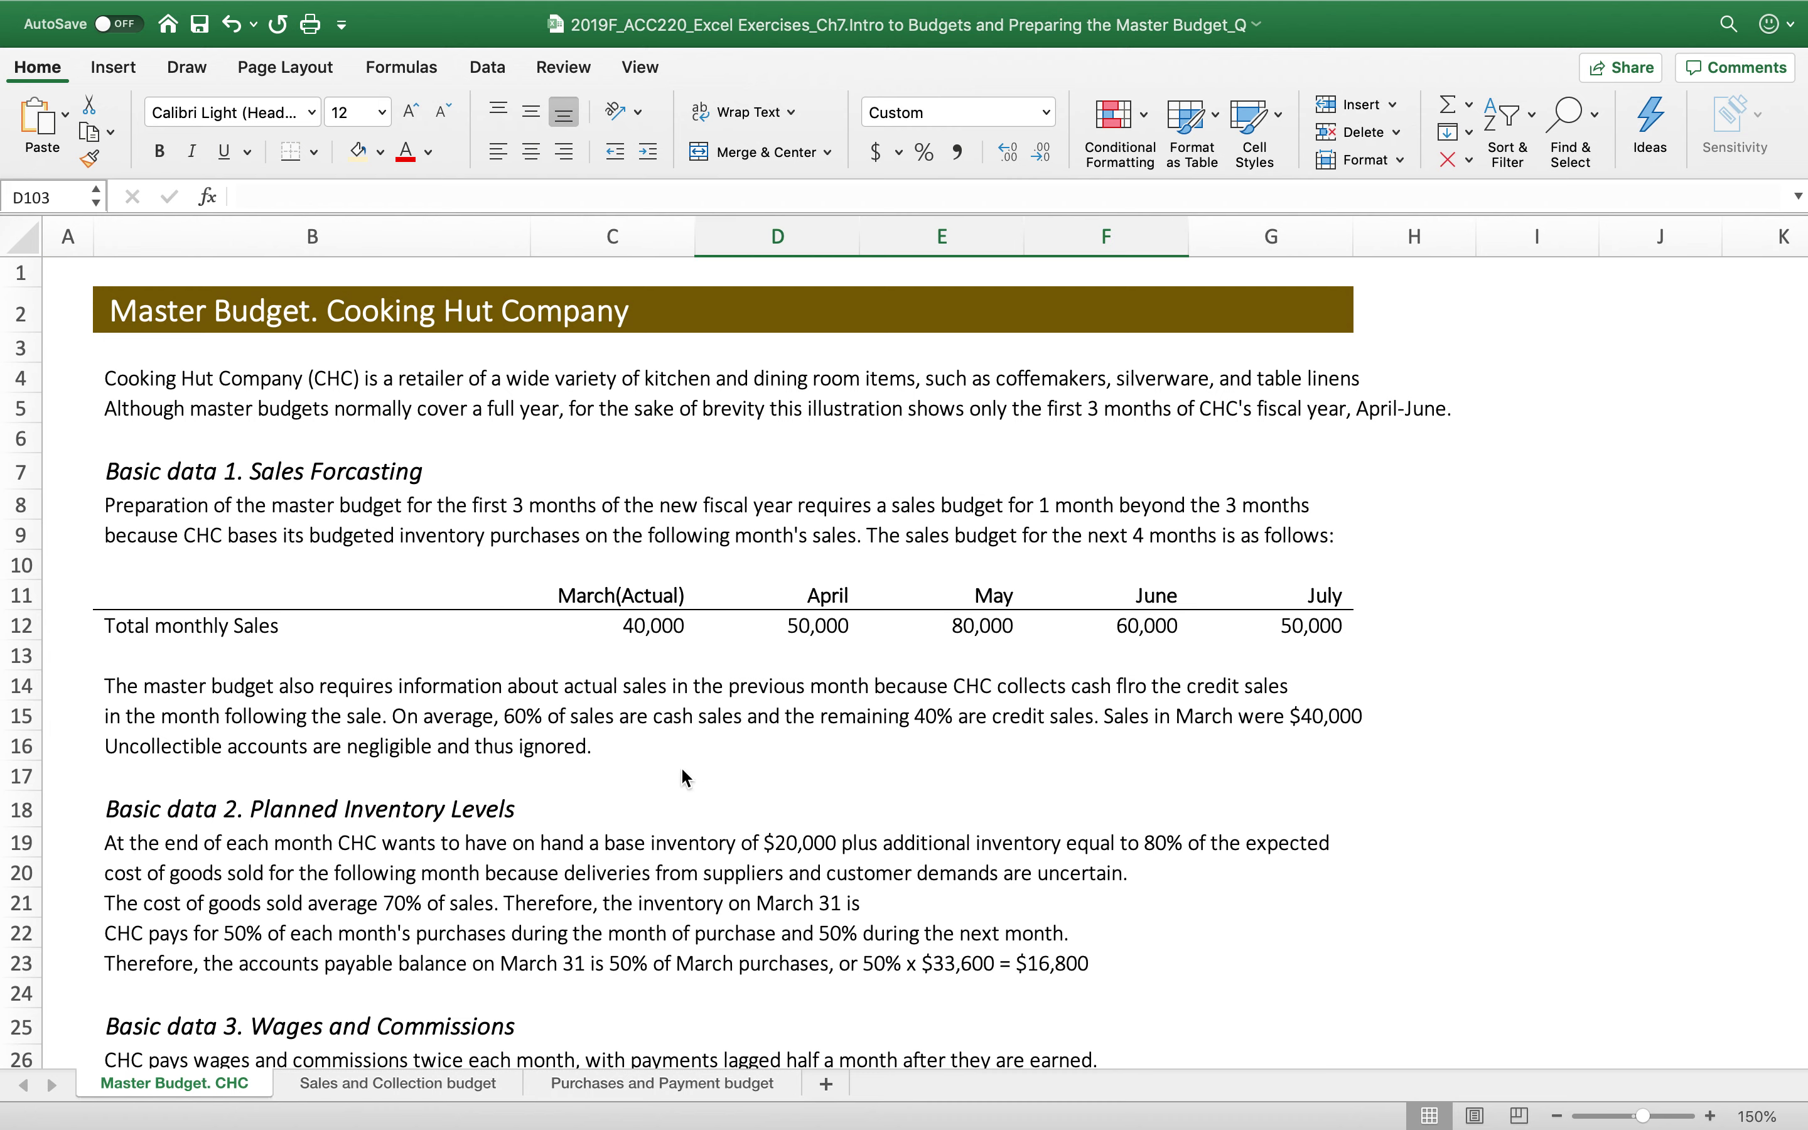
Examine the basic data sections, the steps in preparing the master budget, and the blank supporting schedules in the Master Budget. CHC sheet.
scroll(683, 773, "down", 20)
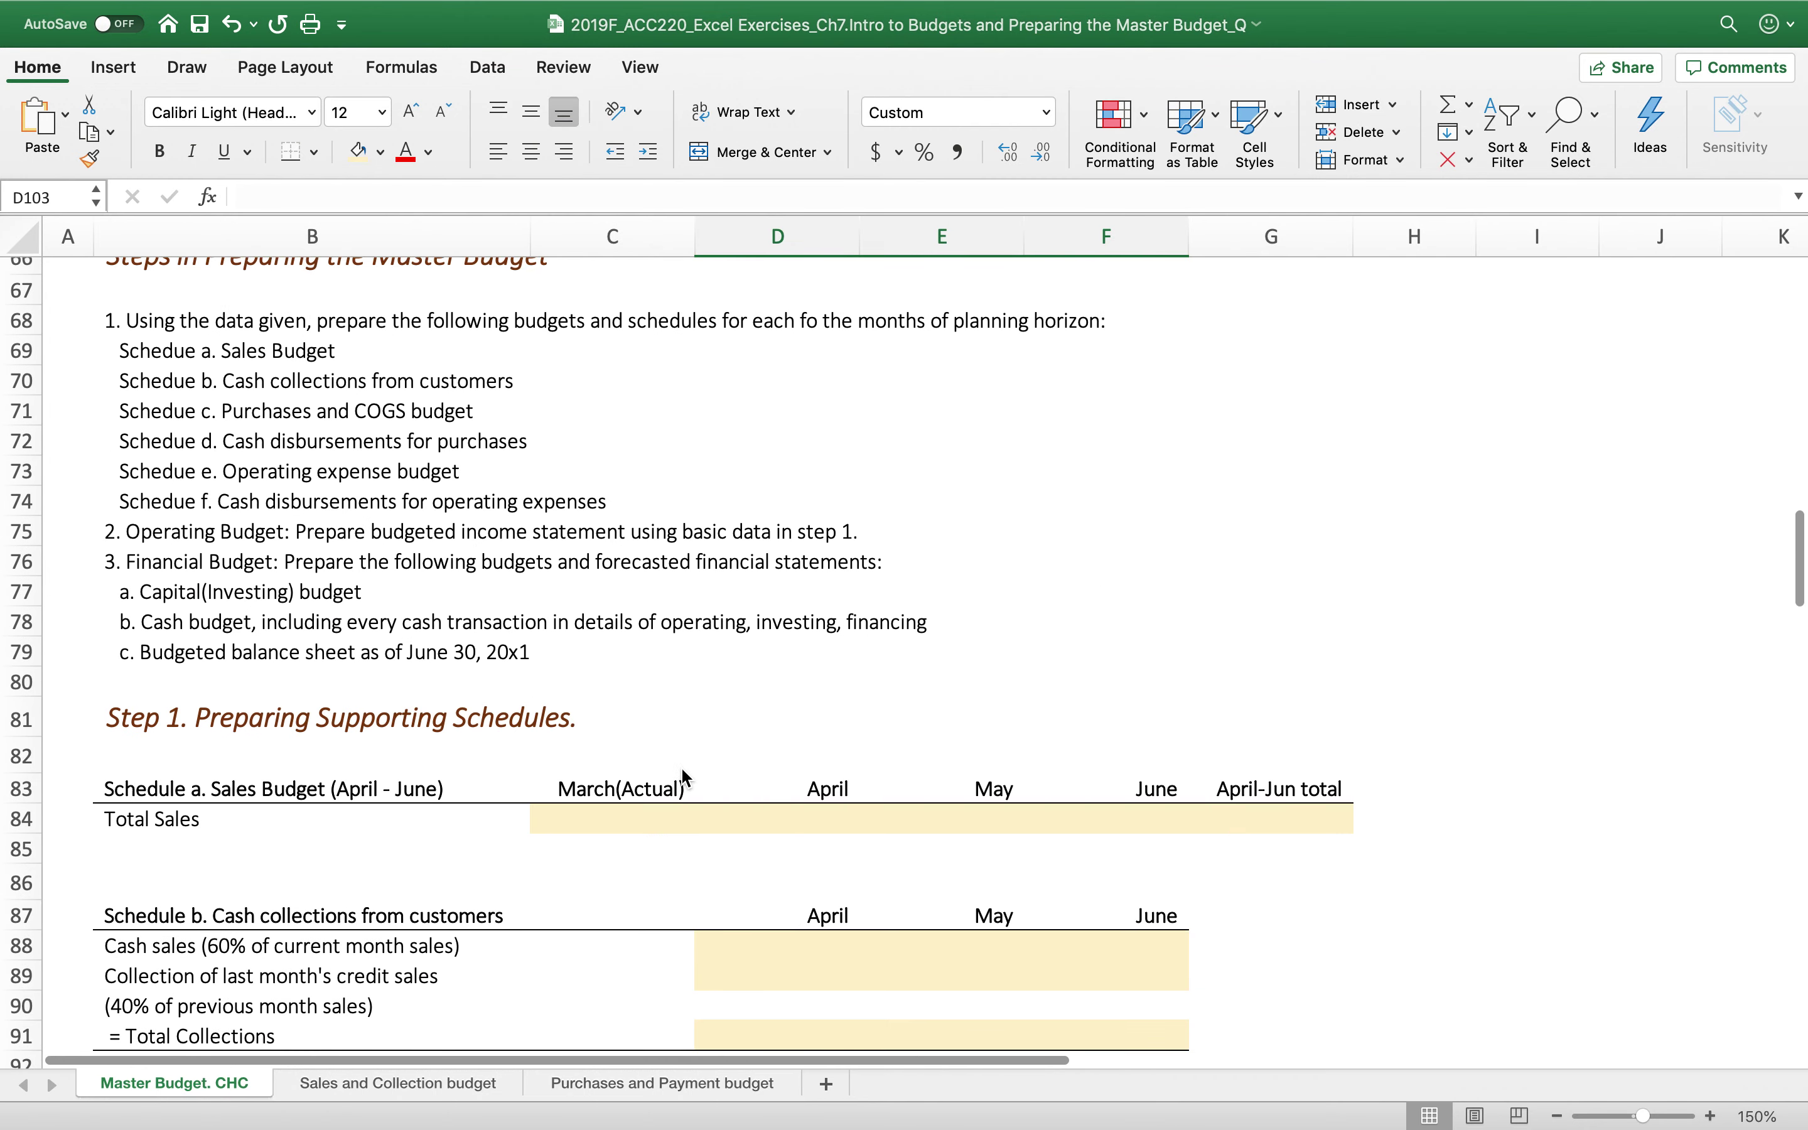
scroll(681, 770, "up", 3)
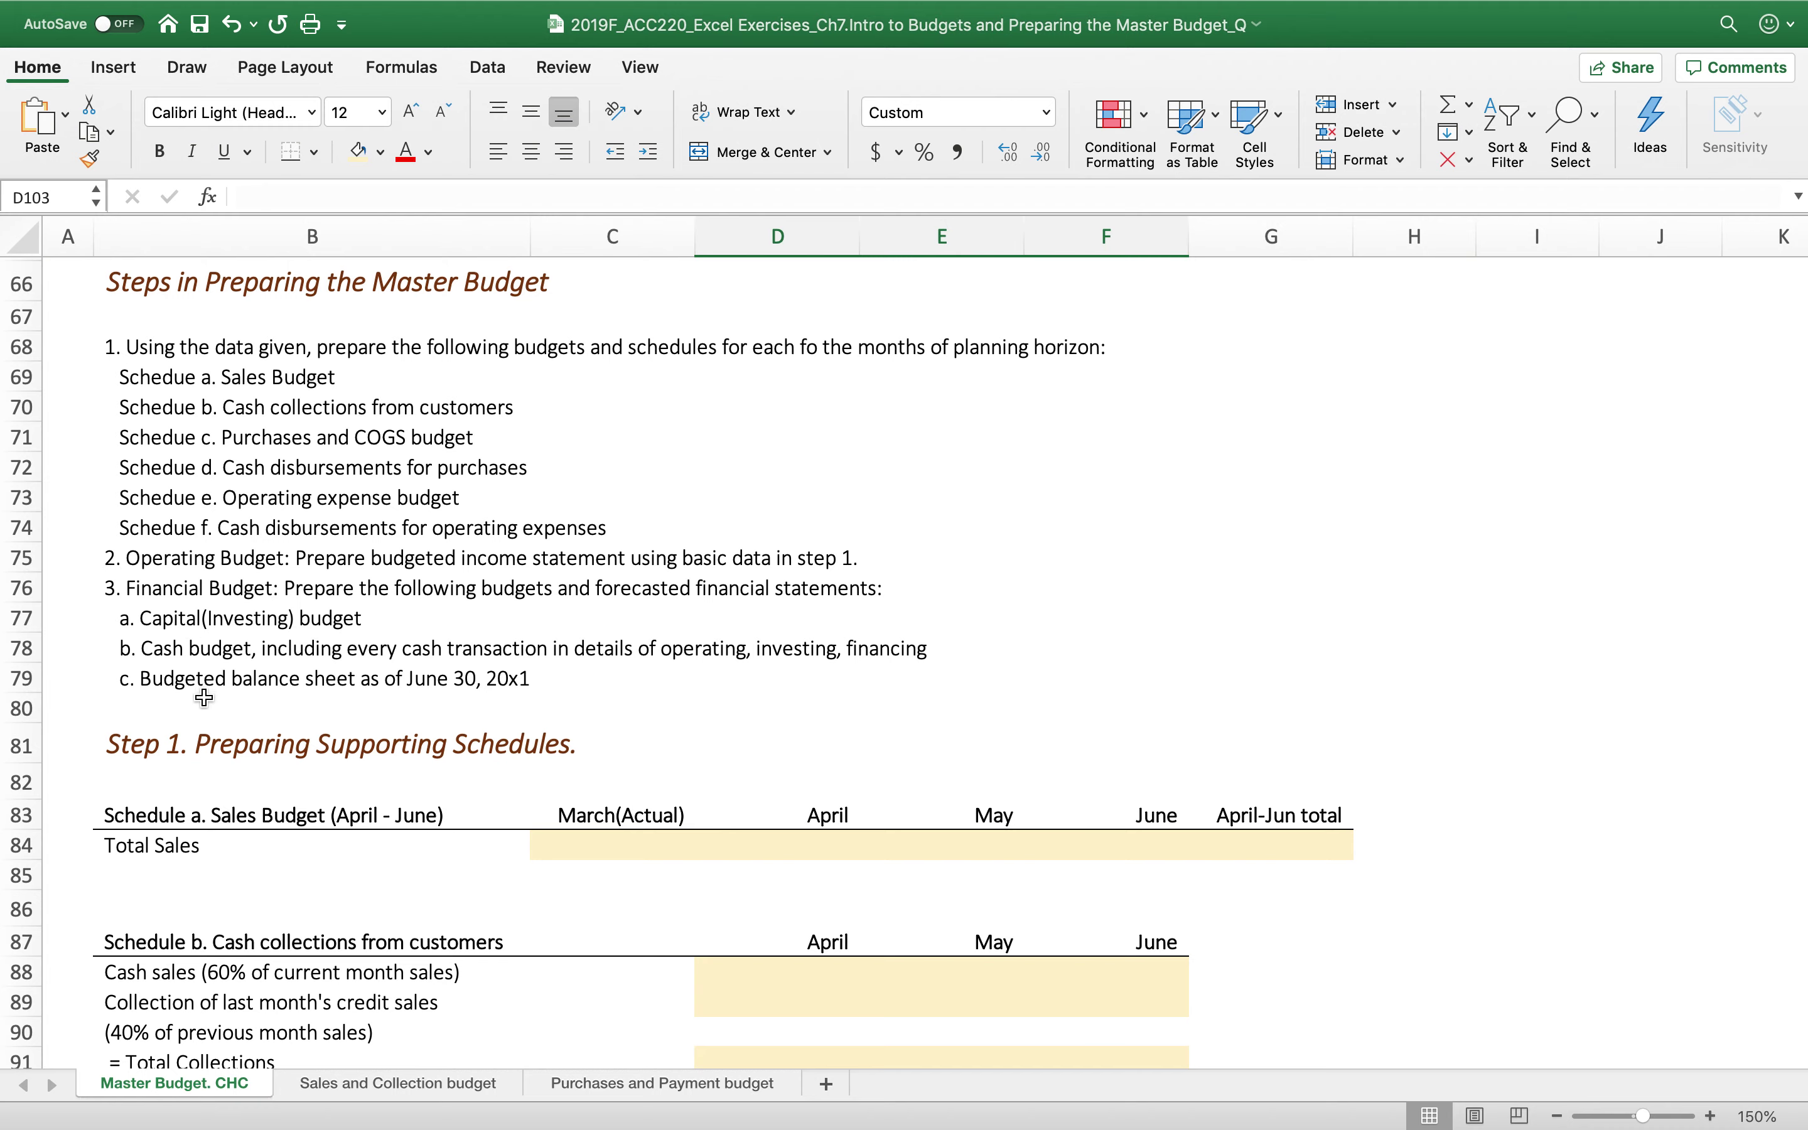
scroll(202, 699, "up", 20)
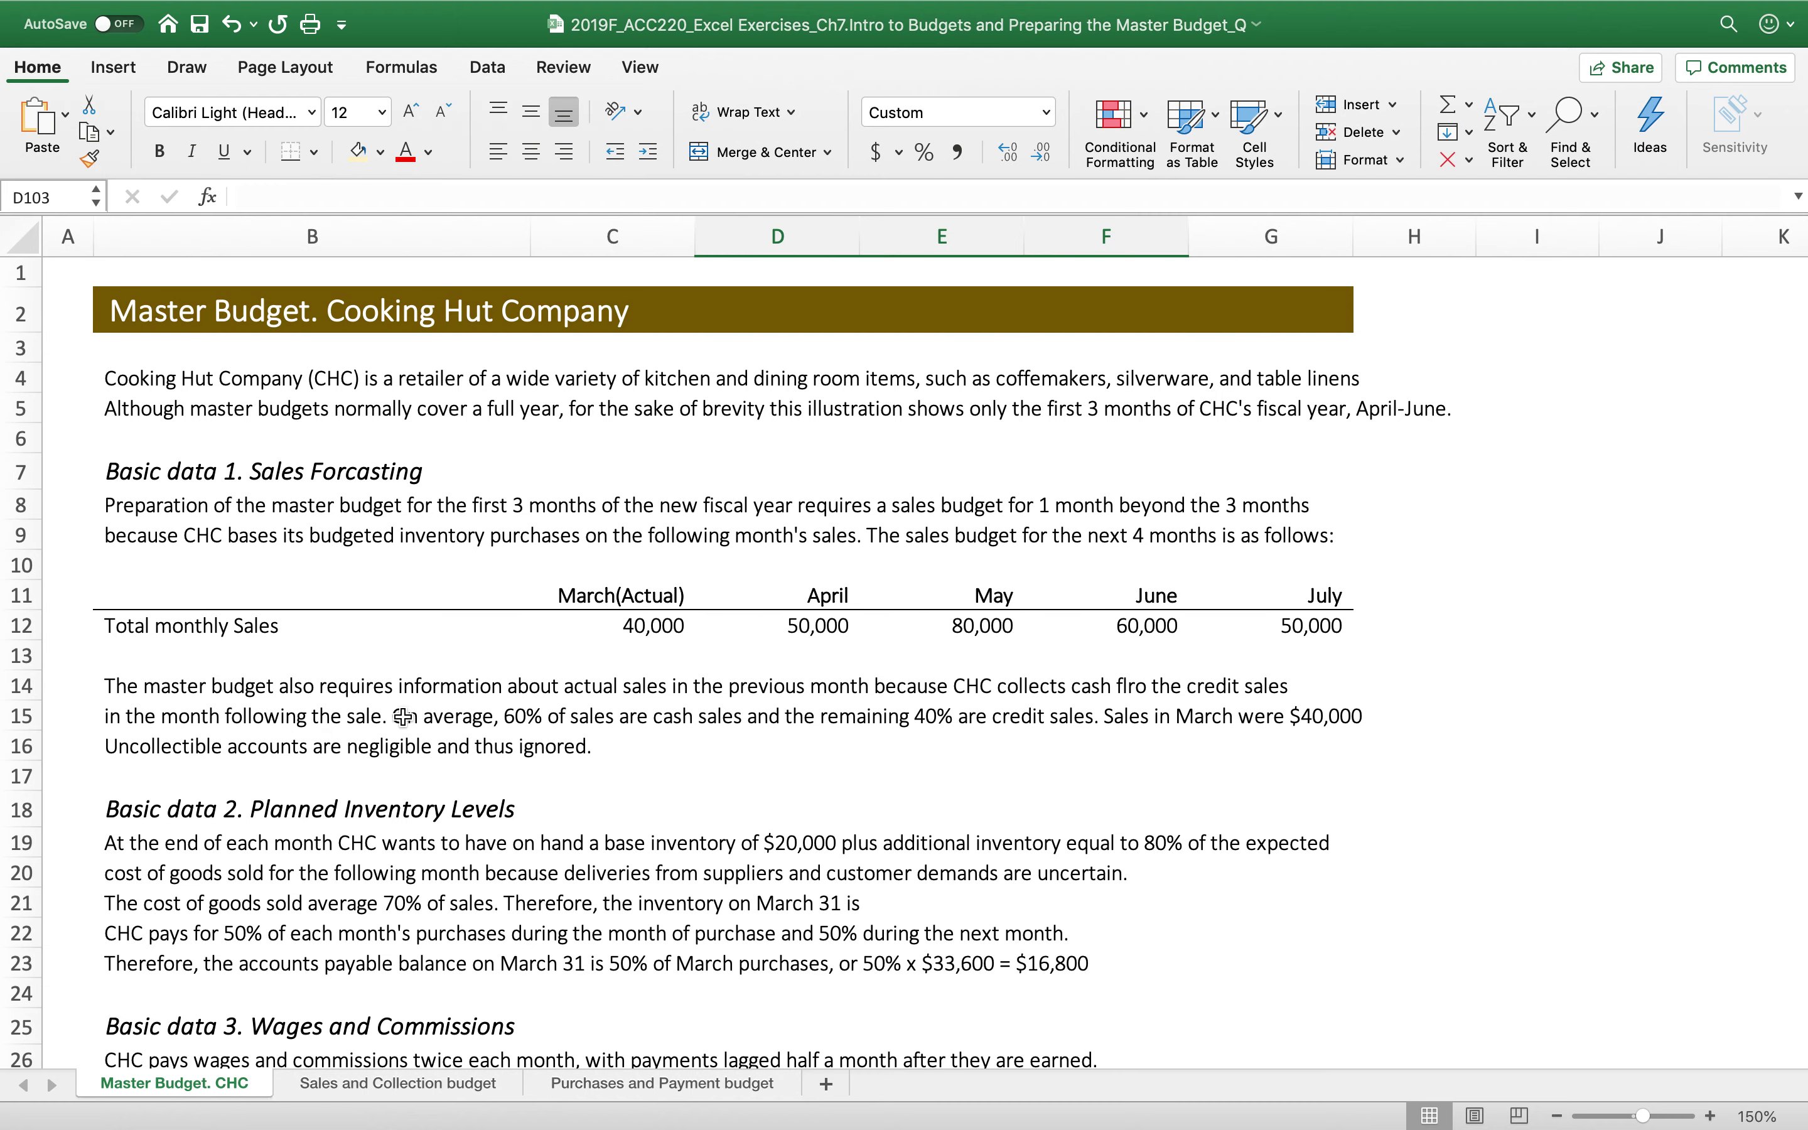
scroll(404, 718, "down", 5)
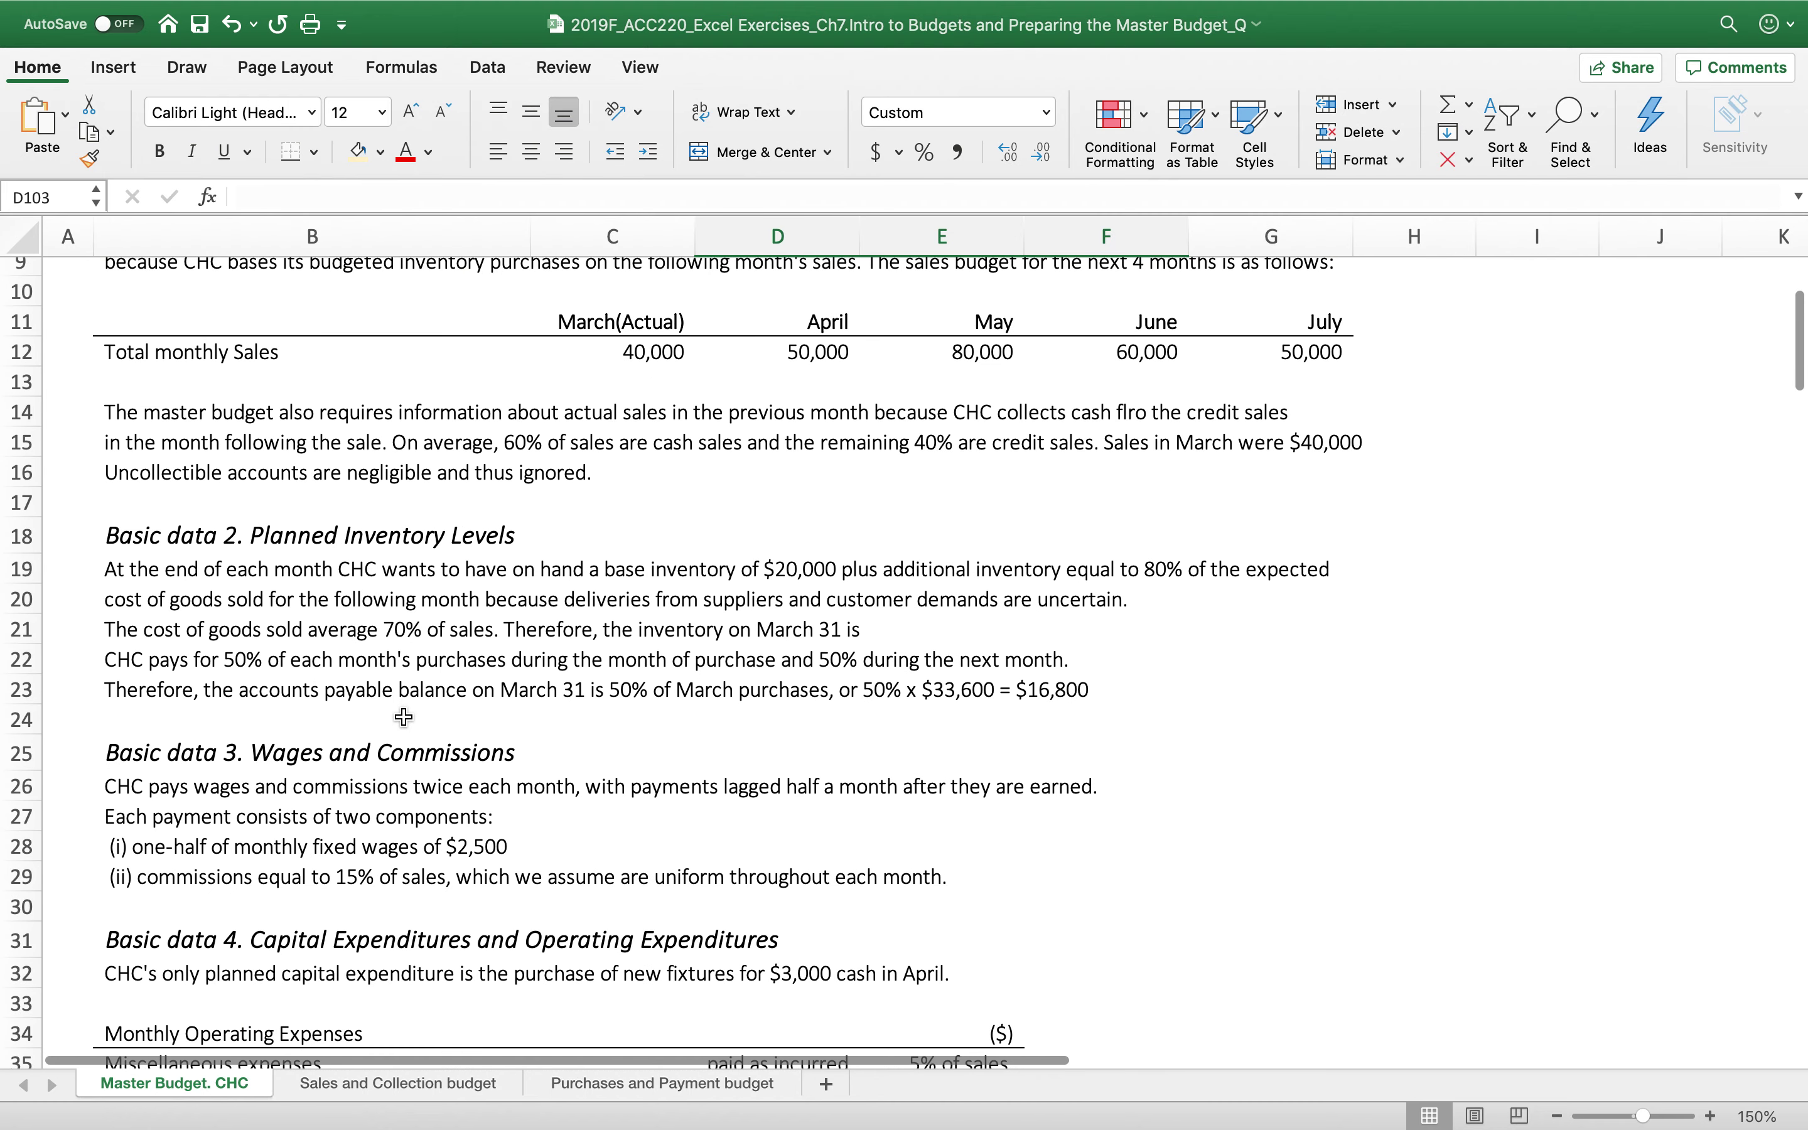
scroll(404, 718, "up", 5)
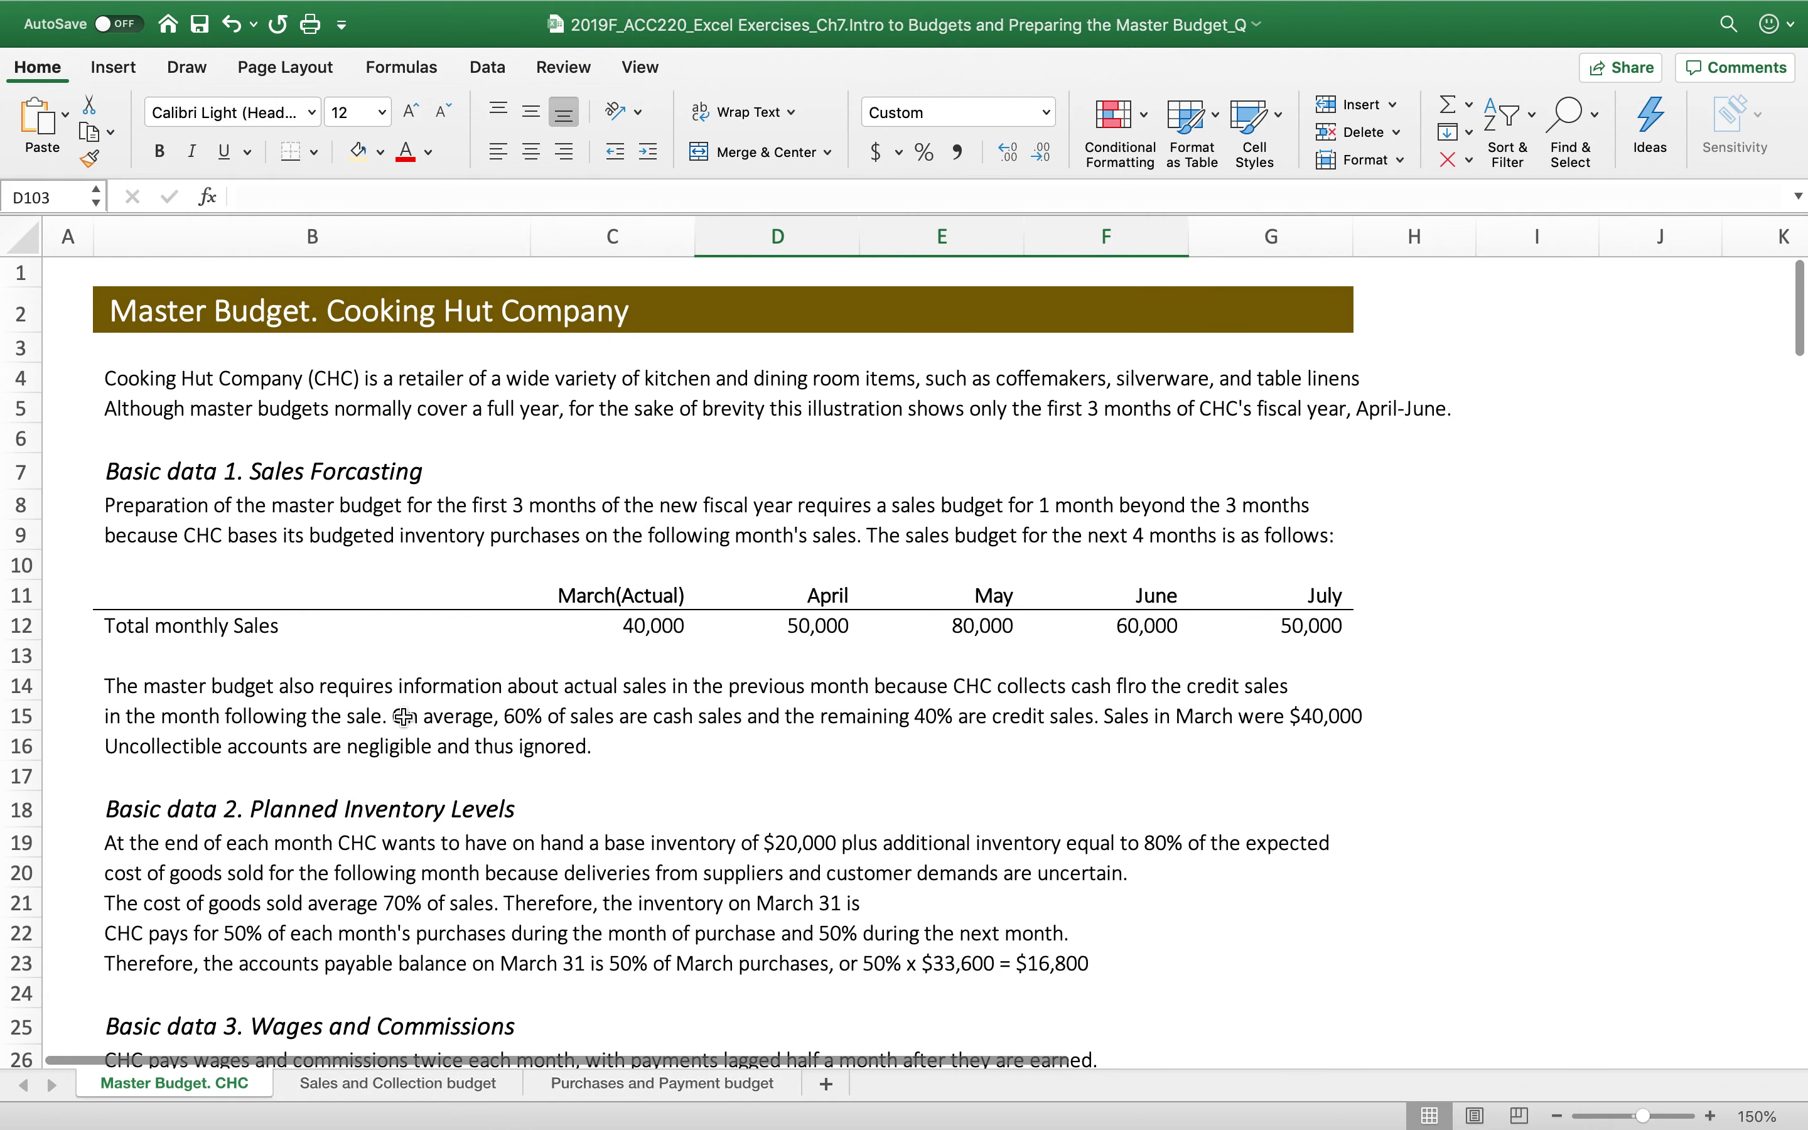
scroll(404, 718, "down", 7)
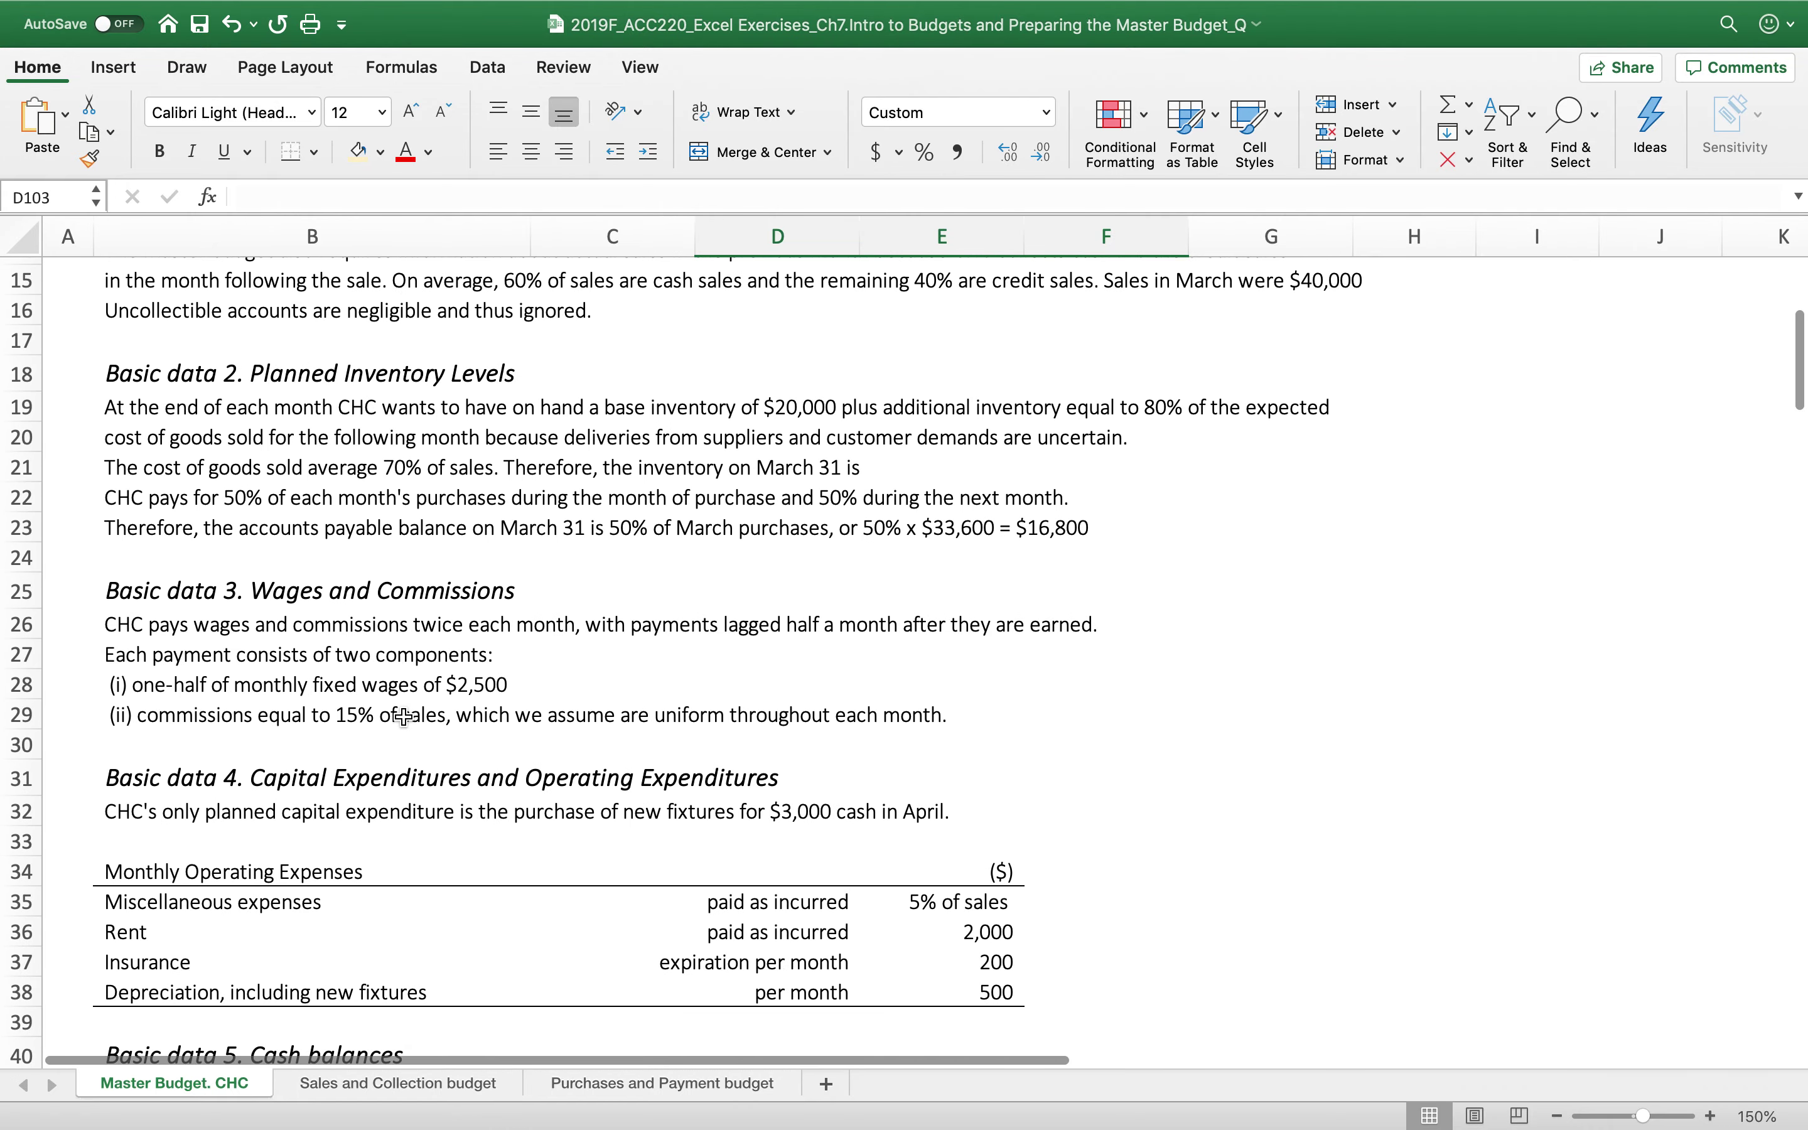
scroll(403, 717, "down", 9)
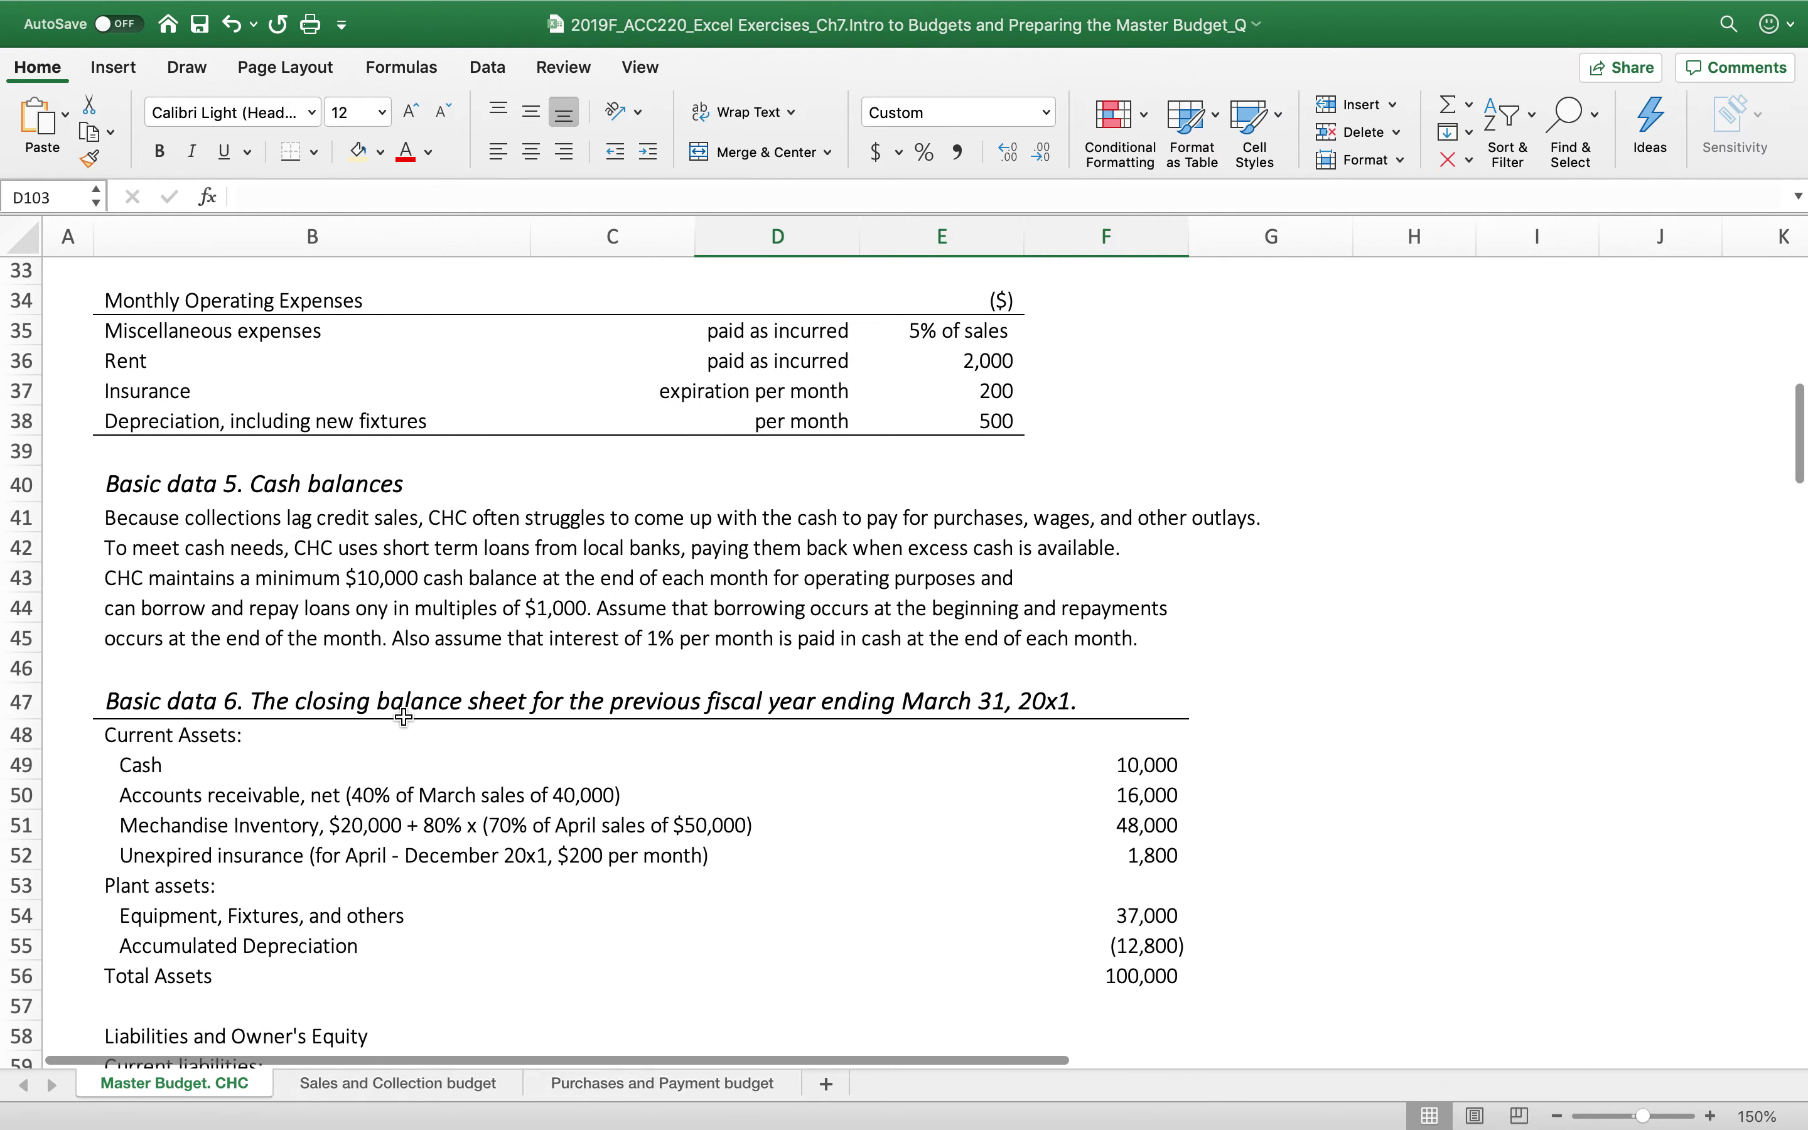
scroll(404, 718, "up", 9)
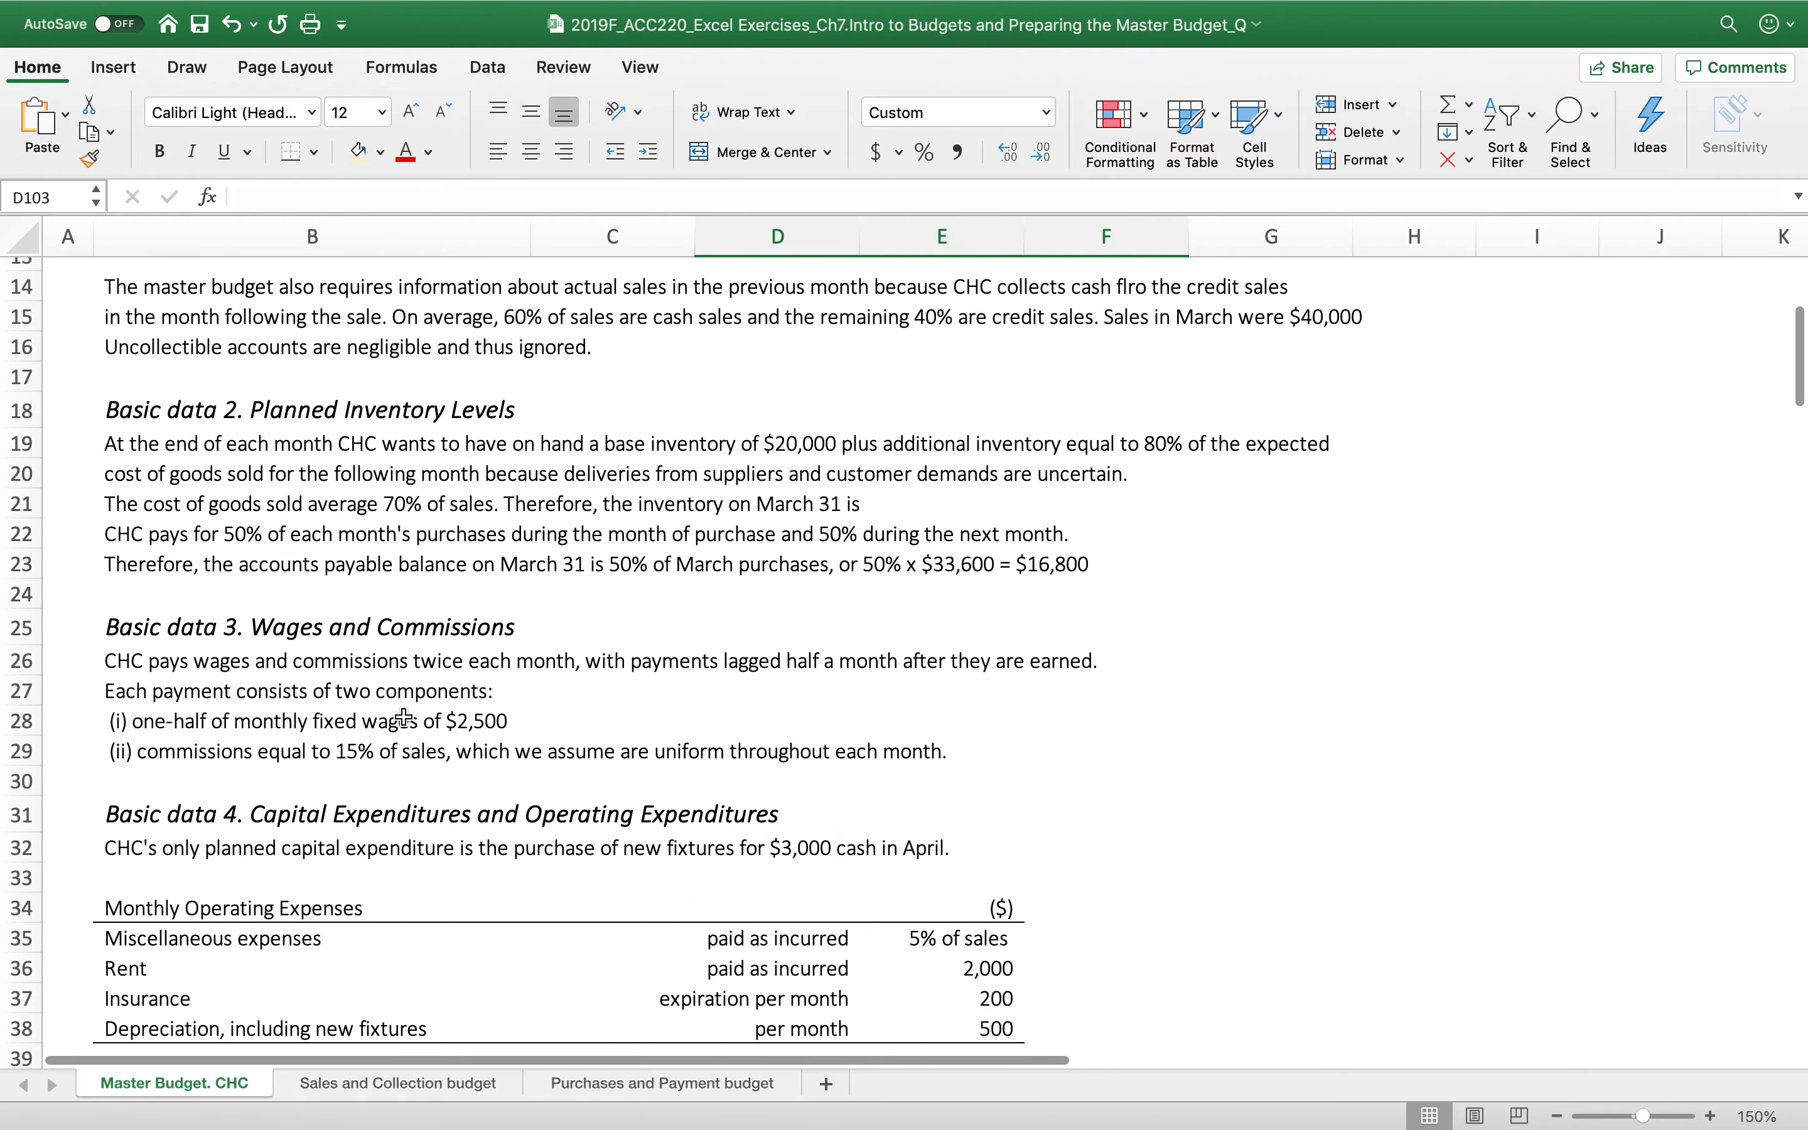
scroll(404, 717, "down", 12)
scroll(404, 717, "down", 13)
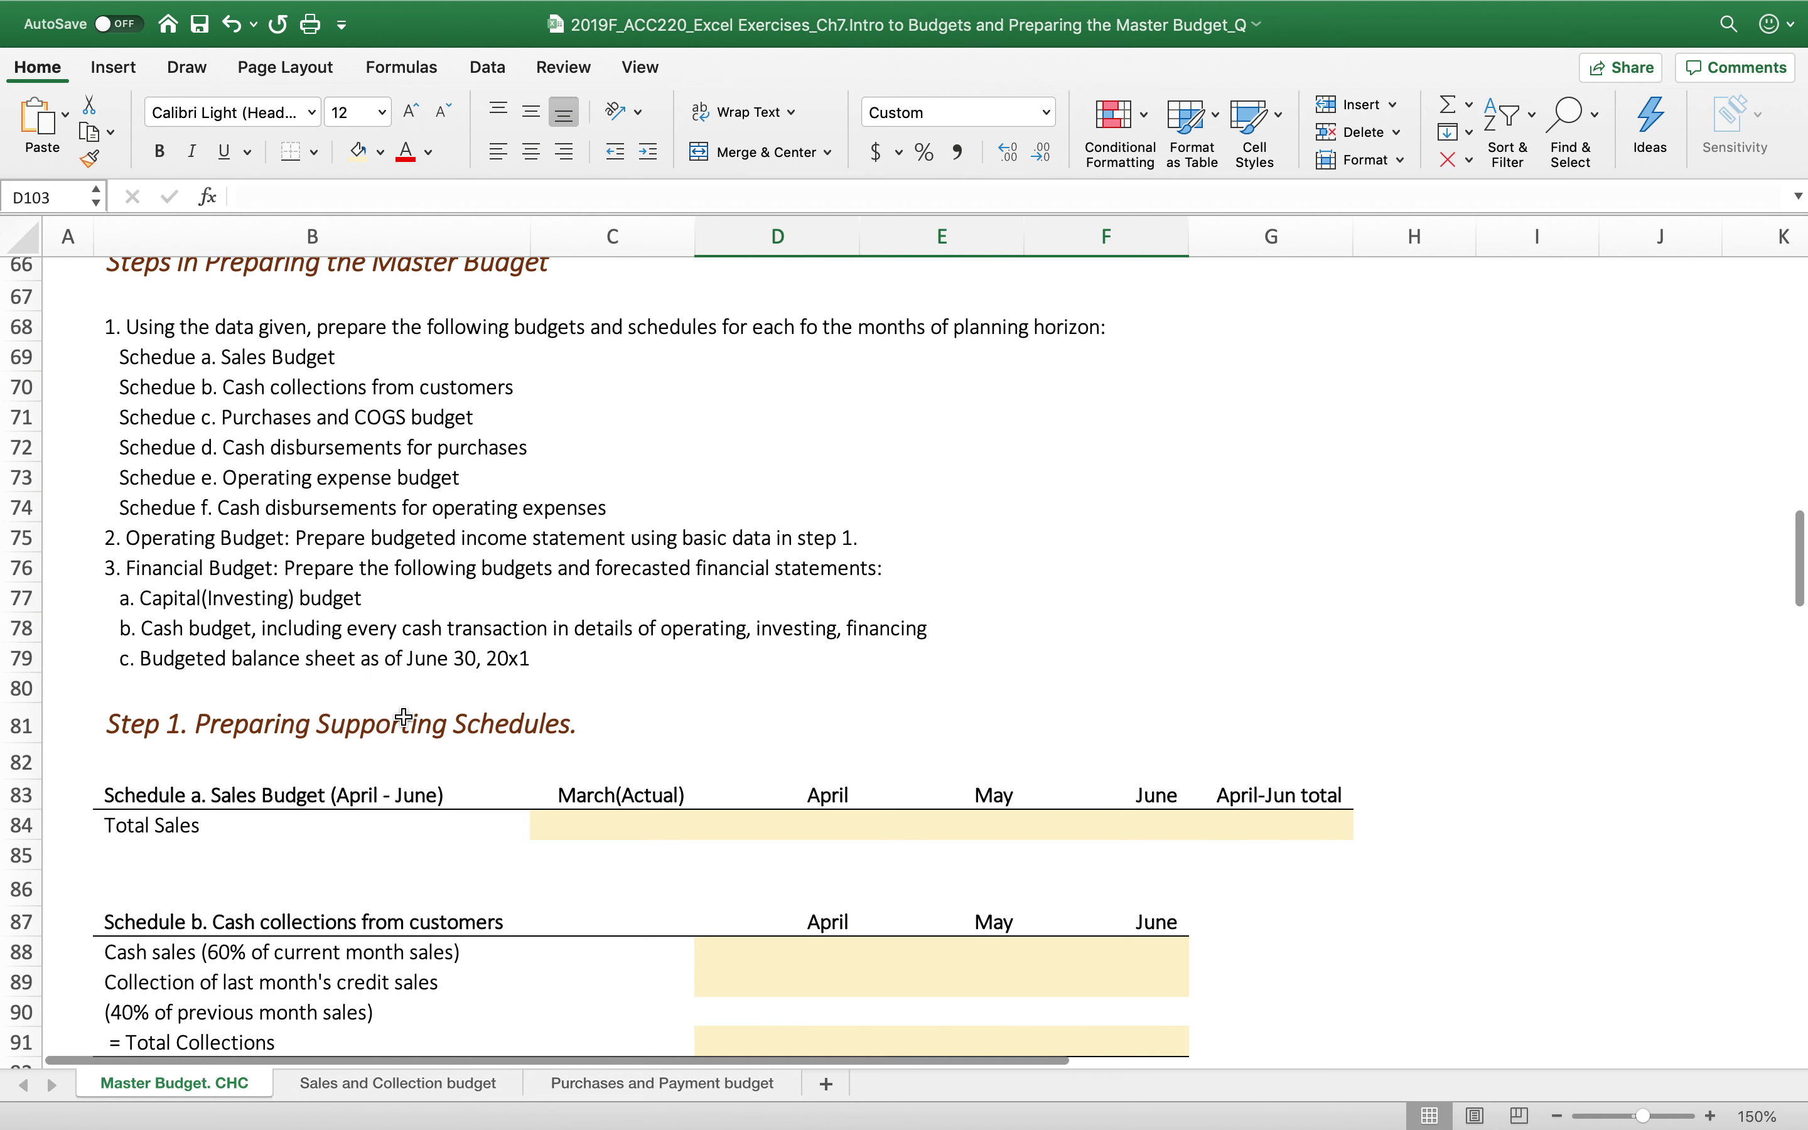
scroll(403, 717, "down", 2)
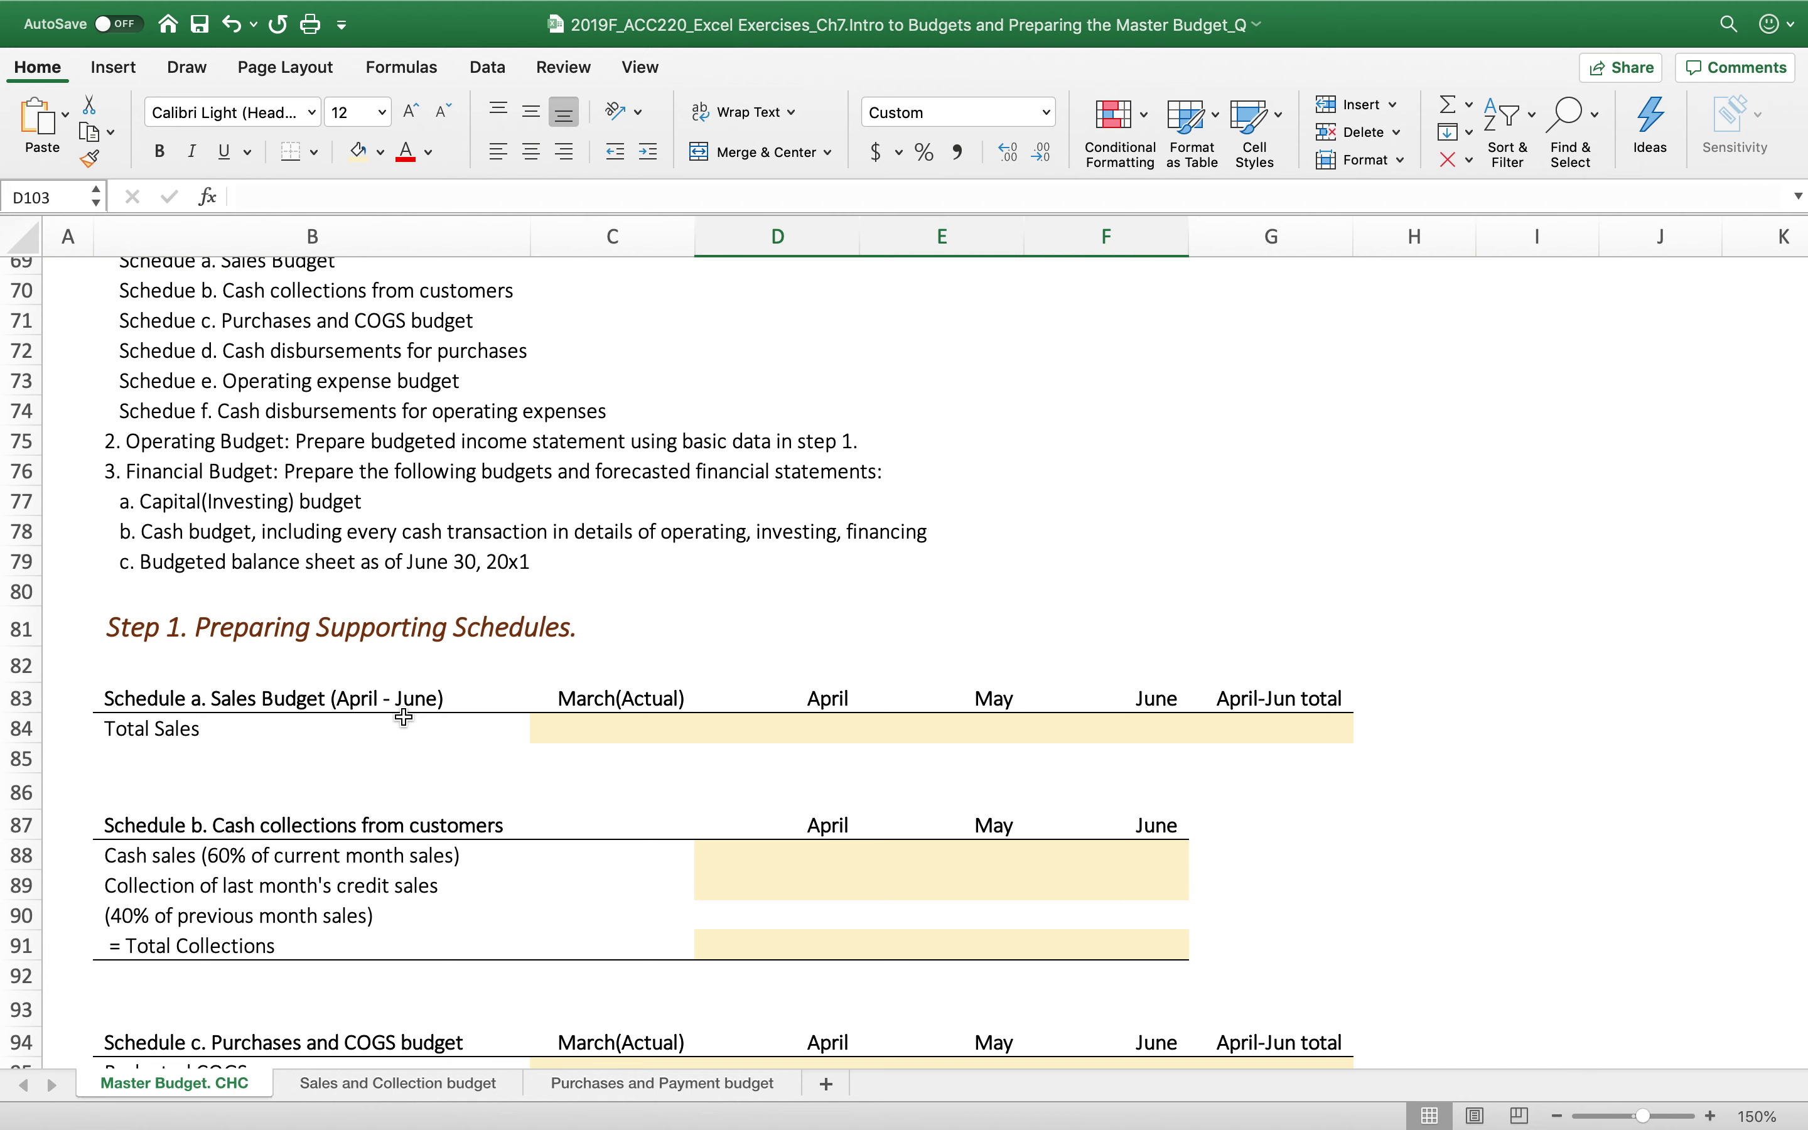
scroll(385, 570, "up", 5)
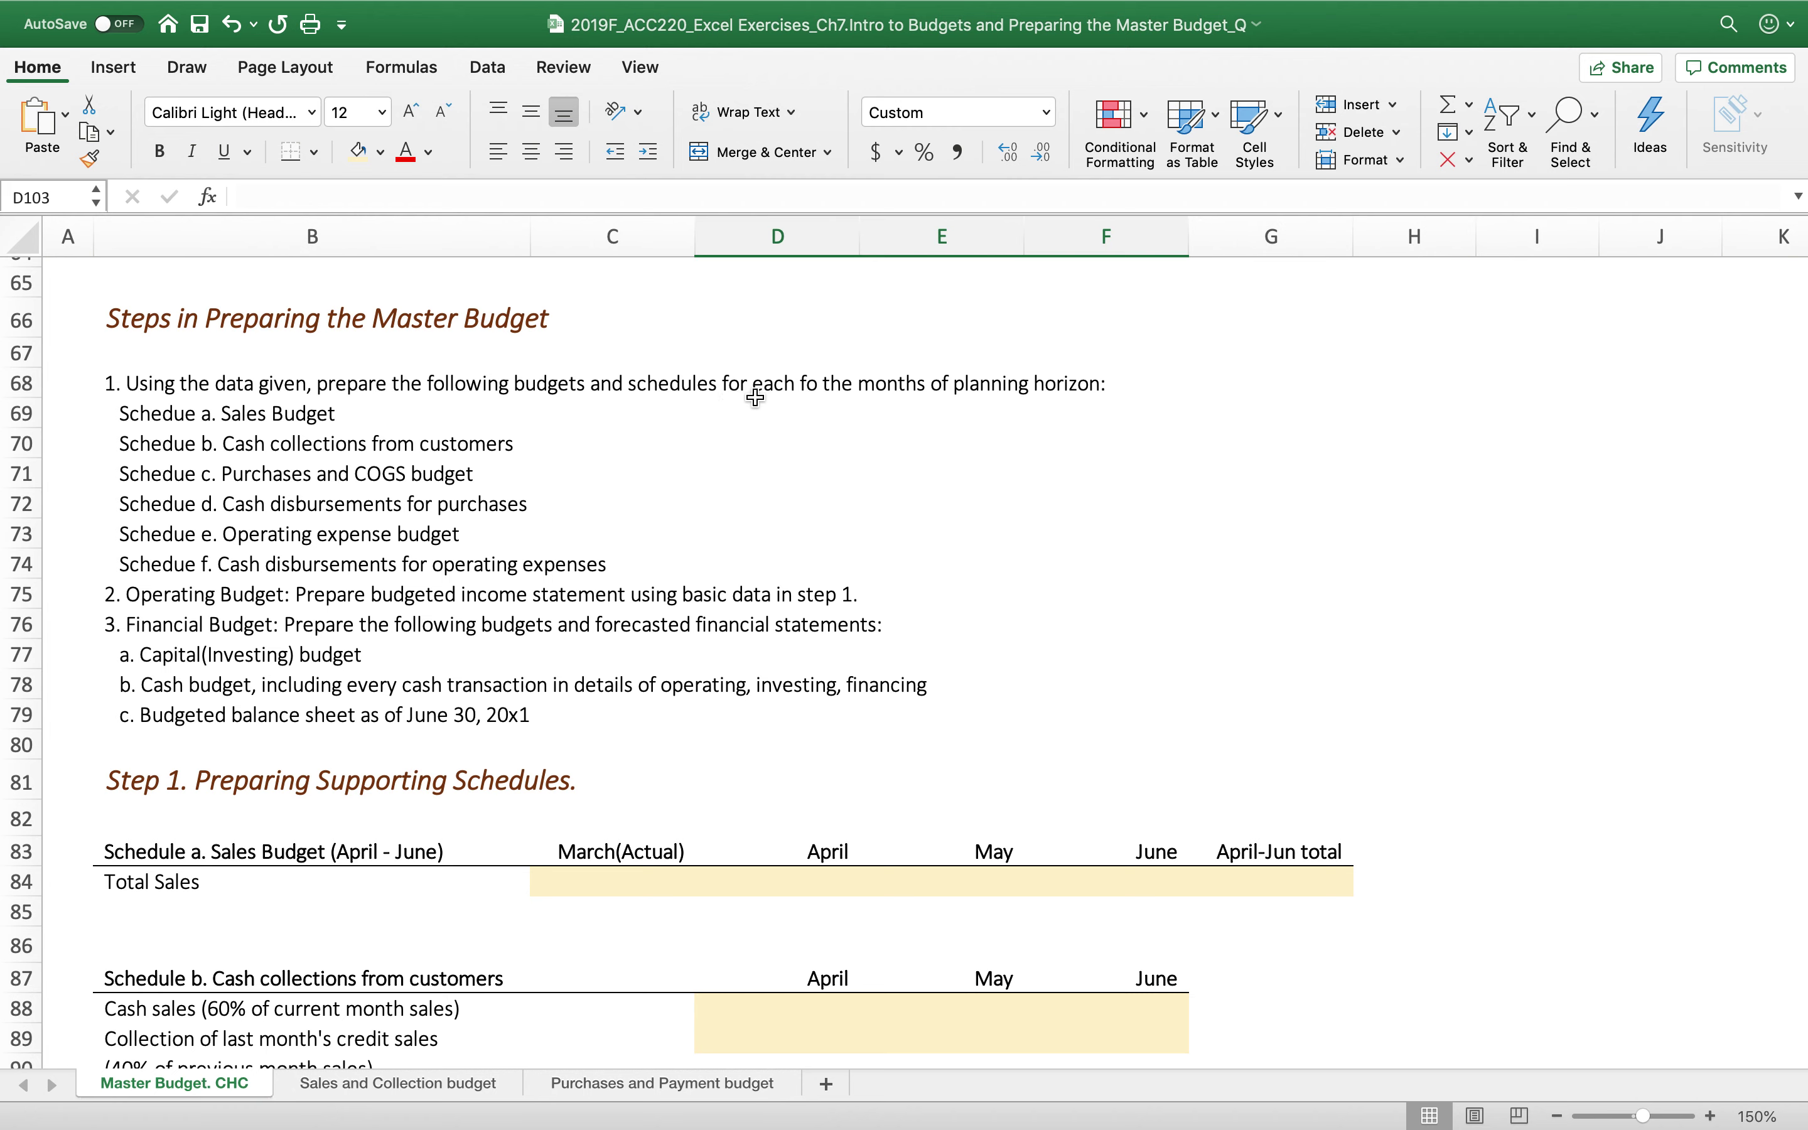
Compare Schedule a's April-Jun total cell with the monthly sales forecast in Basic data 1, including the July sales figure.
left_click(807, 385)
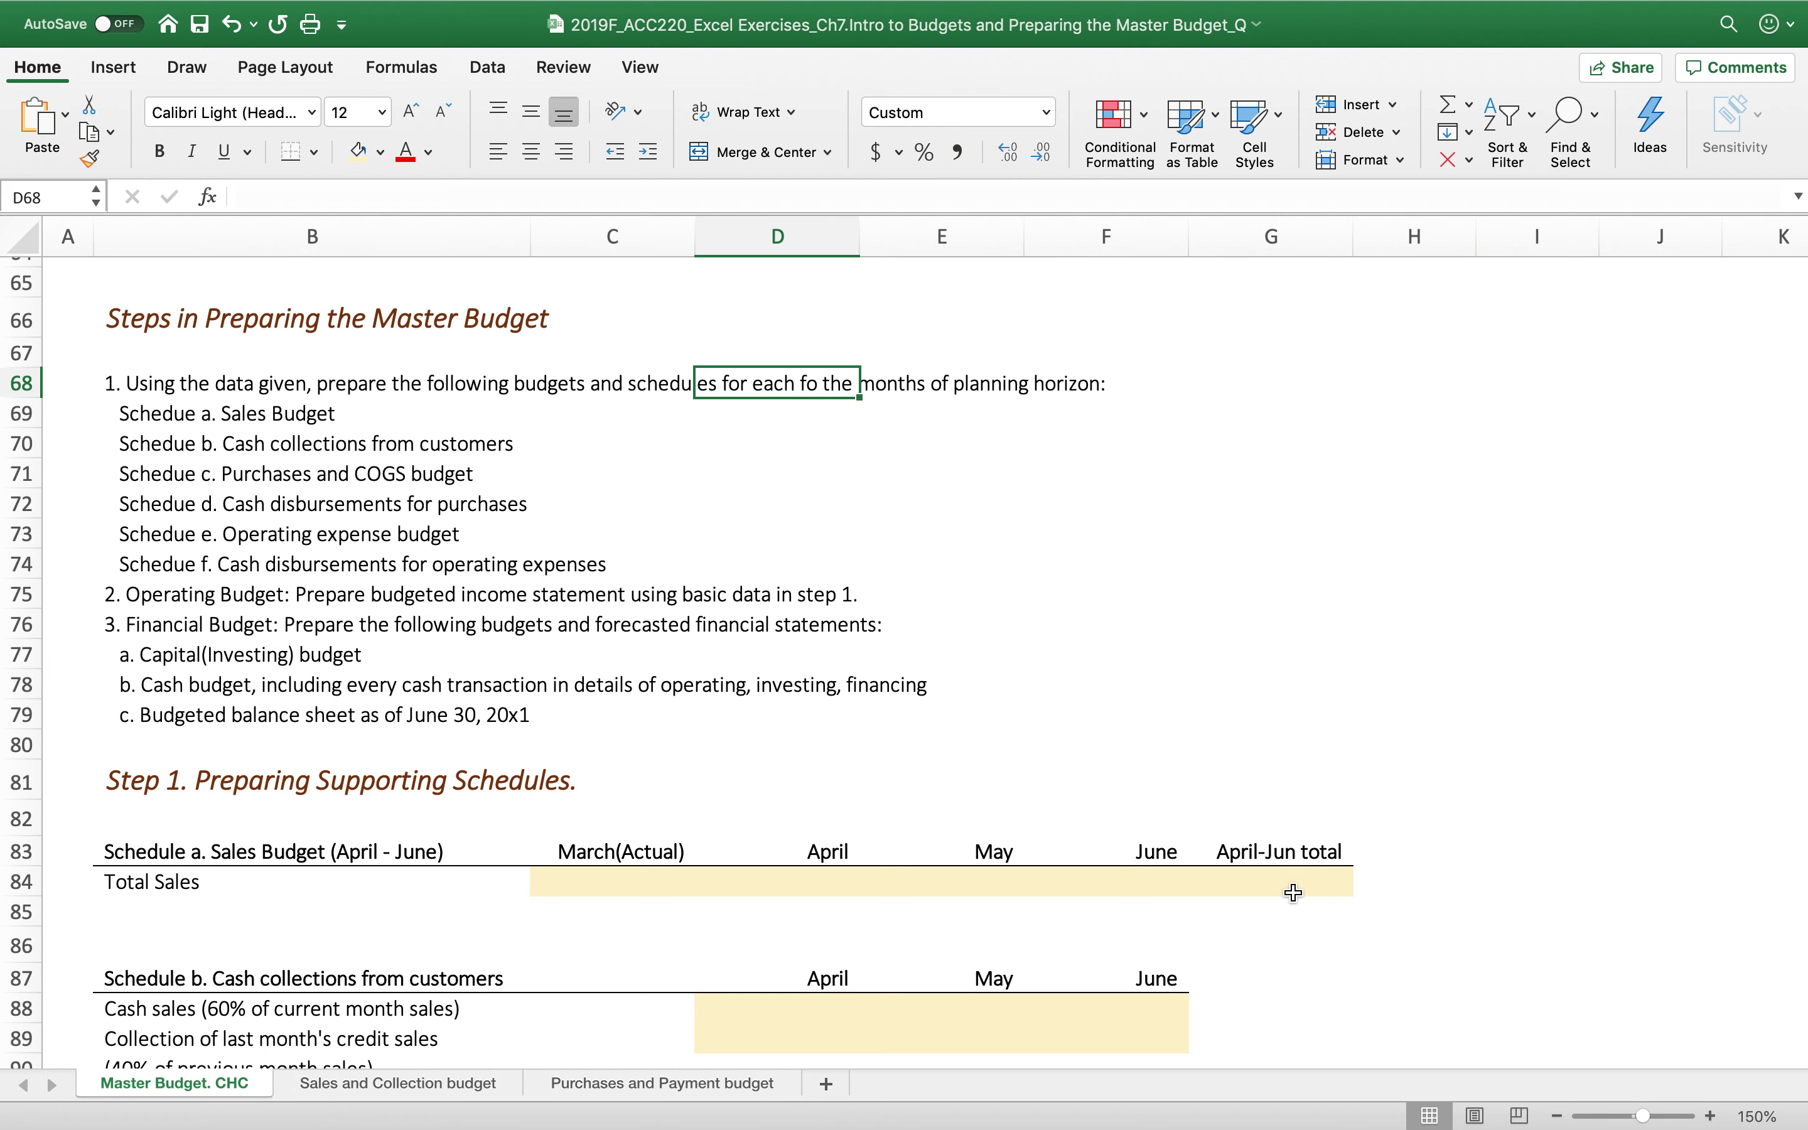
left_click(1278, 879)
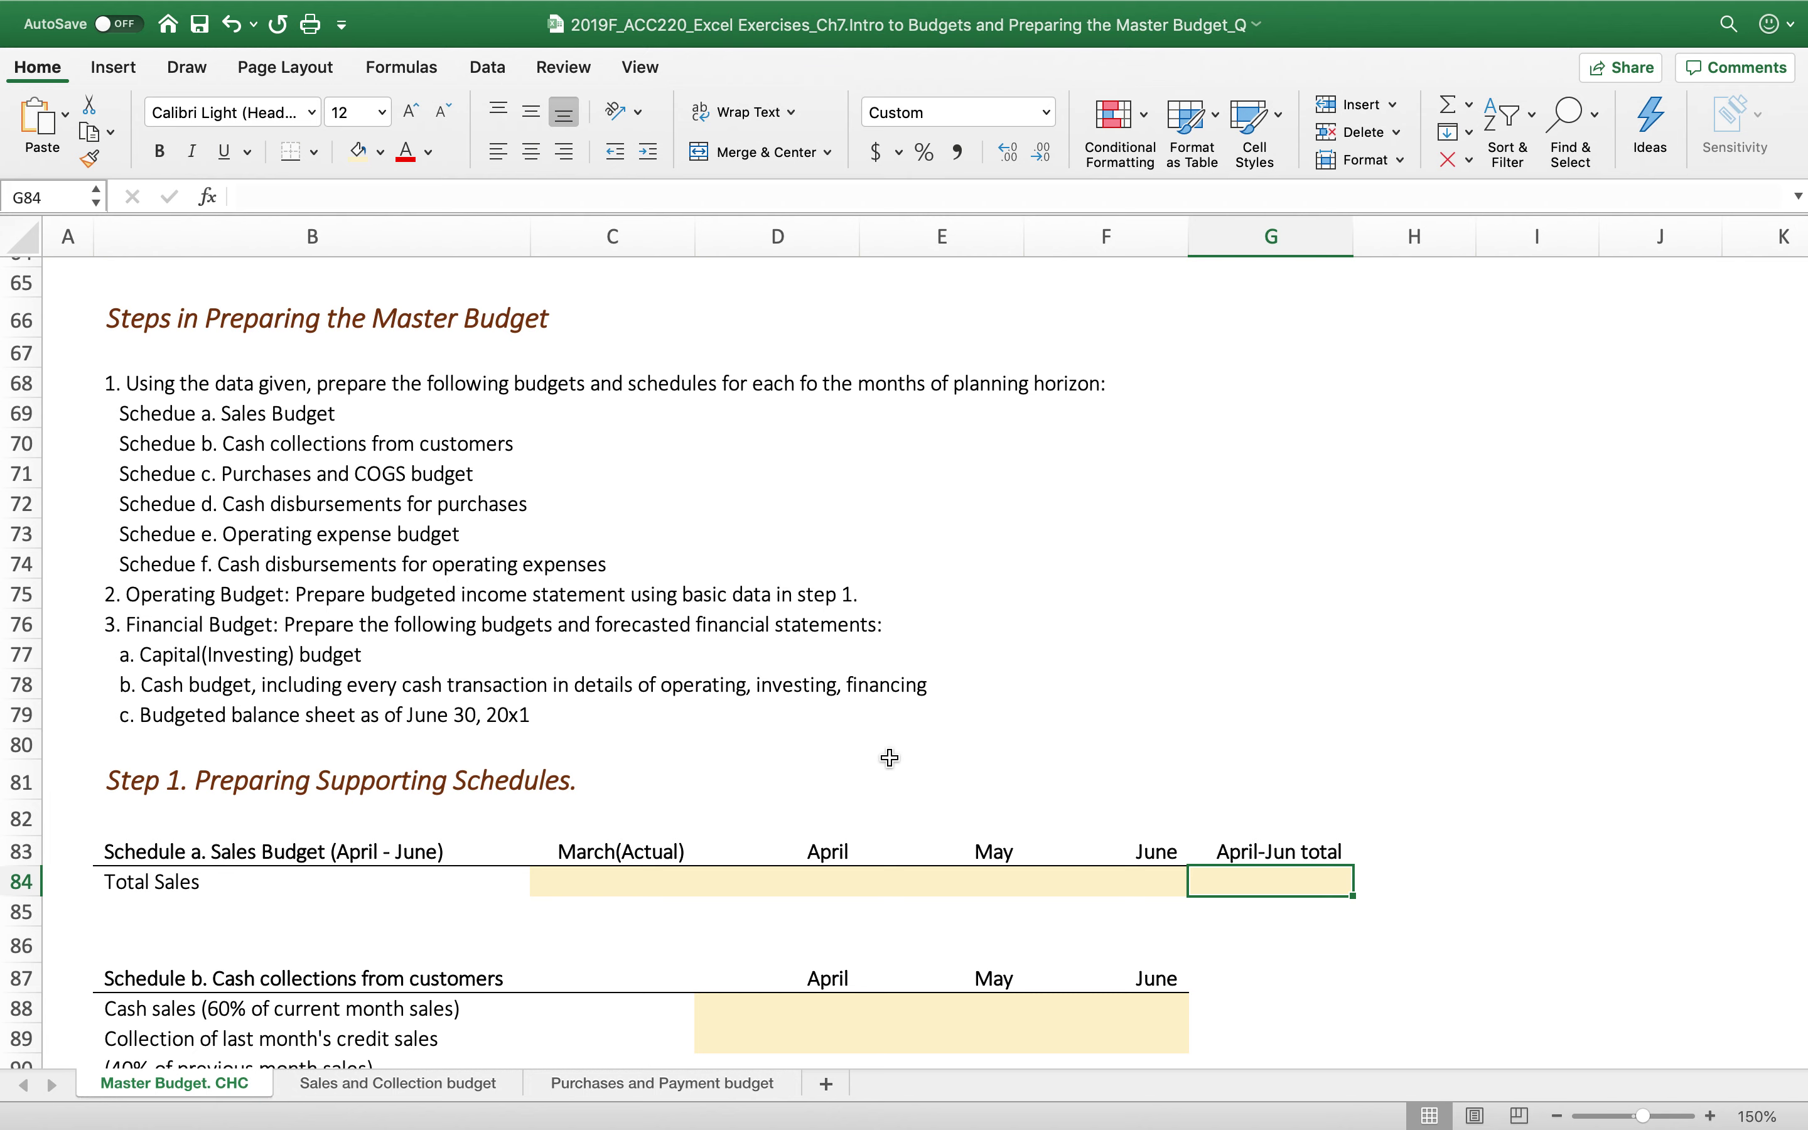
scroll(553, 803, "down", 5)
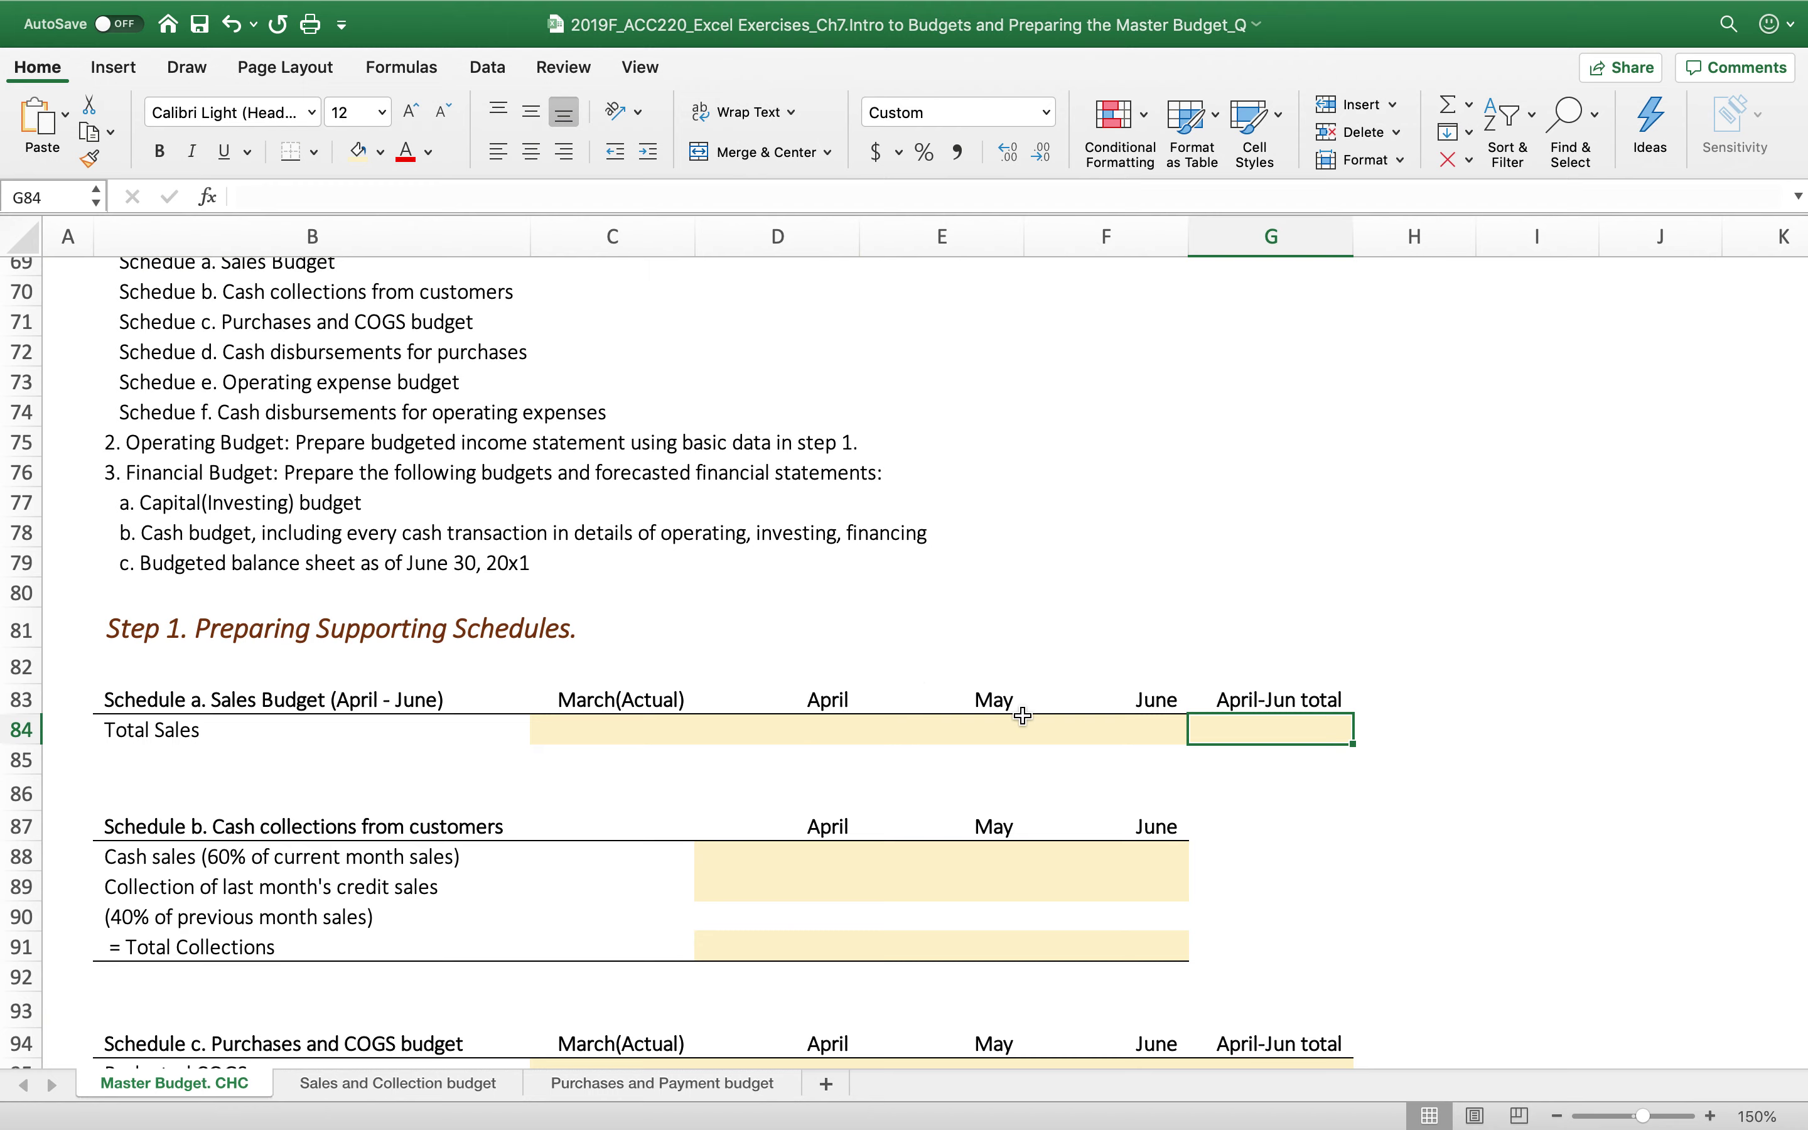
scroll(608, 538, "up", 20)
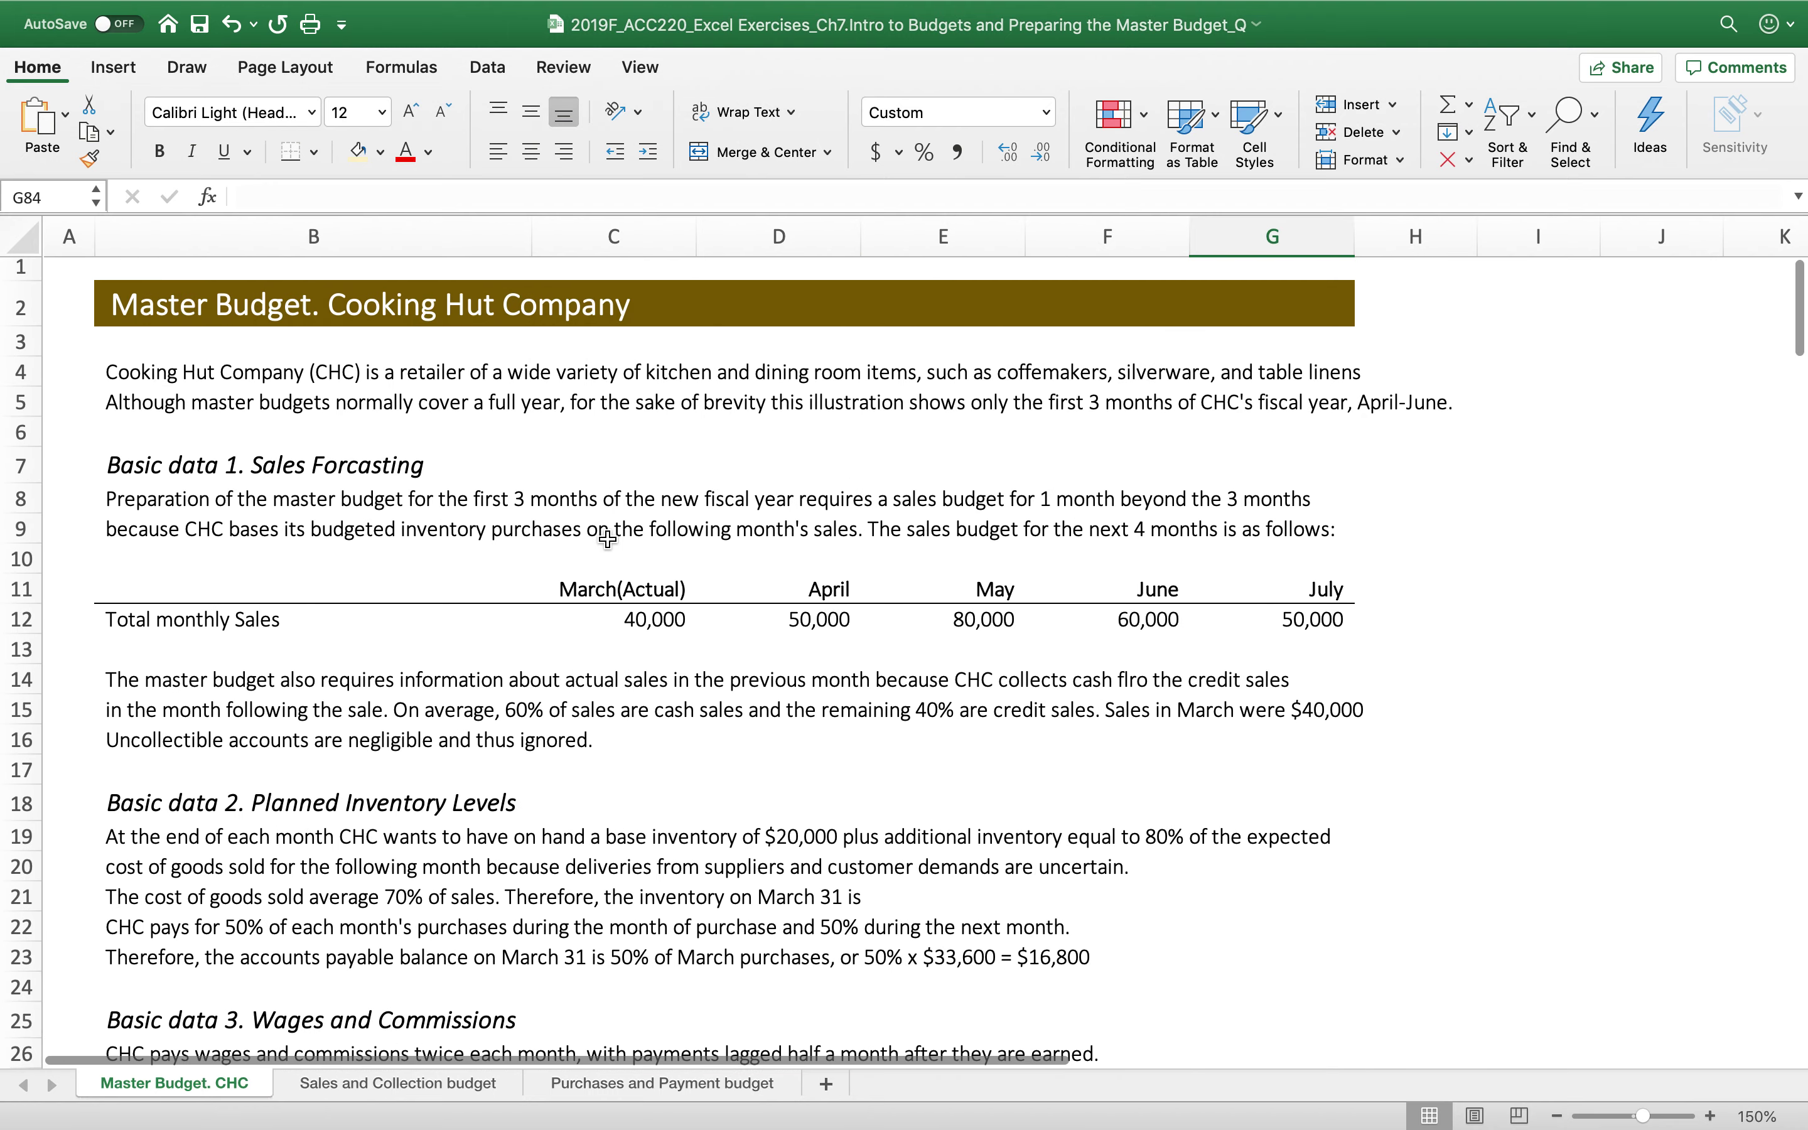
scroll(94, 535, "down", 1)
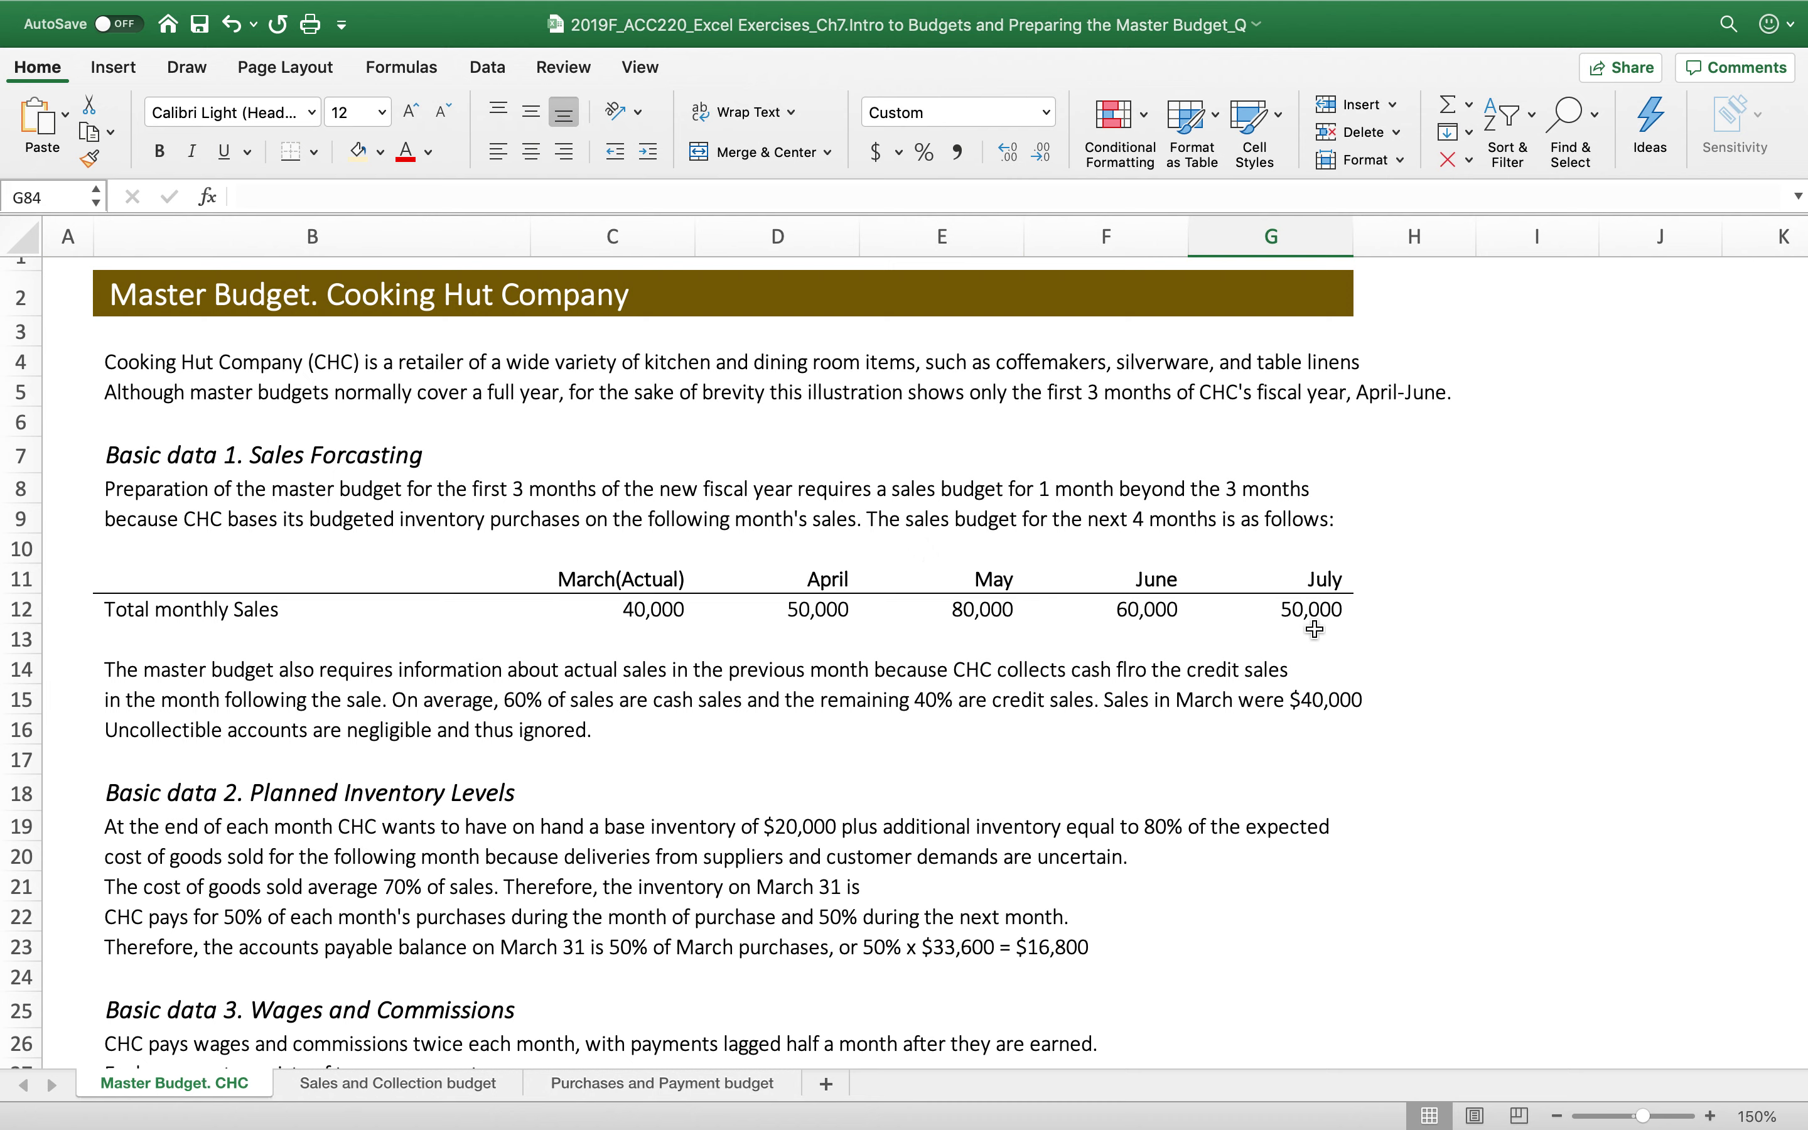
left_click(1287, 582)
left_click(1284, 605)
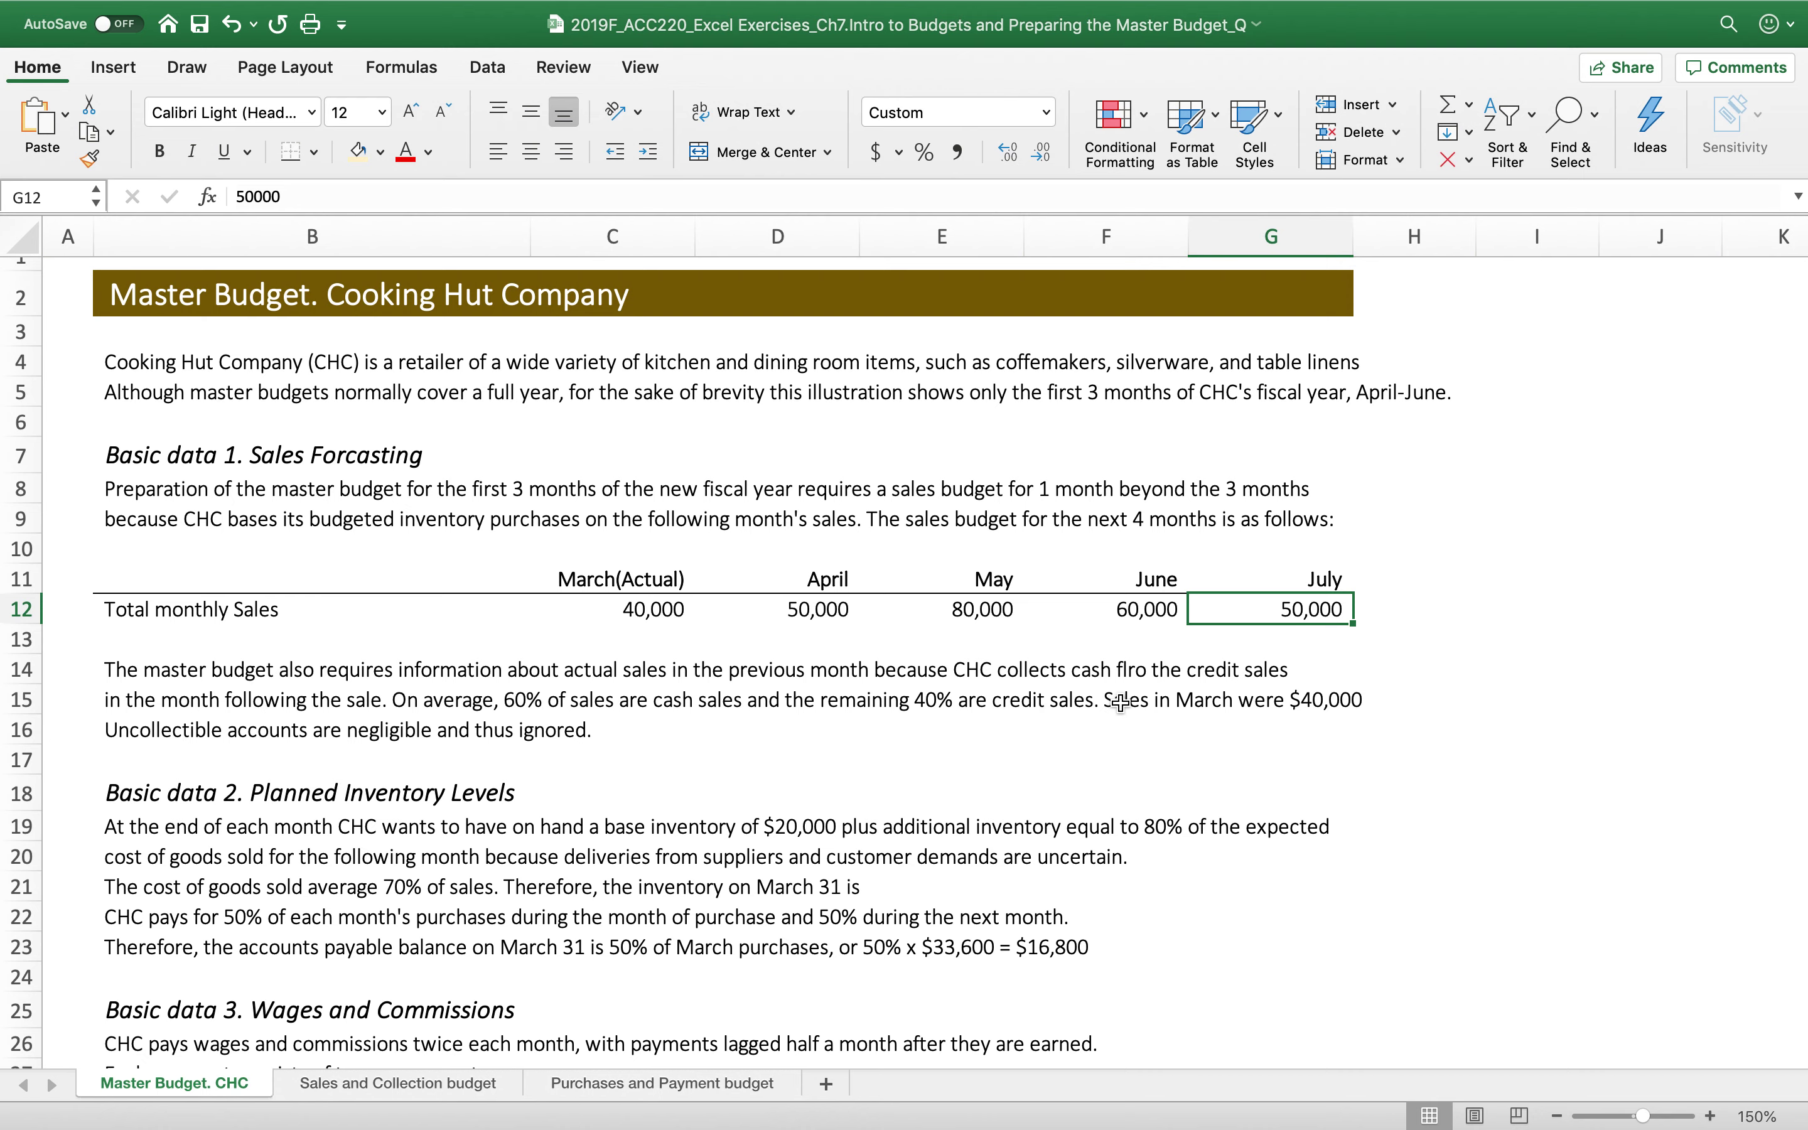
Hide rows 14 through 79, between the monthly sales table and the Step 1 supporting schedules.
scroll(541, 835, "down", 2)
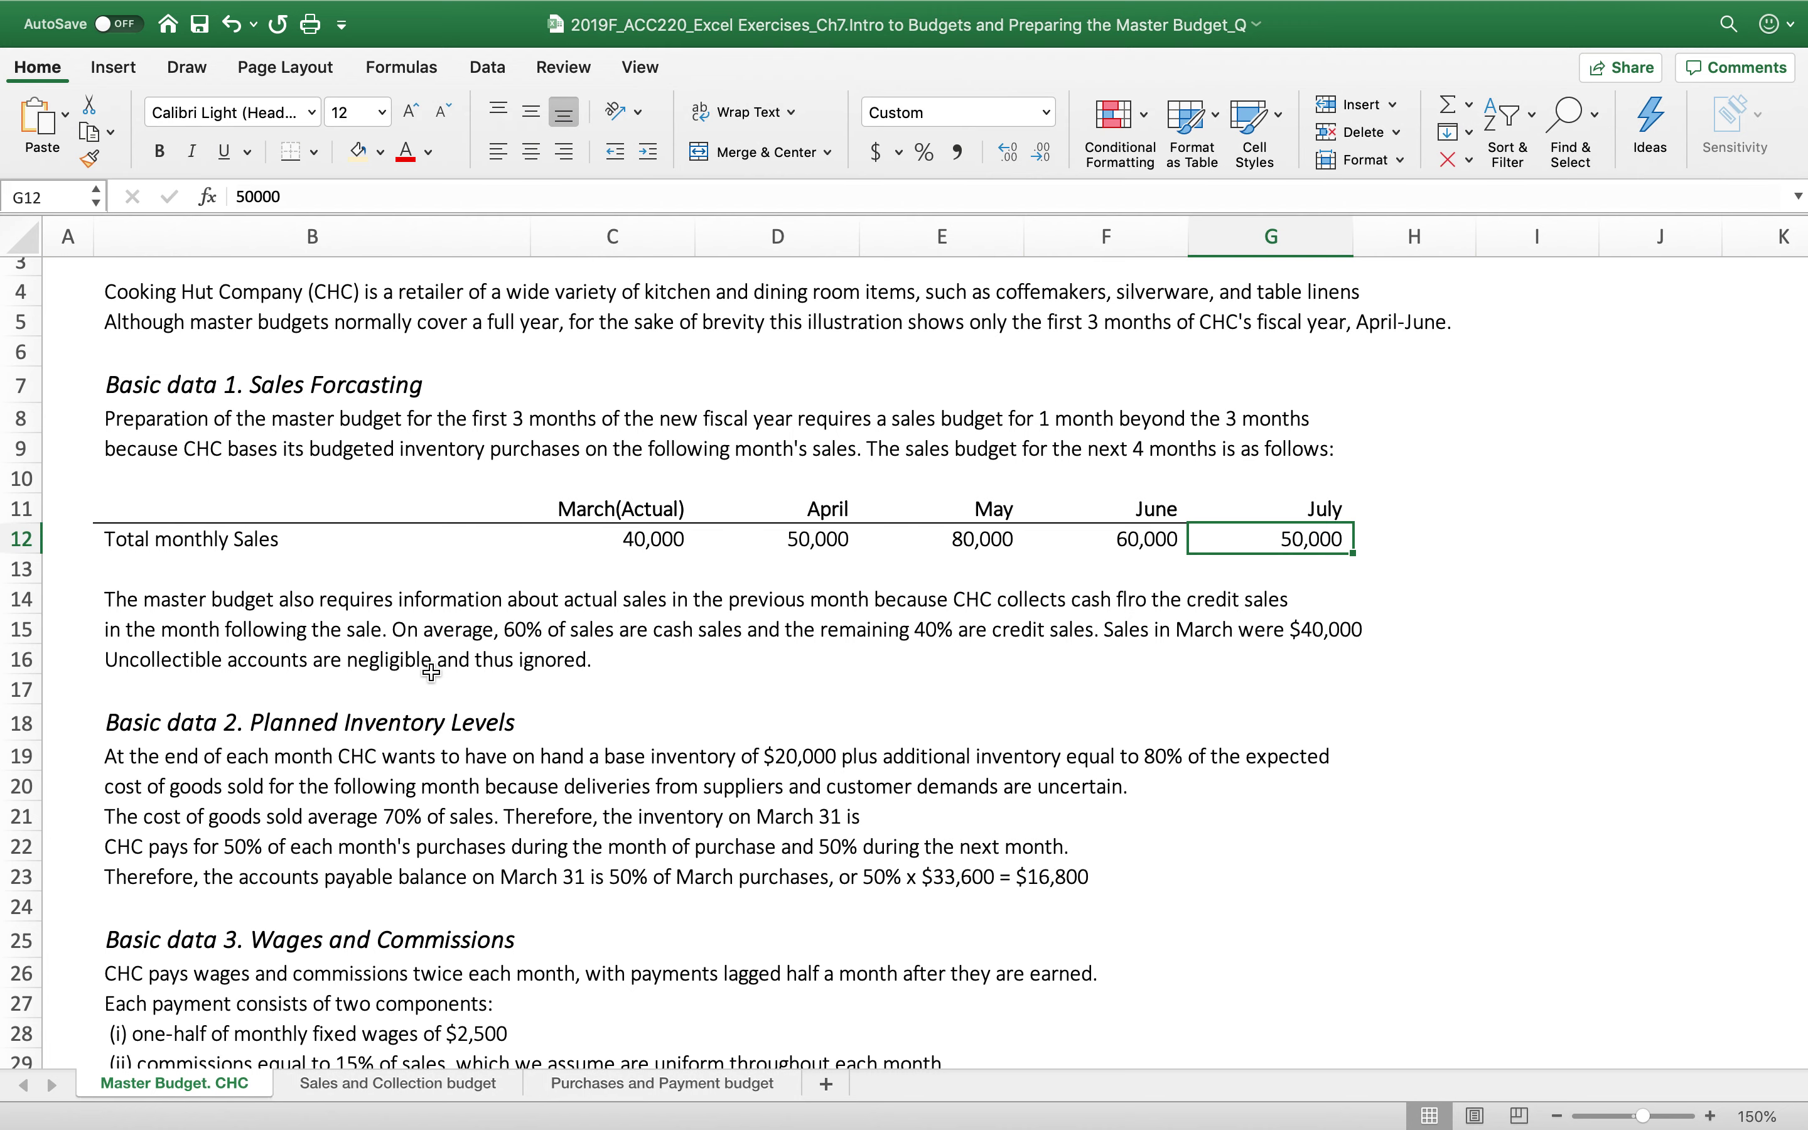
scroll(431, 671, "down", 5)
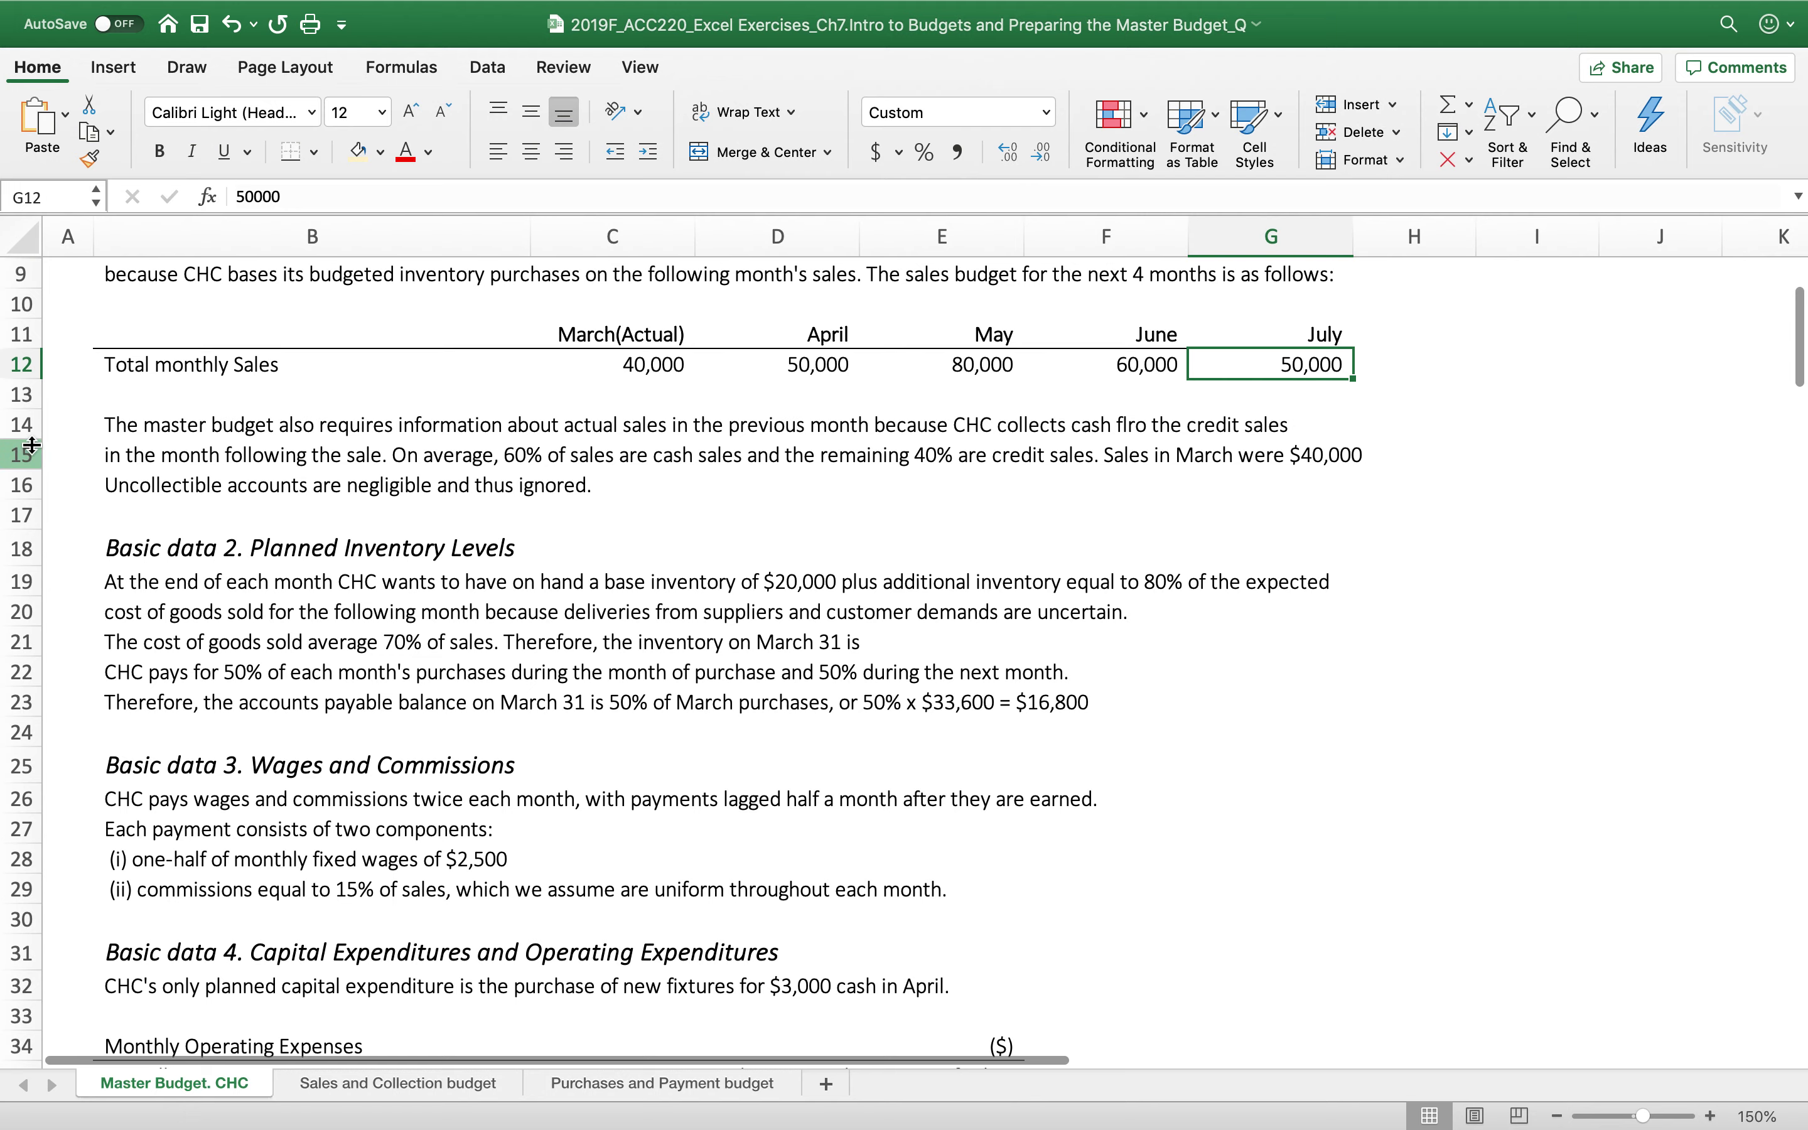
left_click_drag(23, 424, 31, 734)
right_click(21, 585)
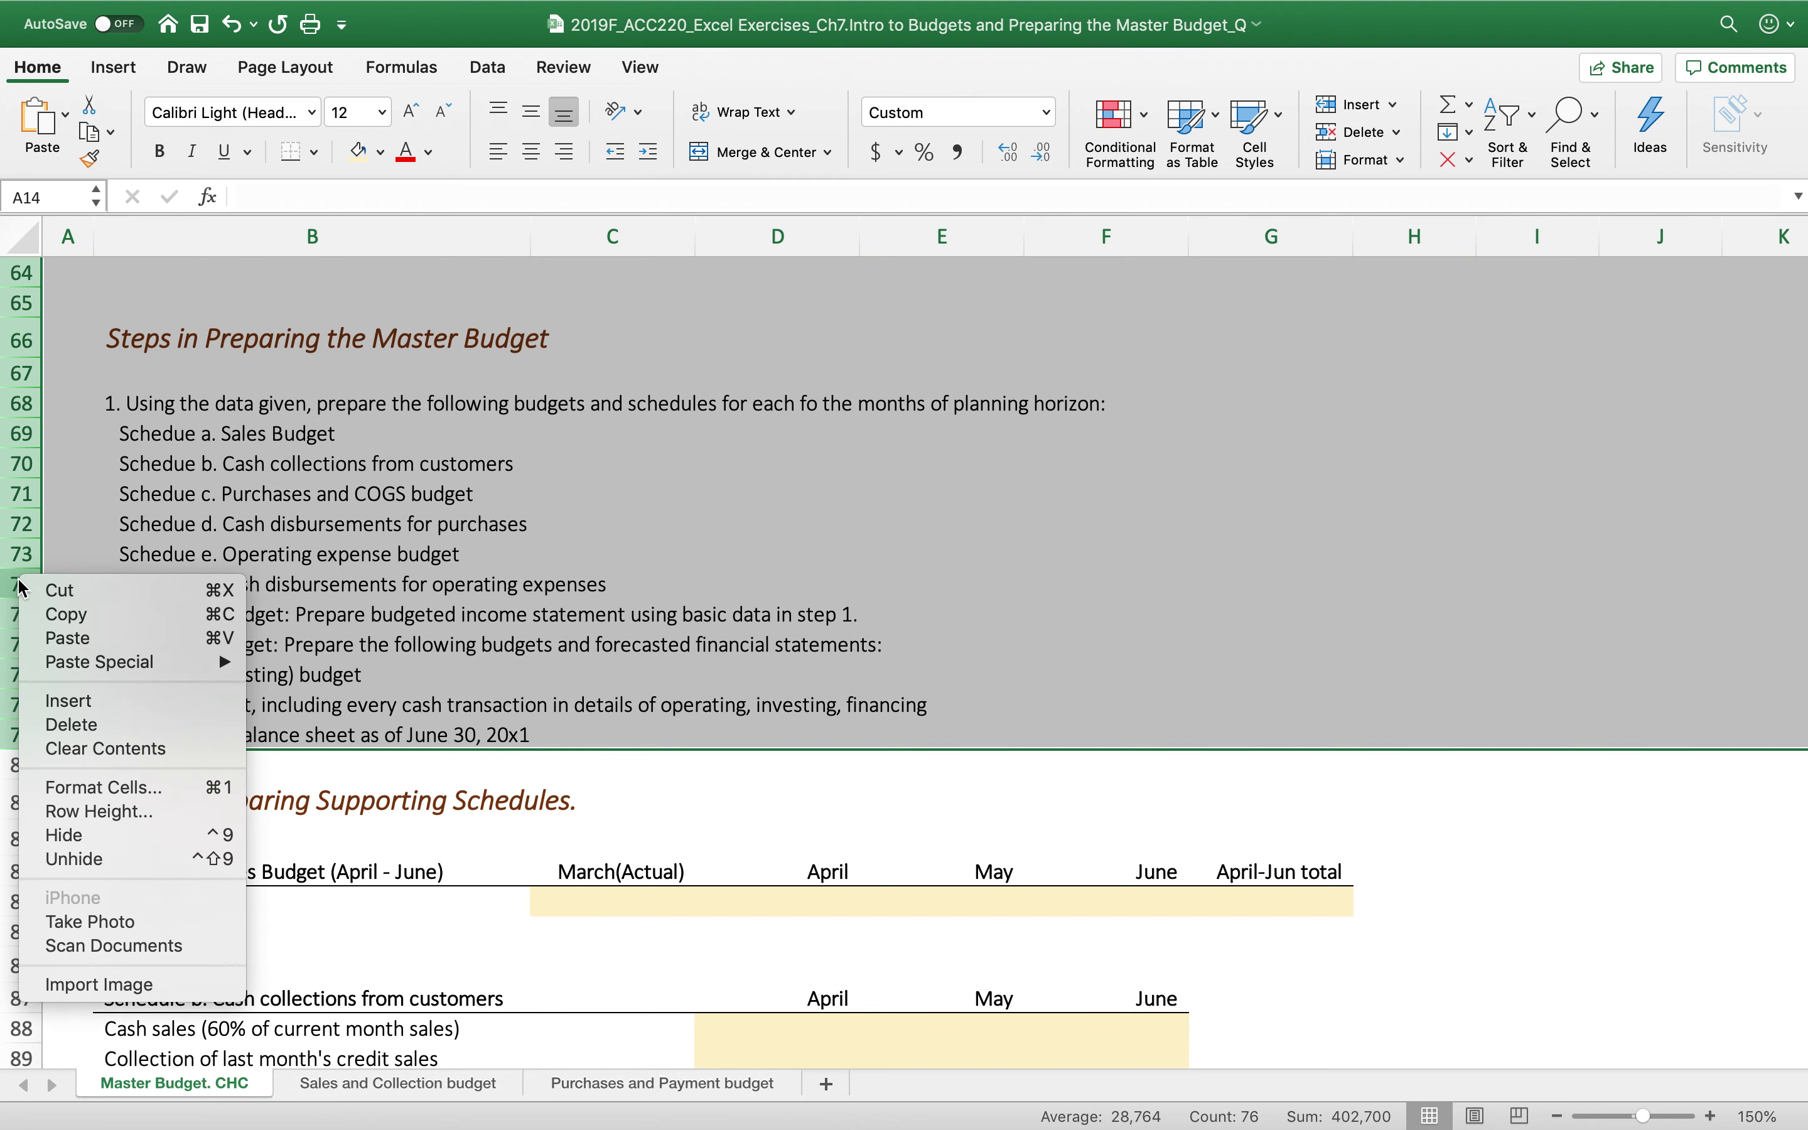
left_click(51, 844)
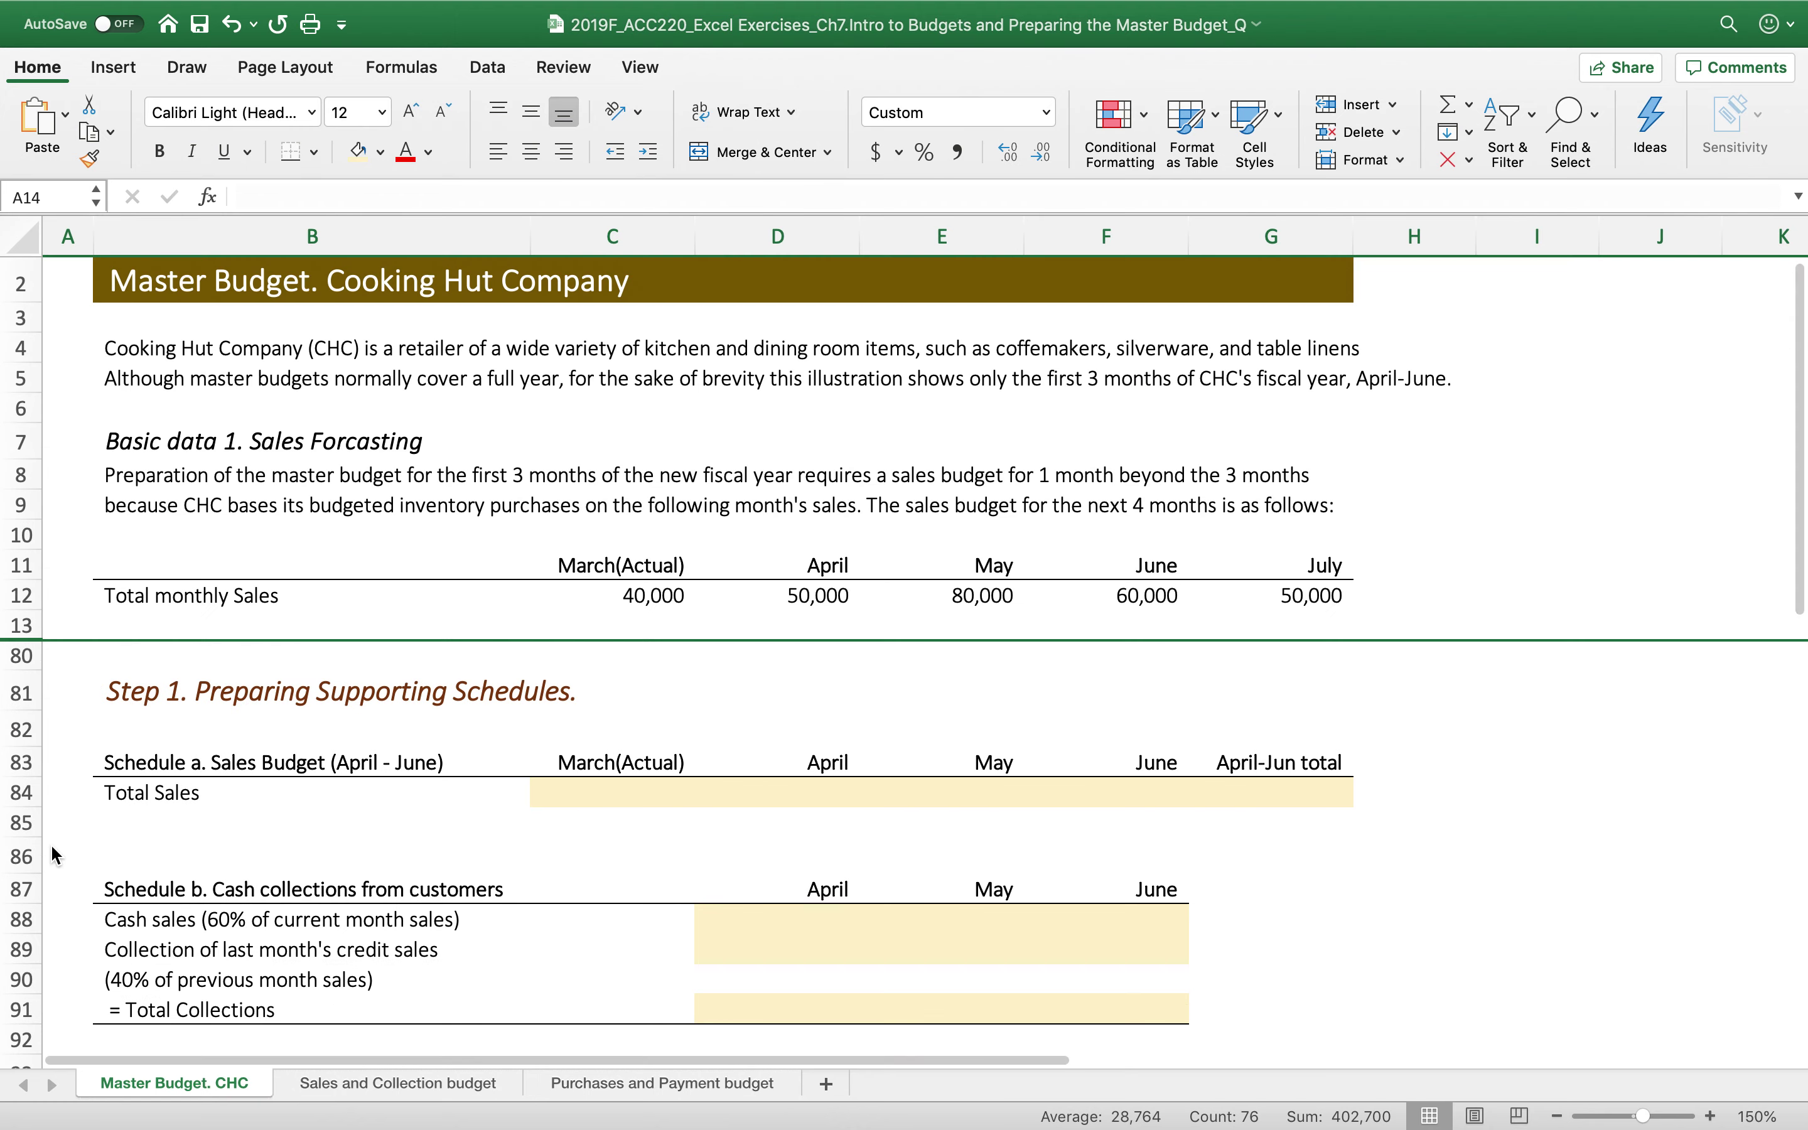
left_click(1404, 882)
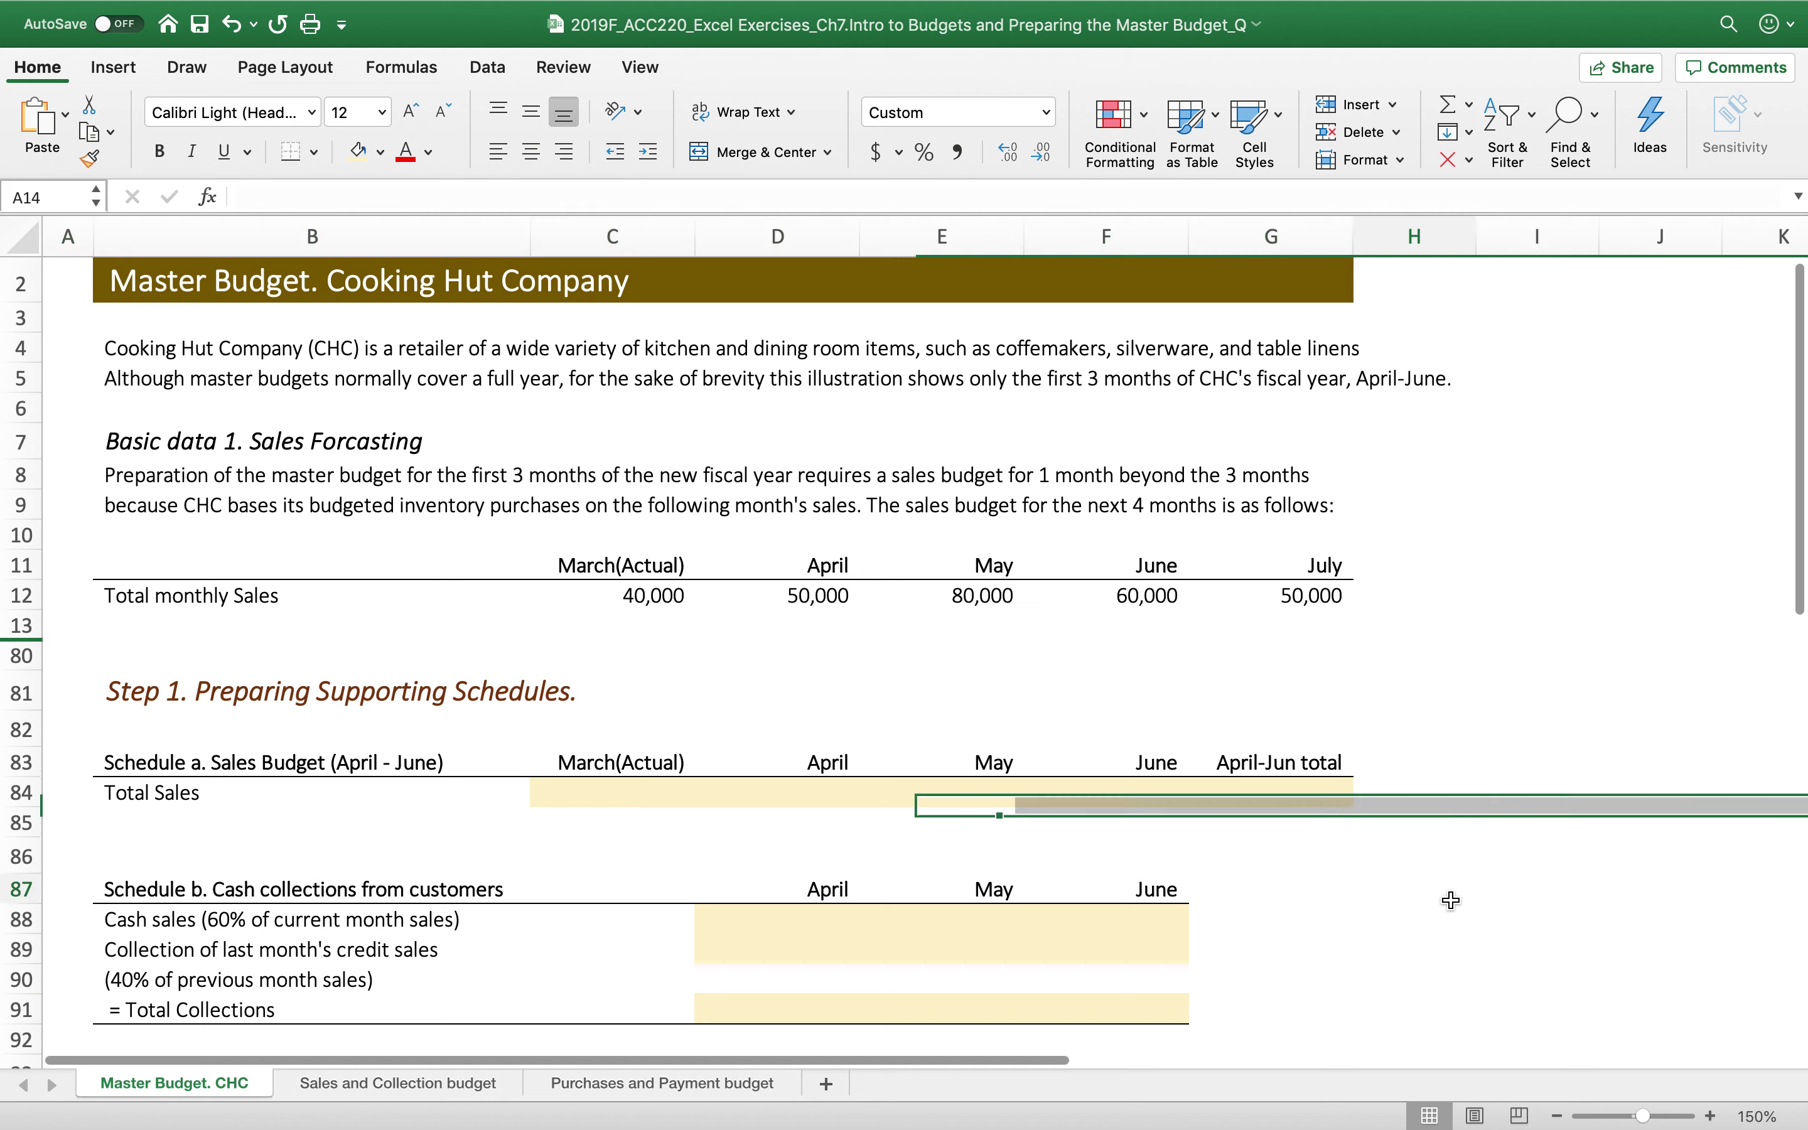
Fill Schedule a's Total Sales for March and April by linking C84 to C12 and D84 to D12.
left_click(635, 779)
type("=")
left_click(618, 585)
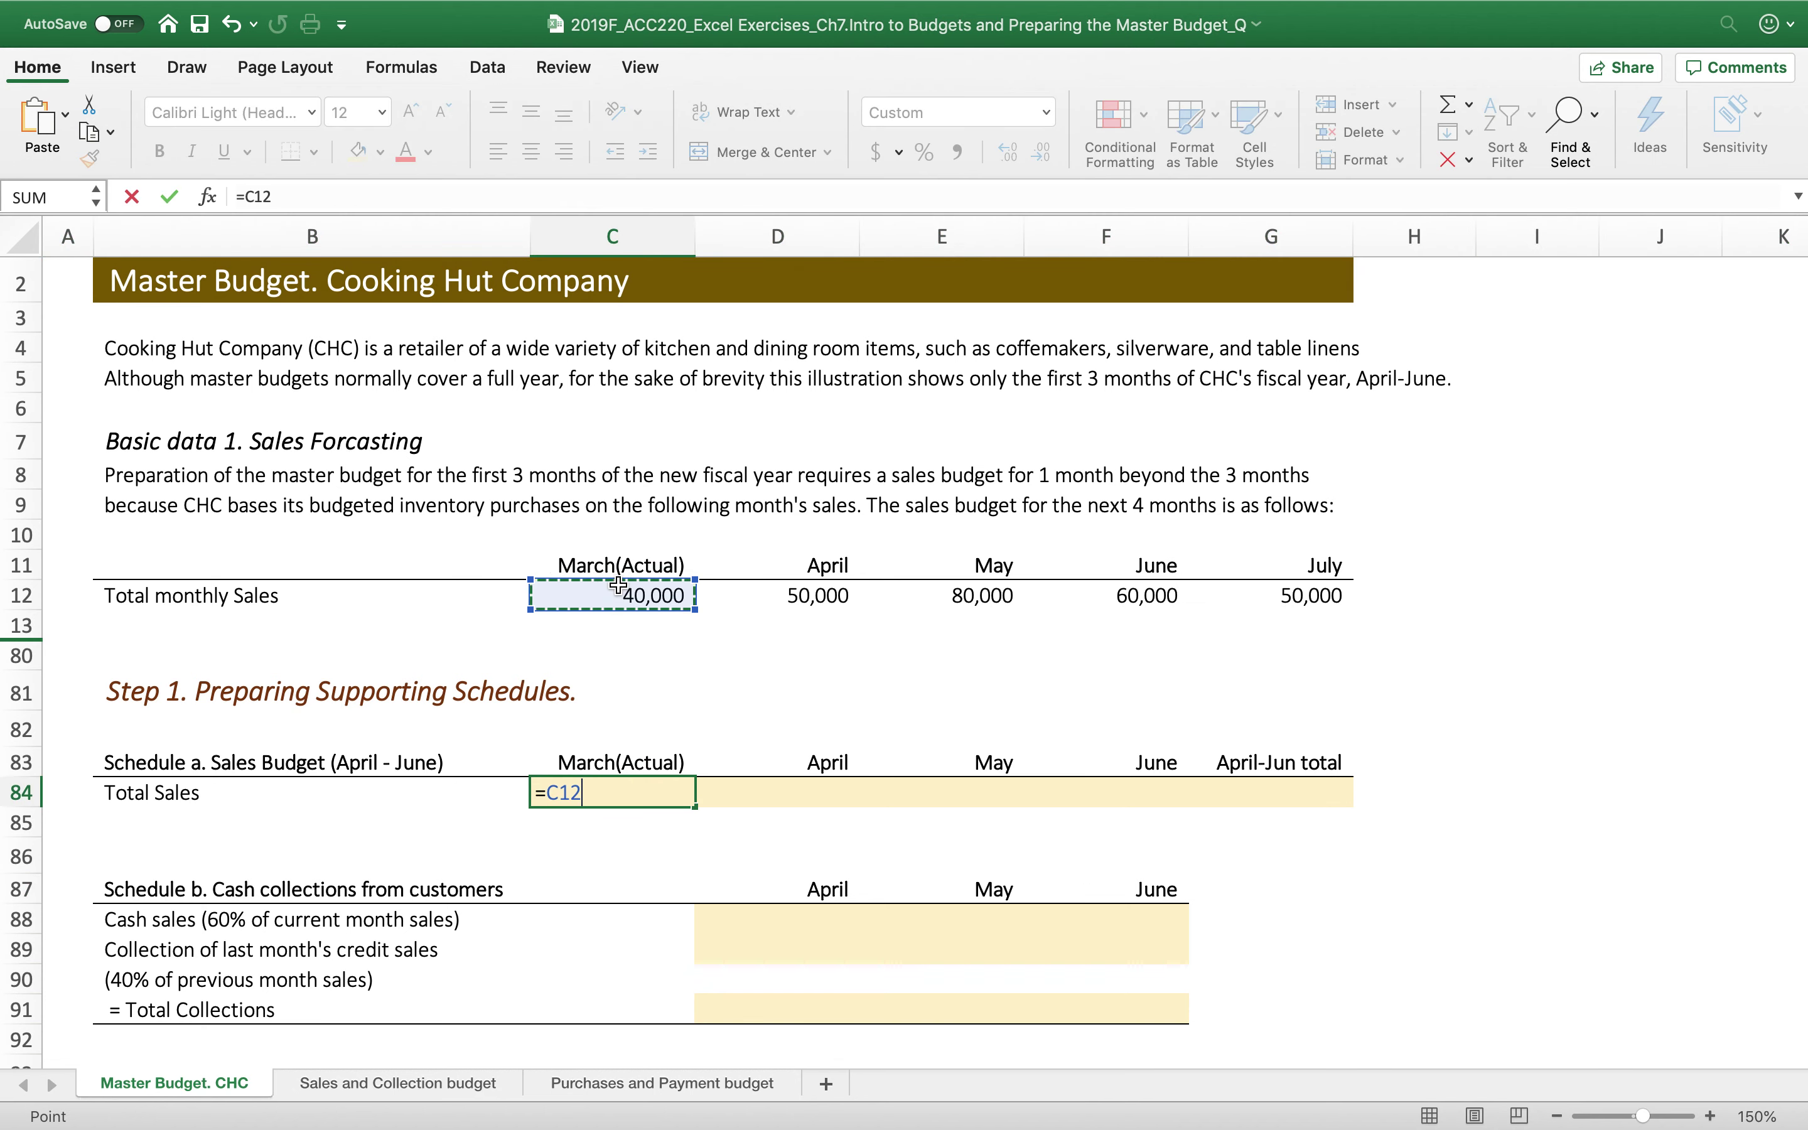
key("Return")
left_click(787, 792)
type("=")
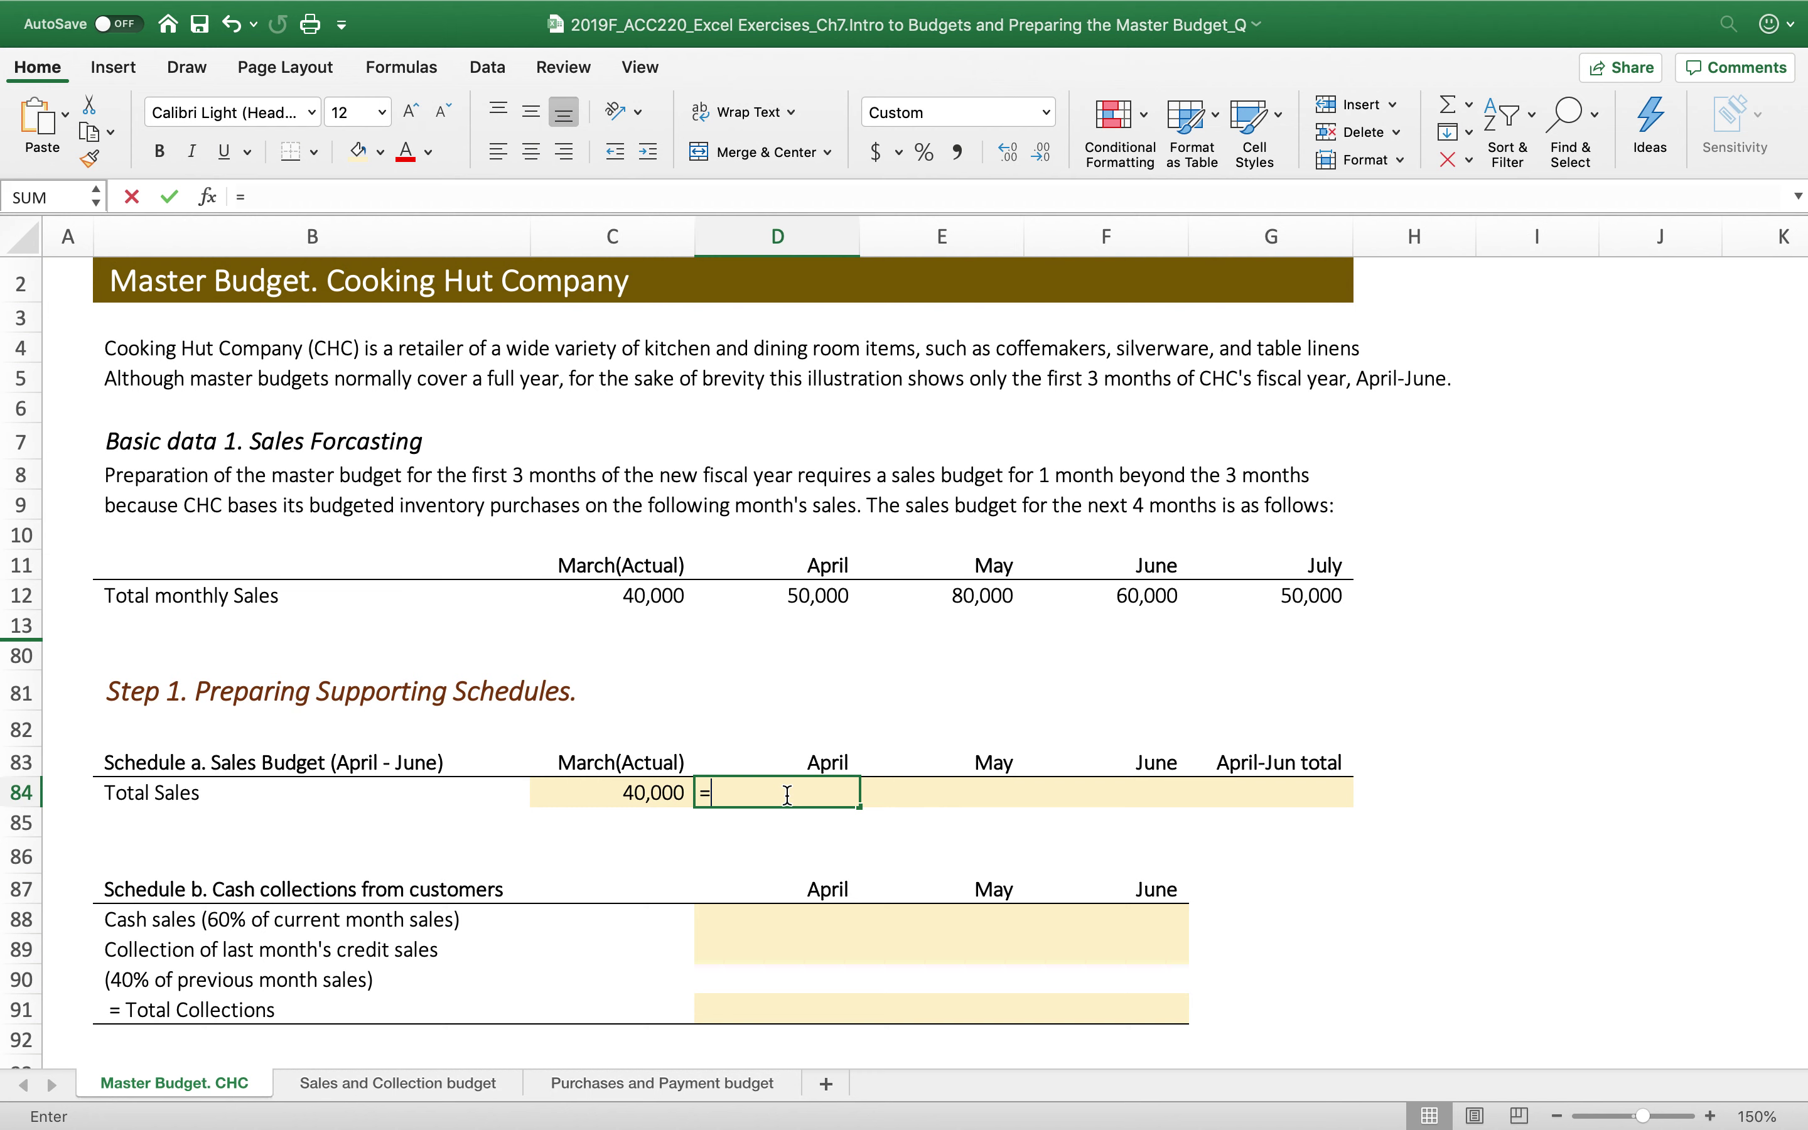
left_click(818, 597)
key("Return")
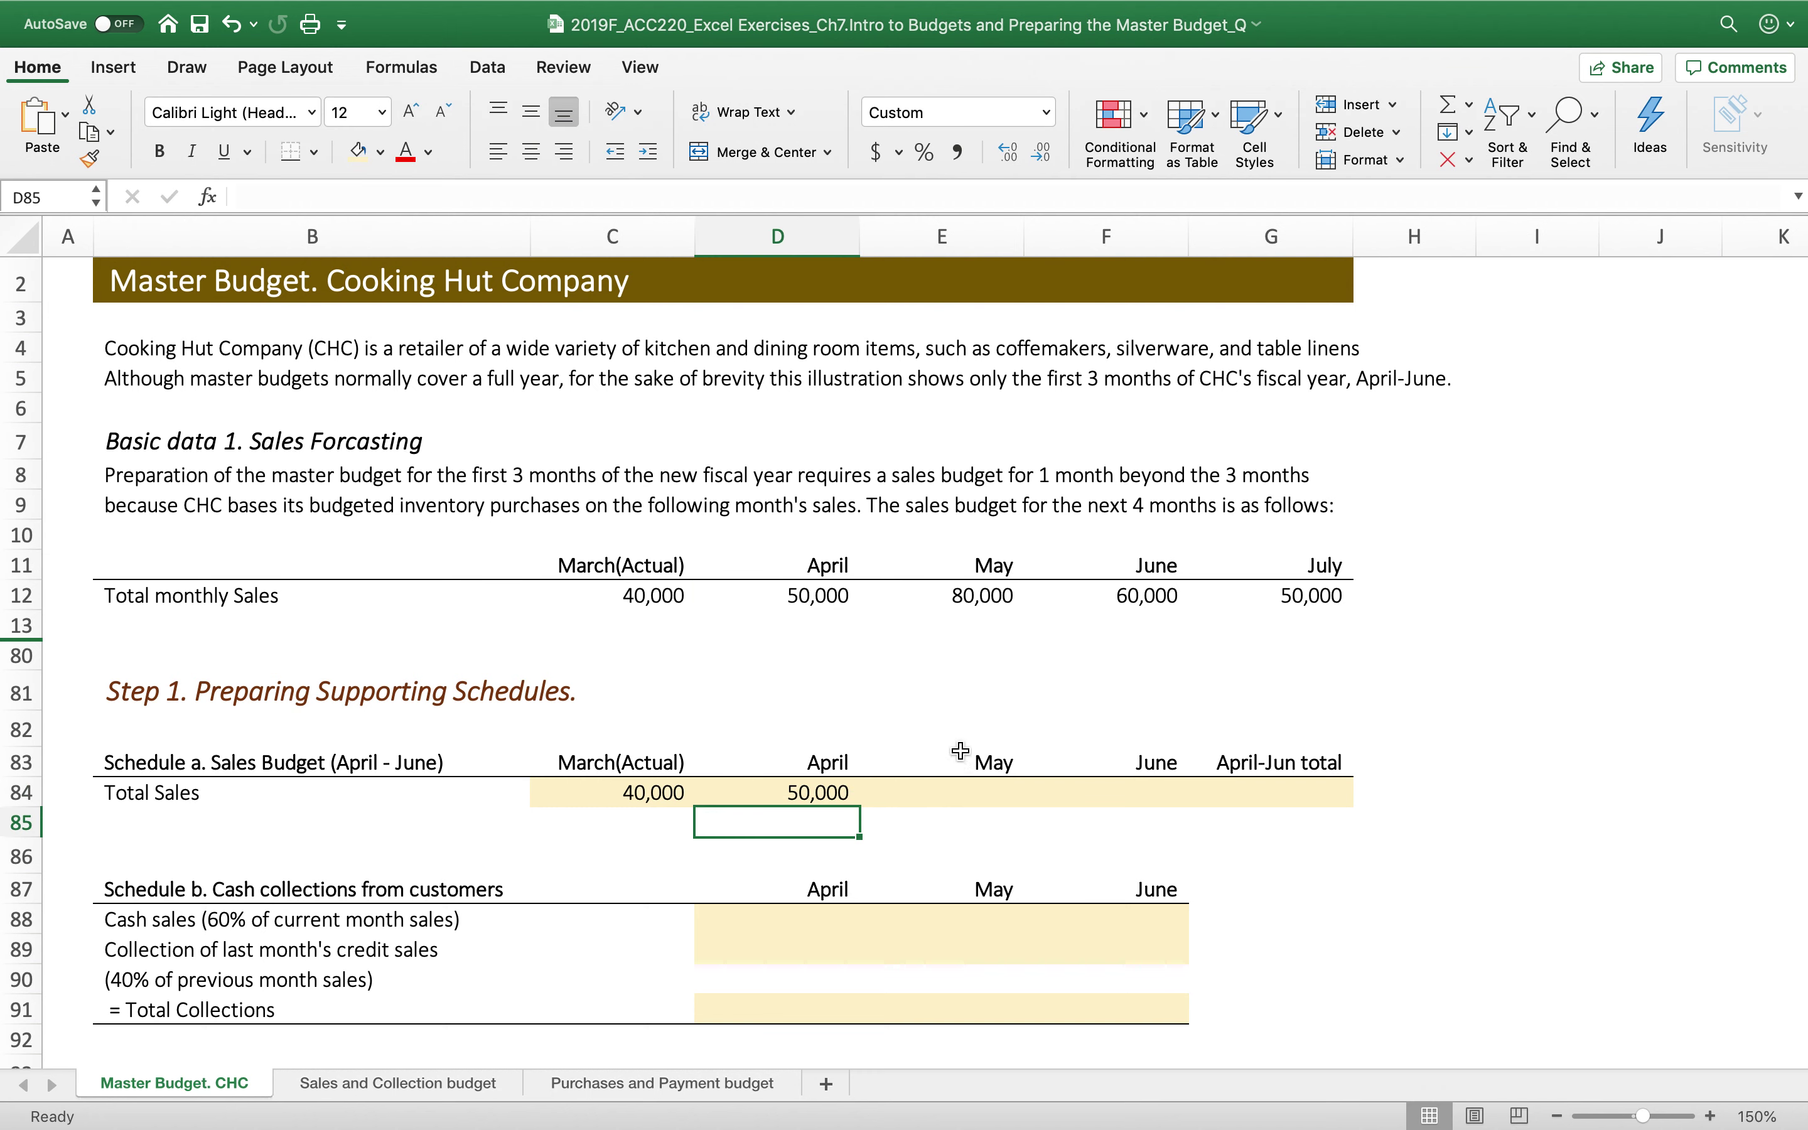
Fill Schedule a's Total Sales for May and June by linking E84 to E12 and F84 to F12.
left_click(954, 784)
type("=")
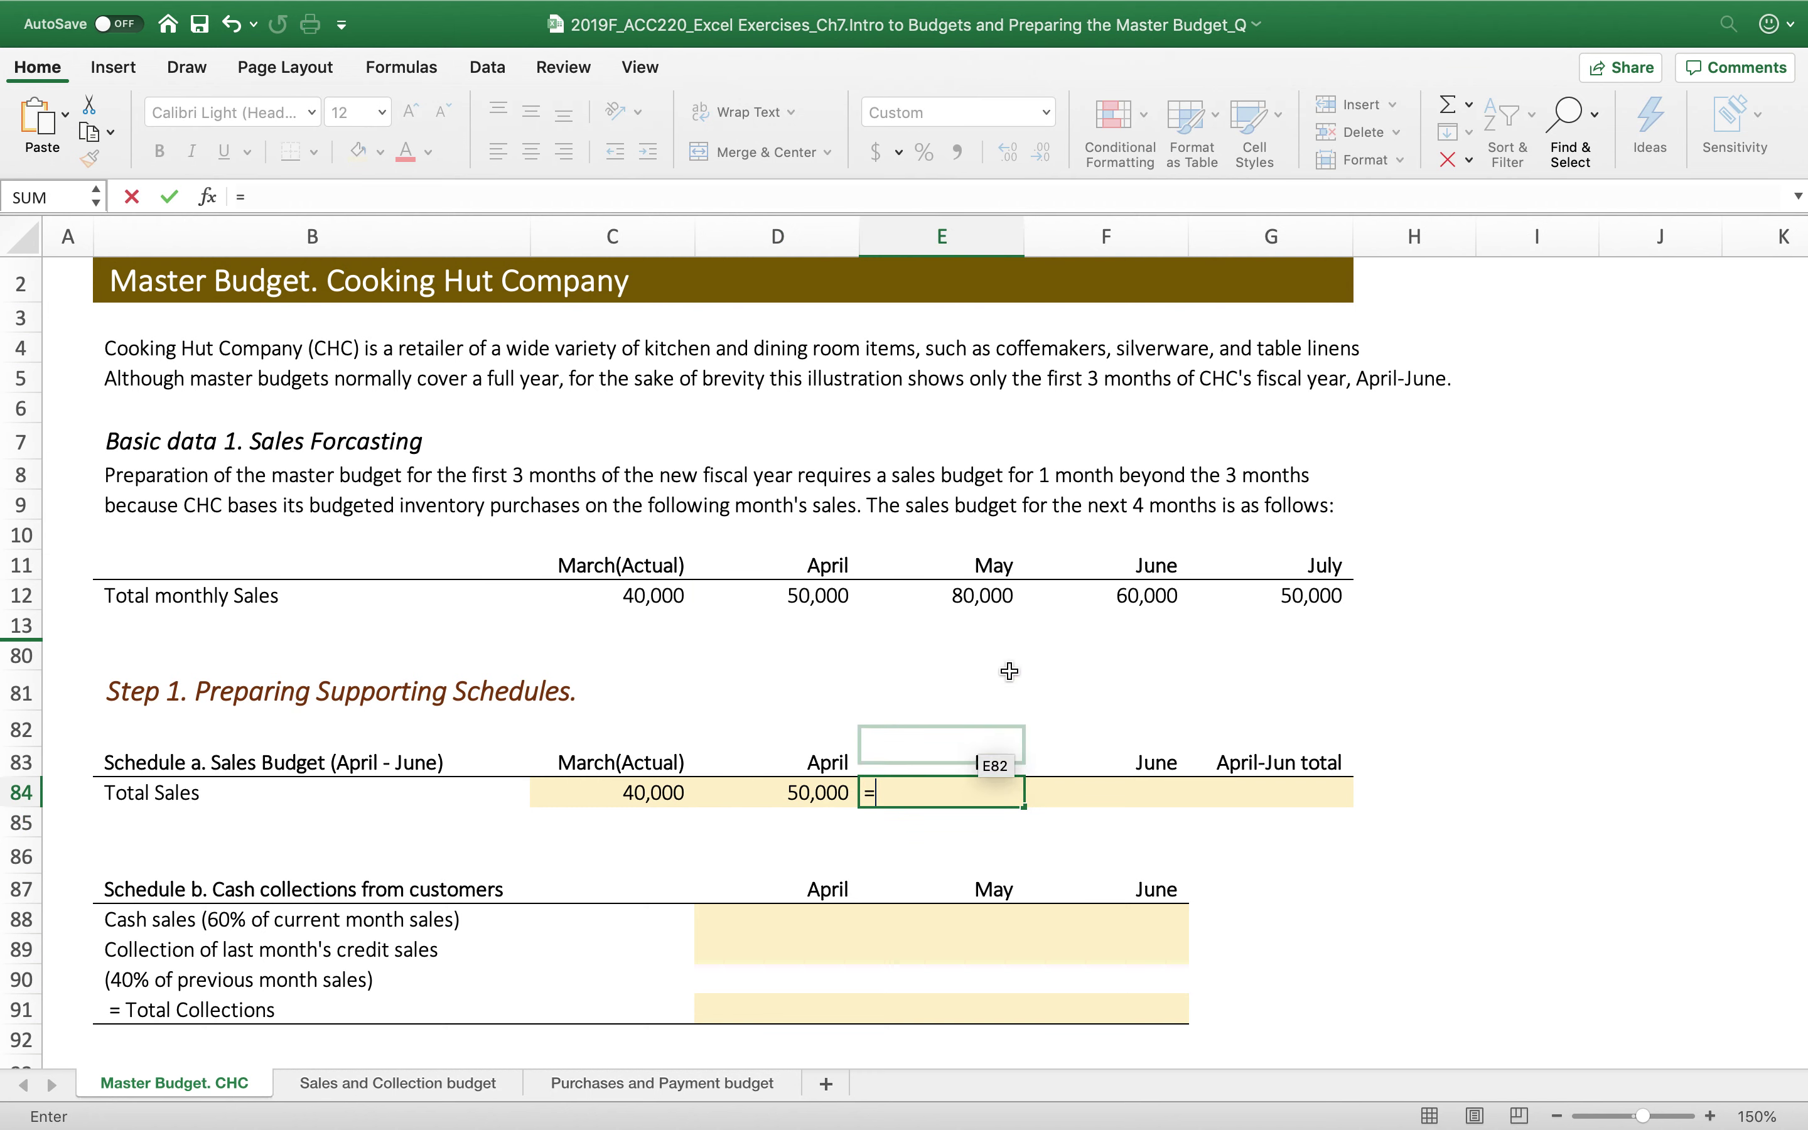
left_click(960, 581)
key("Return")
left_click(1158, 789)
type("=")
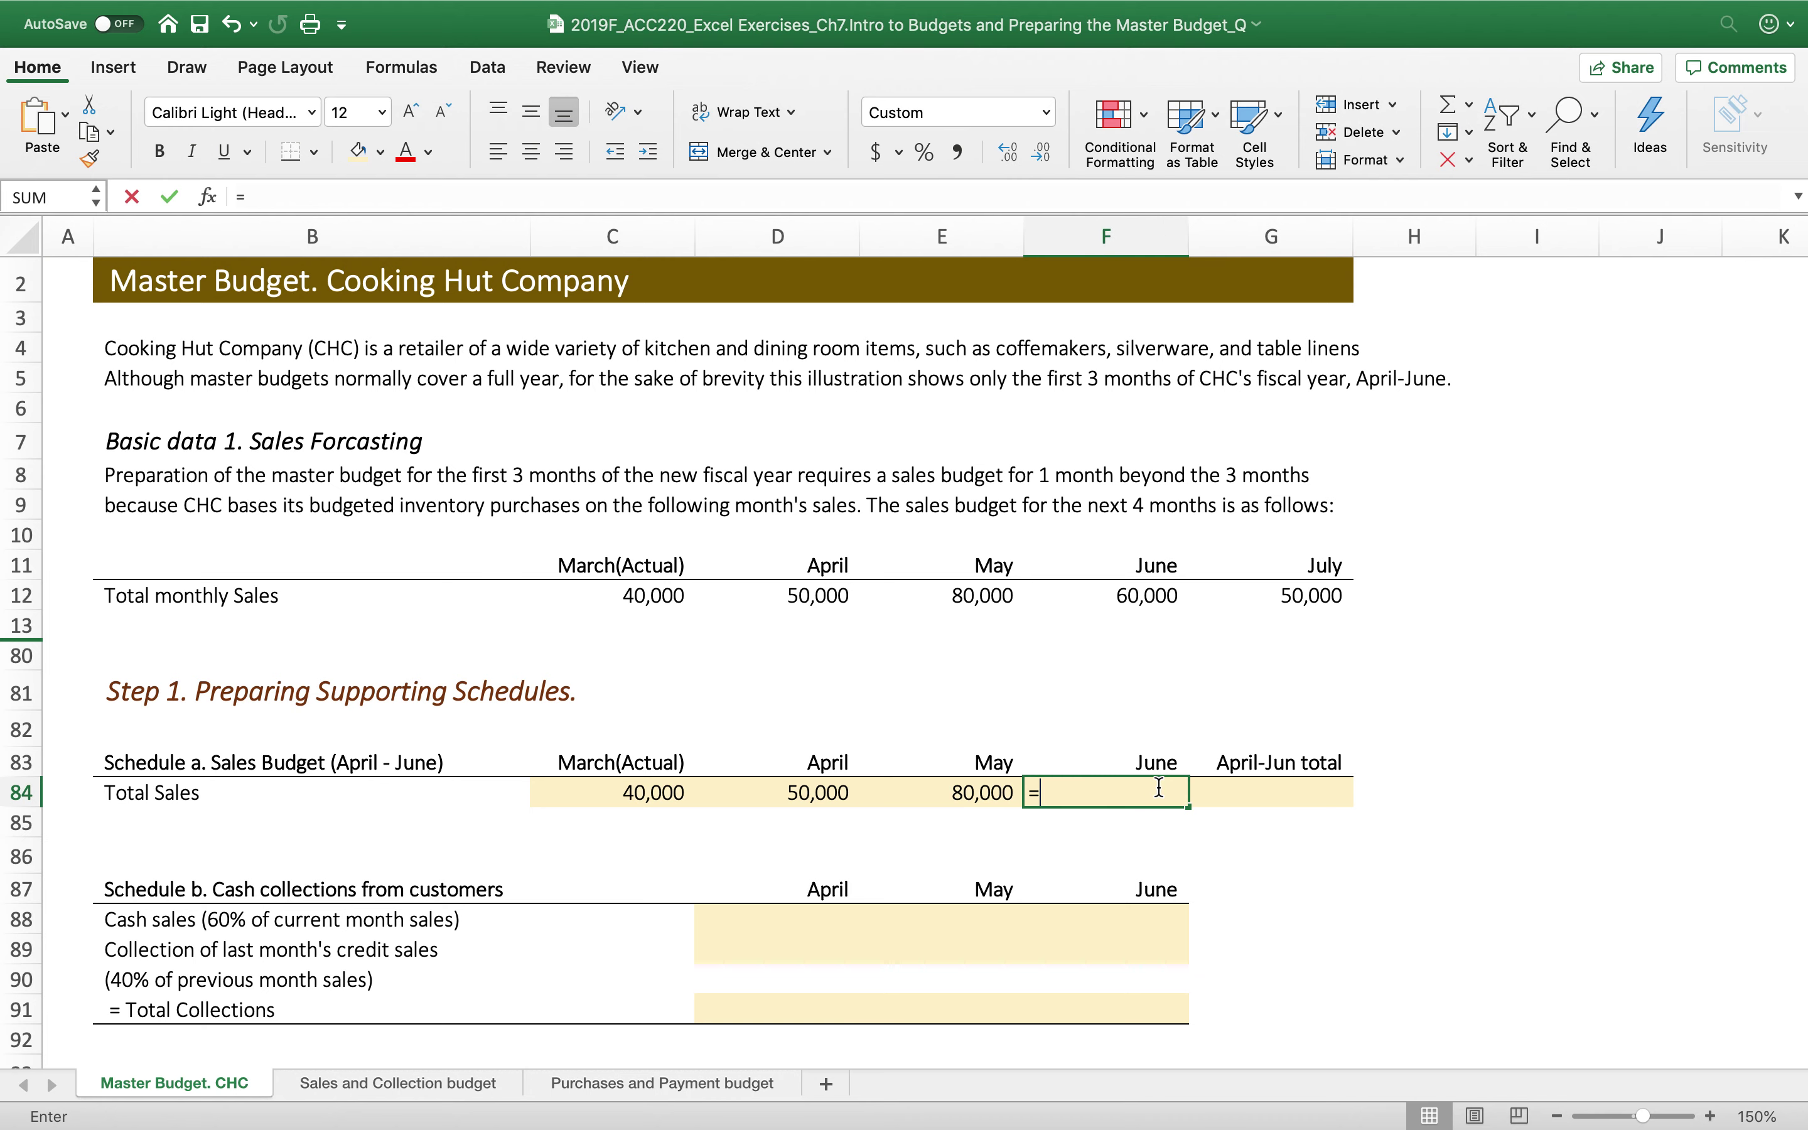
left_click(1167, 590)
key("Return")
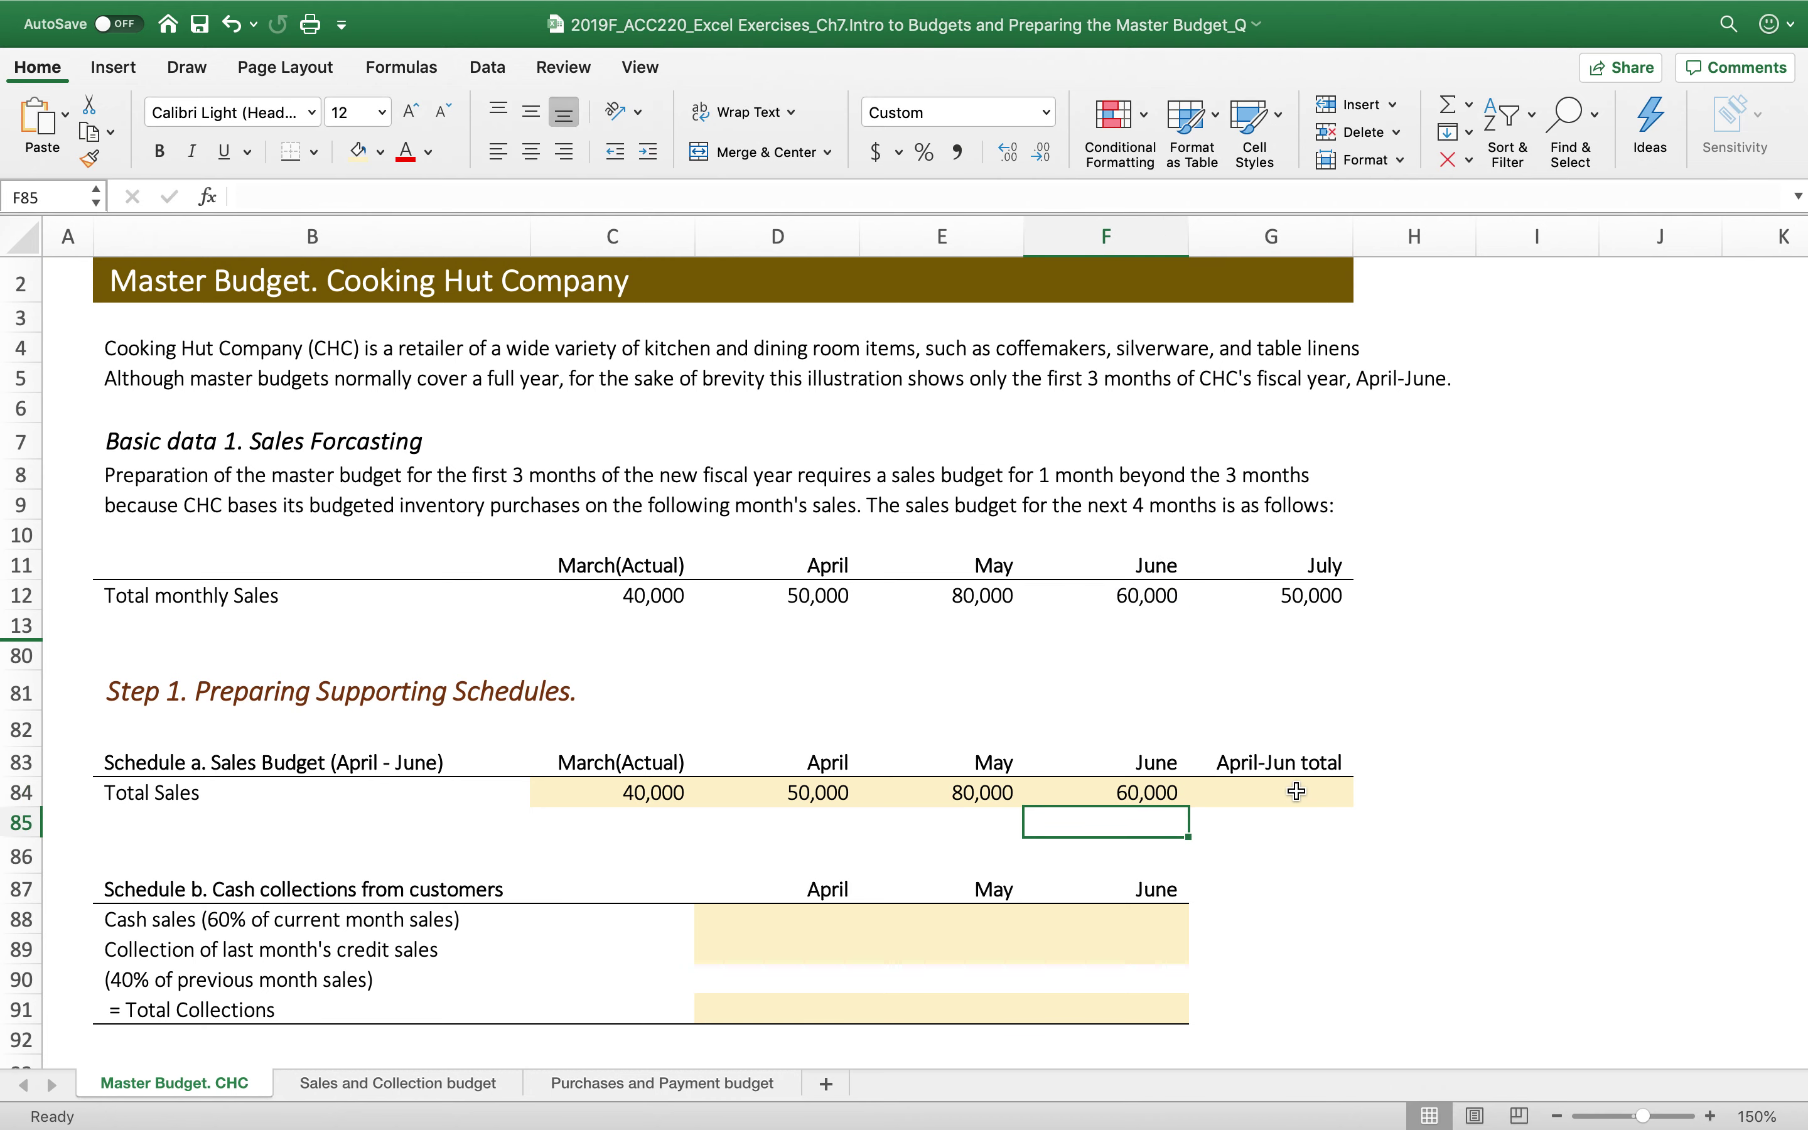
Calculate the April-Jun total sales in G84 with a SUM of D84:F84.
left_click(1296, 791)
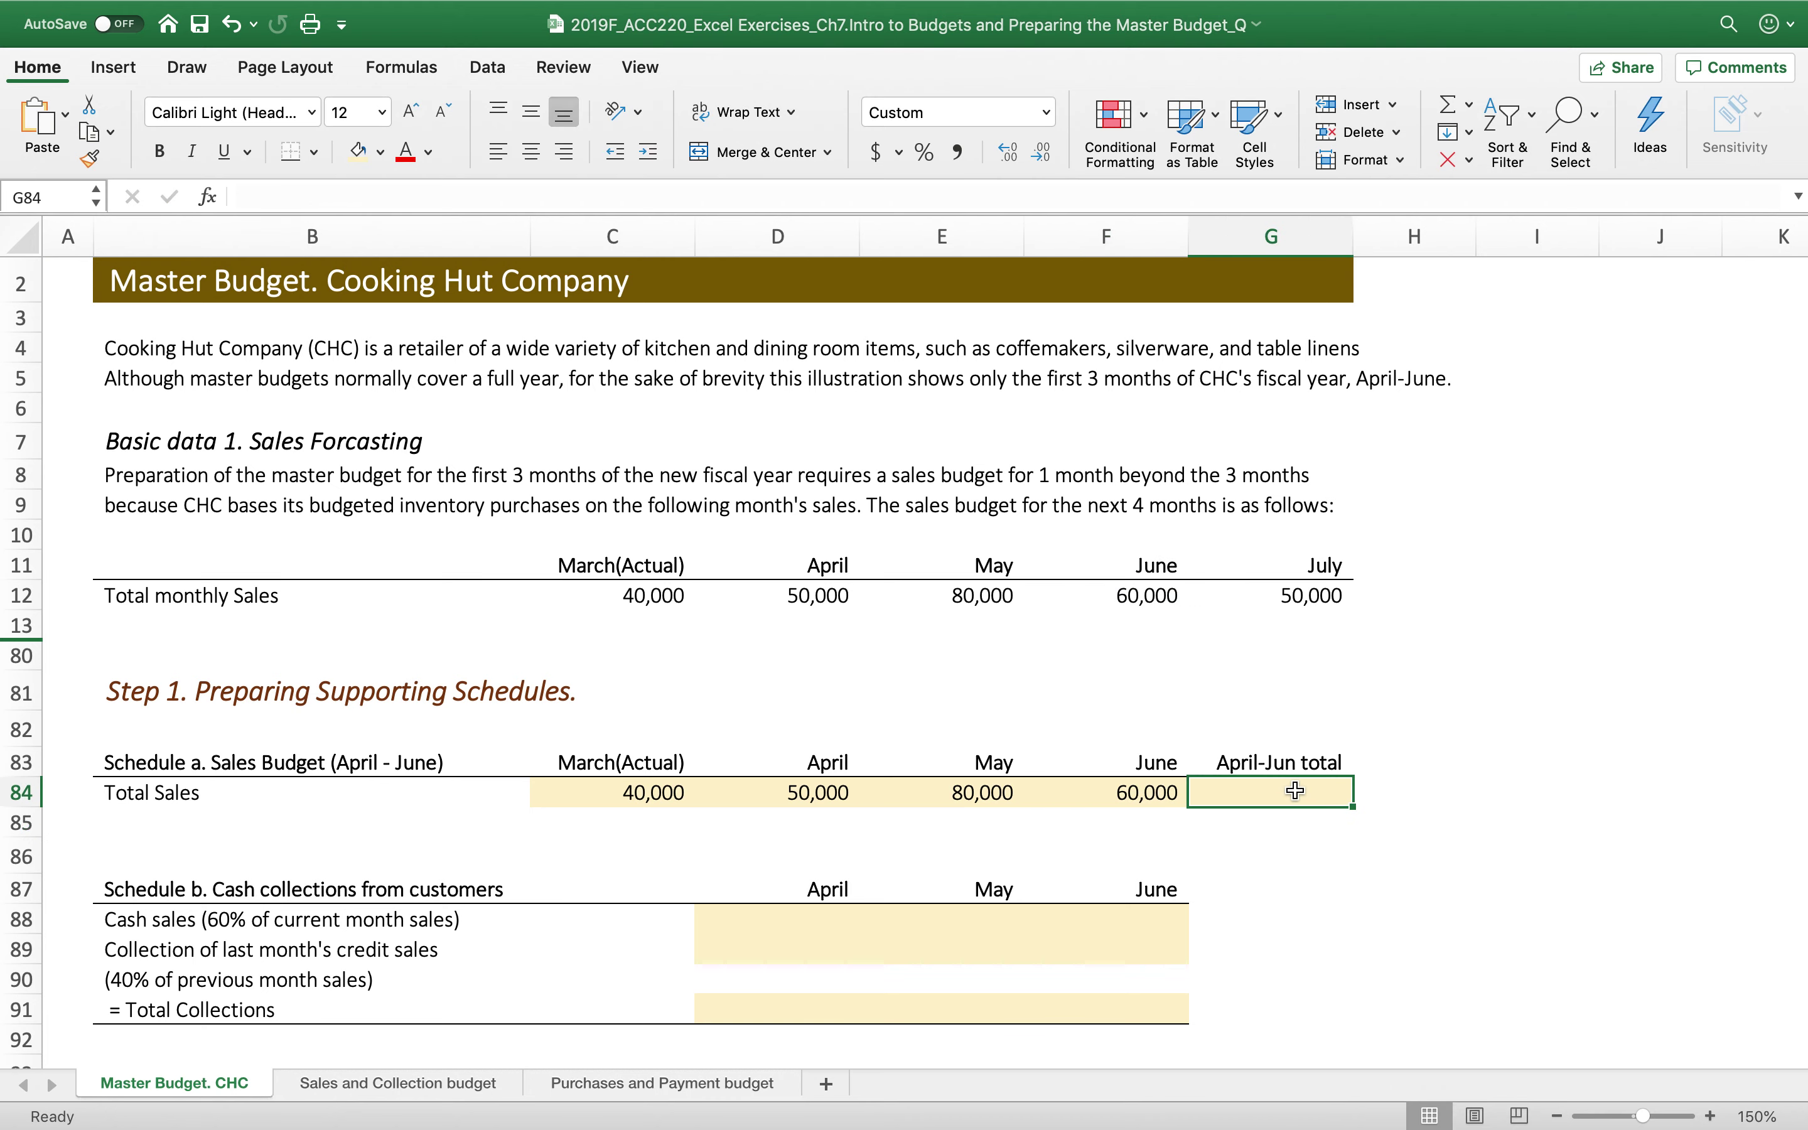
type("=sum(")
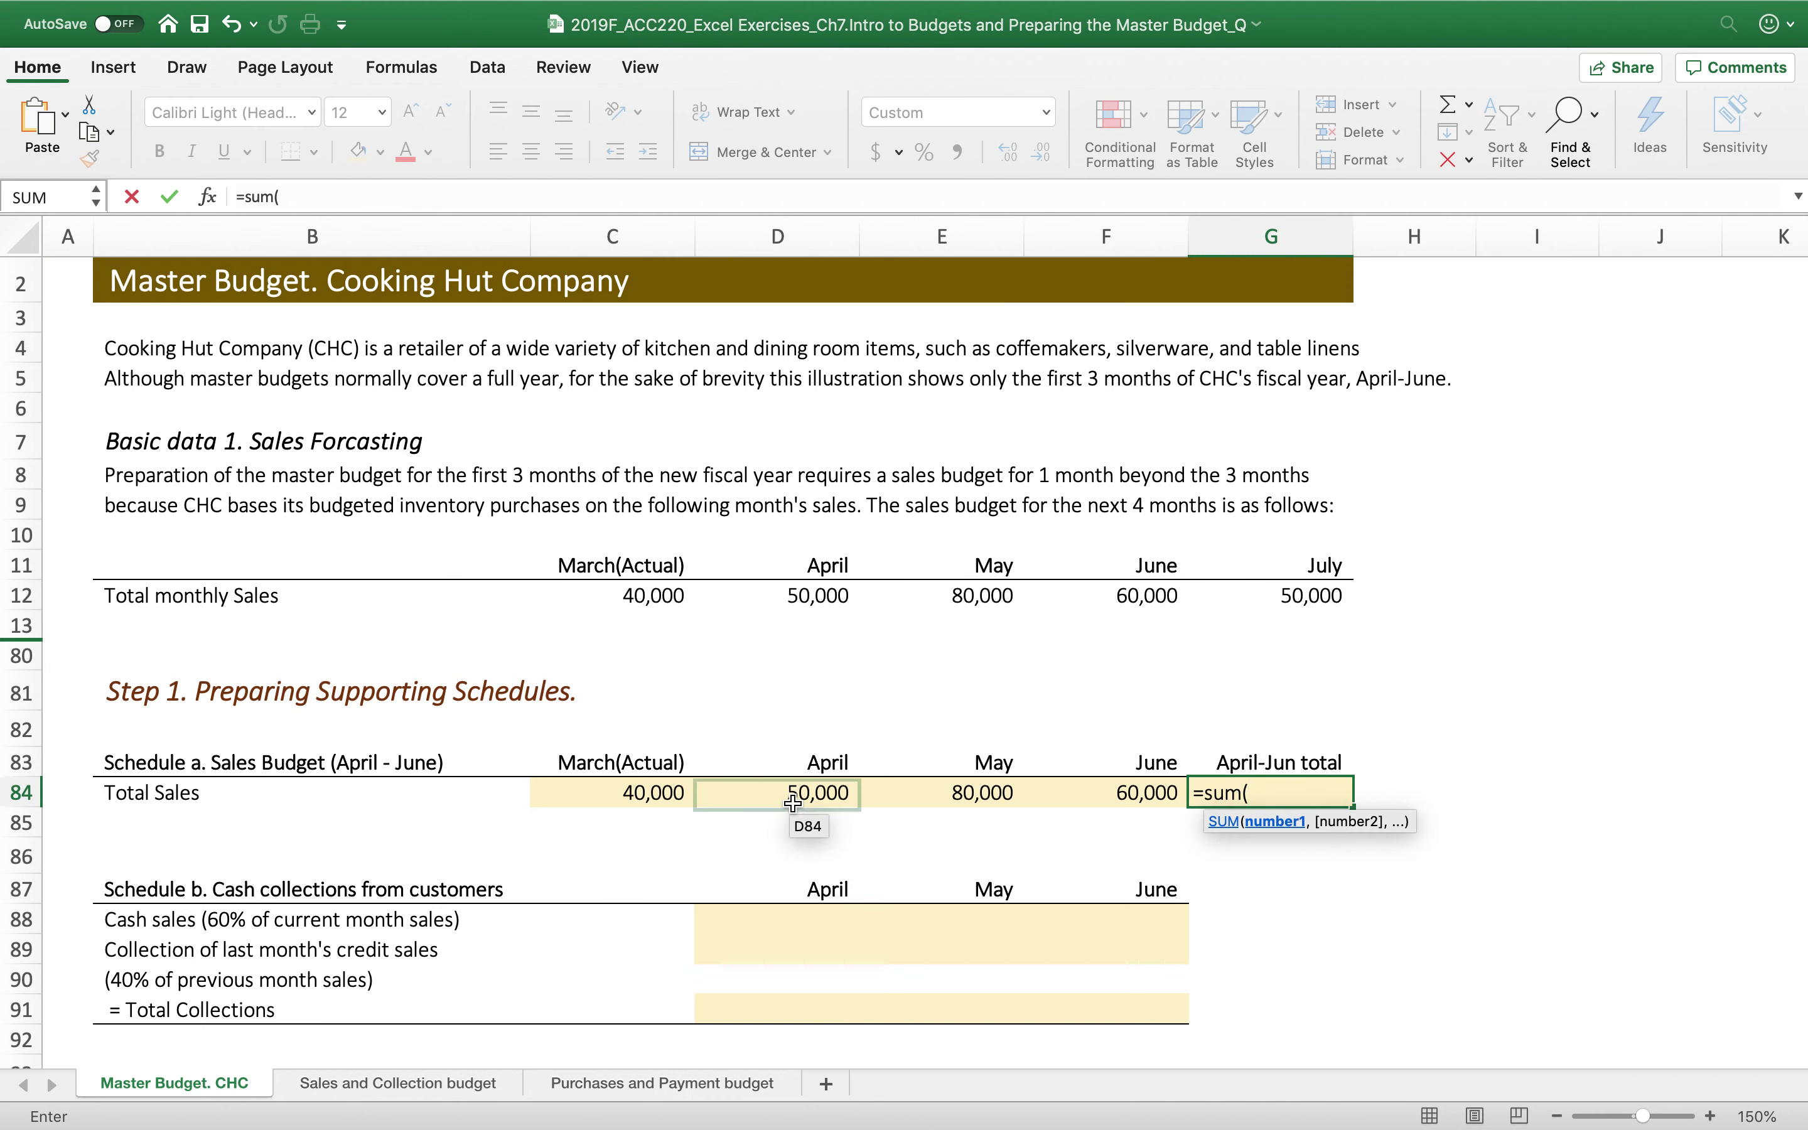
left_click_drag(793, 802, 1072, 792)
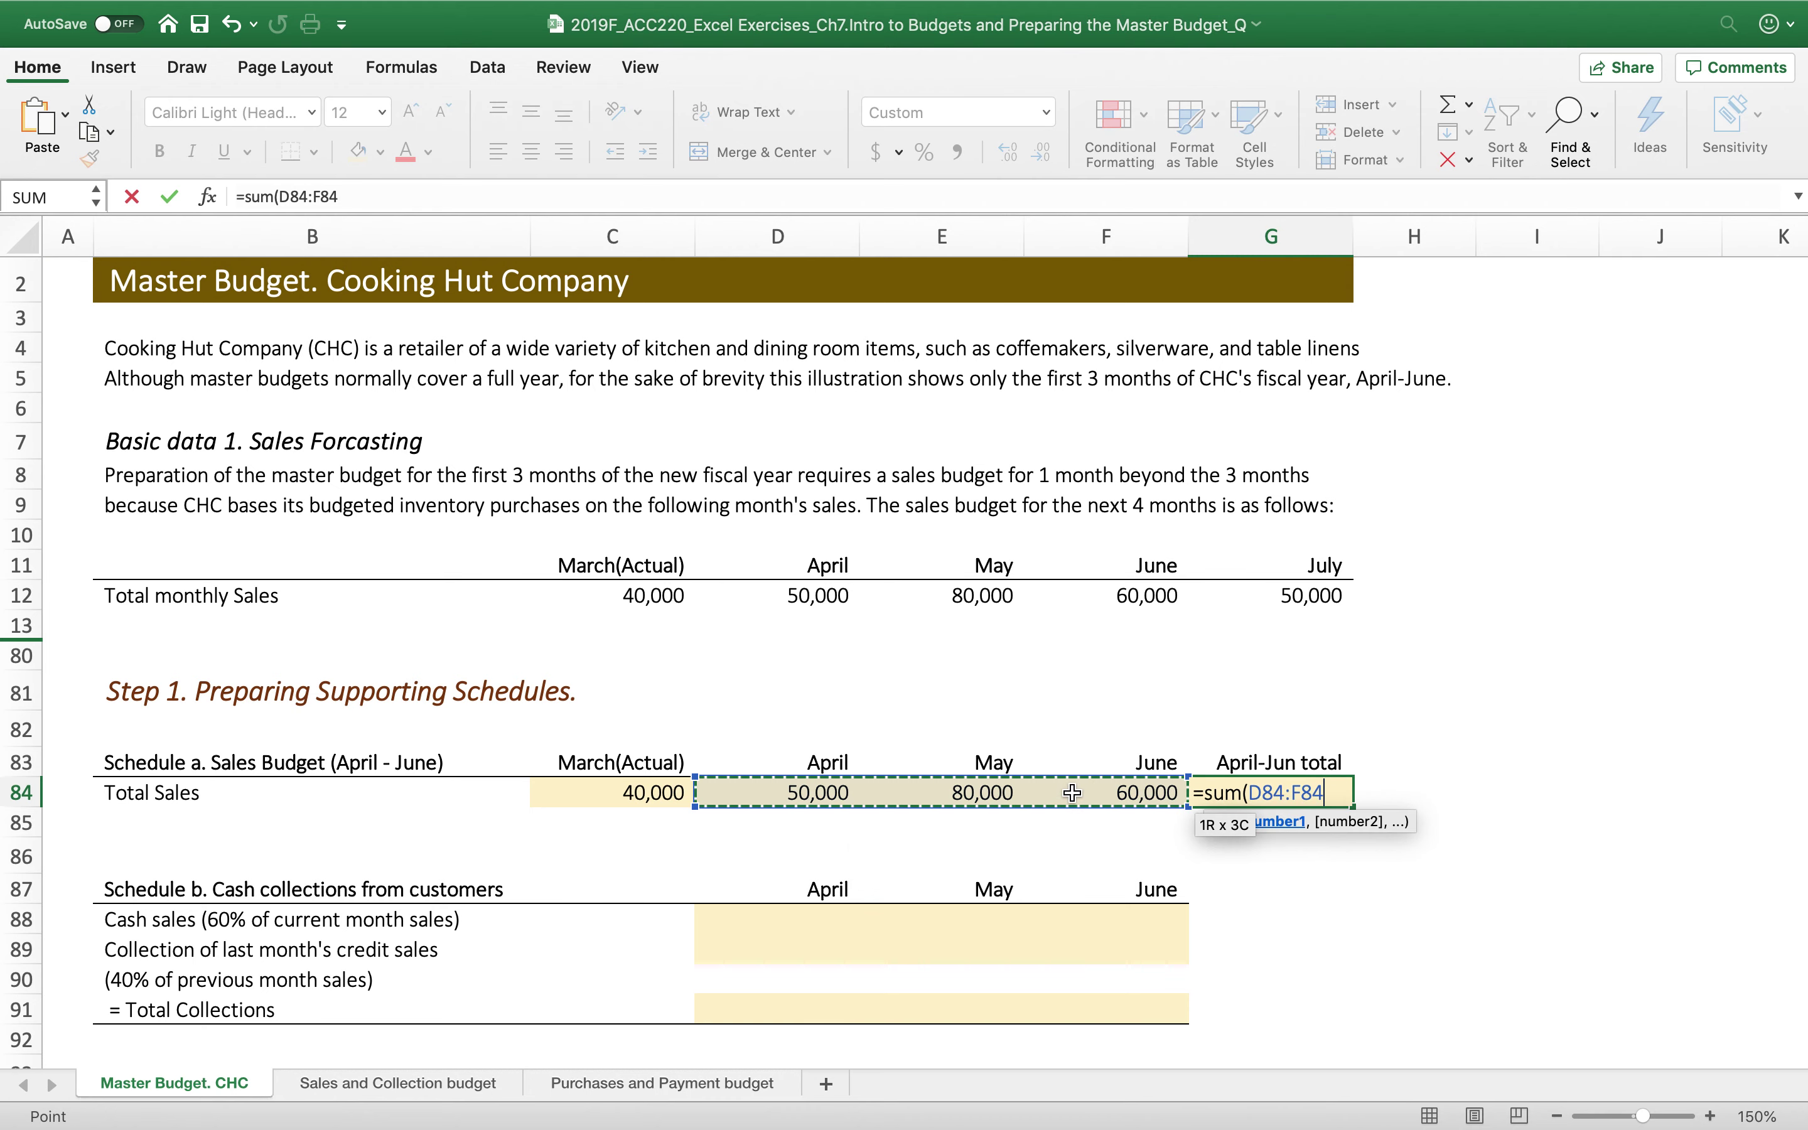
key("Return")
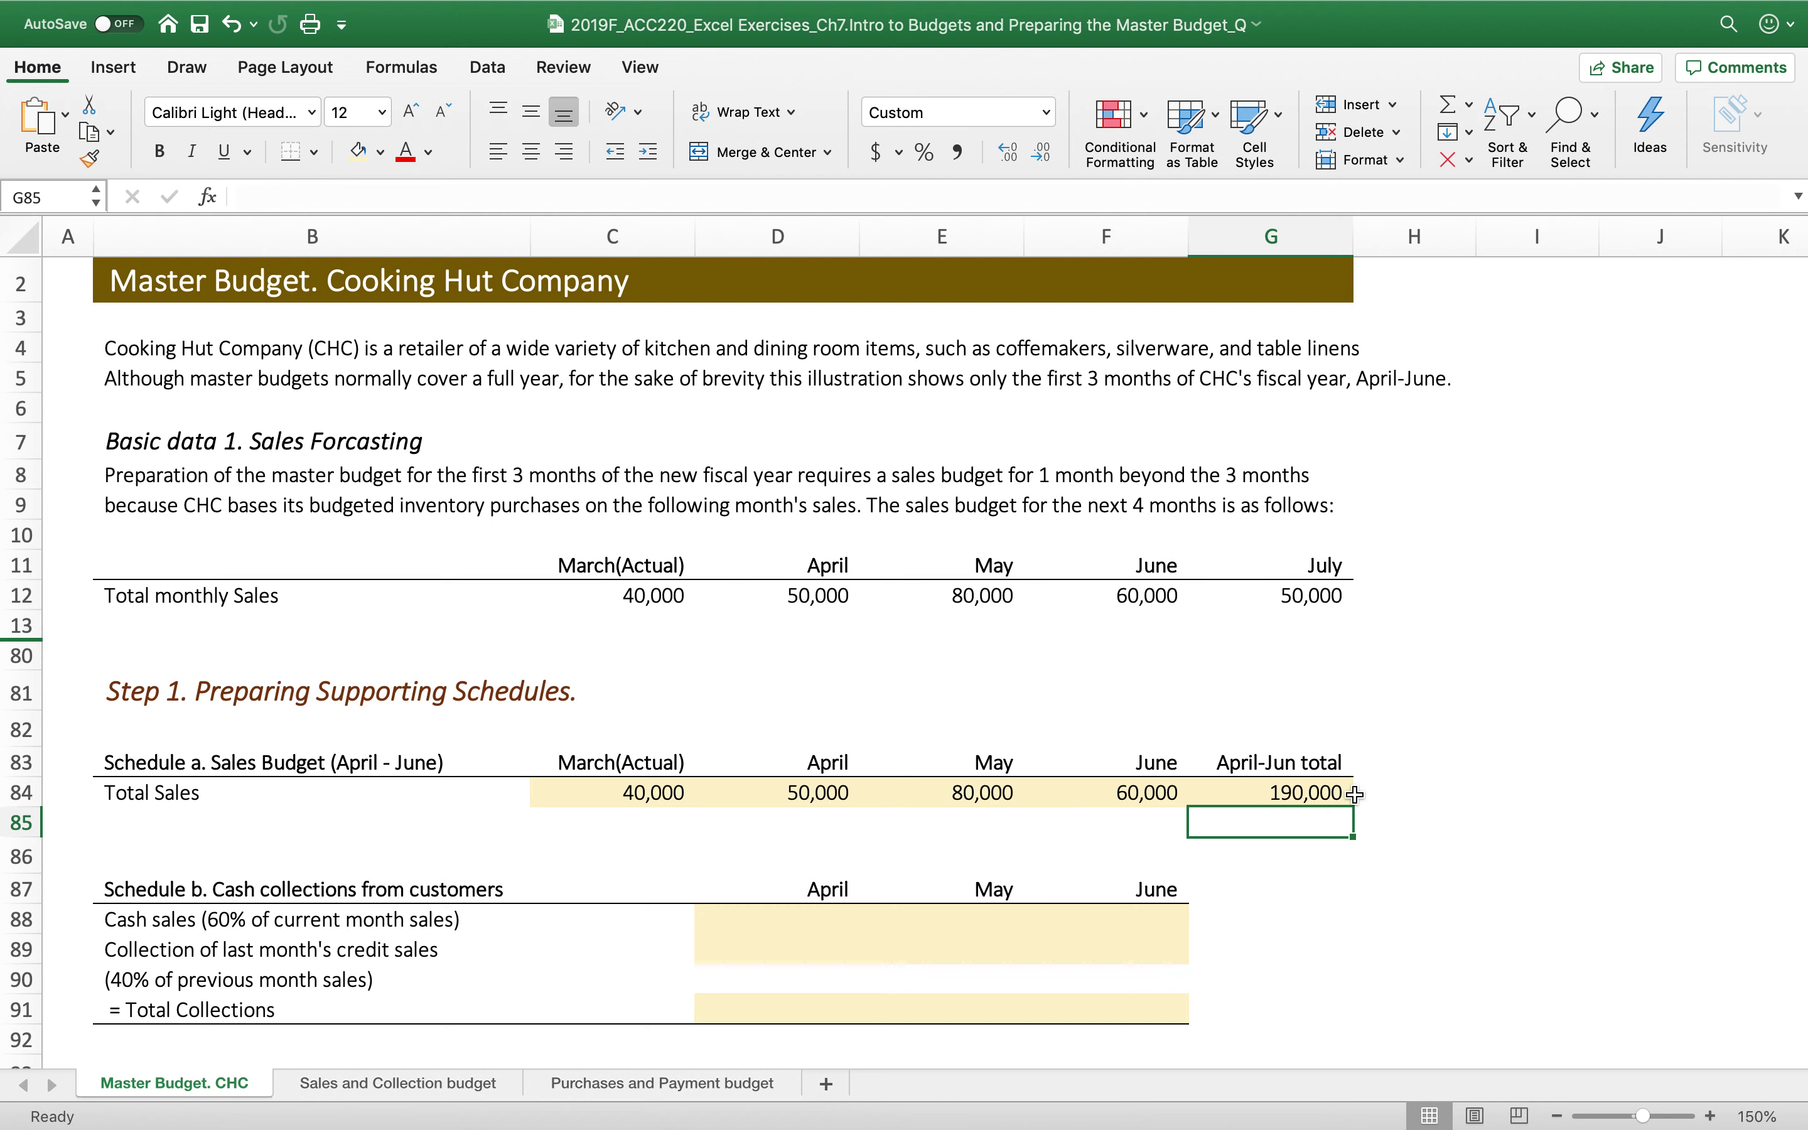
Examine the remaining supporting schedules, the Step 2 budgeted income statement and the Step 3 financial budget, returning to the Schedule b heading.
scroll(1367, 796, "down", 15)
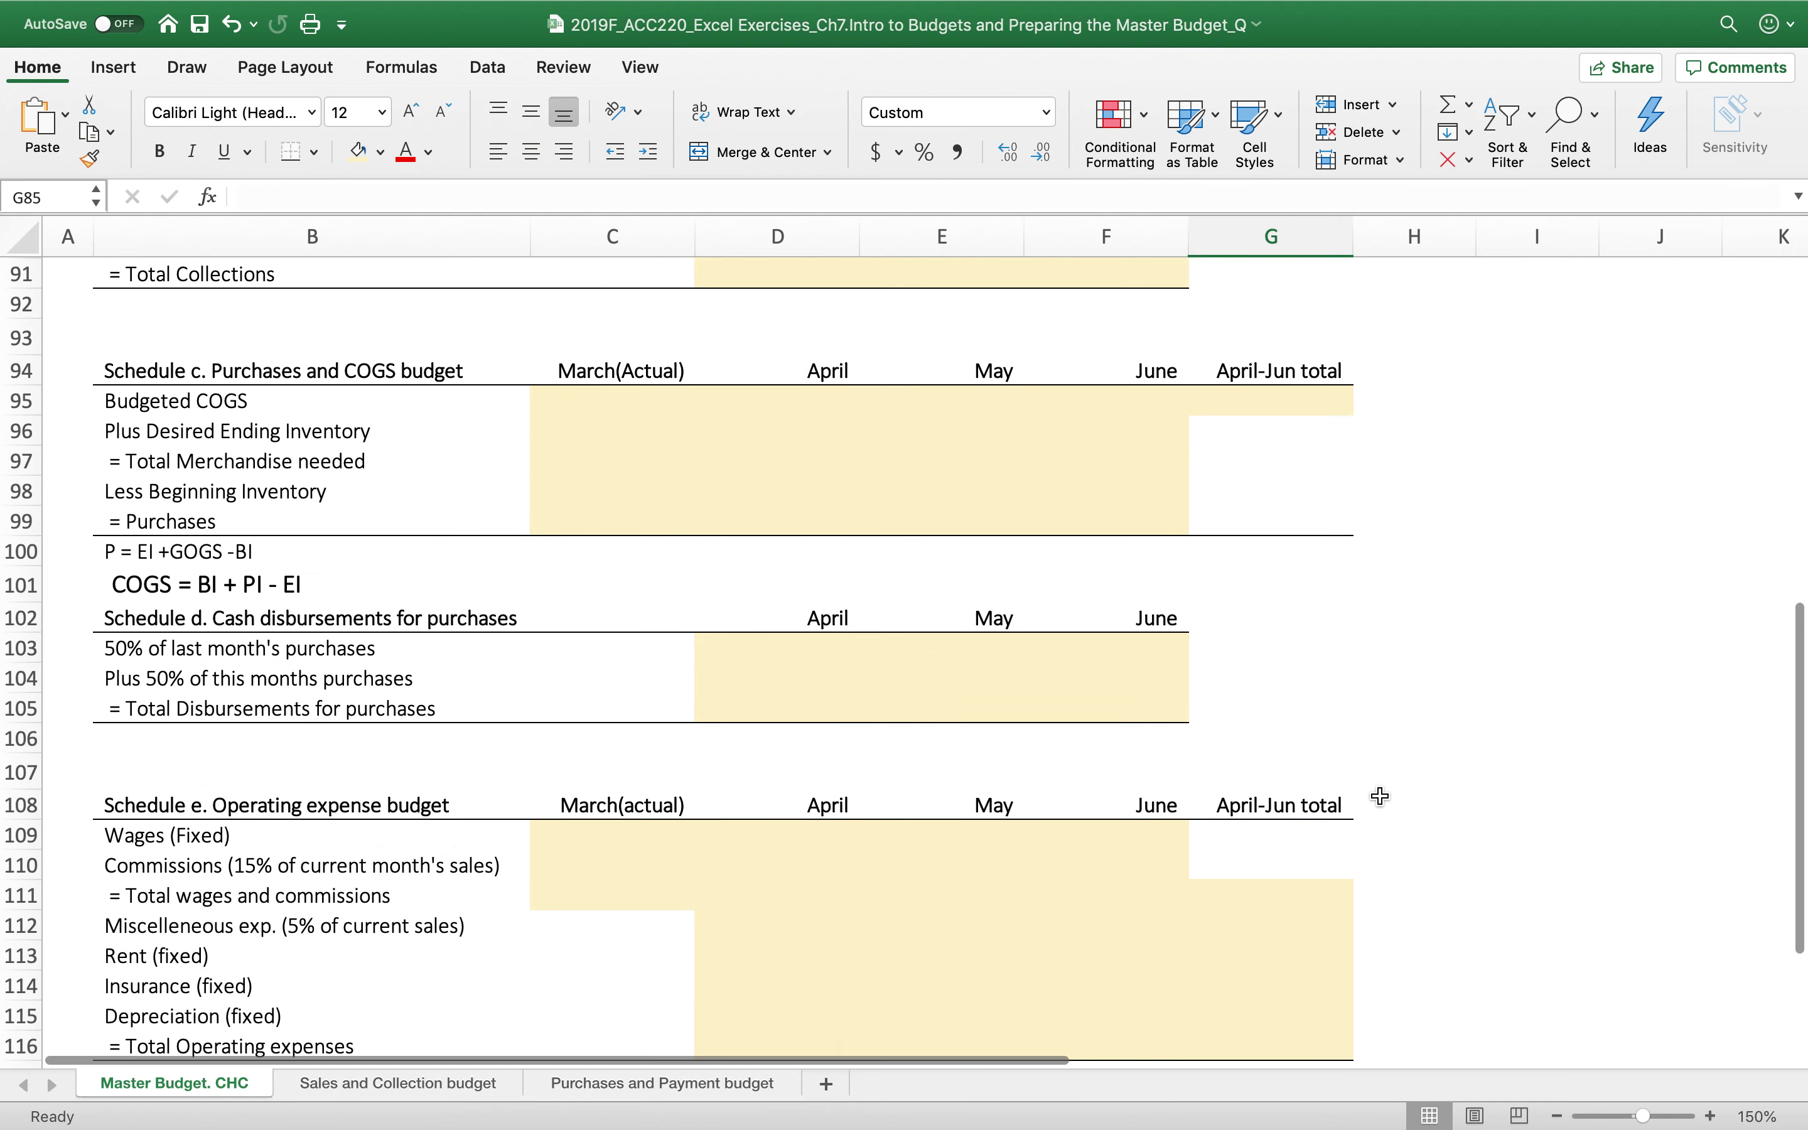
scroll(1380, 795, "down", 5)
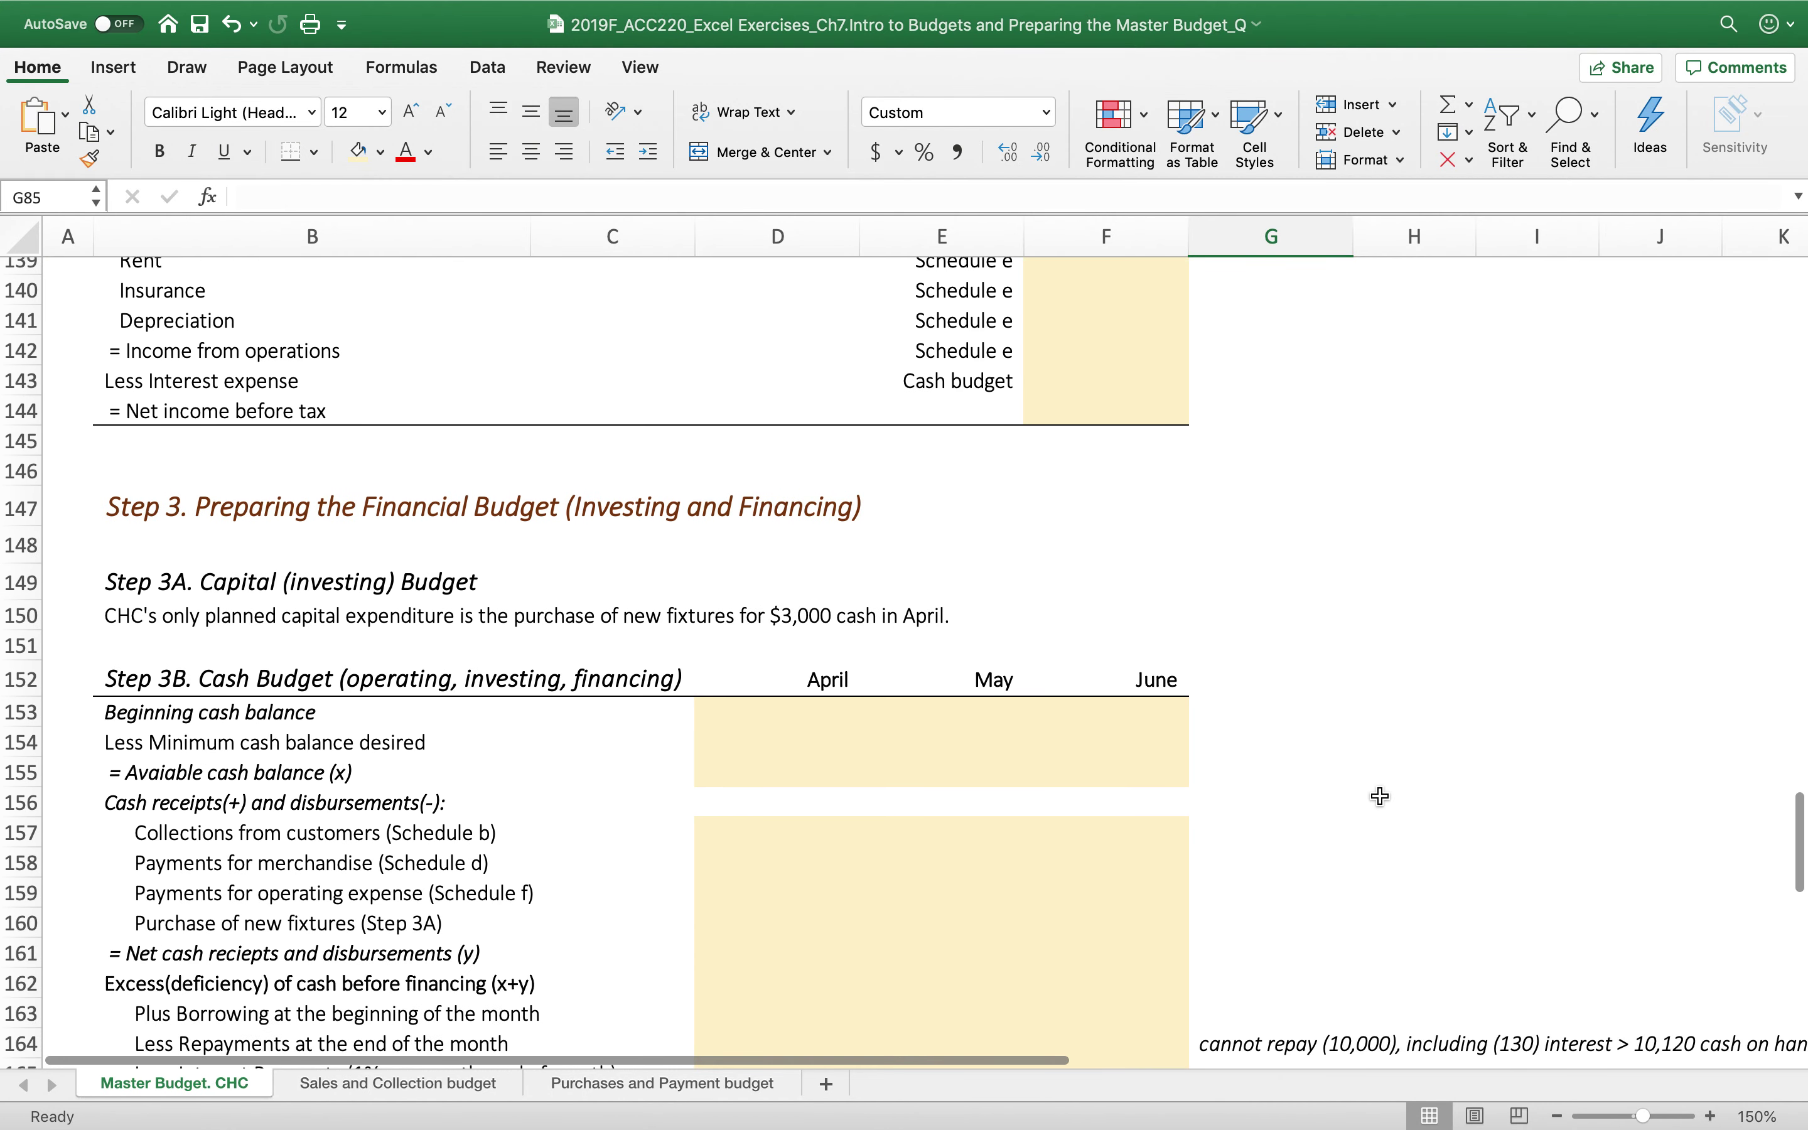
scroll(1380, 796, "up", 4)
scroll(1379, 795, "down", 1)
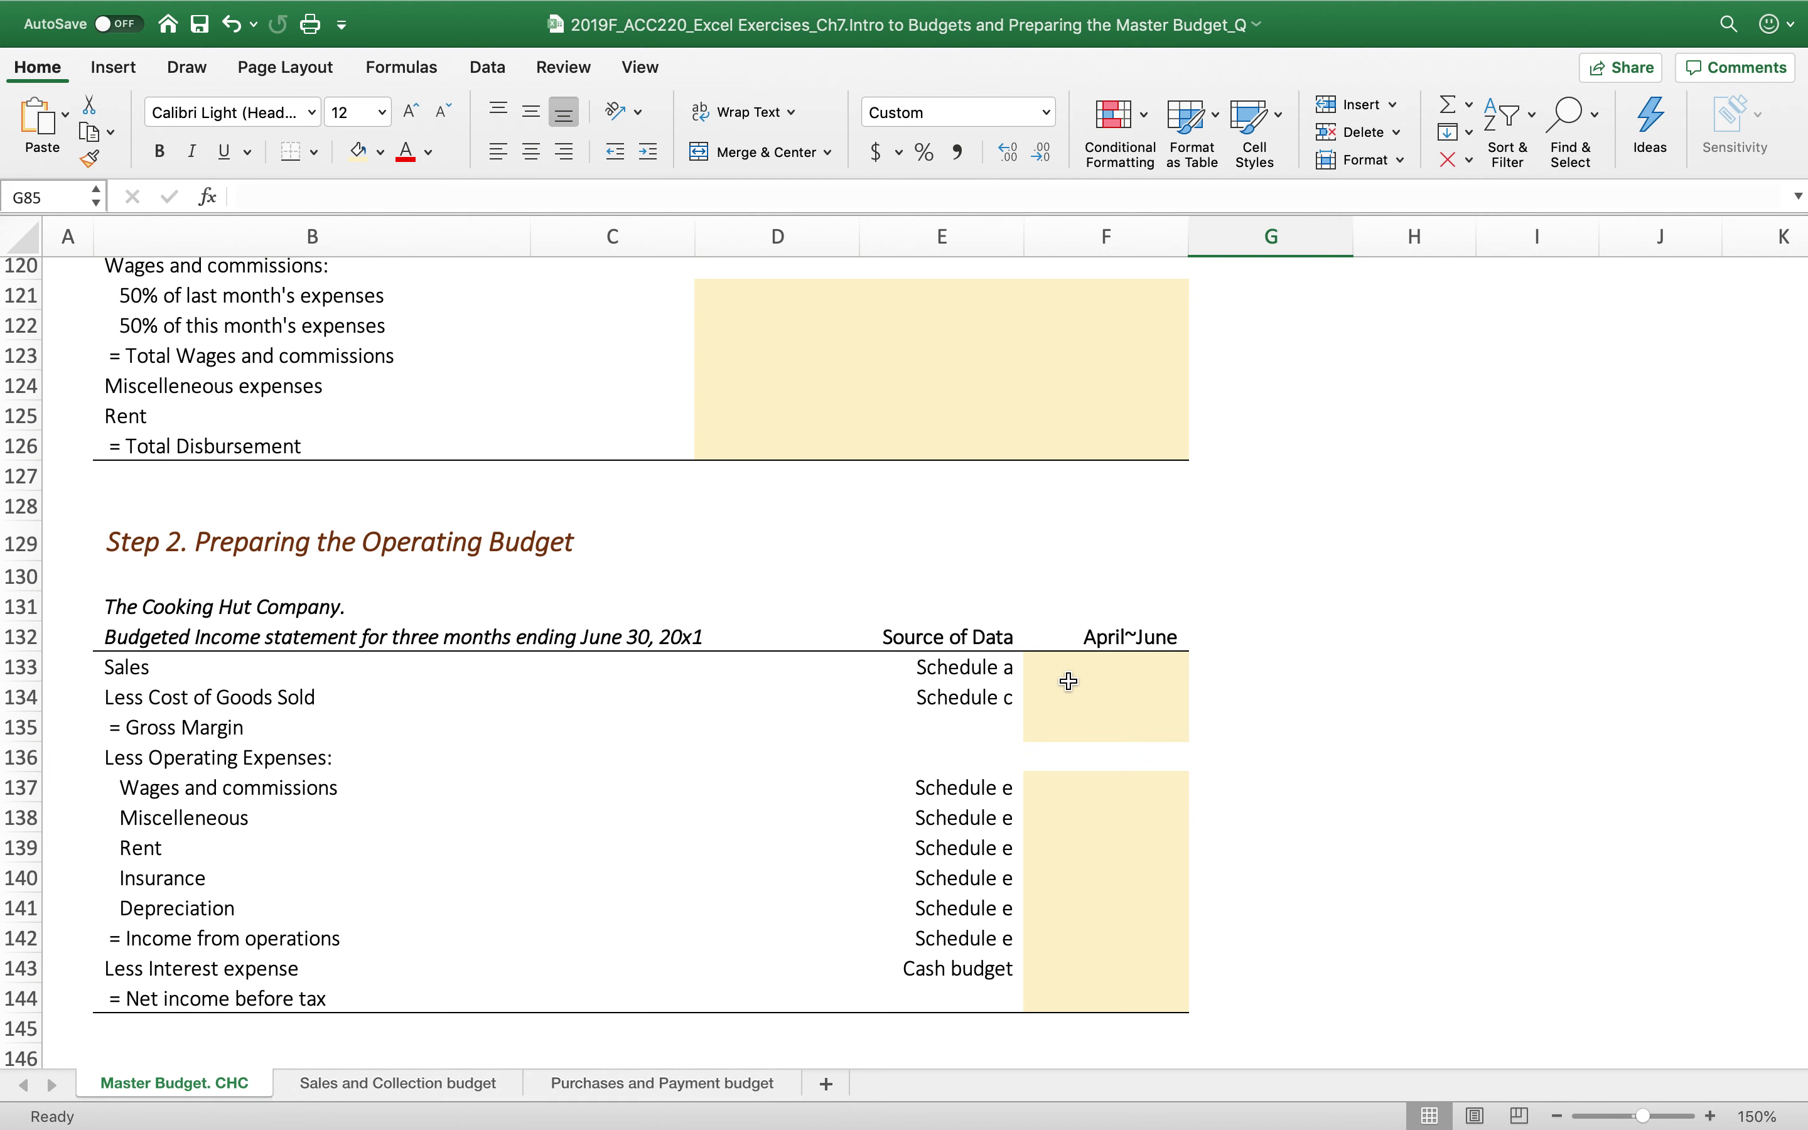
scroll(1309, 464, "up", 10)
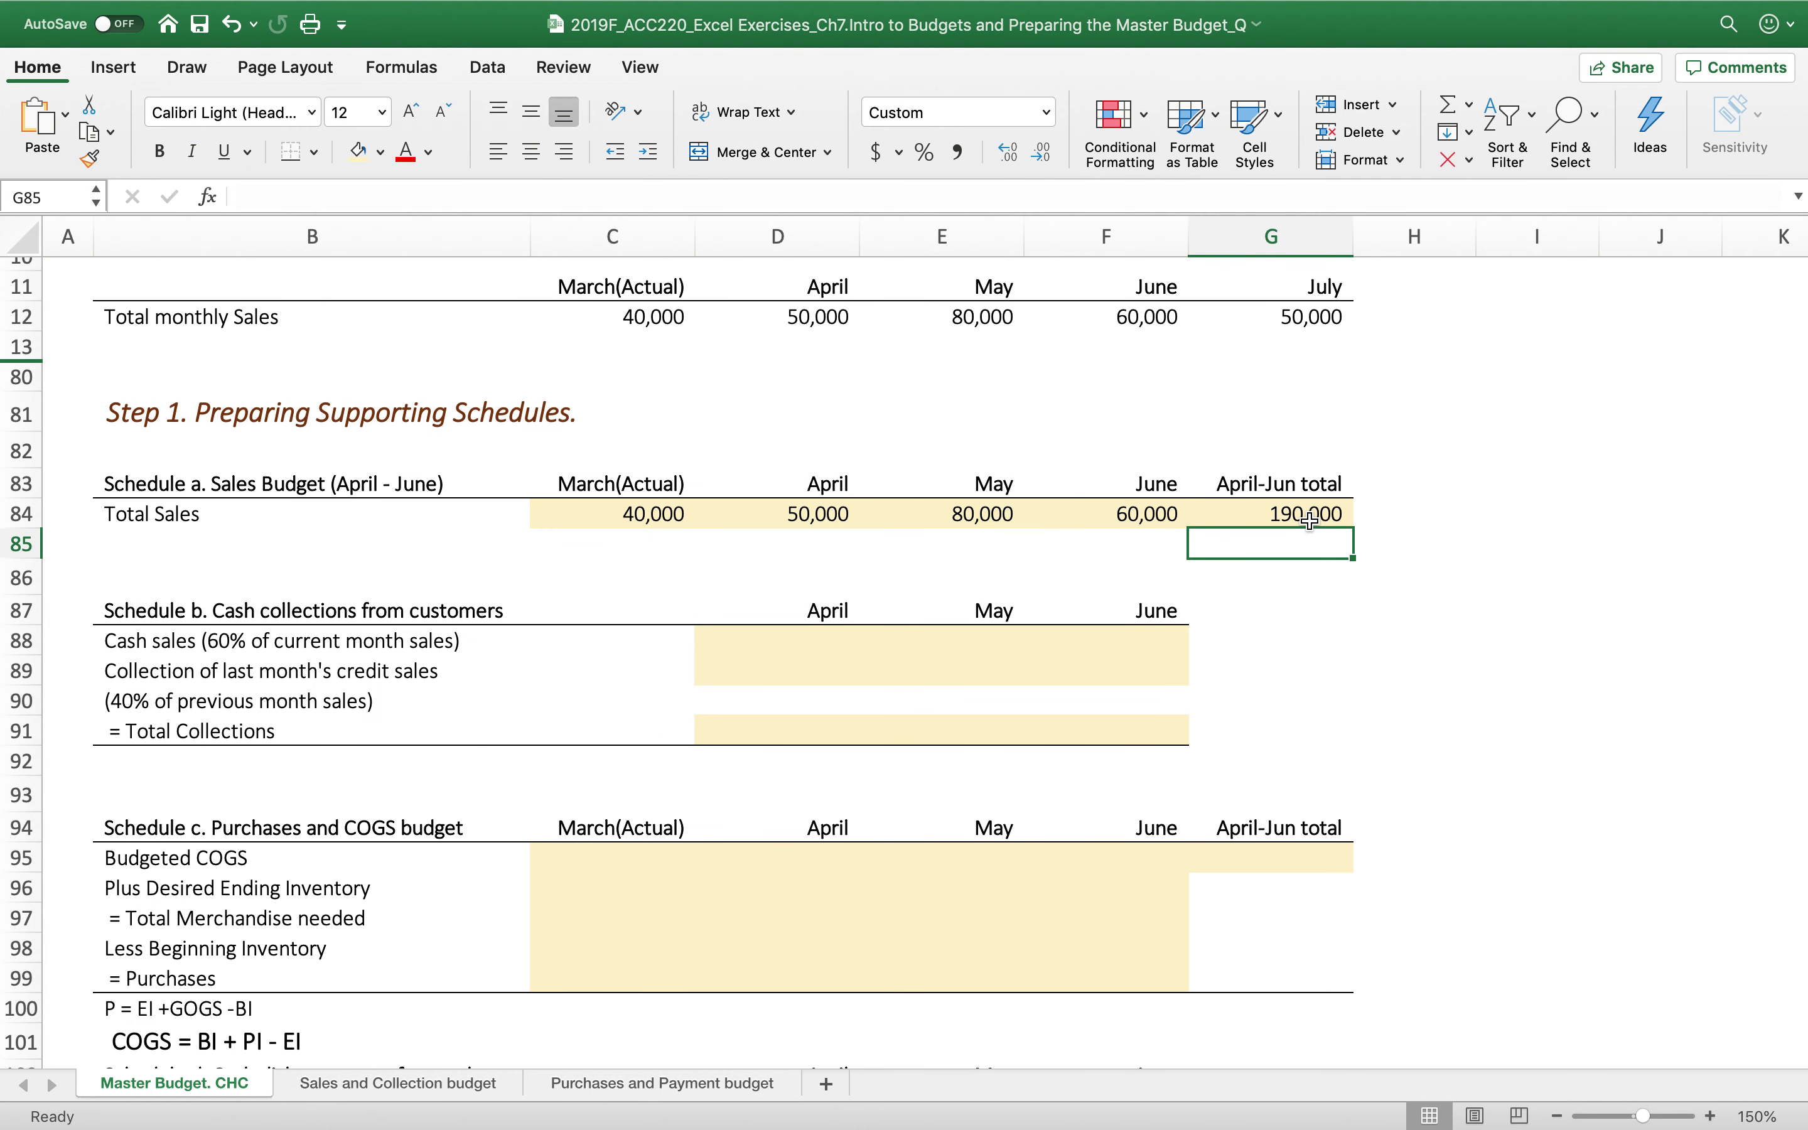
scroll(1374, 731, "down", 13)
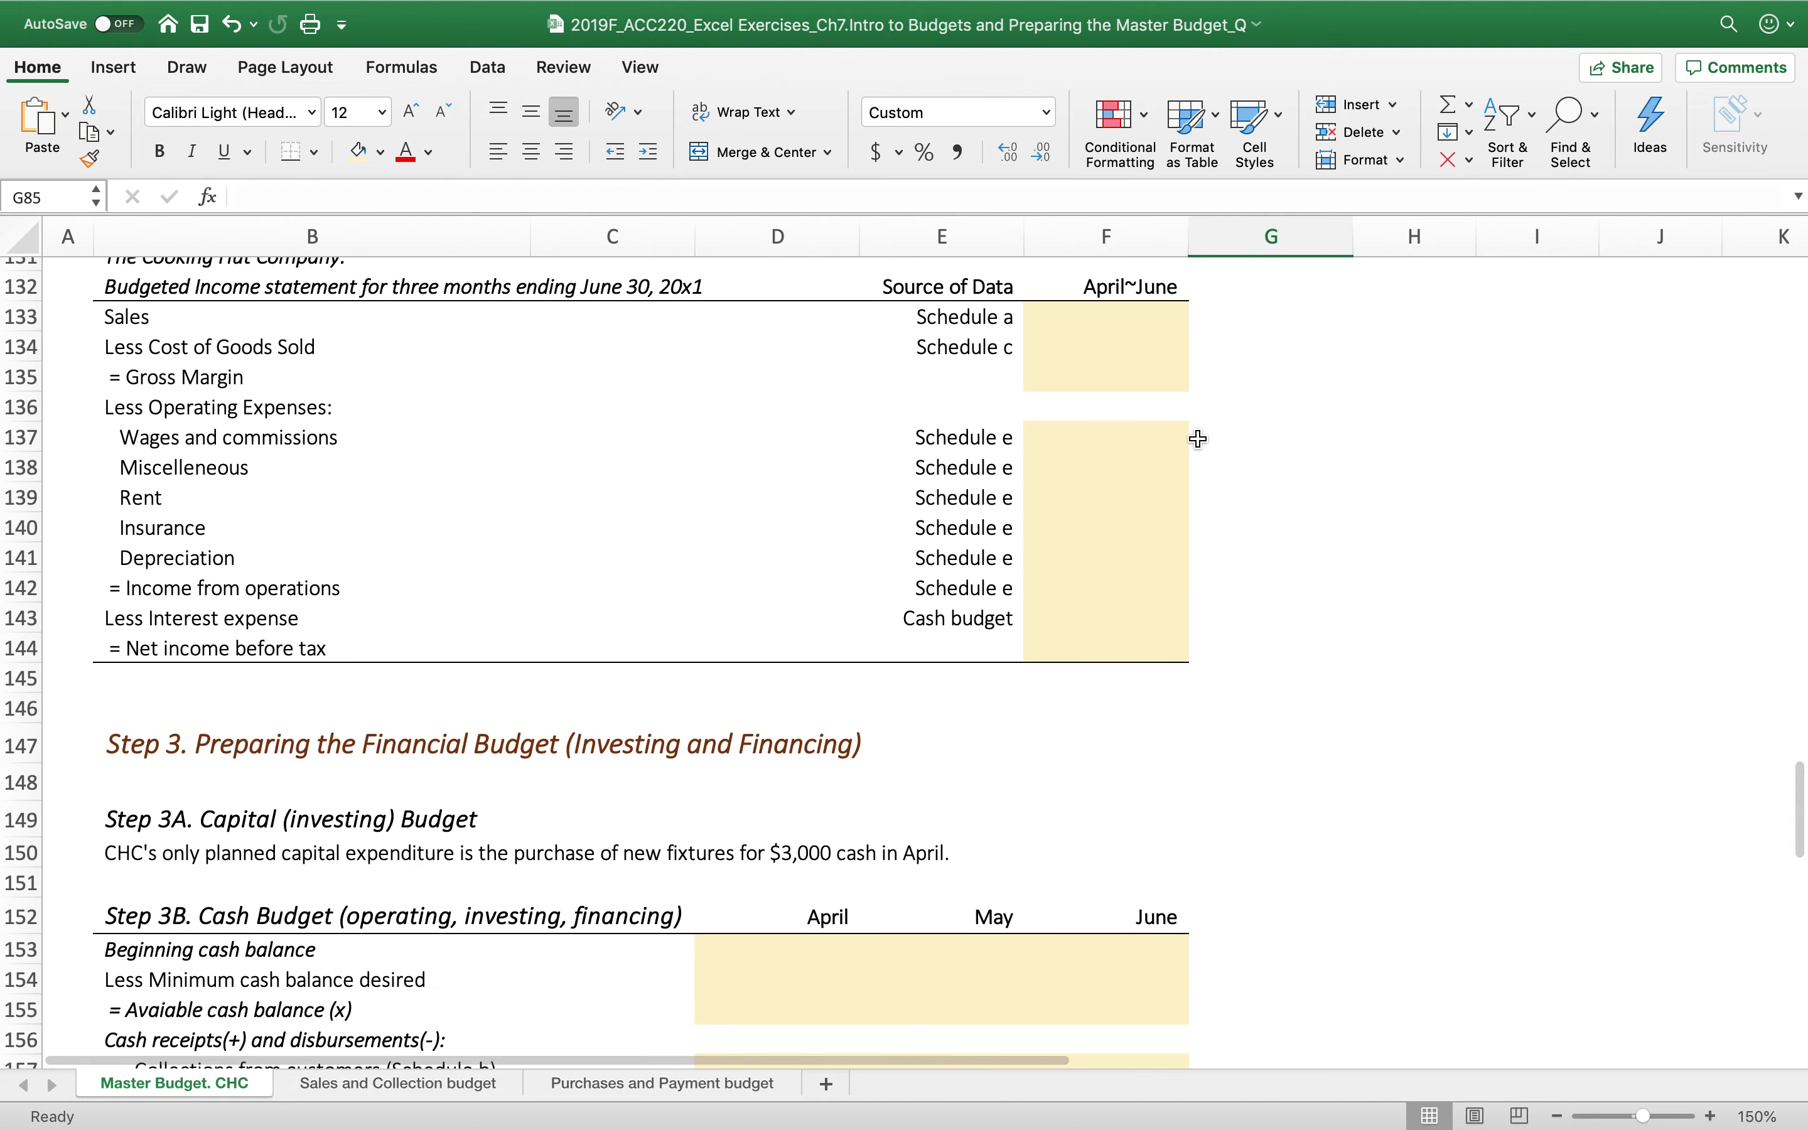
scroll(1190, 436, "up", 13)
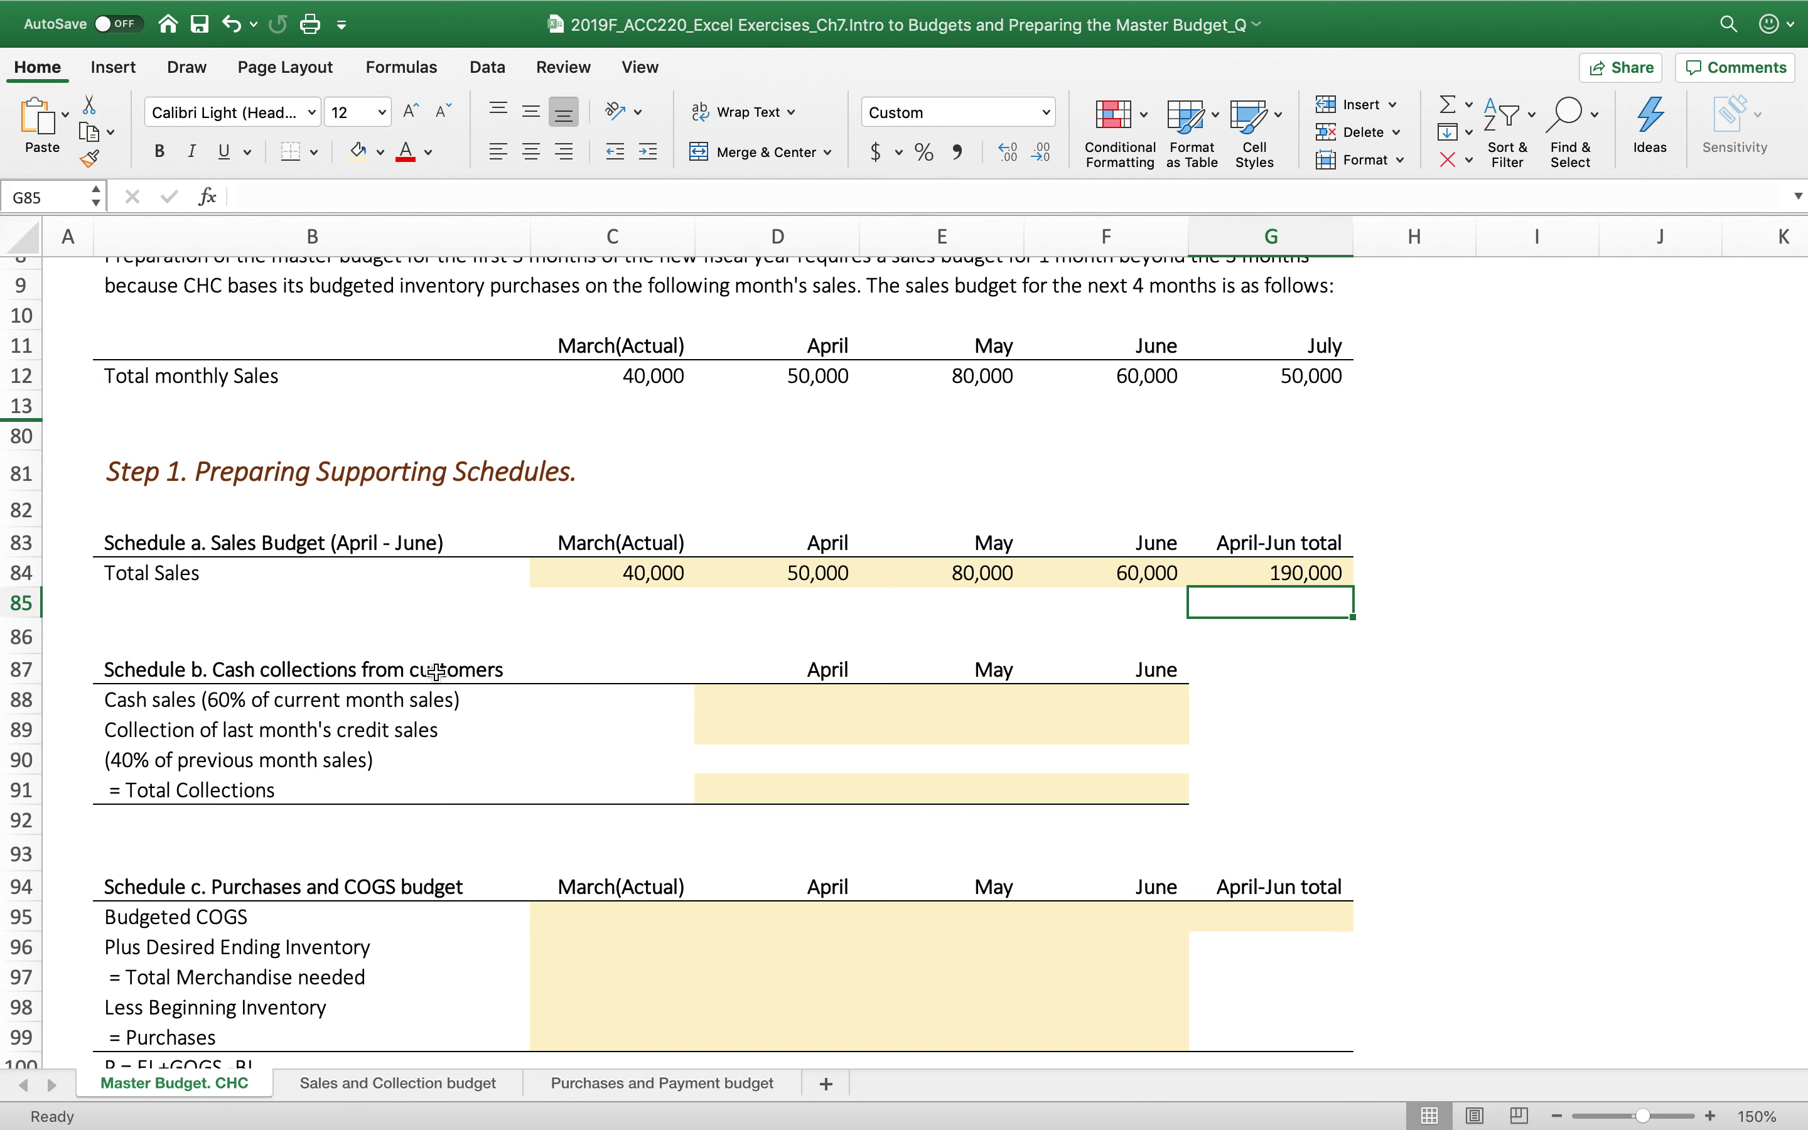
left_click(161, 672)
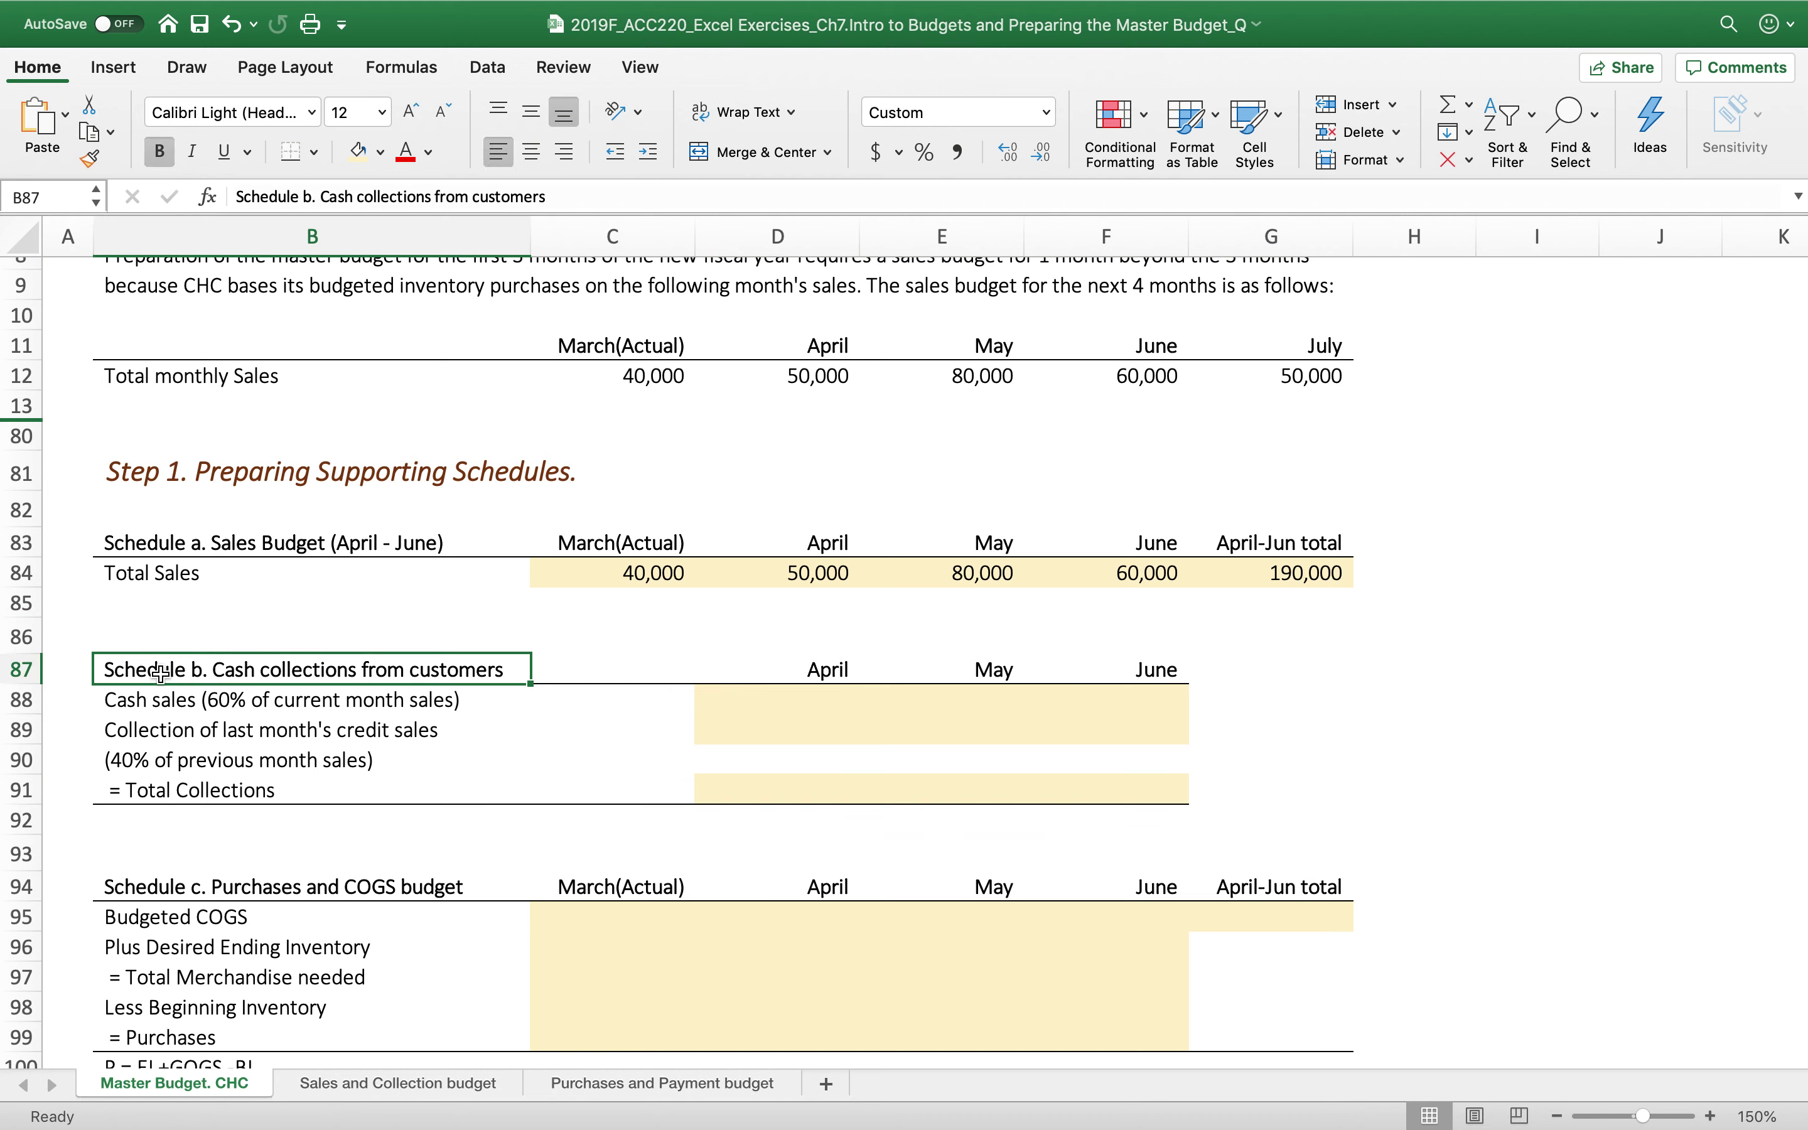
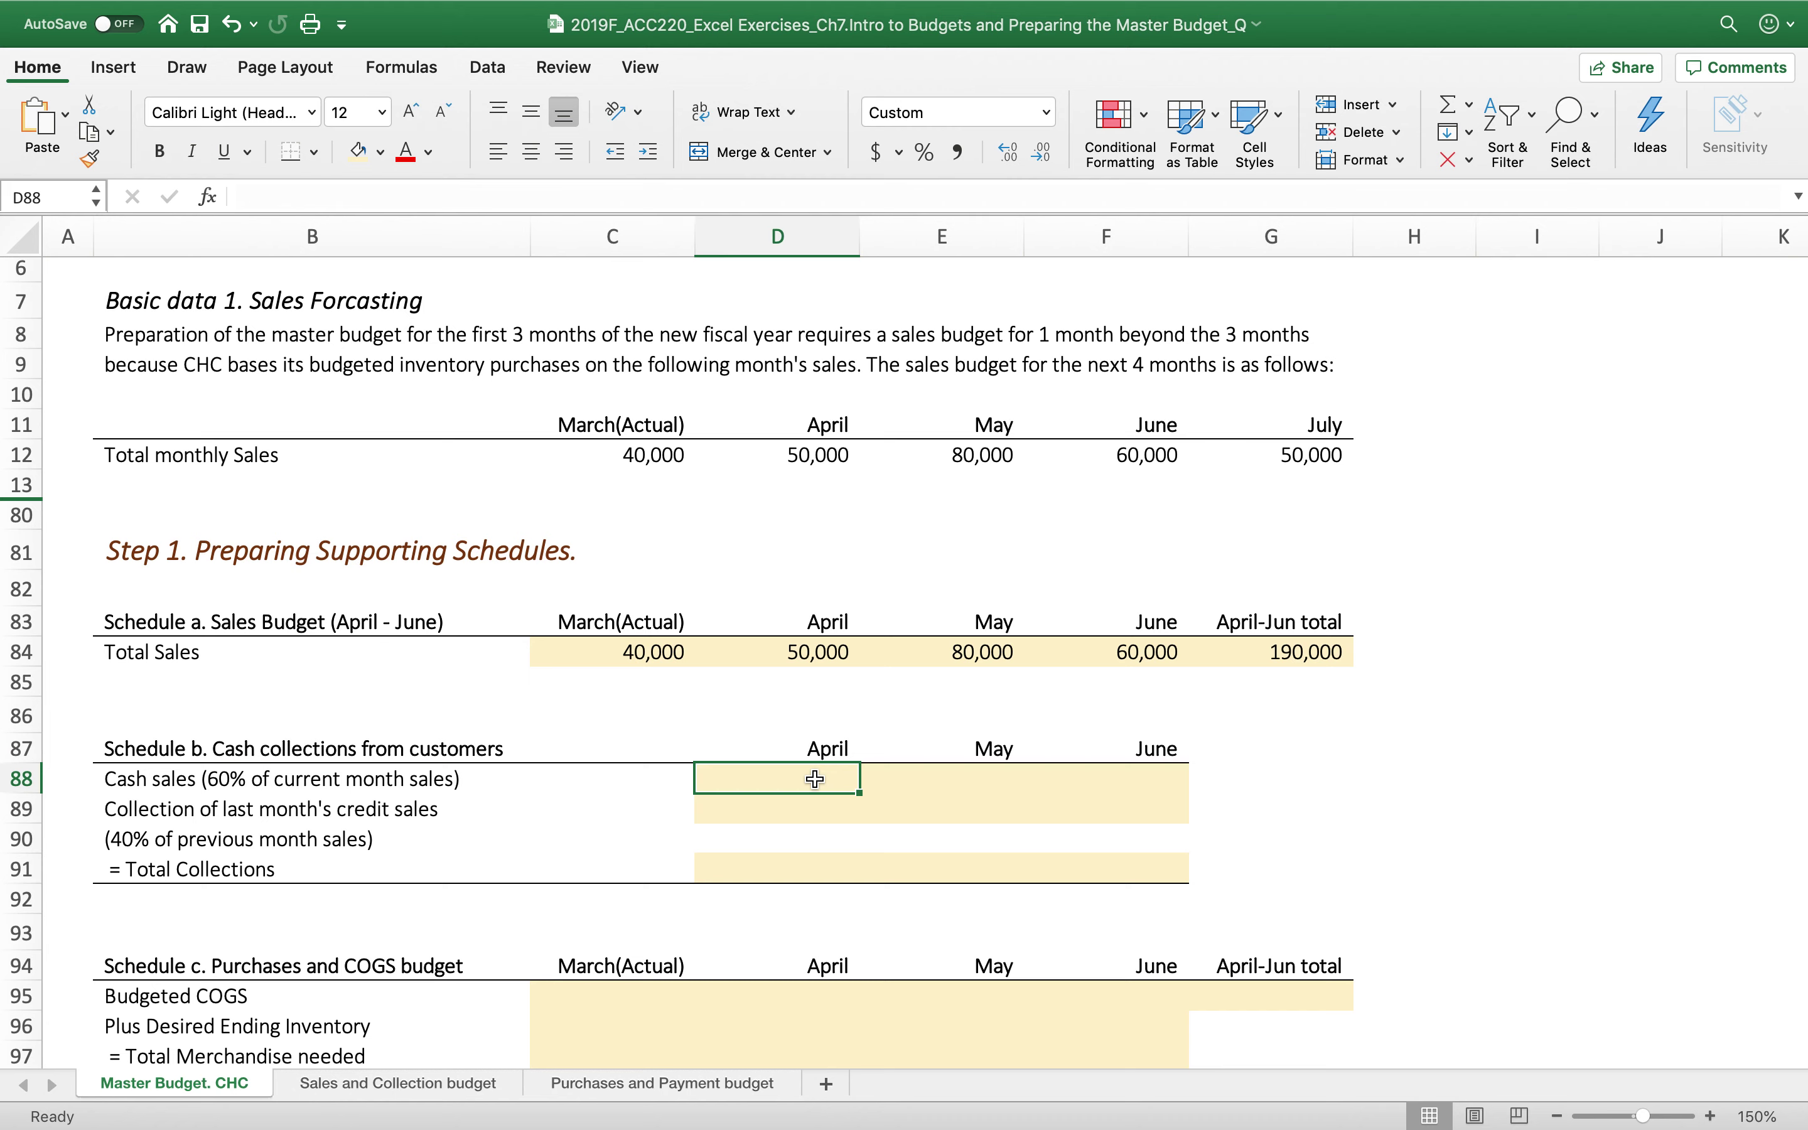
Calculate April's cash sales in D88 as D84*60% and copy the formula across to May and June.
type("=")
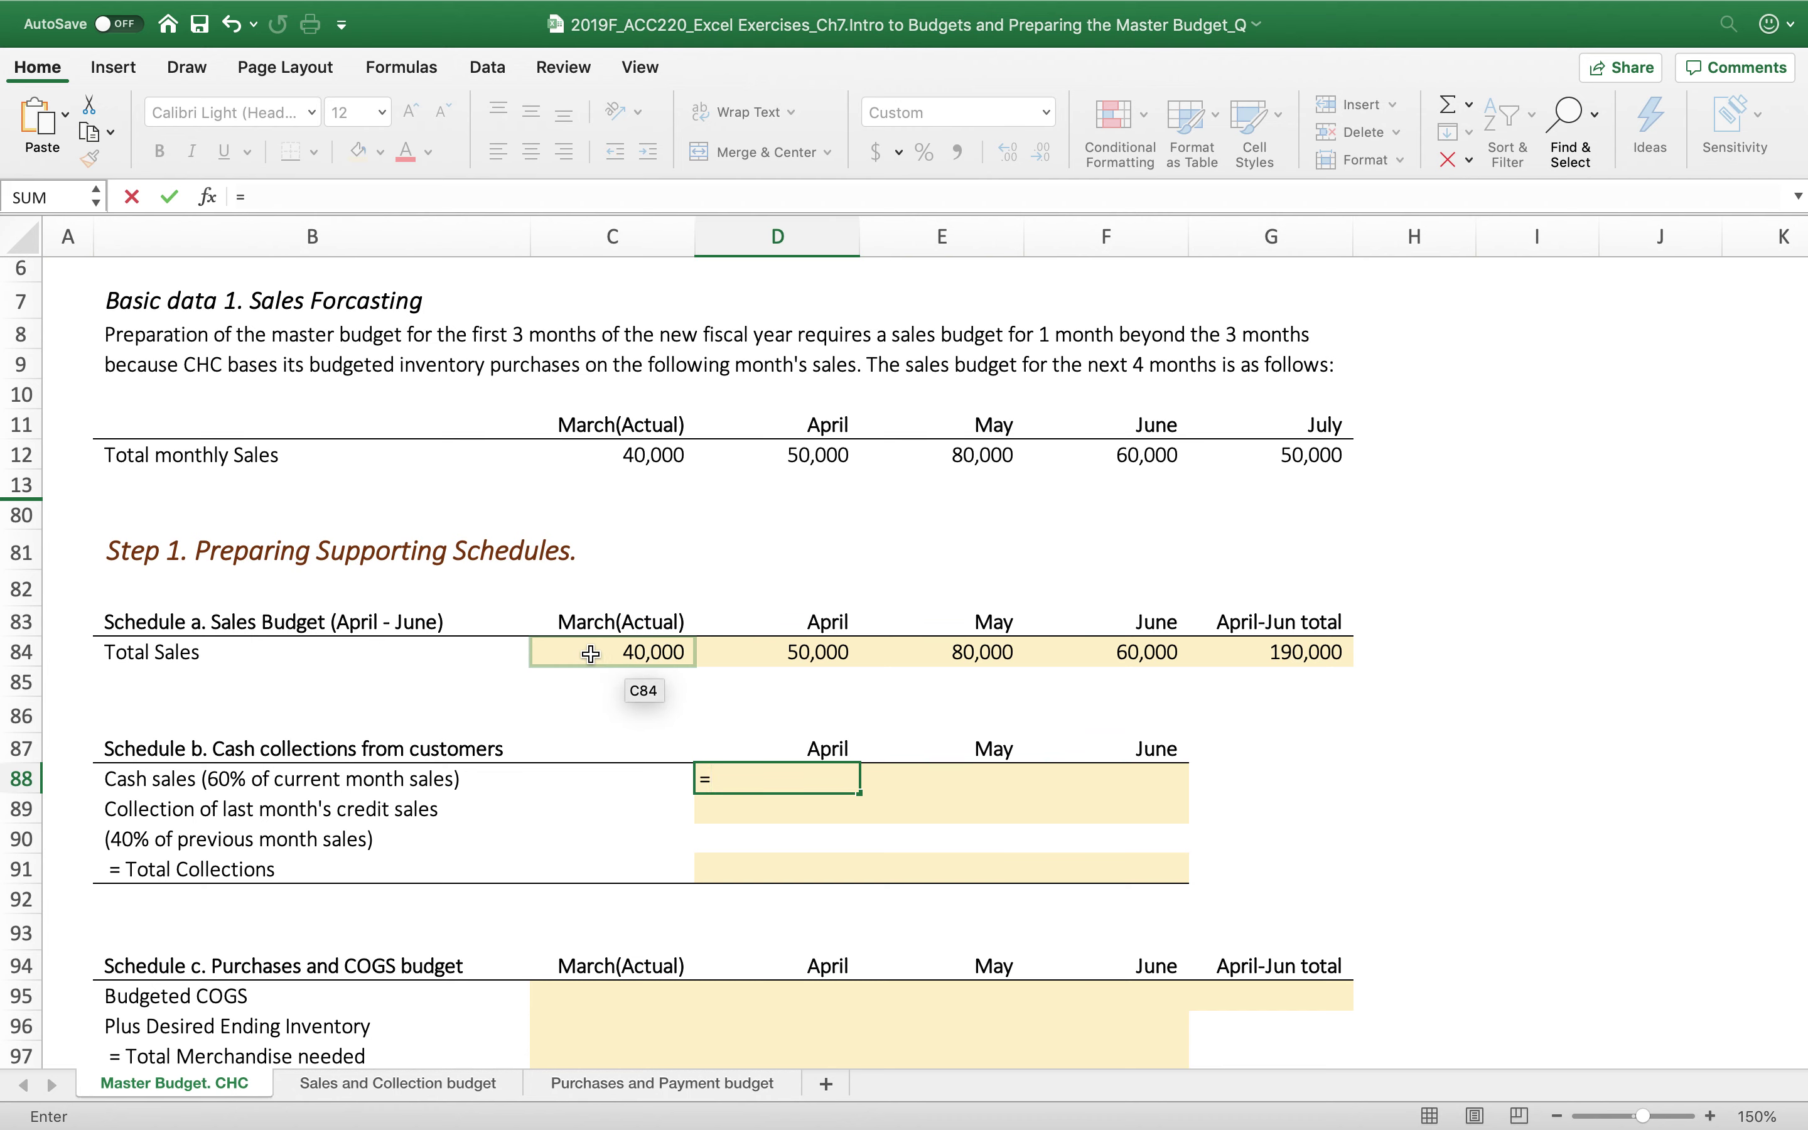
left_click(790, 659)
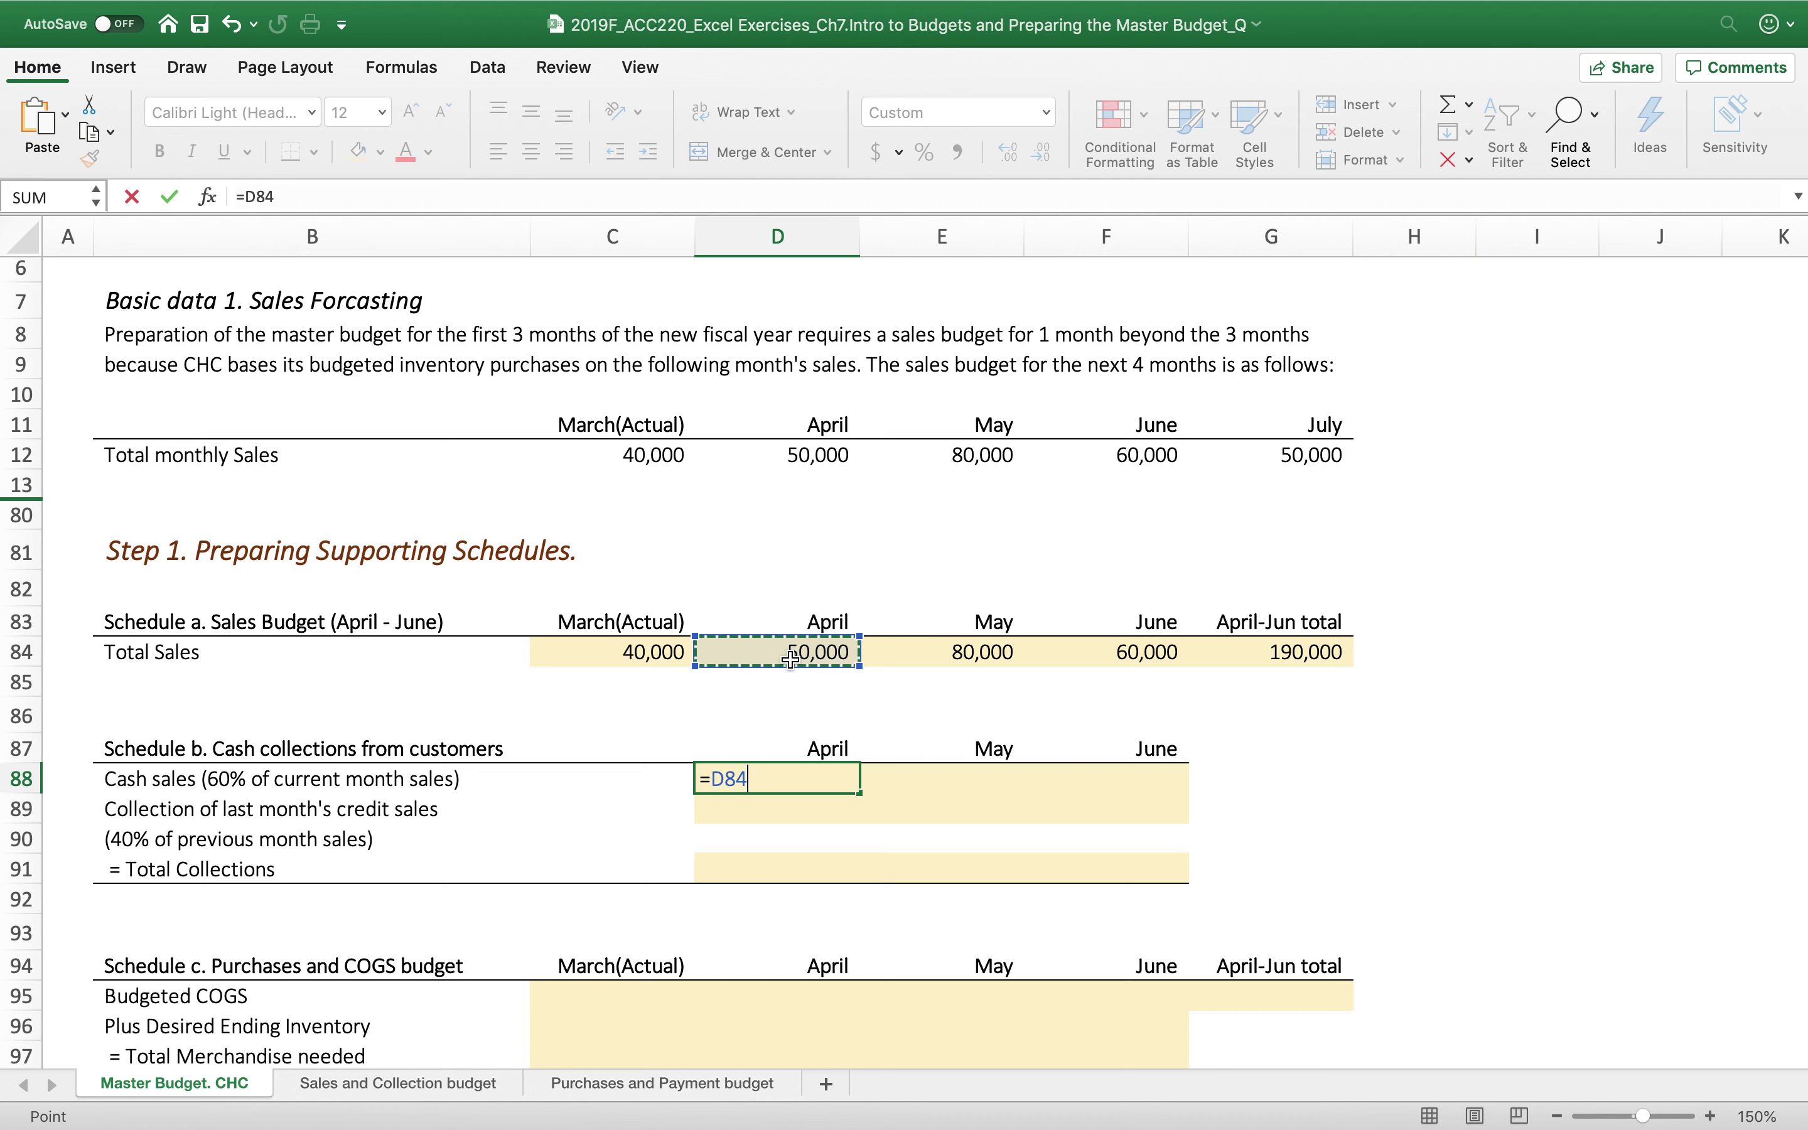
type("*60%")
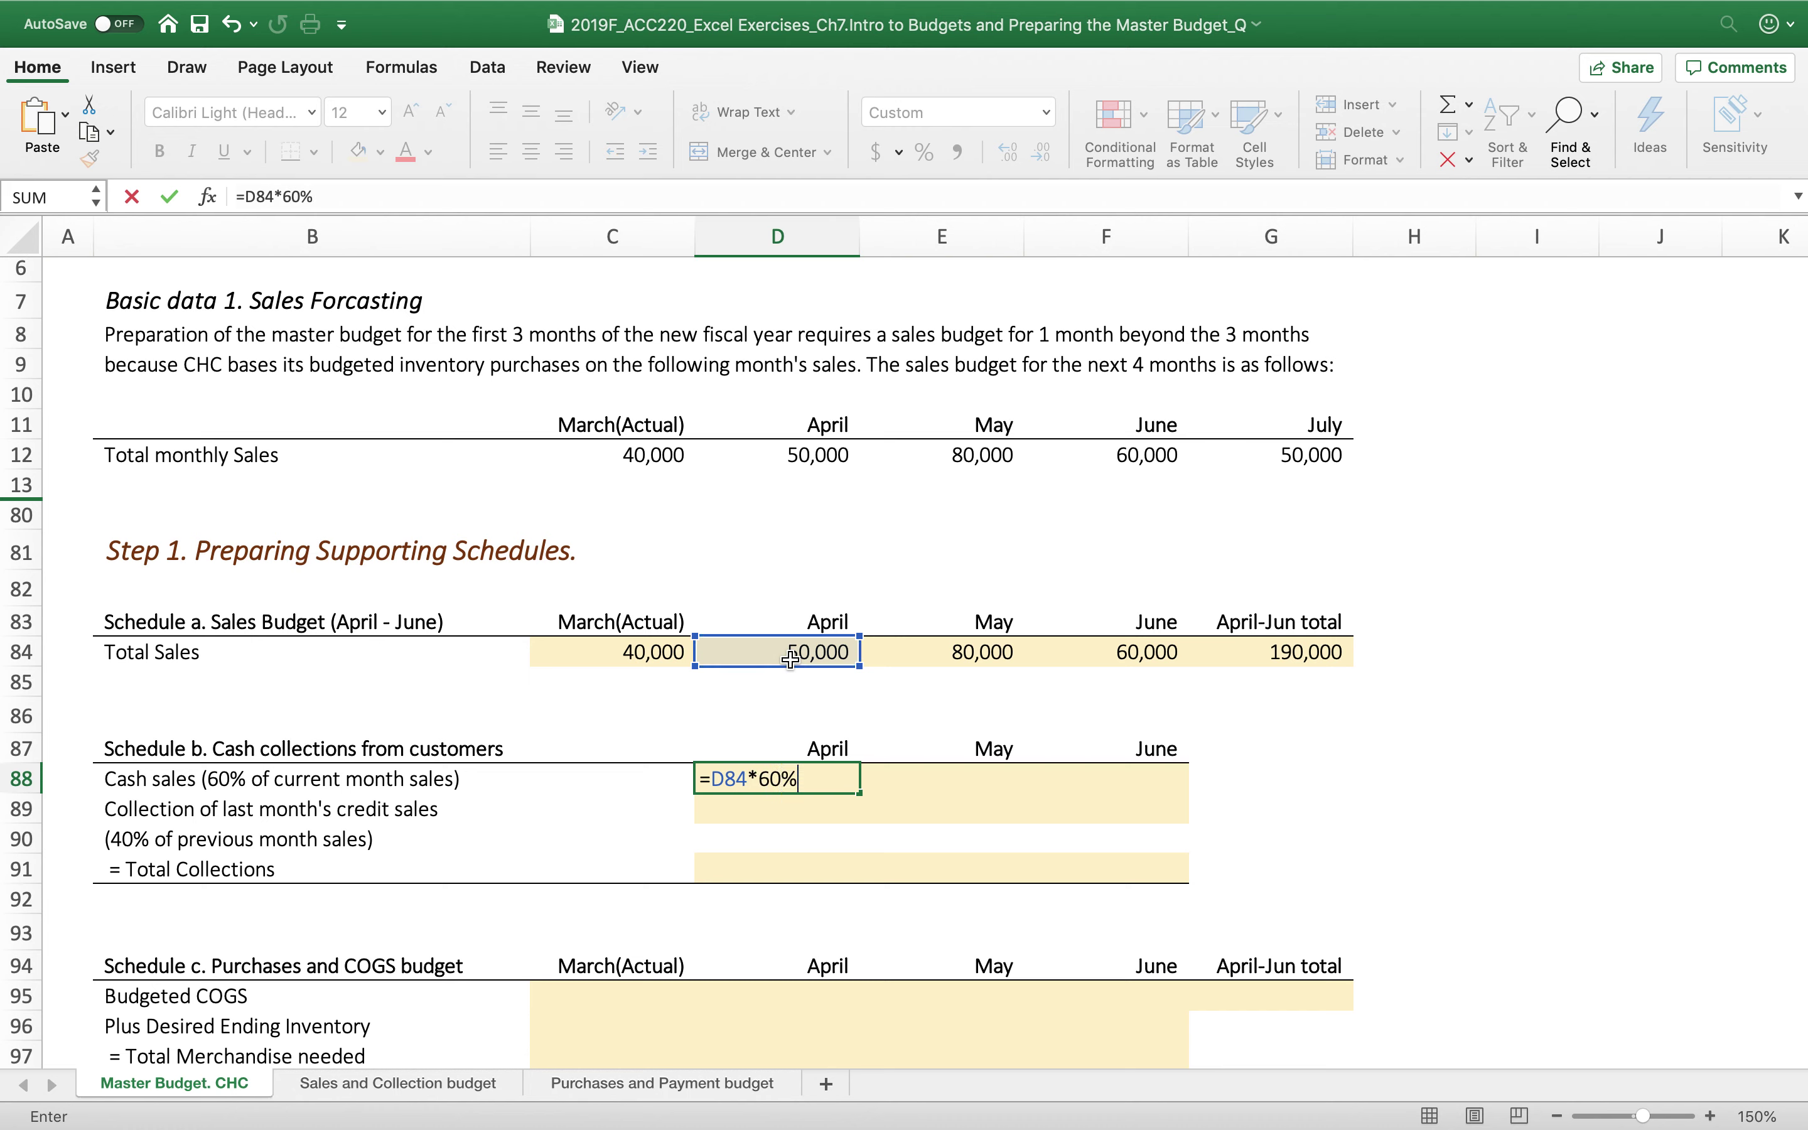
key("Return")
left_click(812, 779)
double_click(813, 780)
key("Escape")
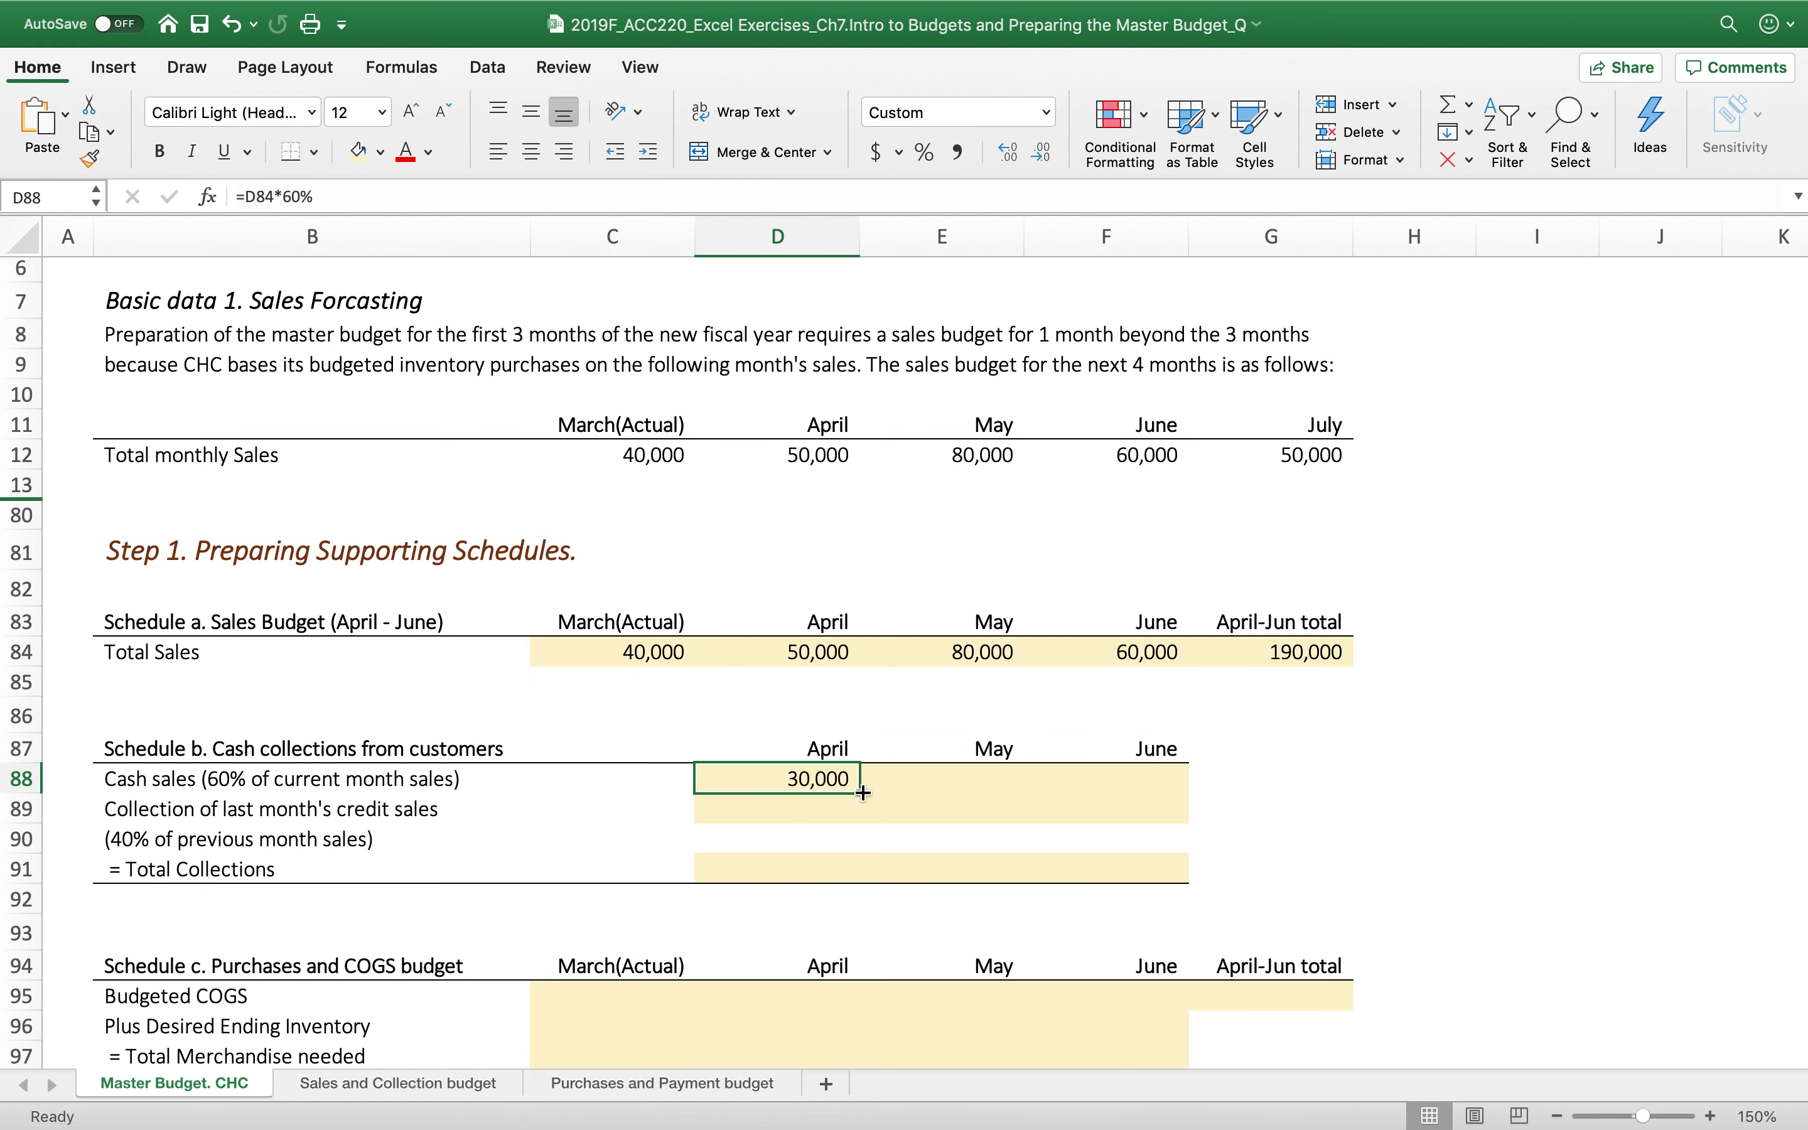
left_click_drag(868, 789, 1230, 796)
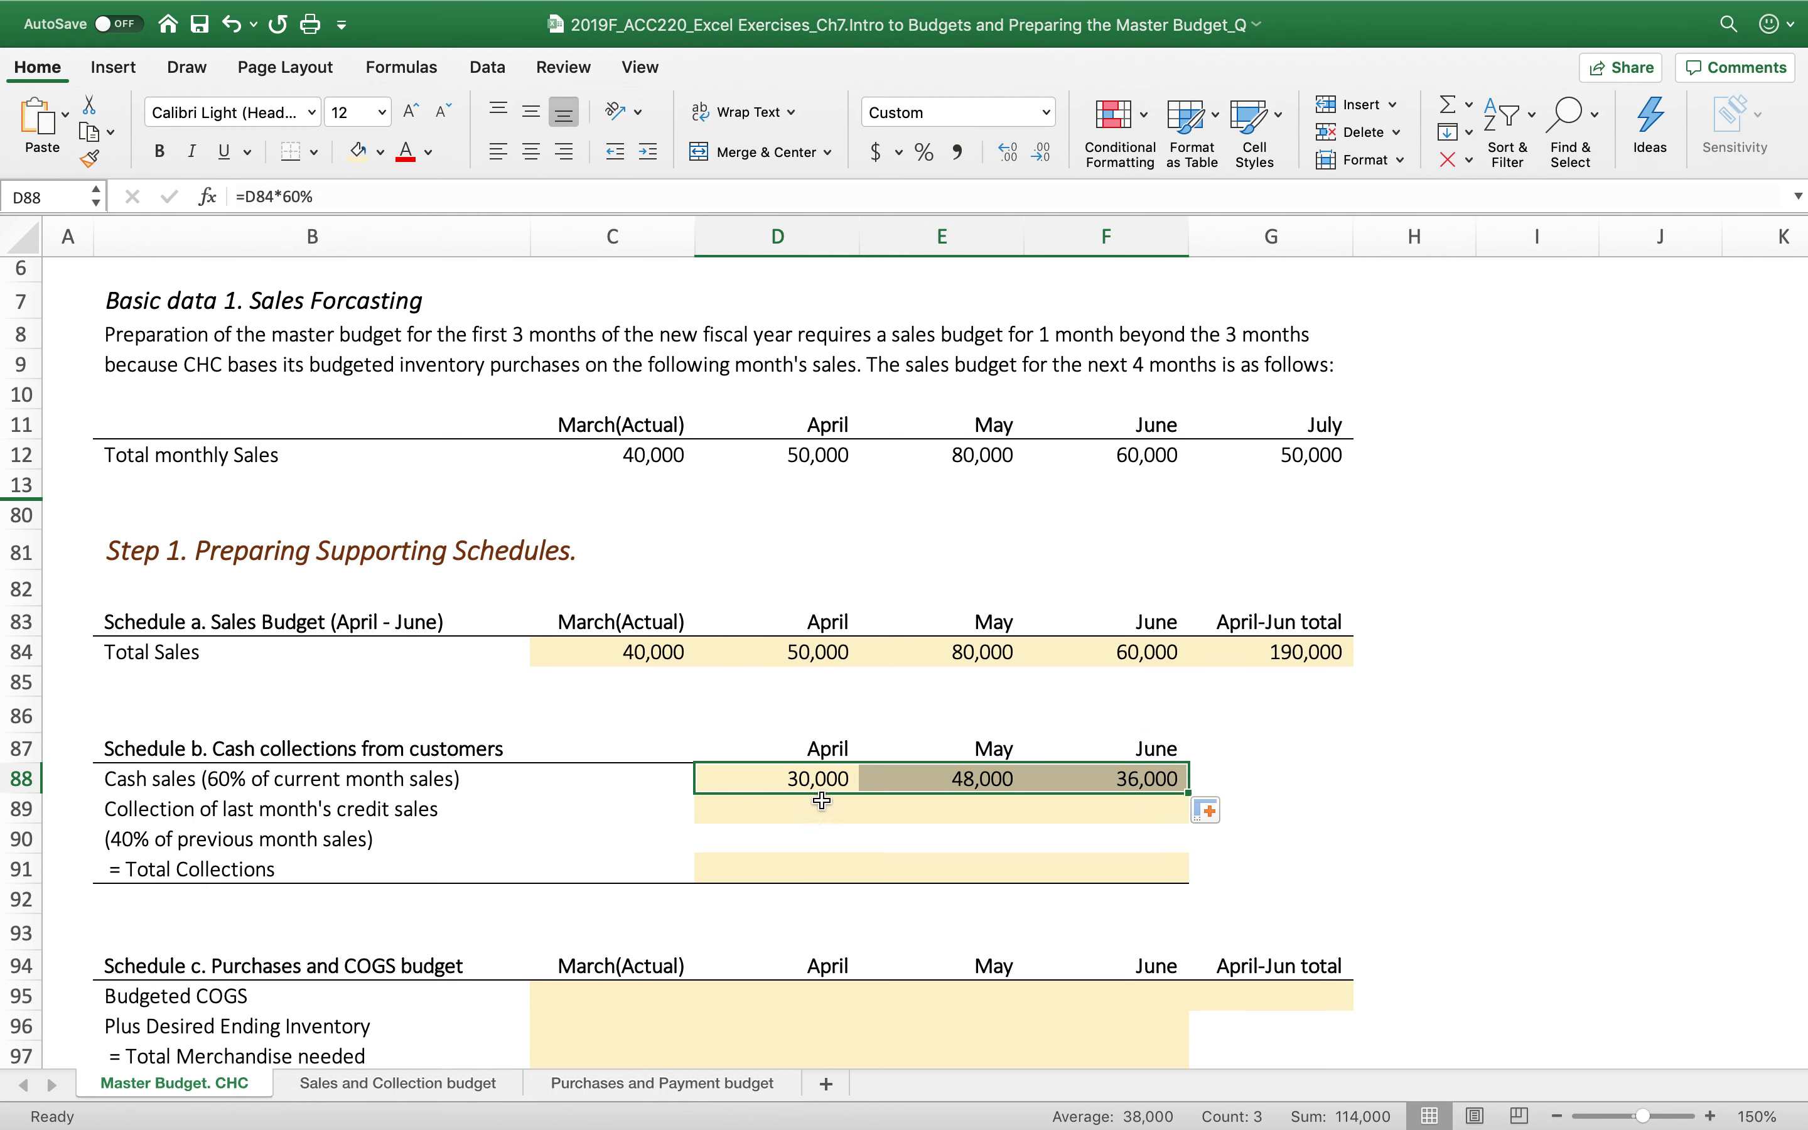
Calculate April's collection of last month's credit sales in D89 as C84*40% and copy it across to June.
left_click(785, 809)
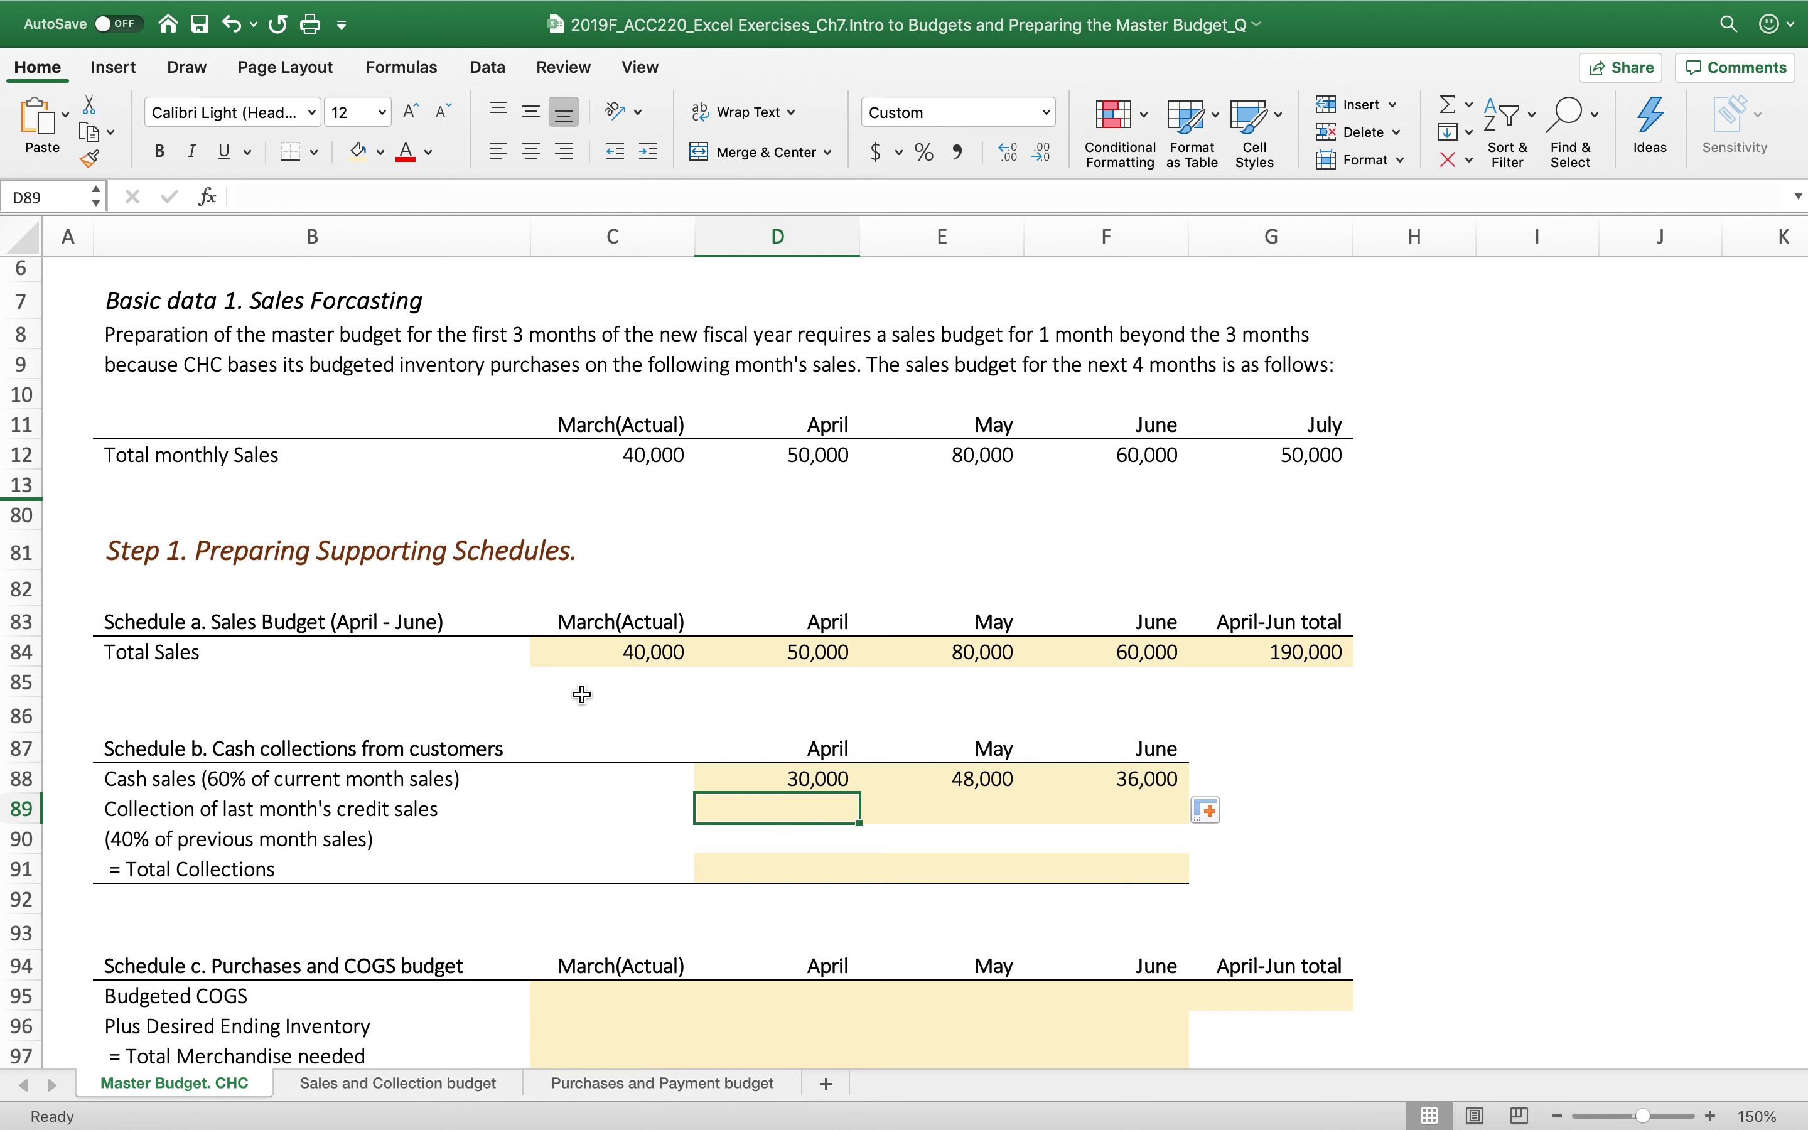
left_click(571, 652)
left_click(732, 800)
type("=")
left_click(592, 653)
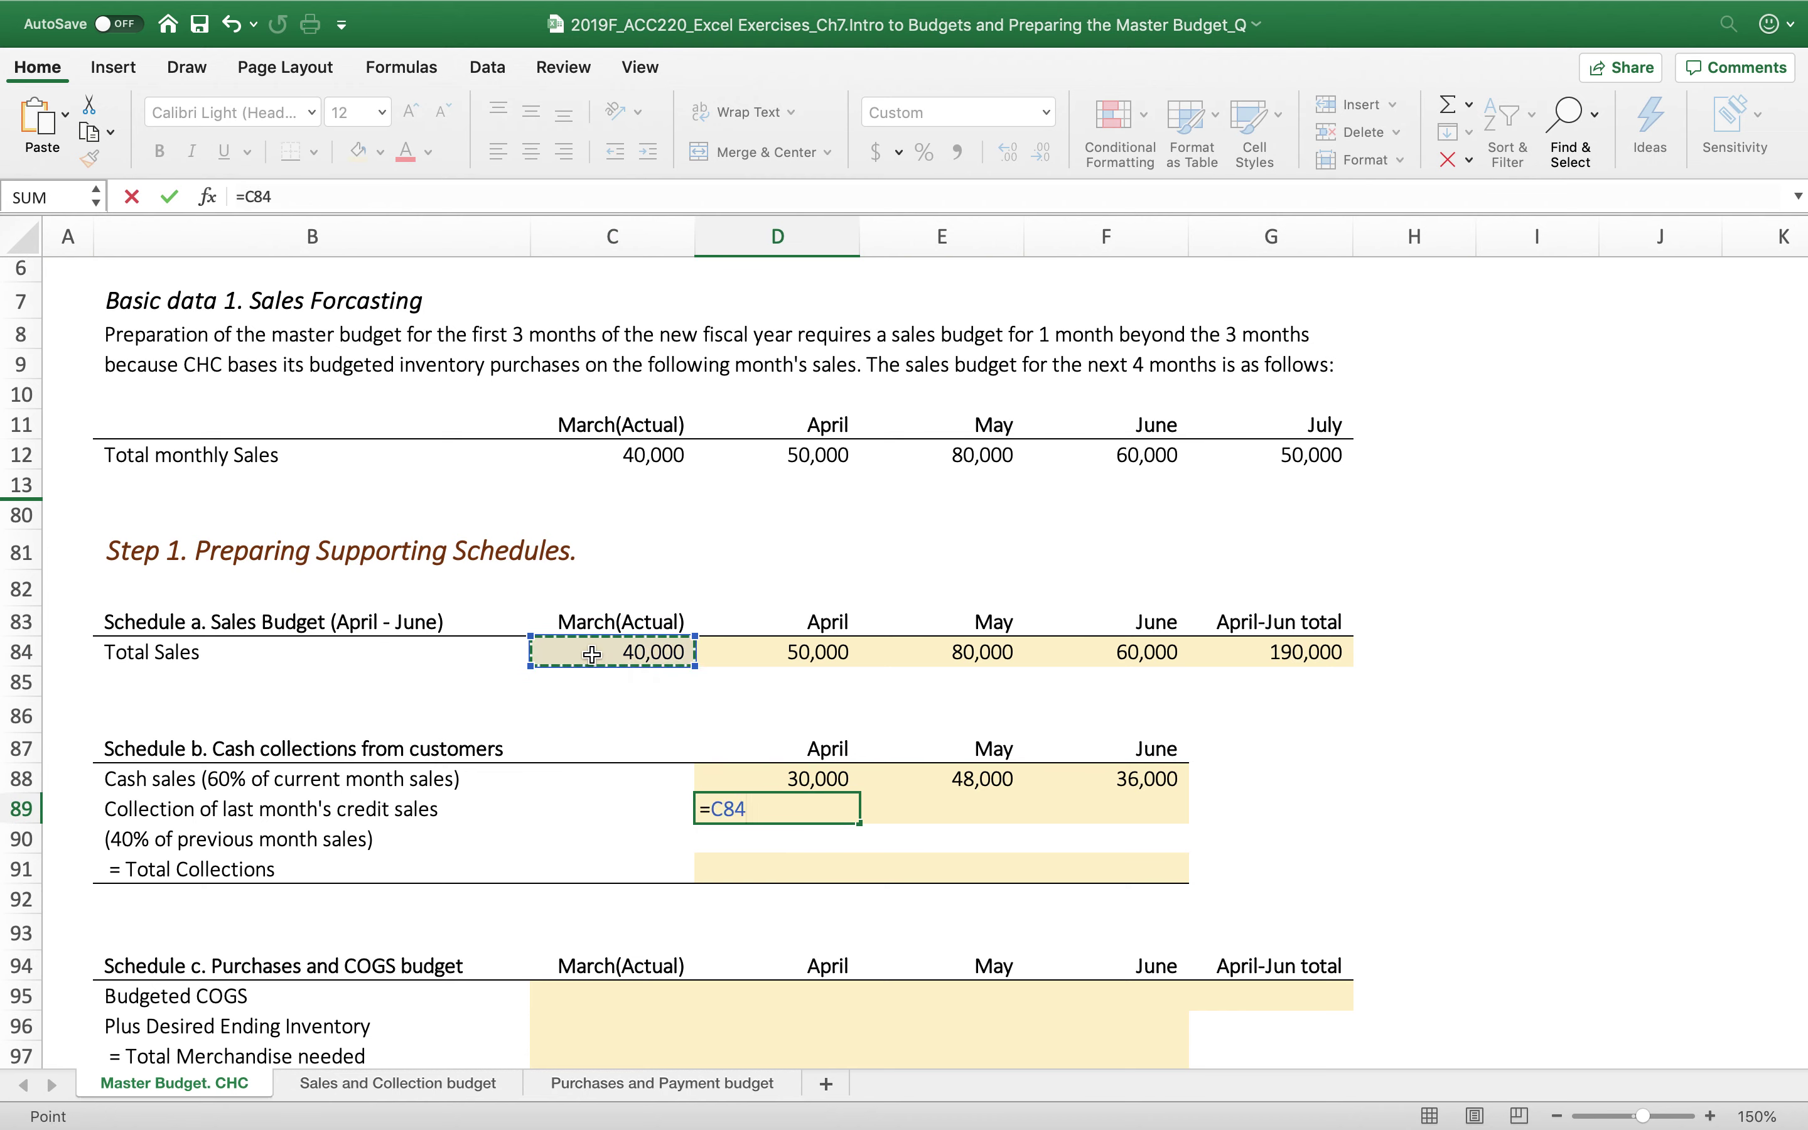
type("*40%")
key("Return")
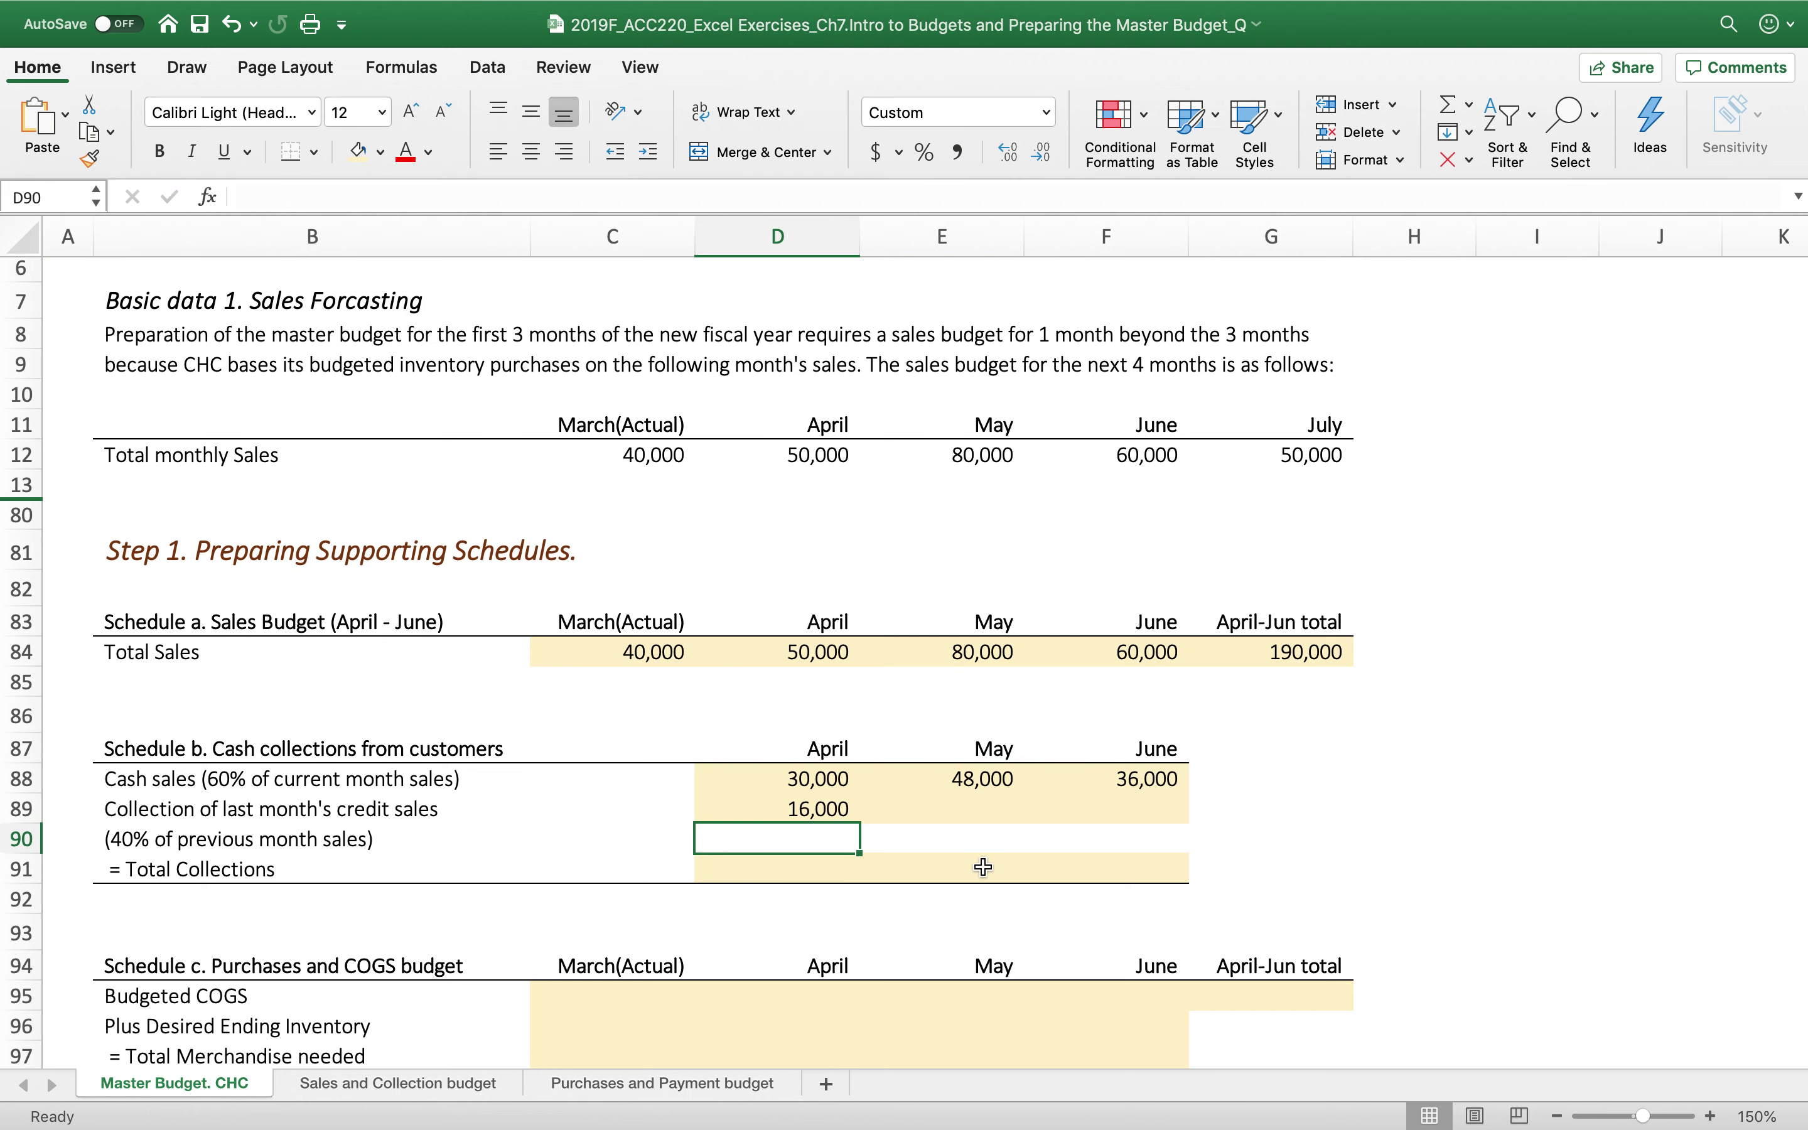
left_click(833, 809)
left_click_drag(859, 822, 1141, 823)
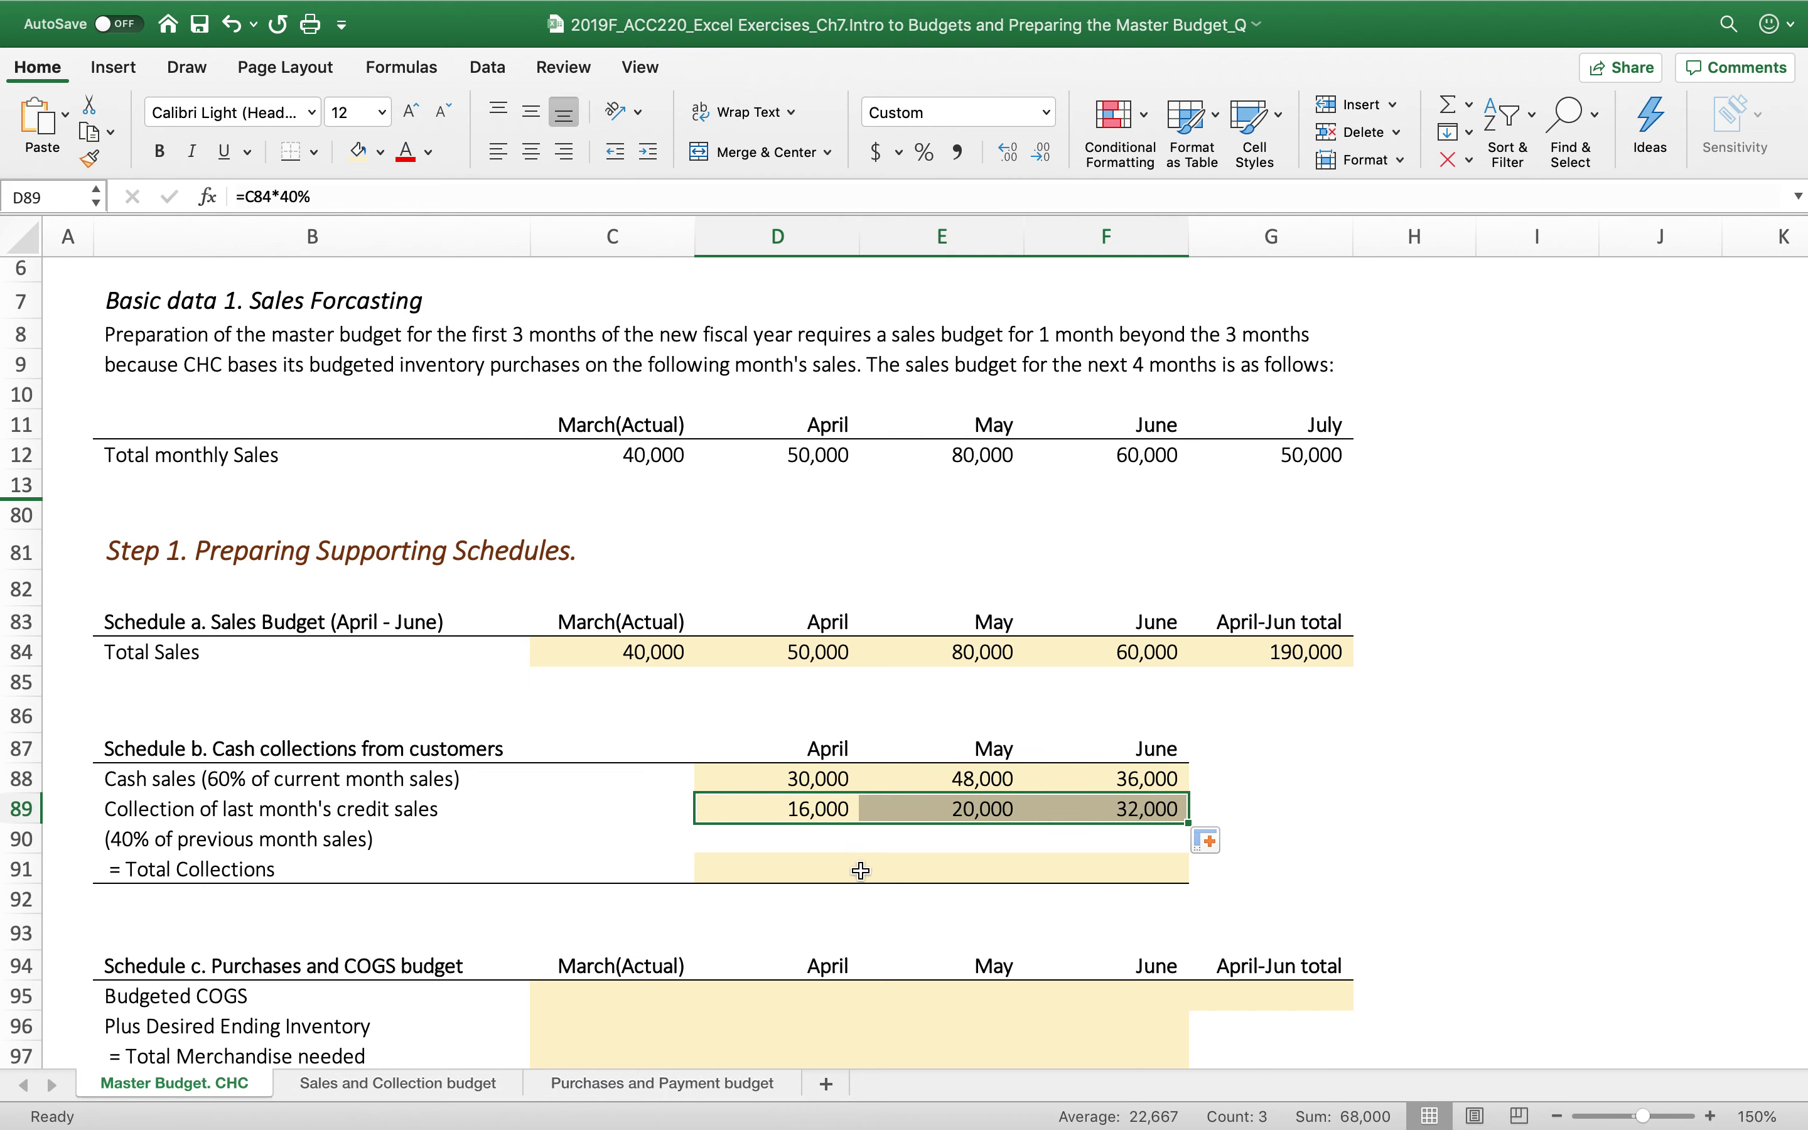
Total April's collections in D91 with a SUM of D88:D89 and copy the formula across to May and June.
left_click(761, 871)
type("=sum(")
left_click_drag(777, 780, 778, 816)
key("Return")
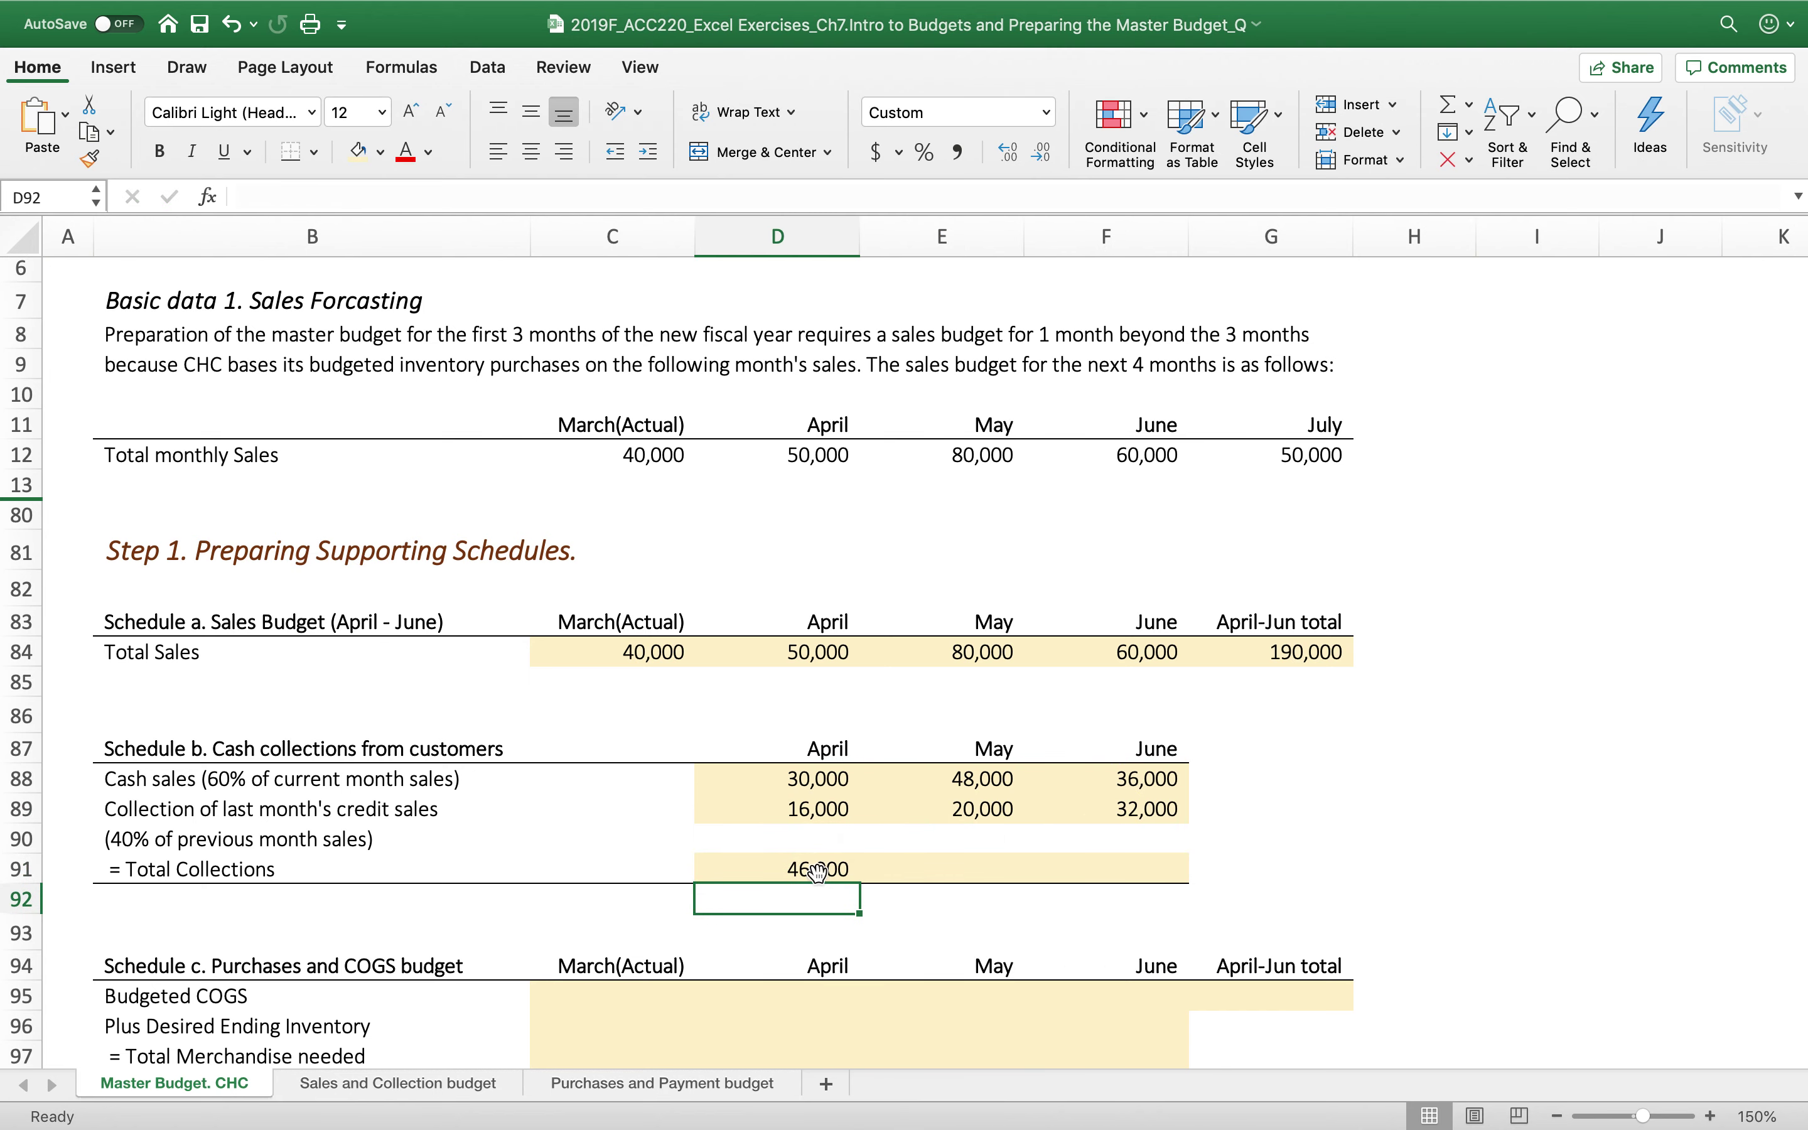
left_click(814, 869)
left_click_drag(860, 882, 1159, 872)
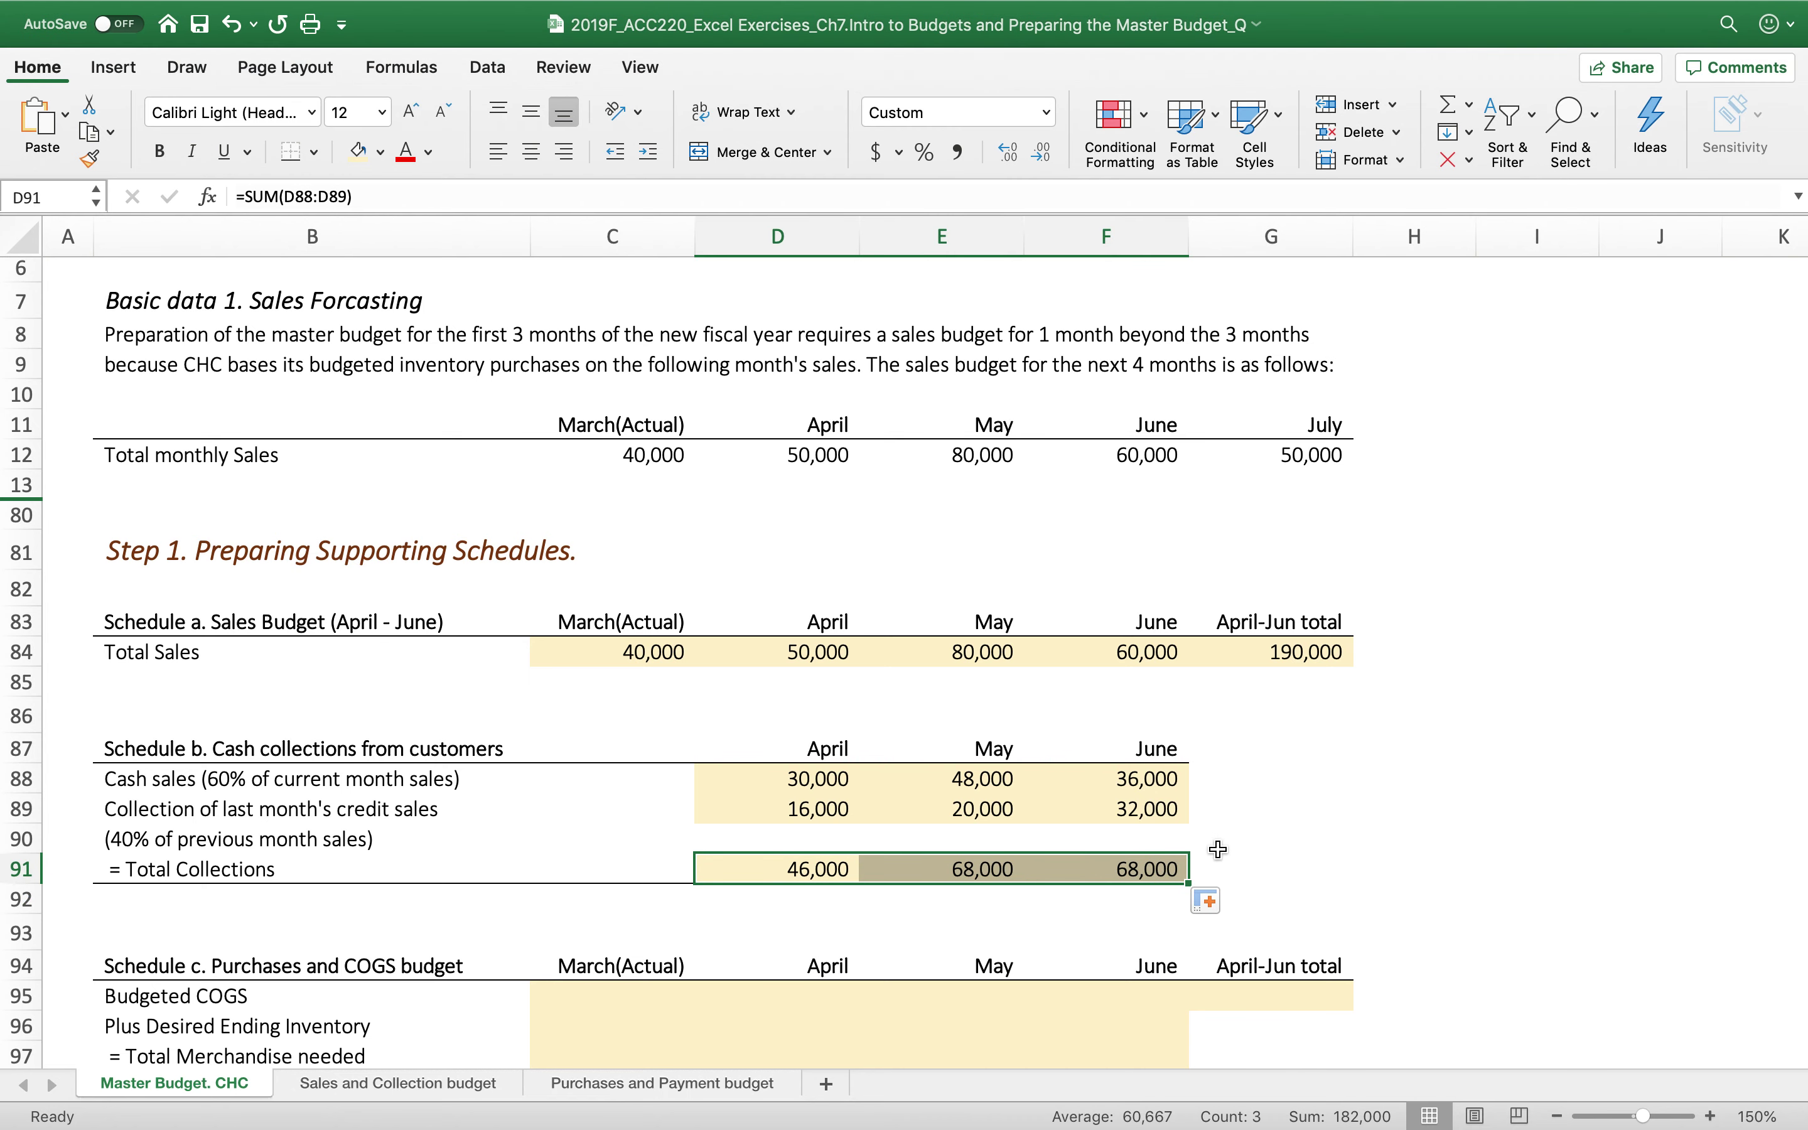
Compare Schedule a's monthly sales in row 84 with Schedule b's total collections in row 91.
left_click(798, 654)
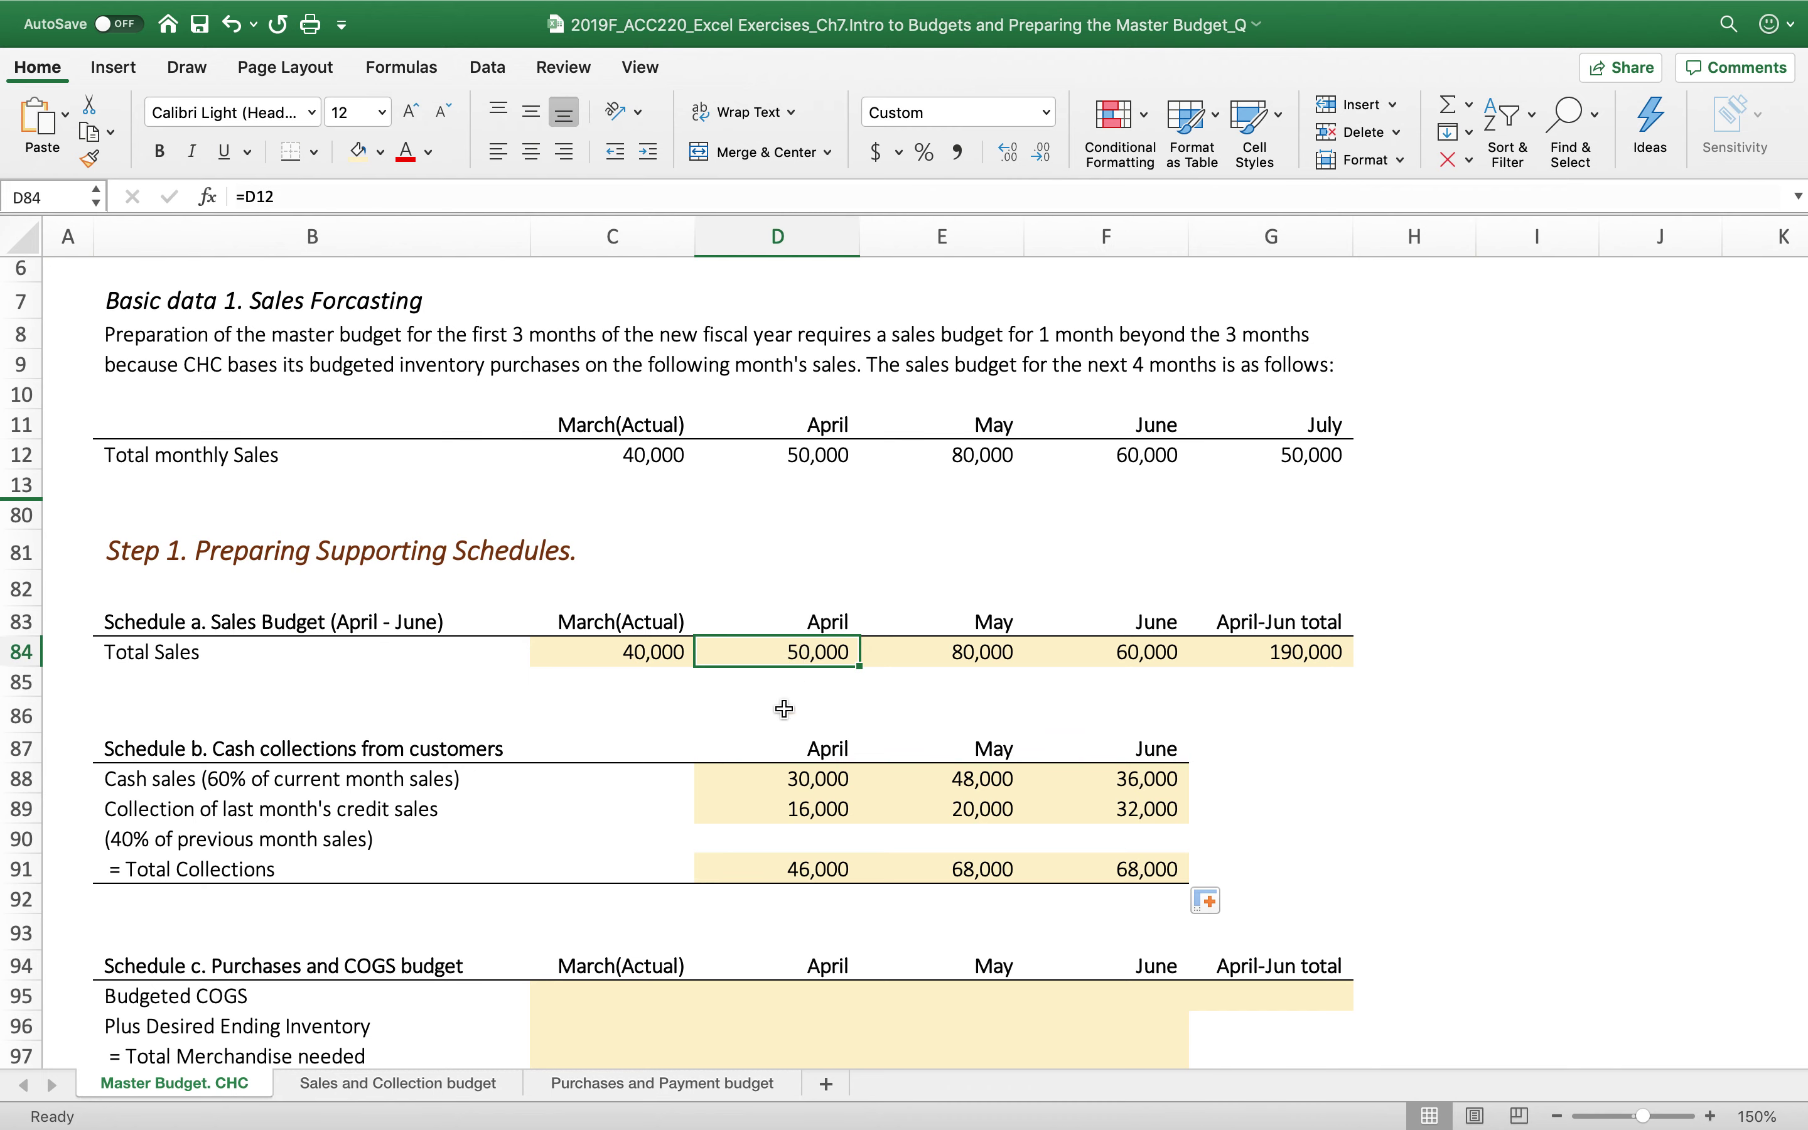
left_click(745, 869)
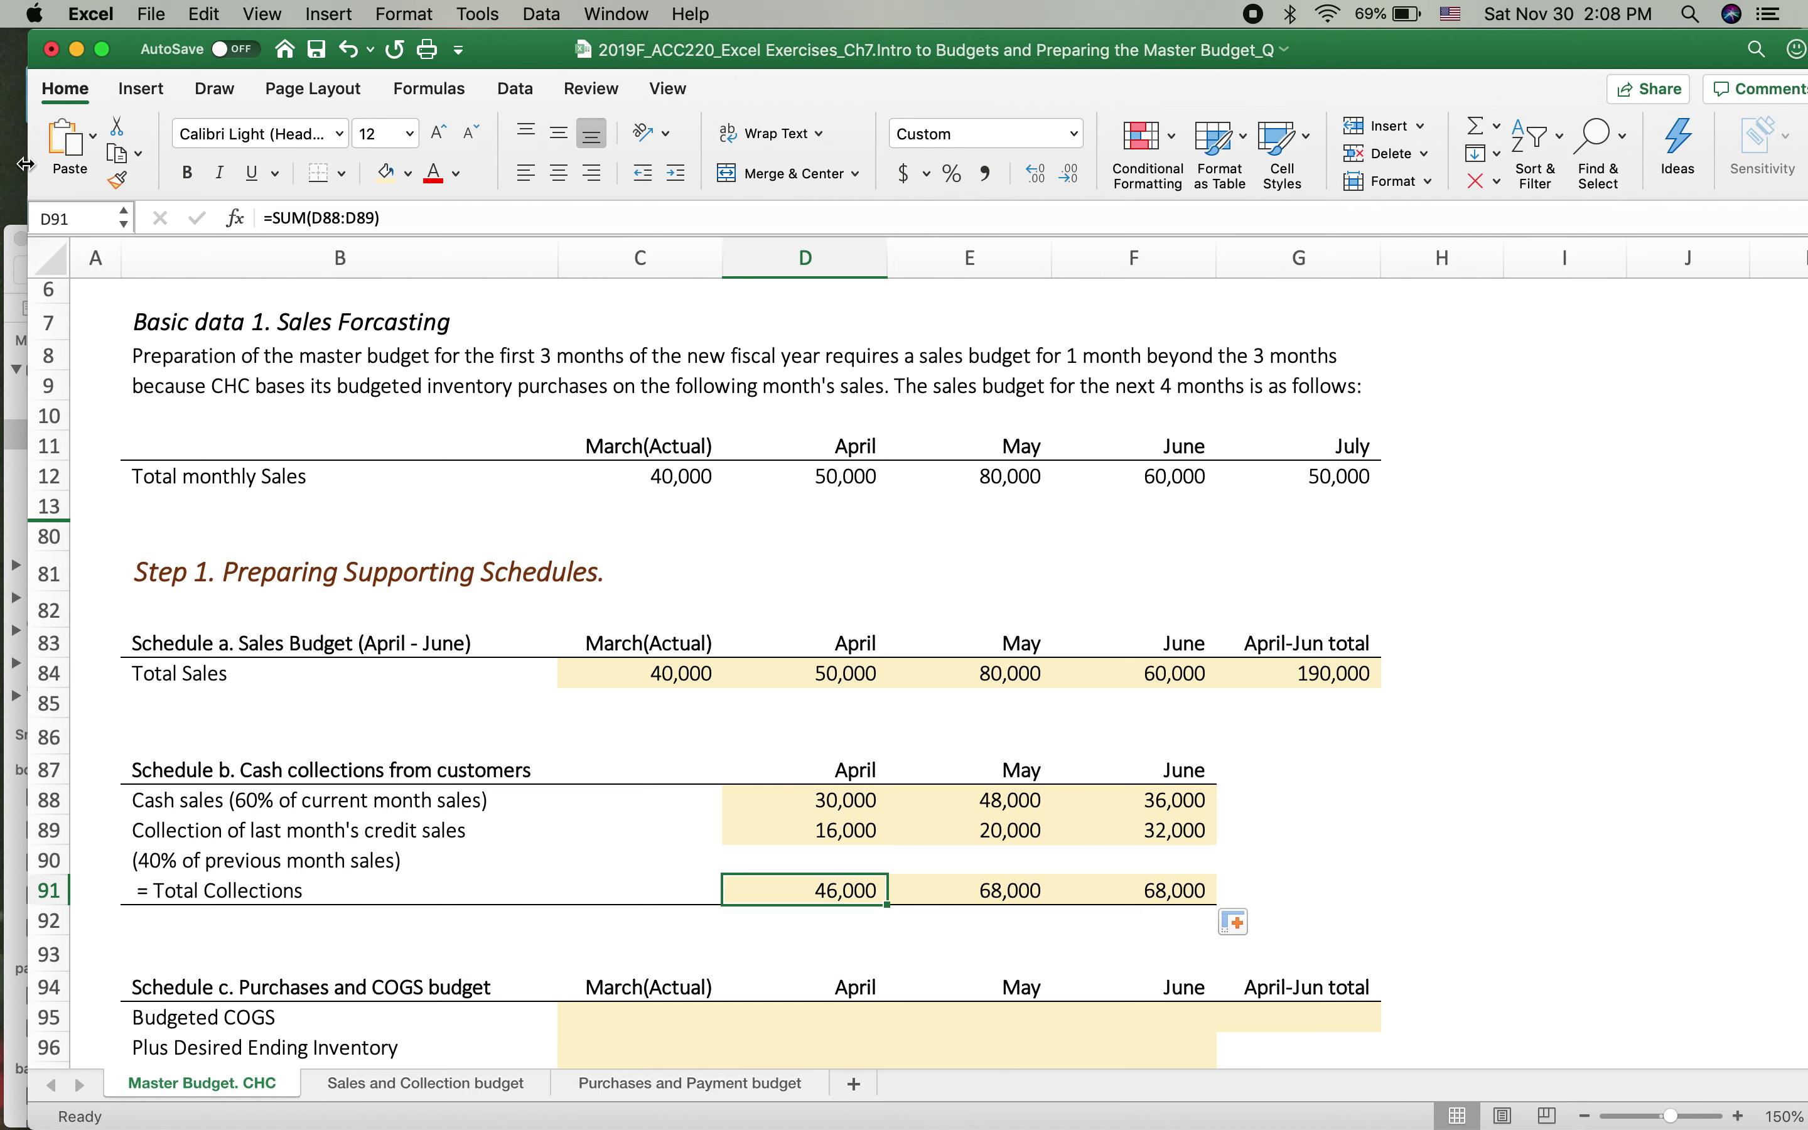
left_click_drag(22, 169, 2, 166)
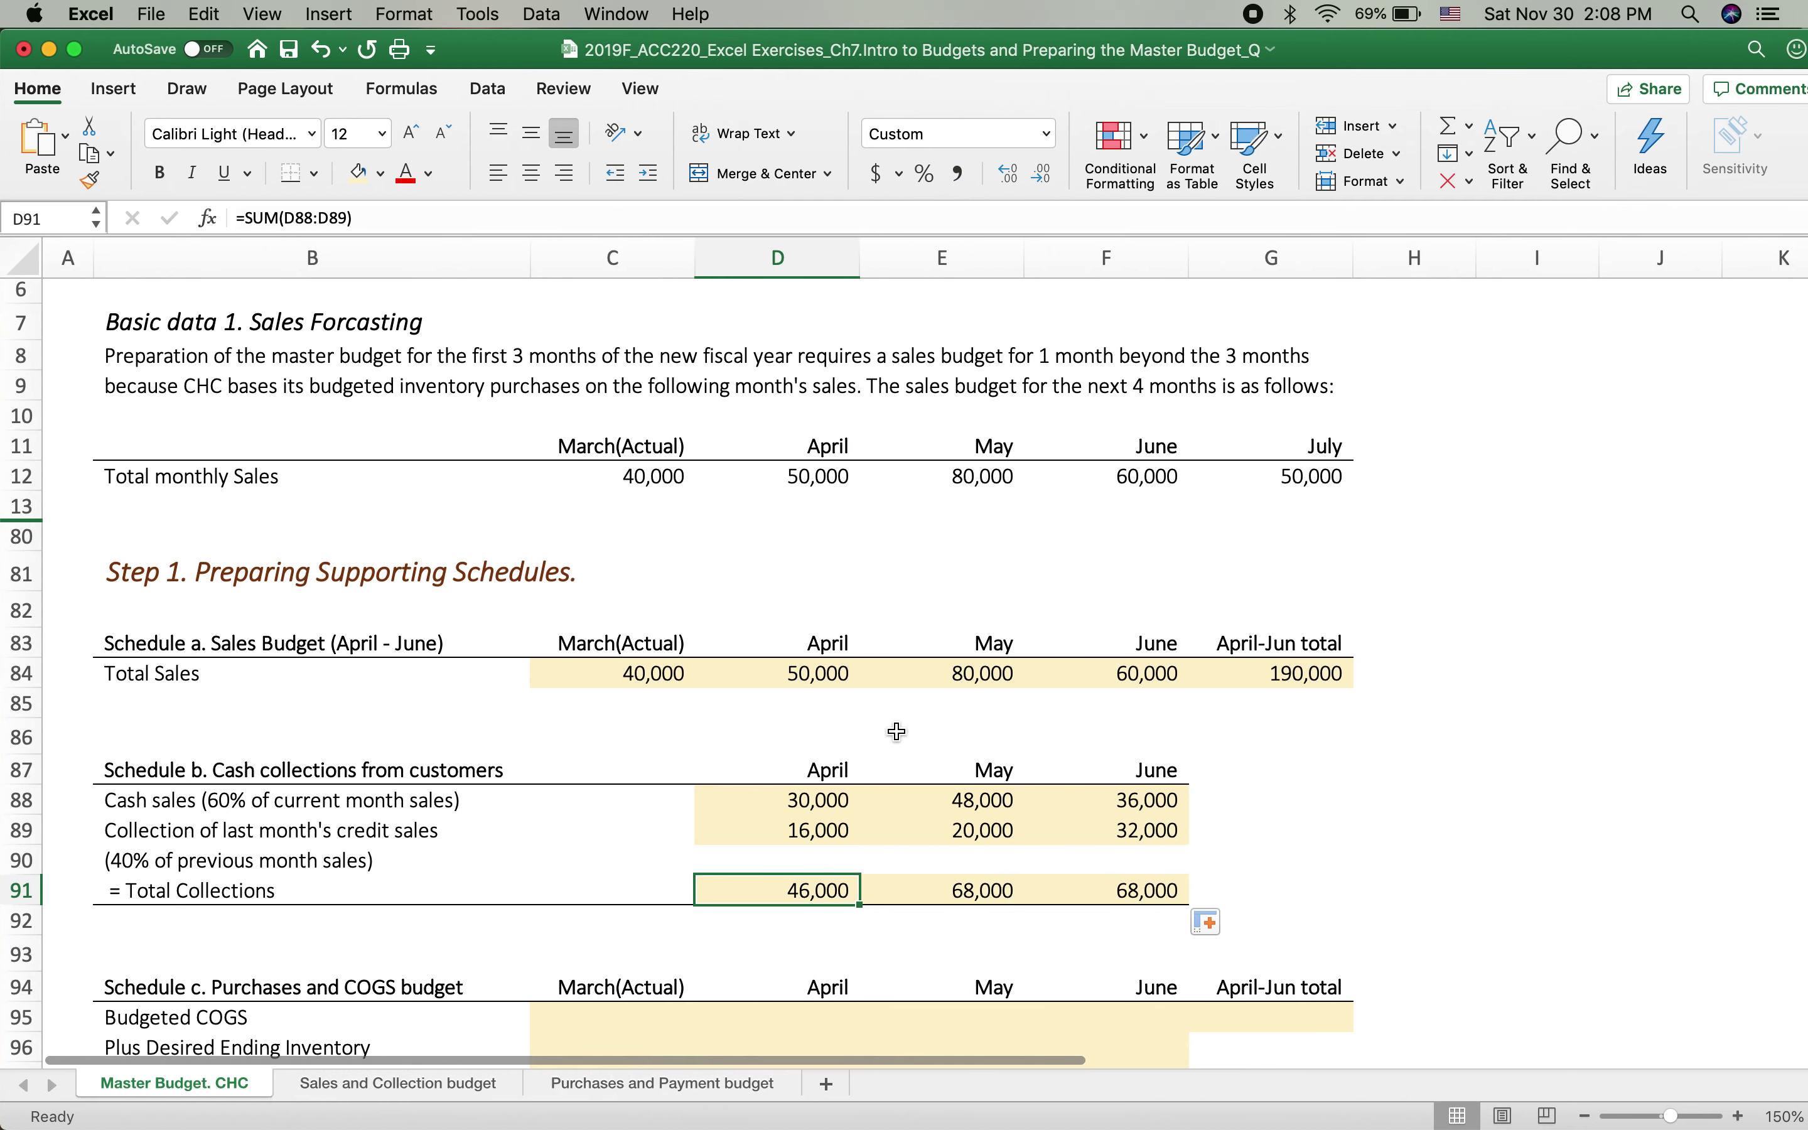
left_click(1355, 845)
scroll(1354, 845, "down", 3)
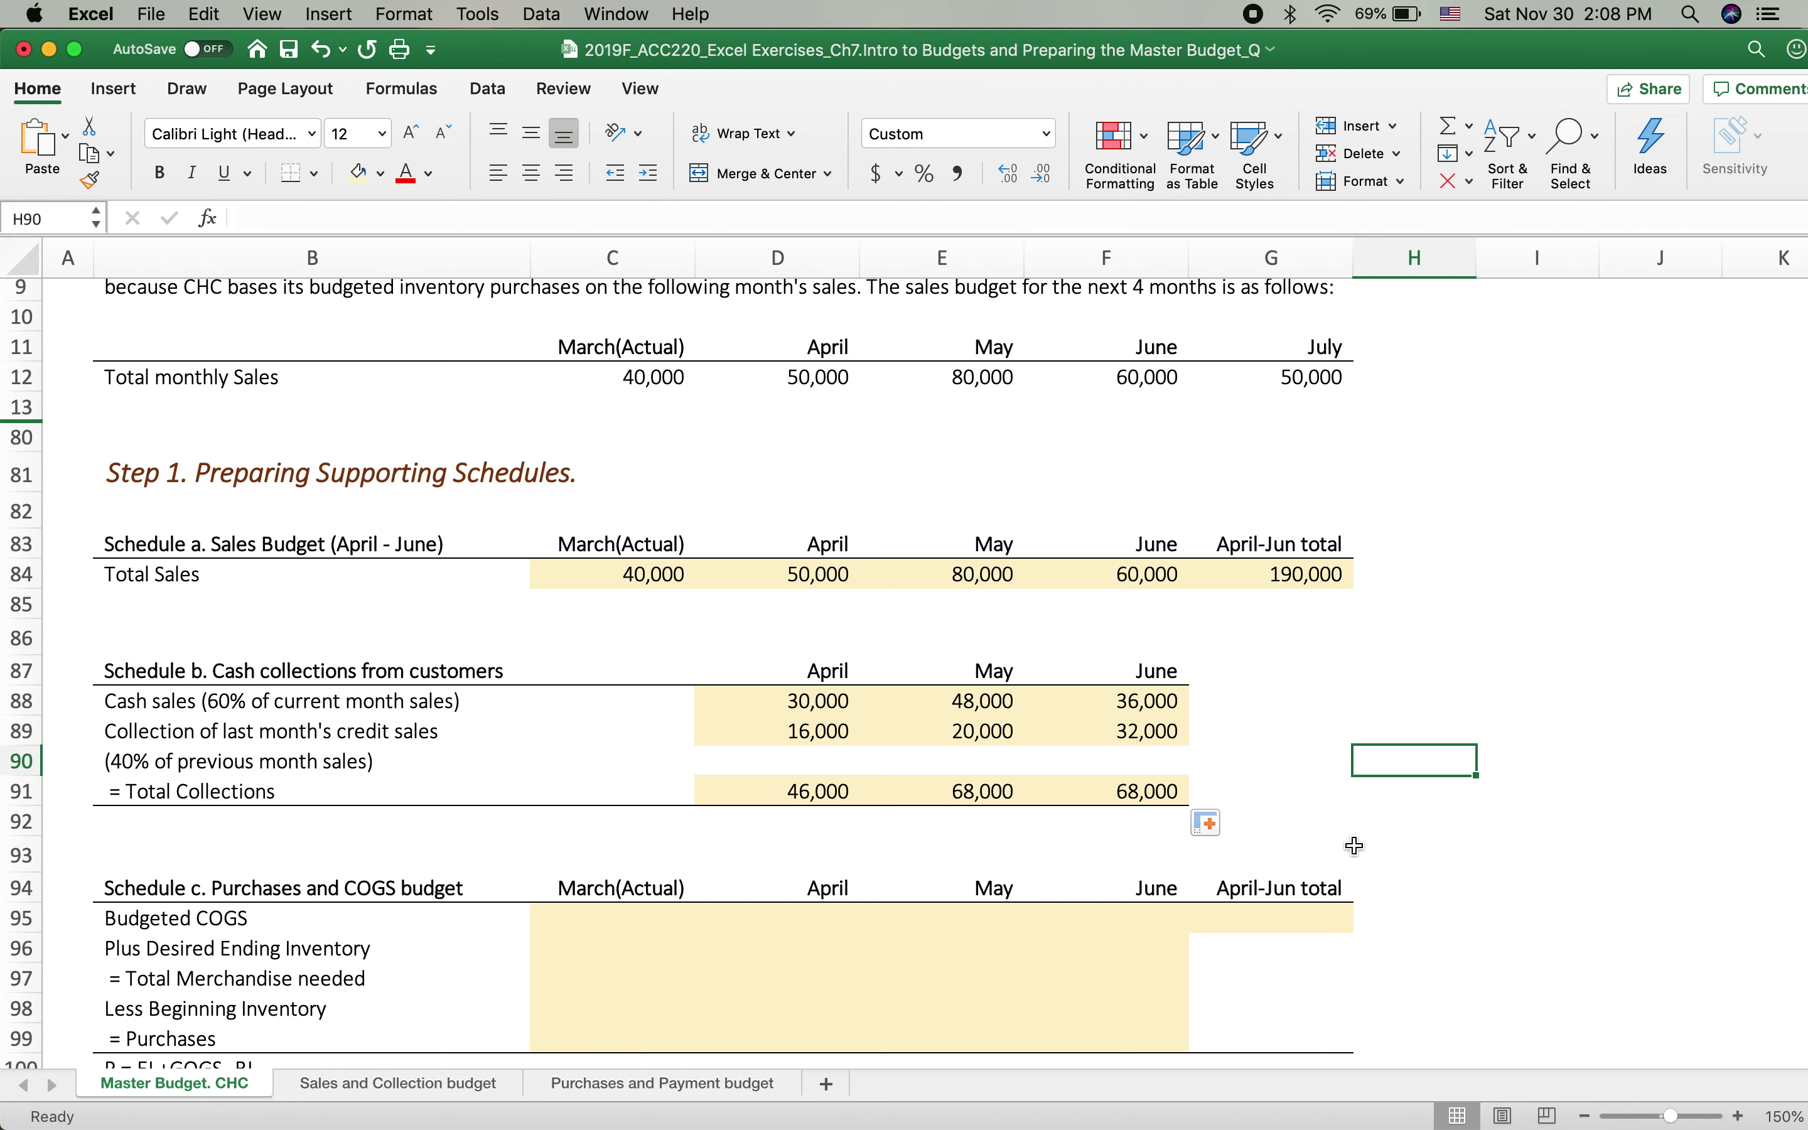
left_click(1120, 574)
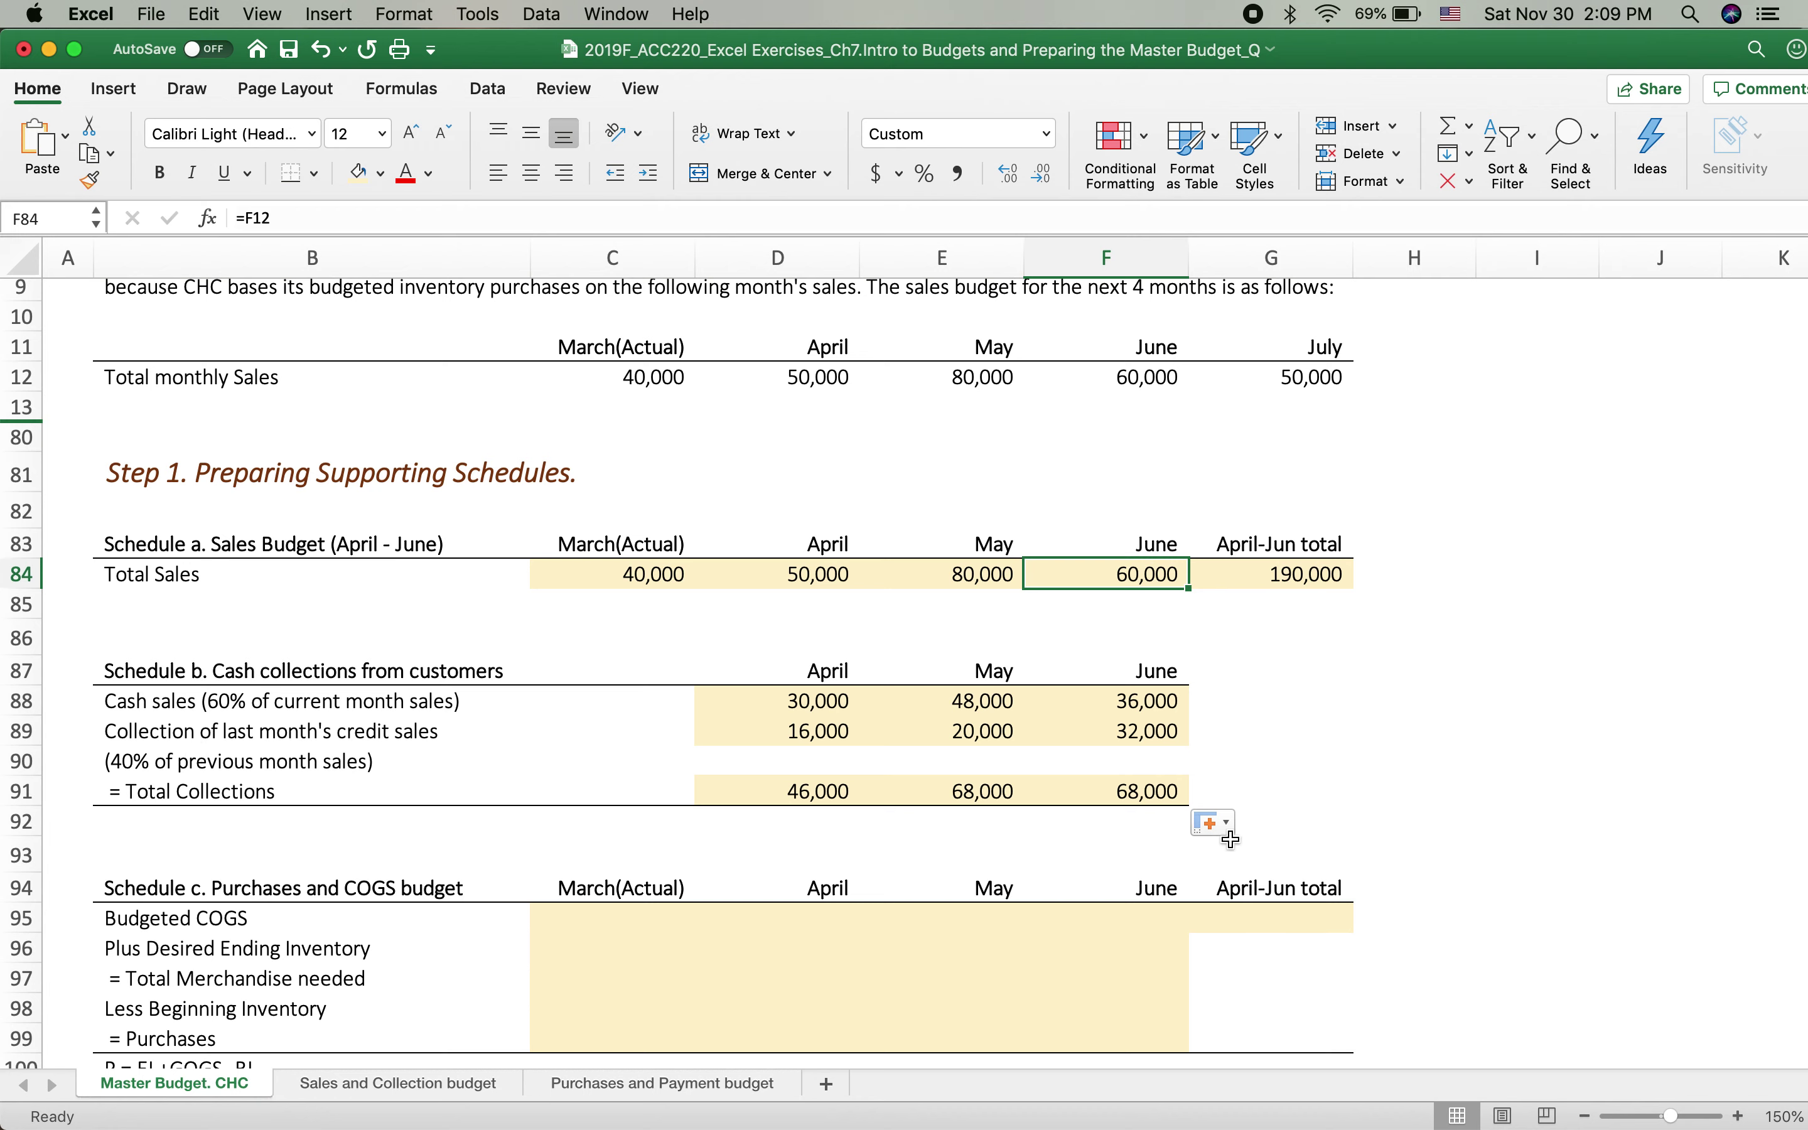
left_click(1115, 794)
left_click(971, 796)
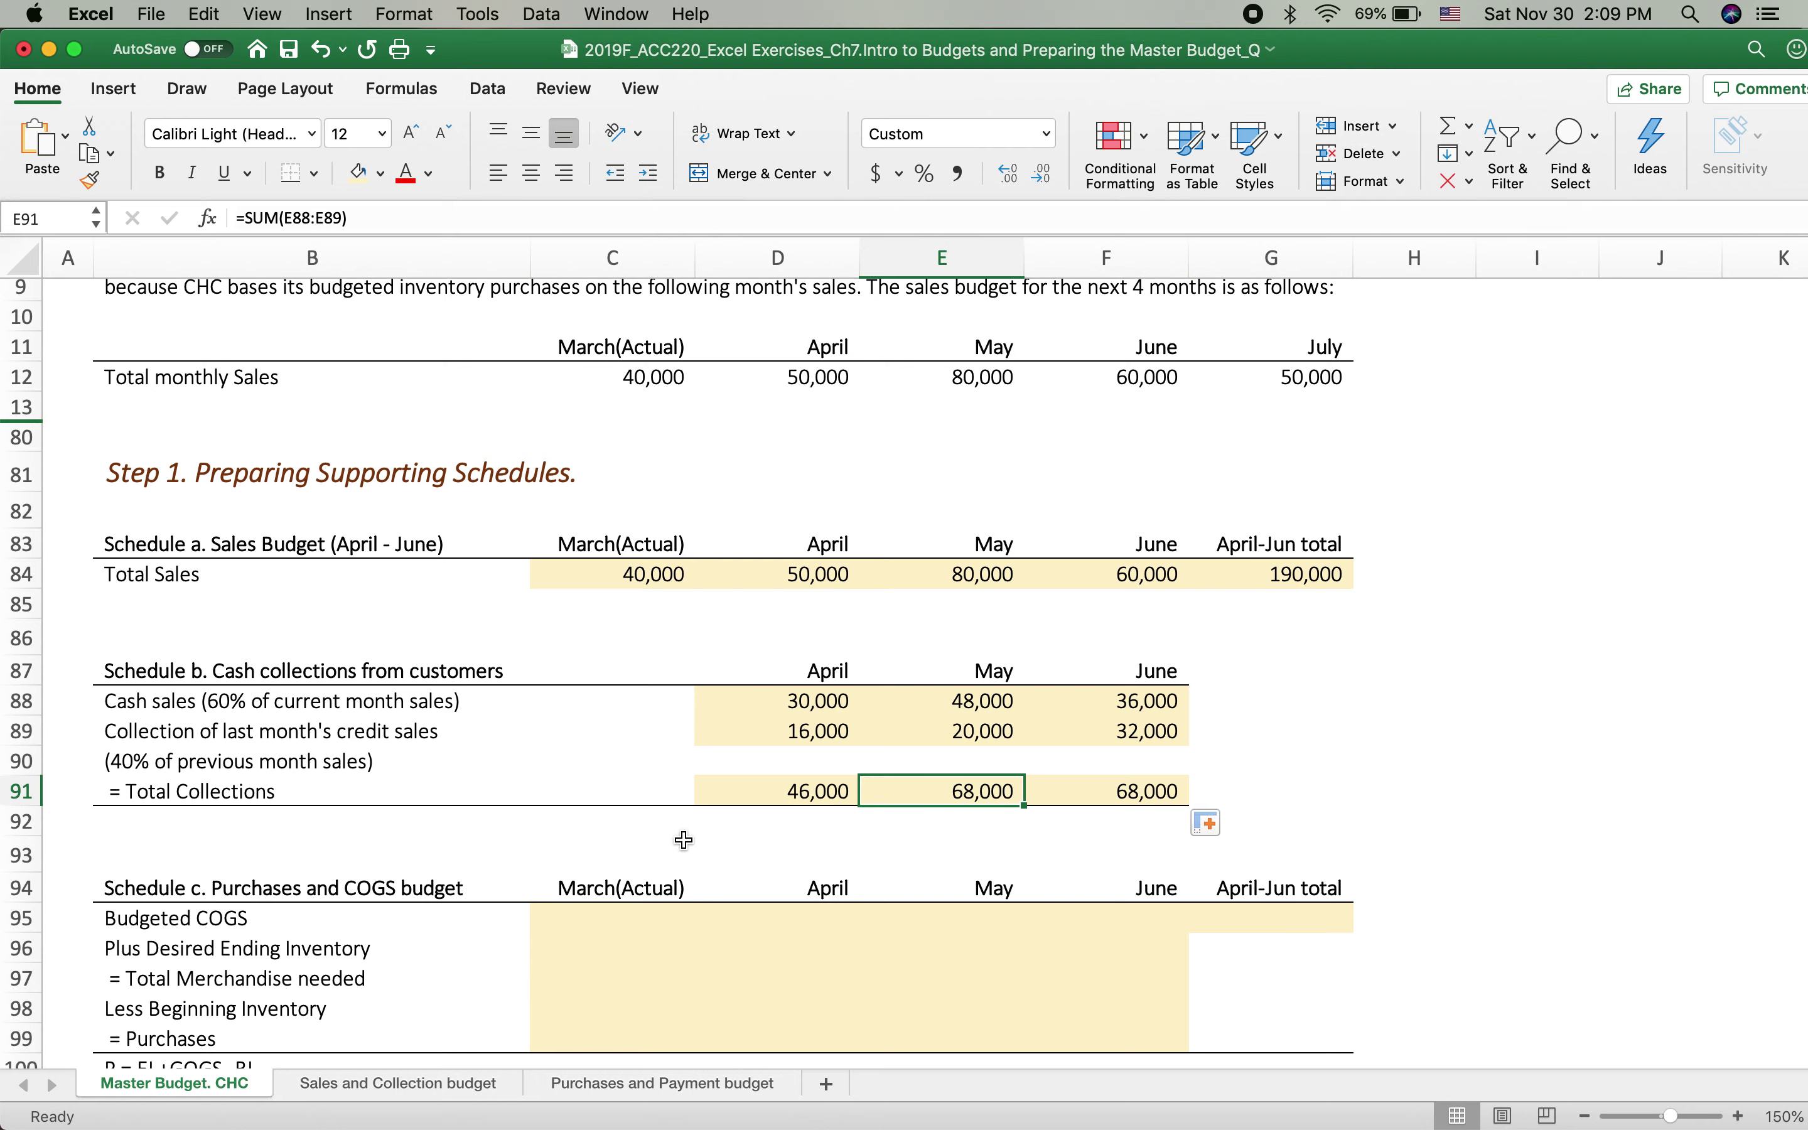
Correct the purchases formula note in B100, below Schedule c, to read "P = EI +COGS -BI".
scroll(684, 840, "down", 2)
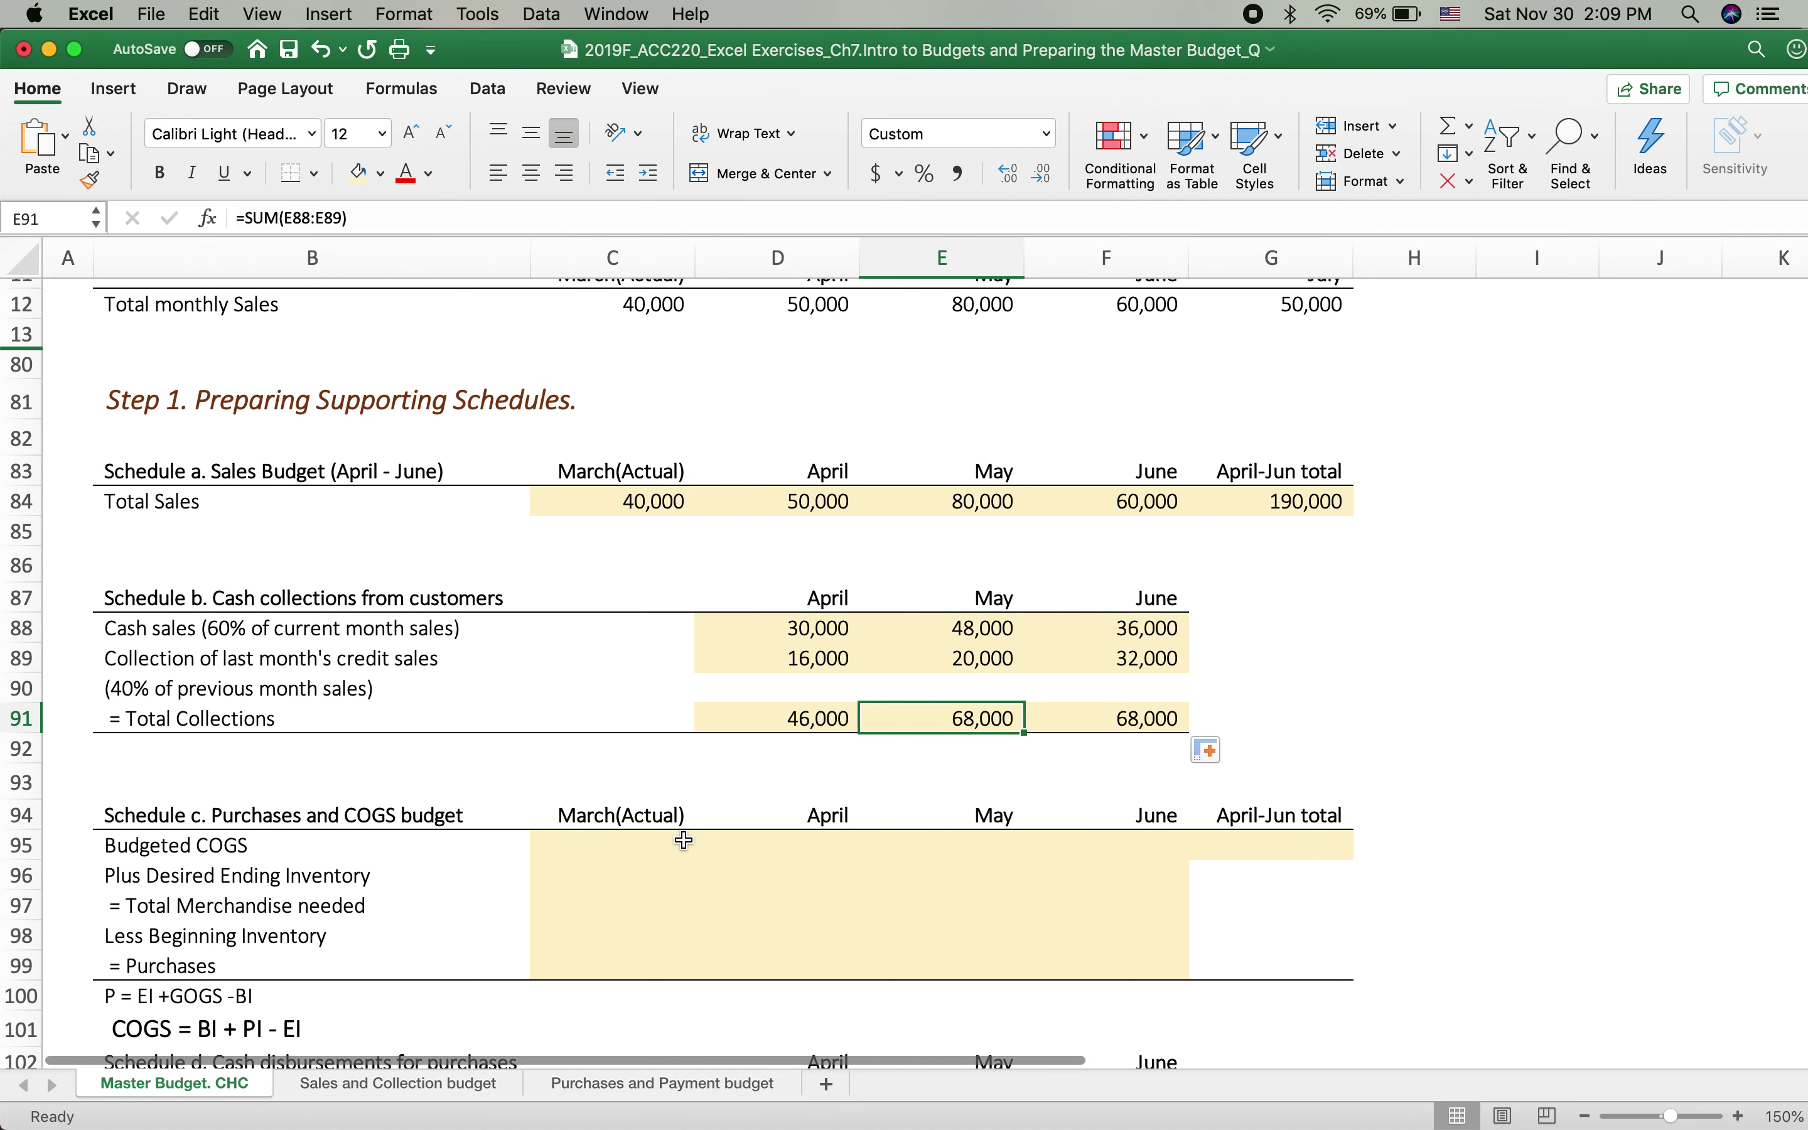
scroll(684, 839, "down", 2)
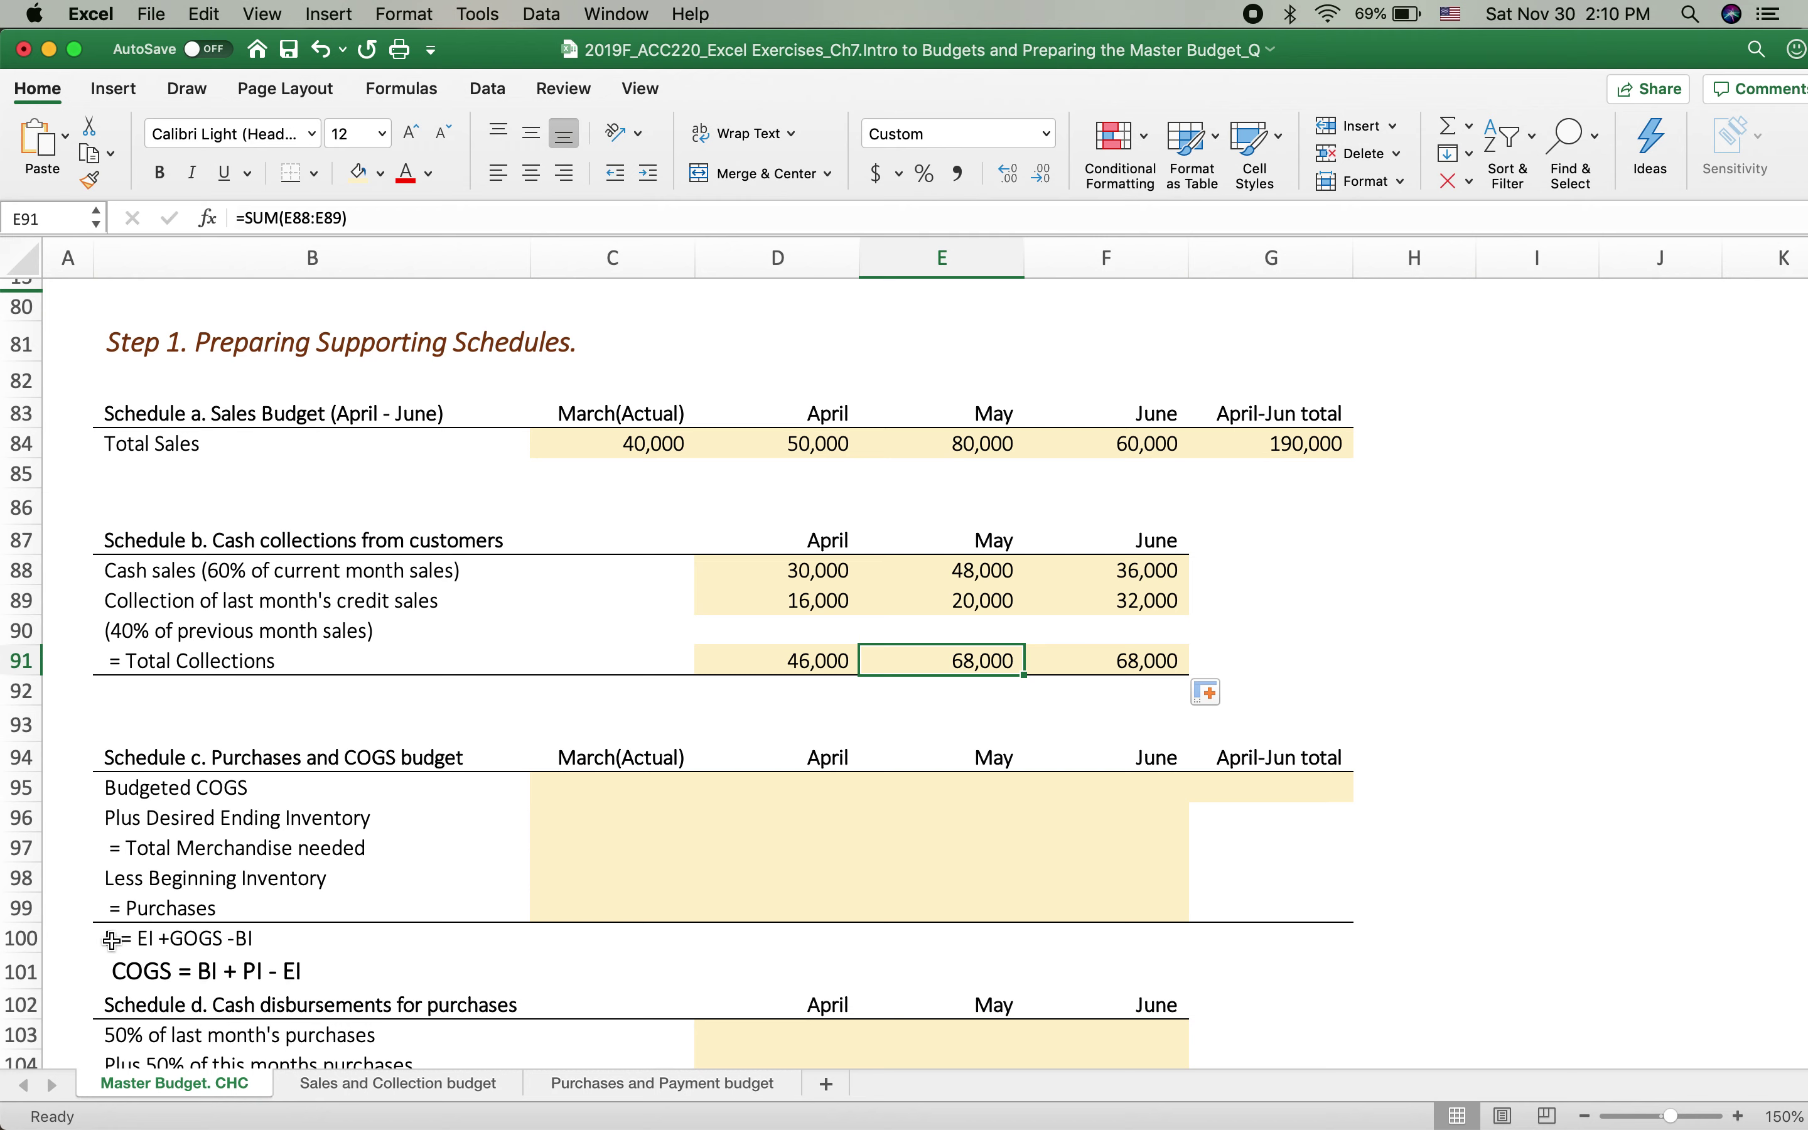
double_click(176, 939)
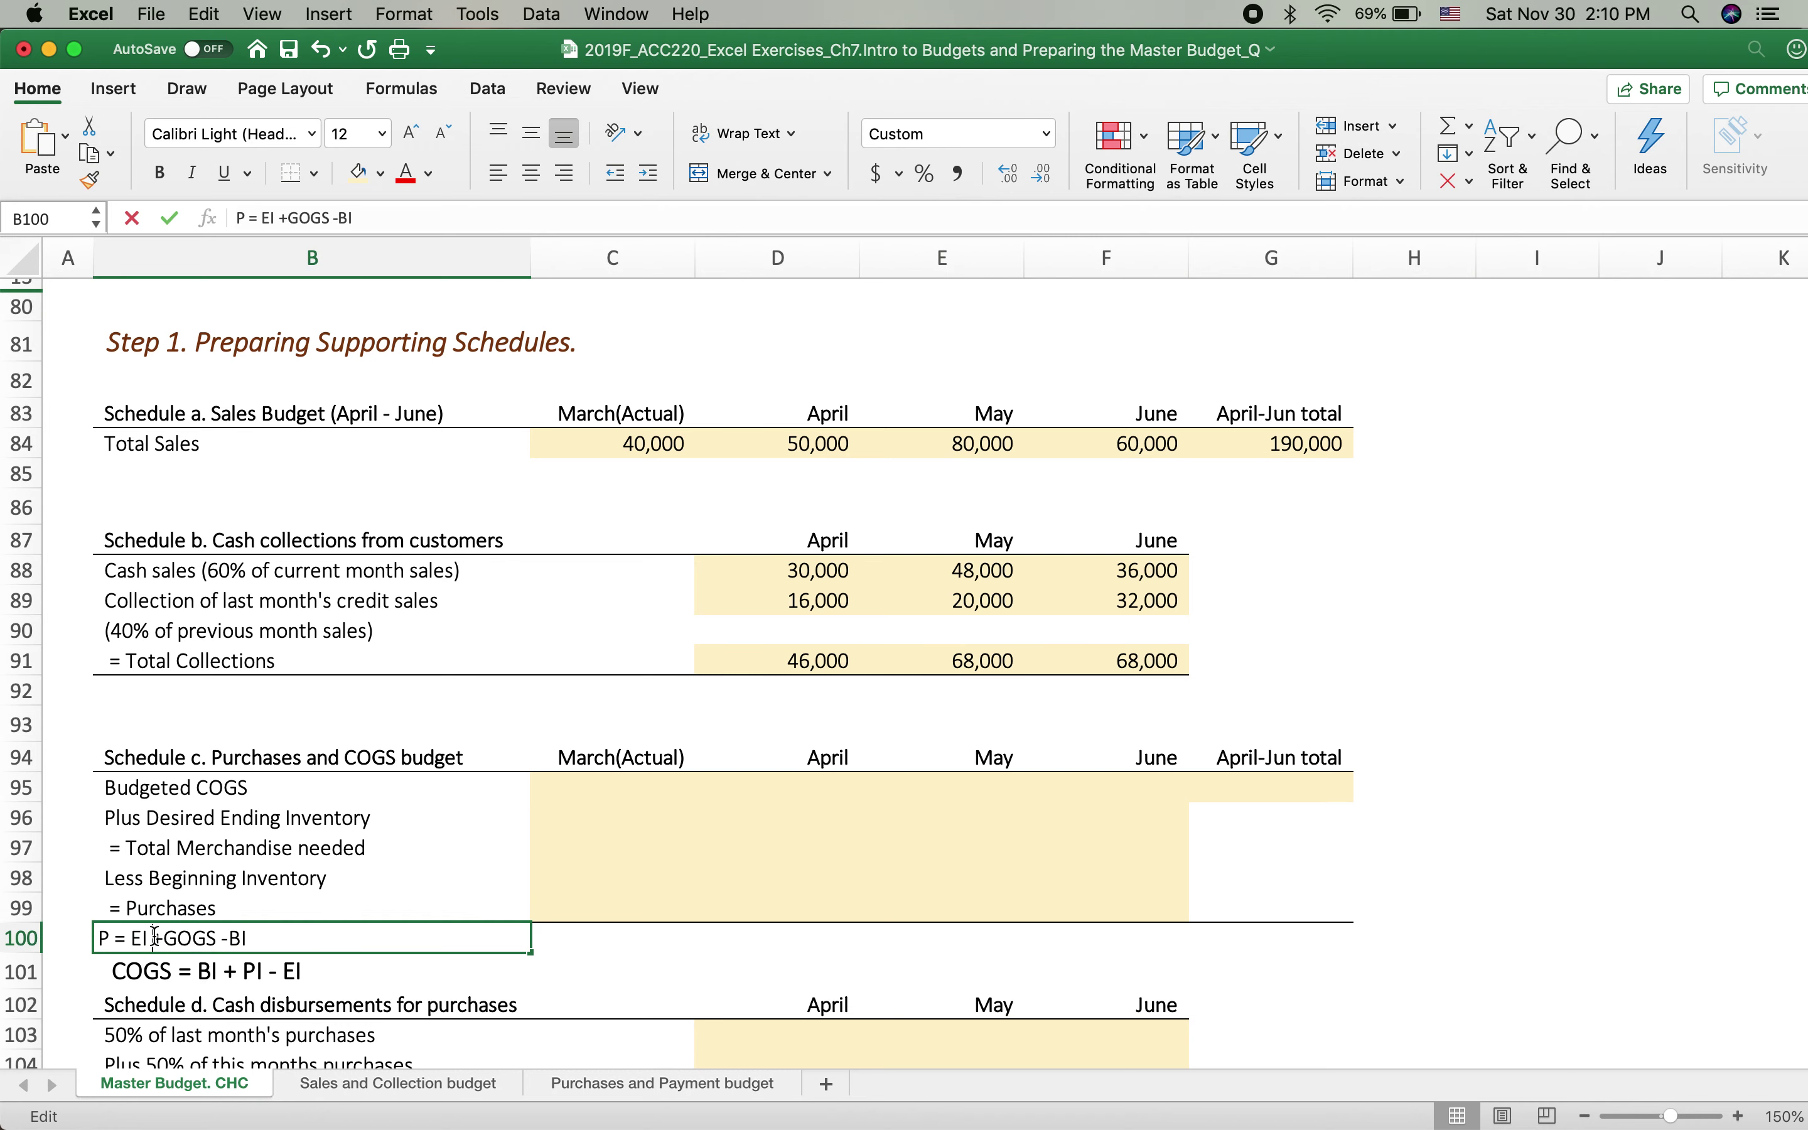
key("BackSpace")
type("C")
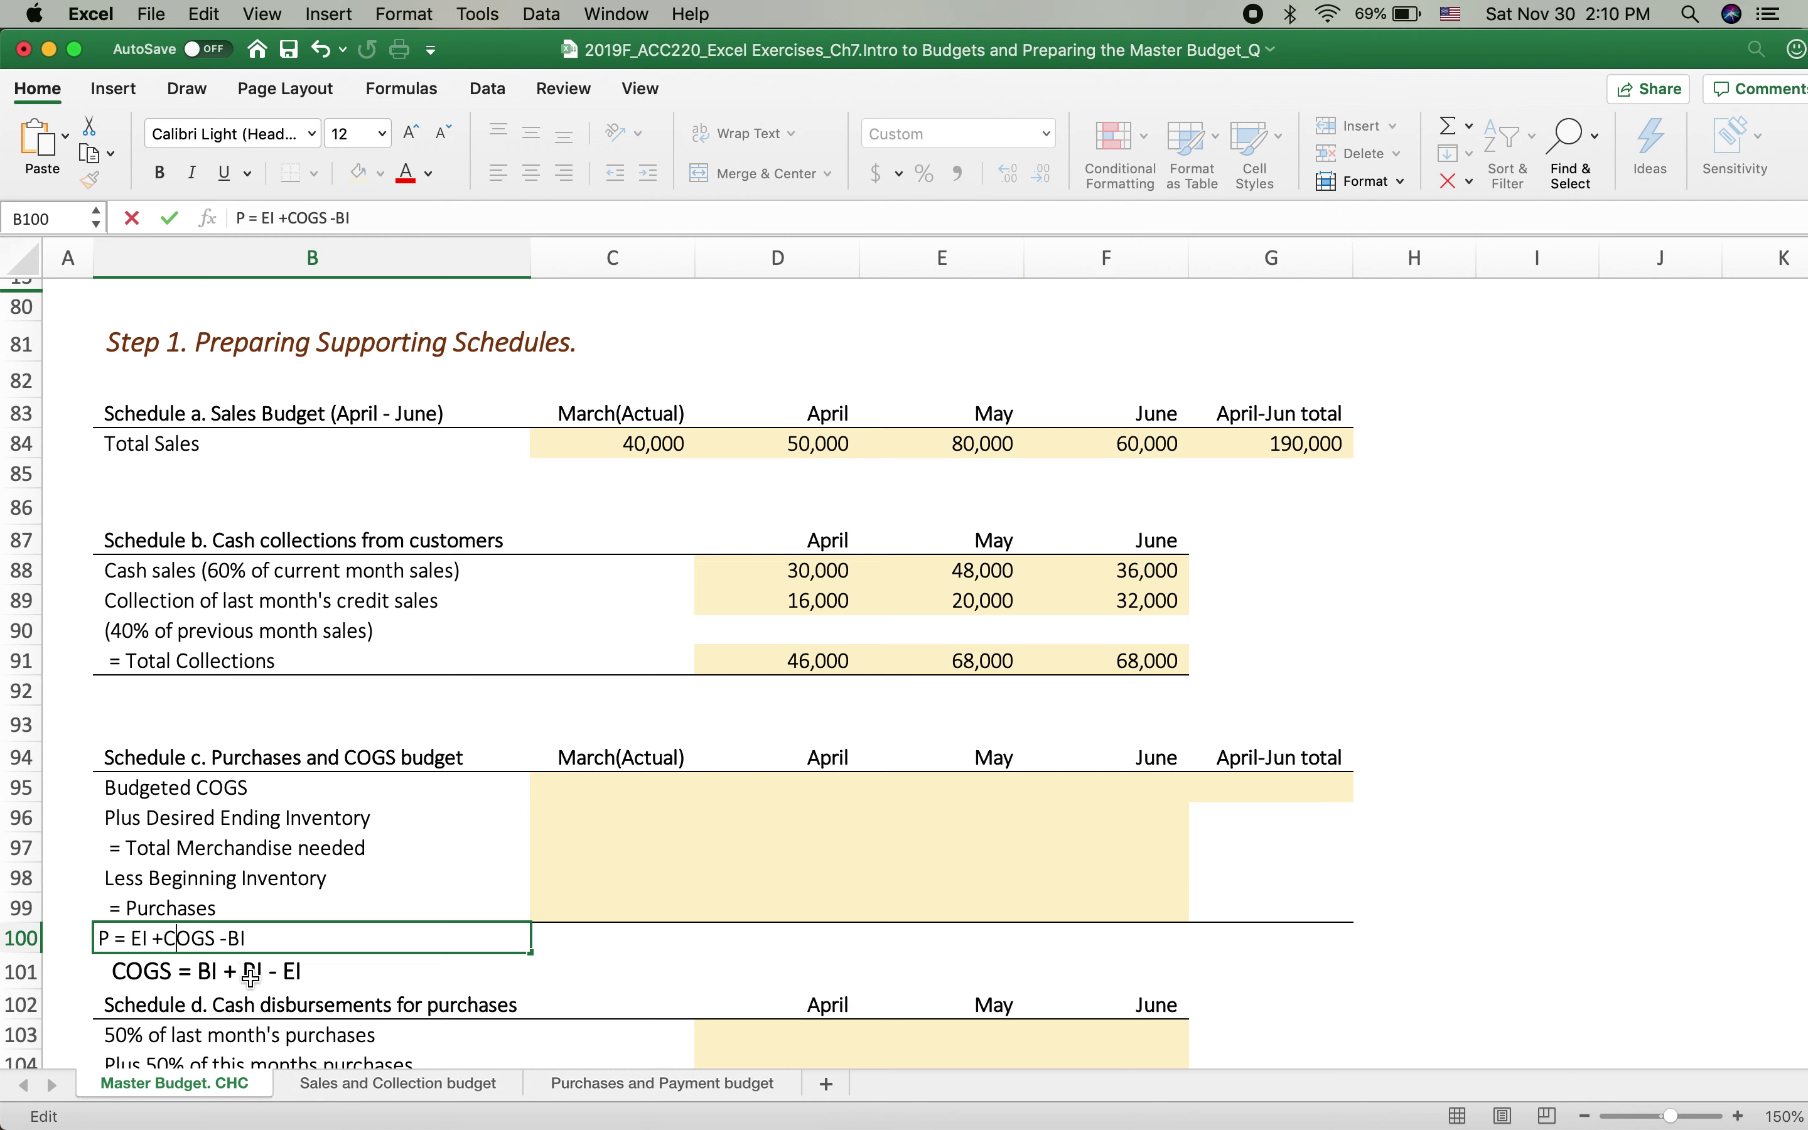
left_click(251, 976)
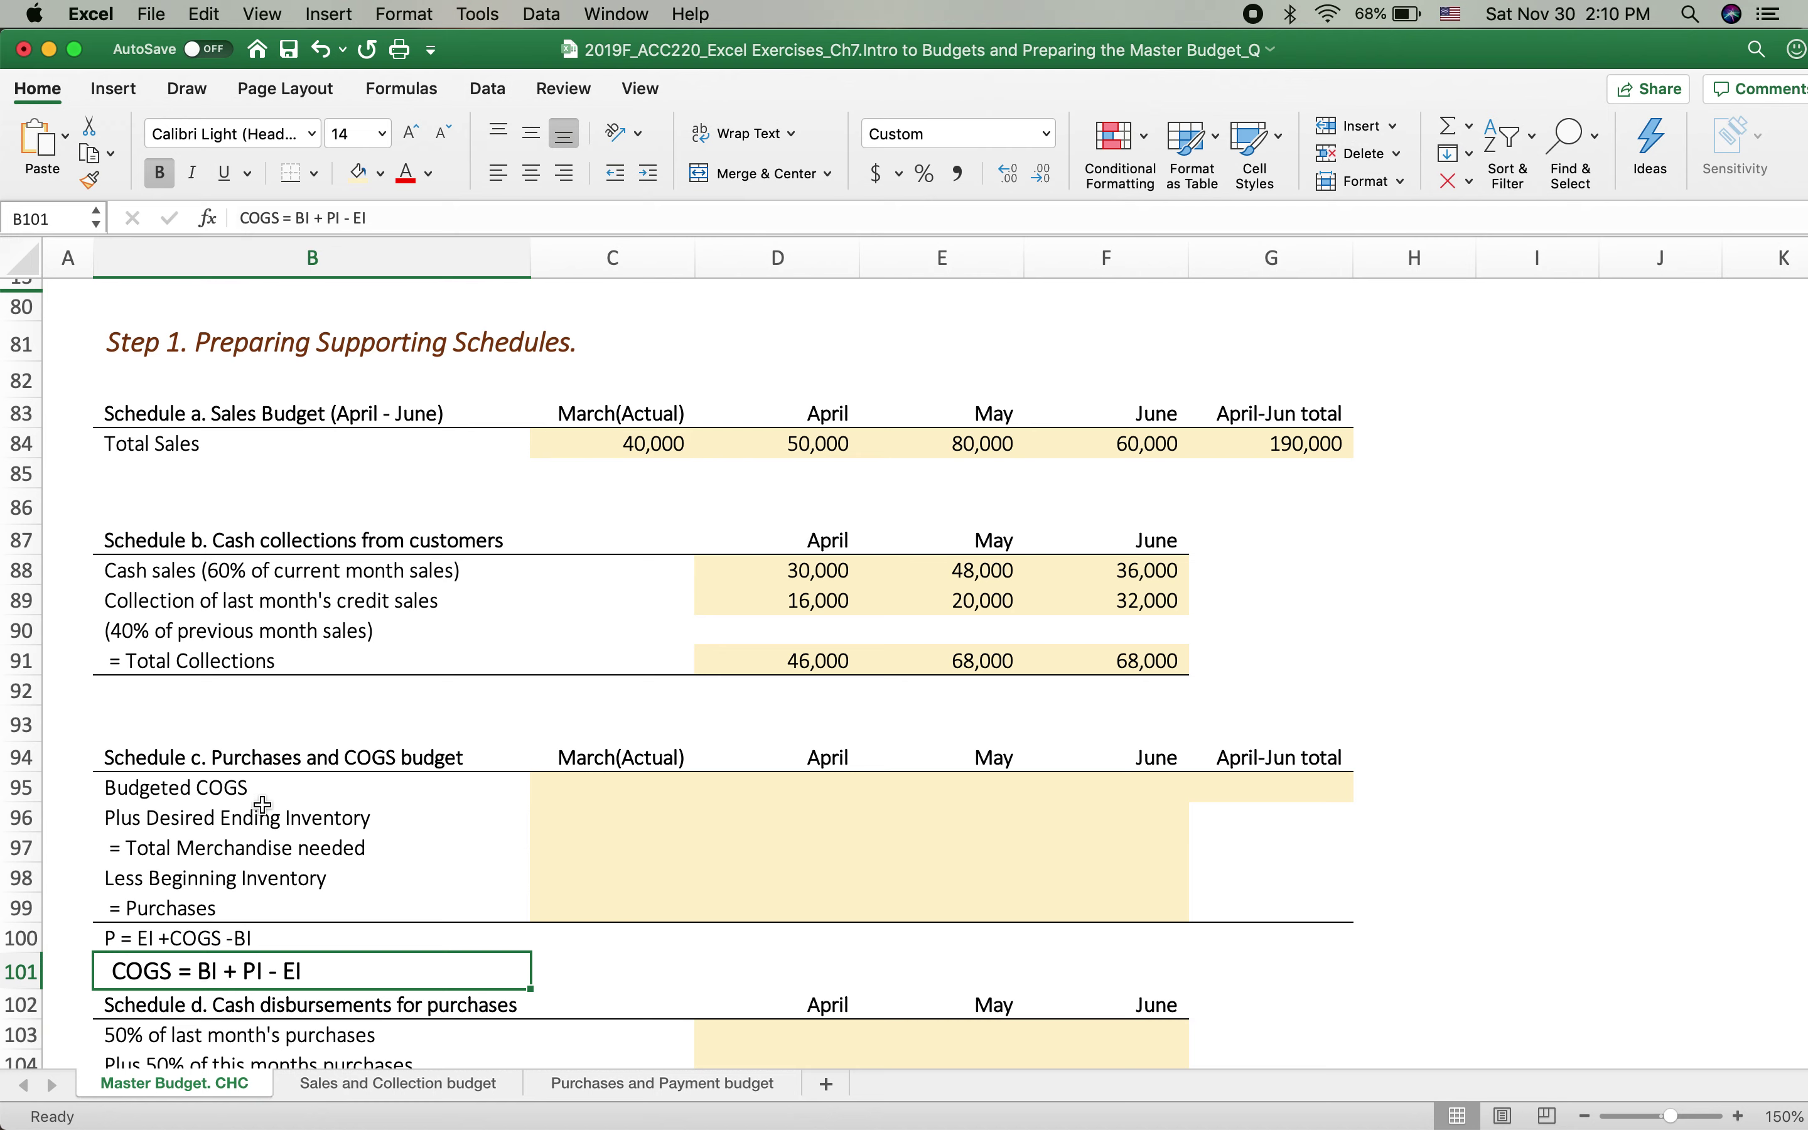
Unhide rows 14 through 79 below the monthly sales table and review the Basic data 2 planned inventory assumptions.
scroll(335, 755, "up", 5)
scroll(335, 755, "down", 1)
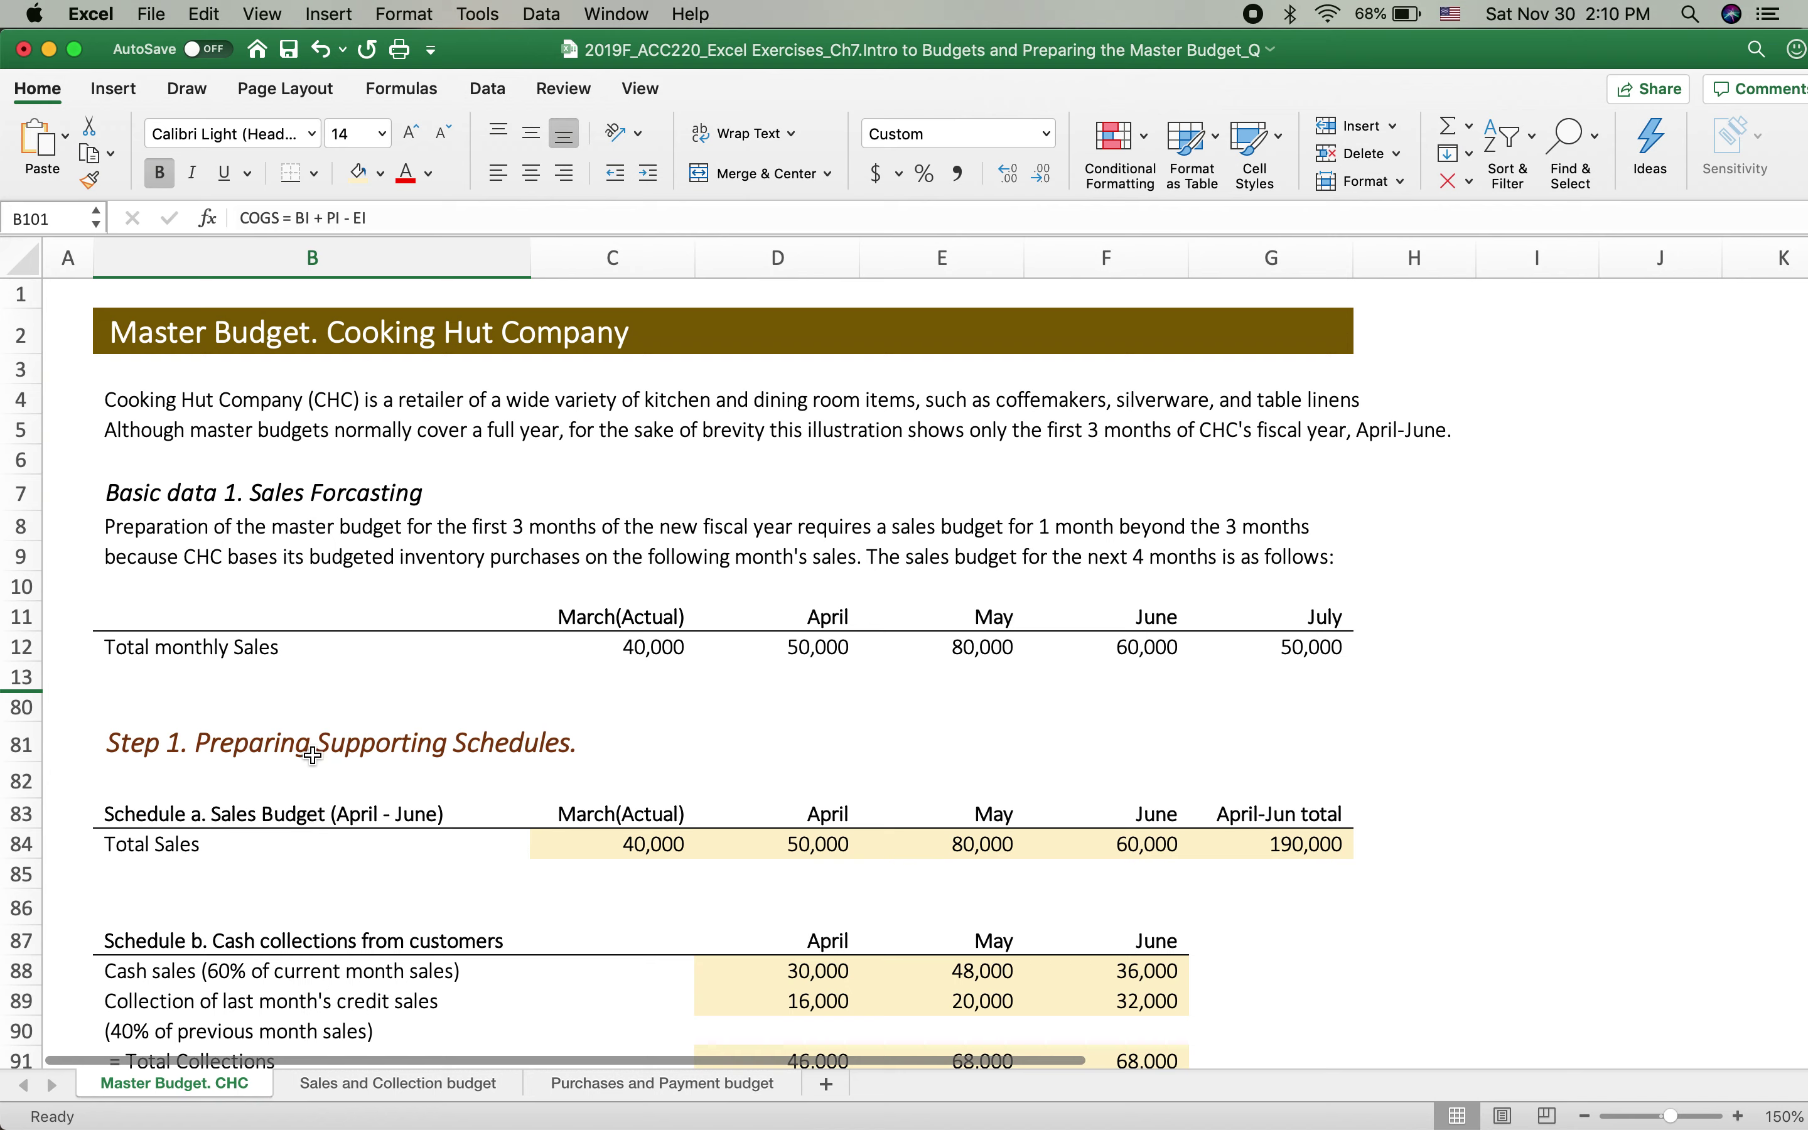
left_click_drag(20, 676, 20, 698)
right_click(20, 698)
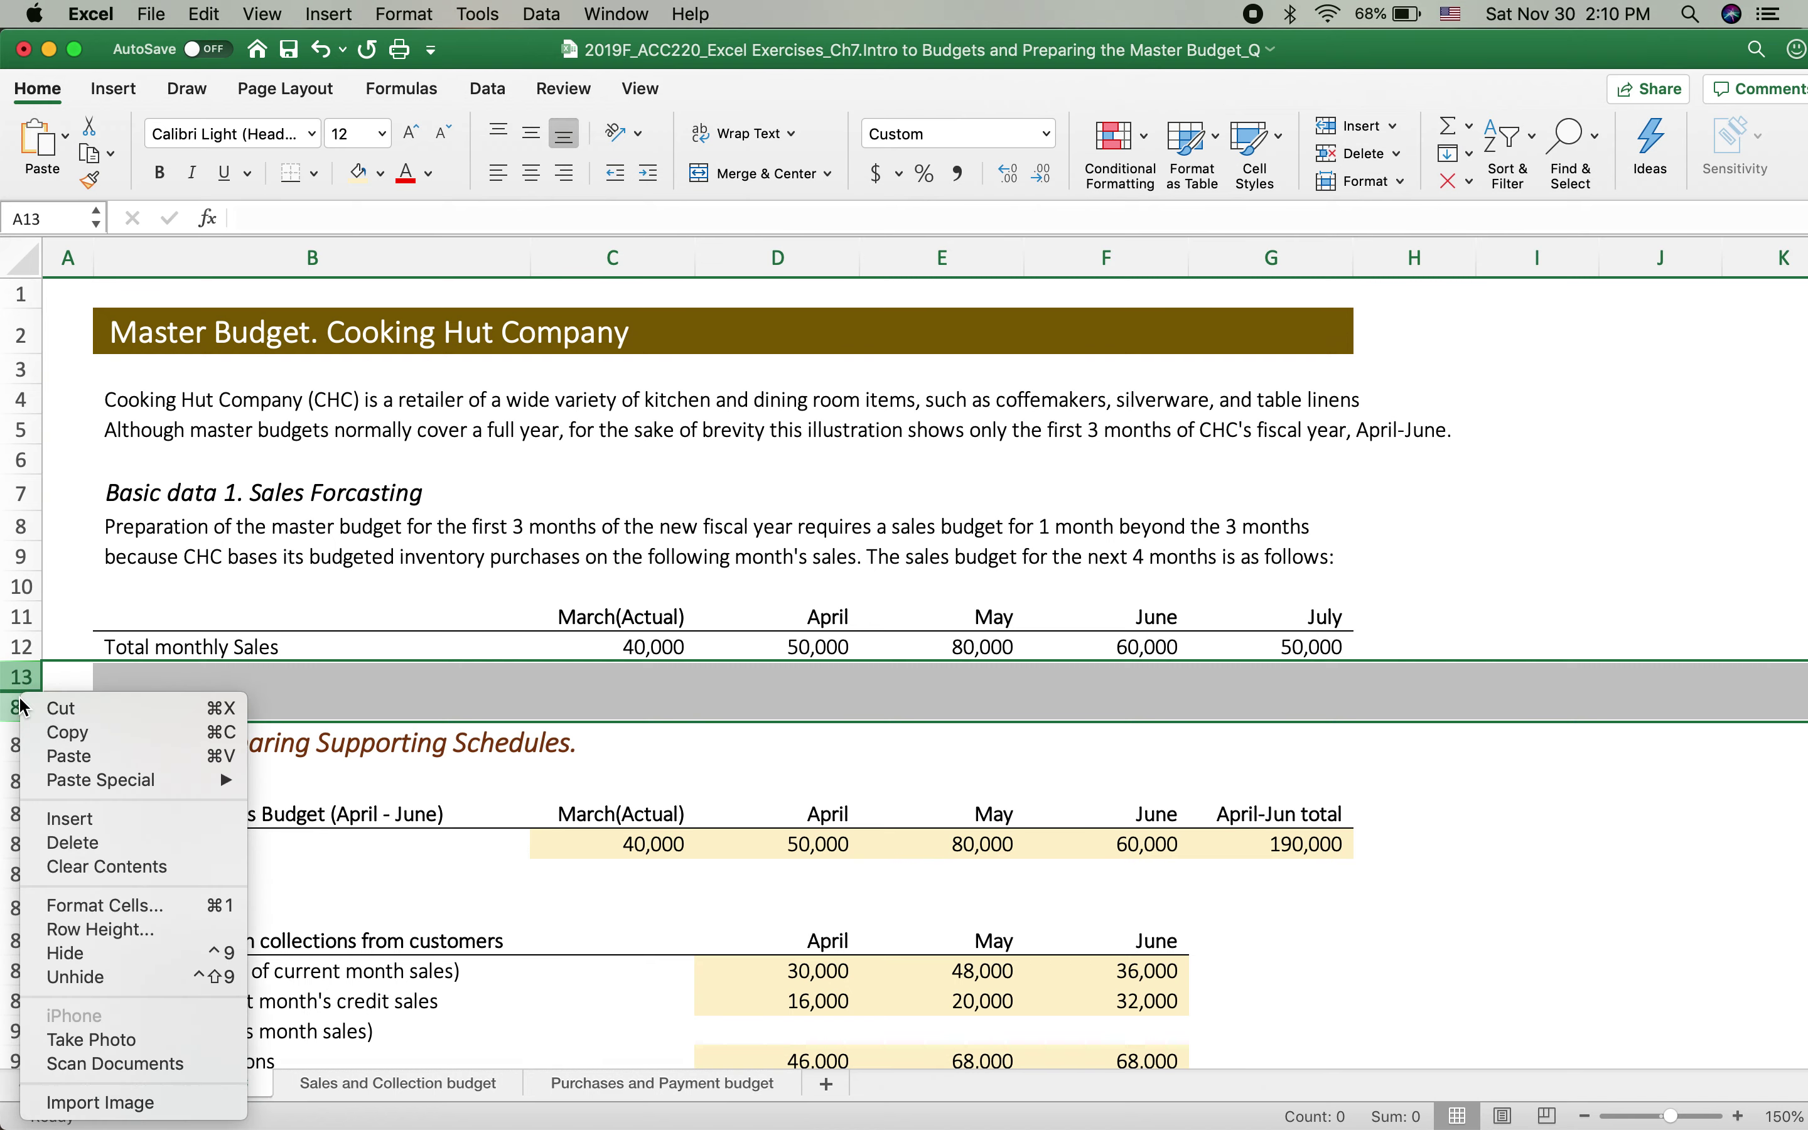
left_click(84, 985)
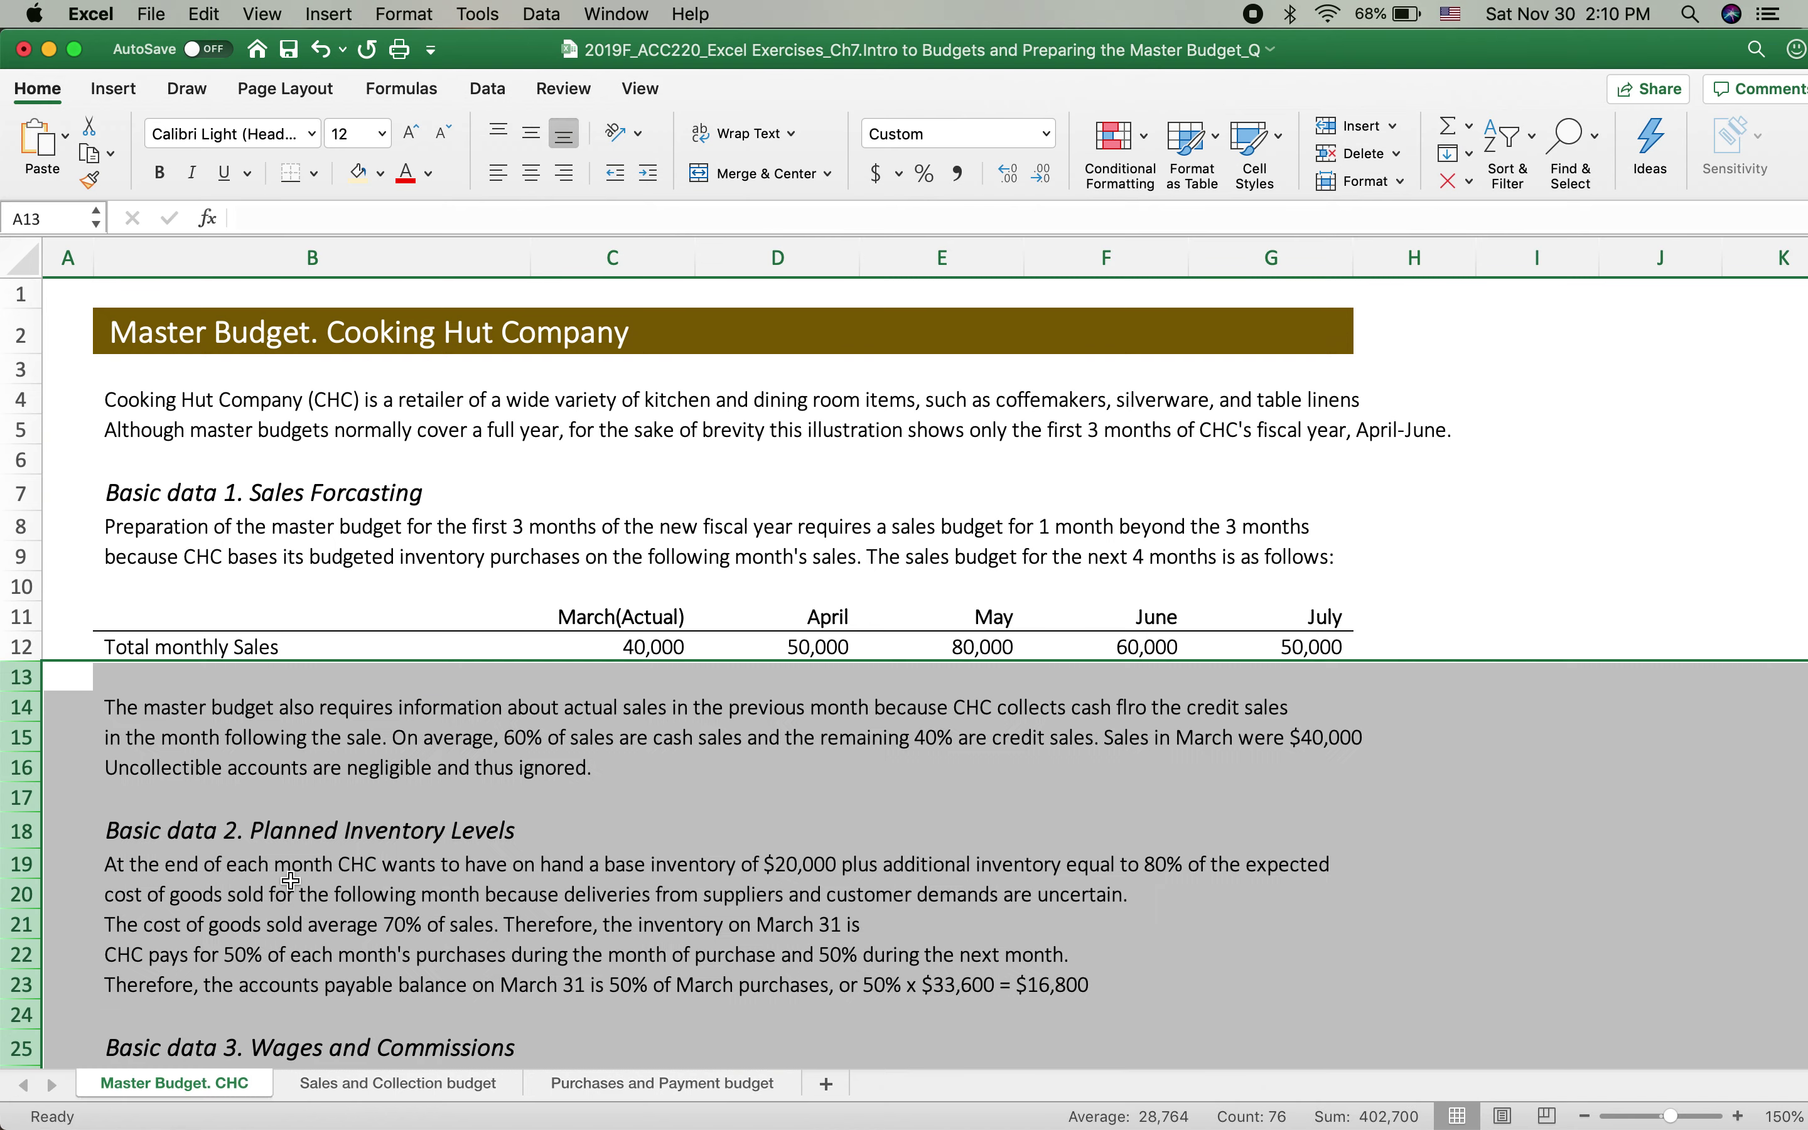
scroll(526, 616, "down", 5)
left_click(283, 573)
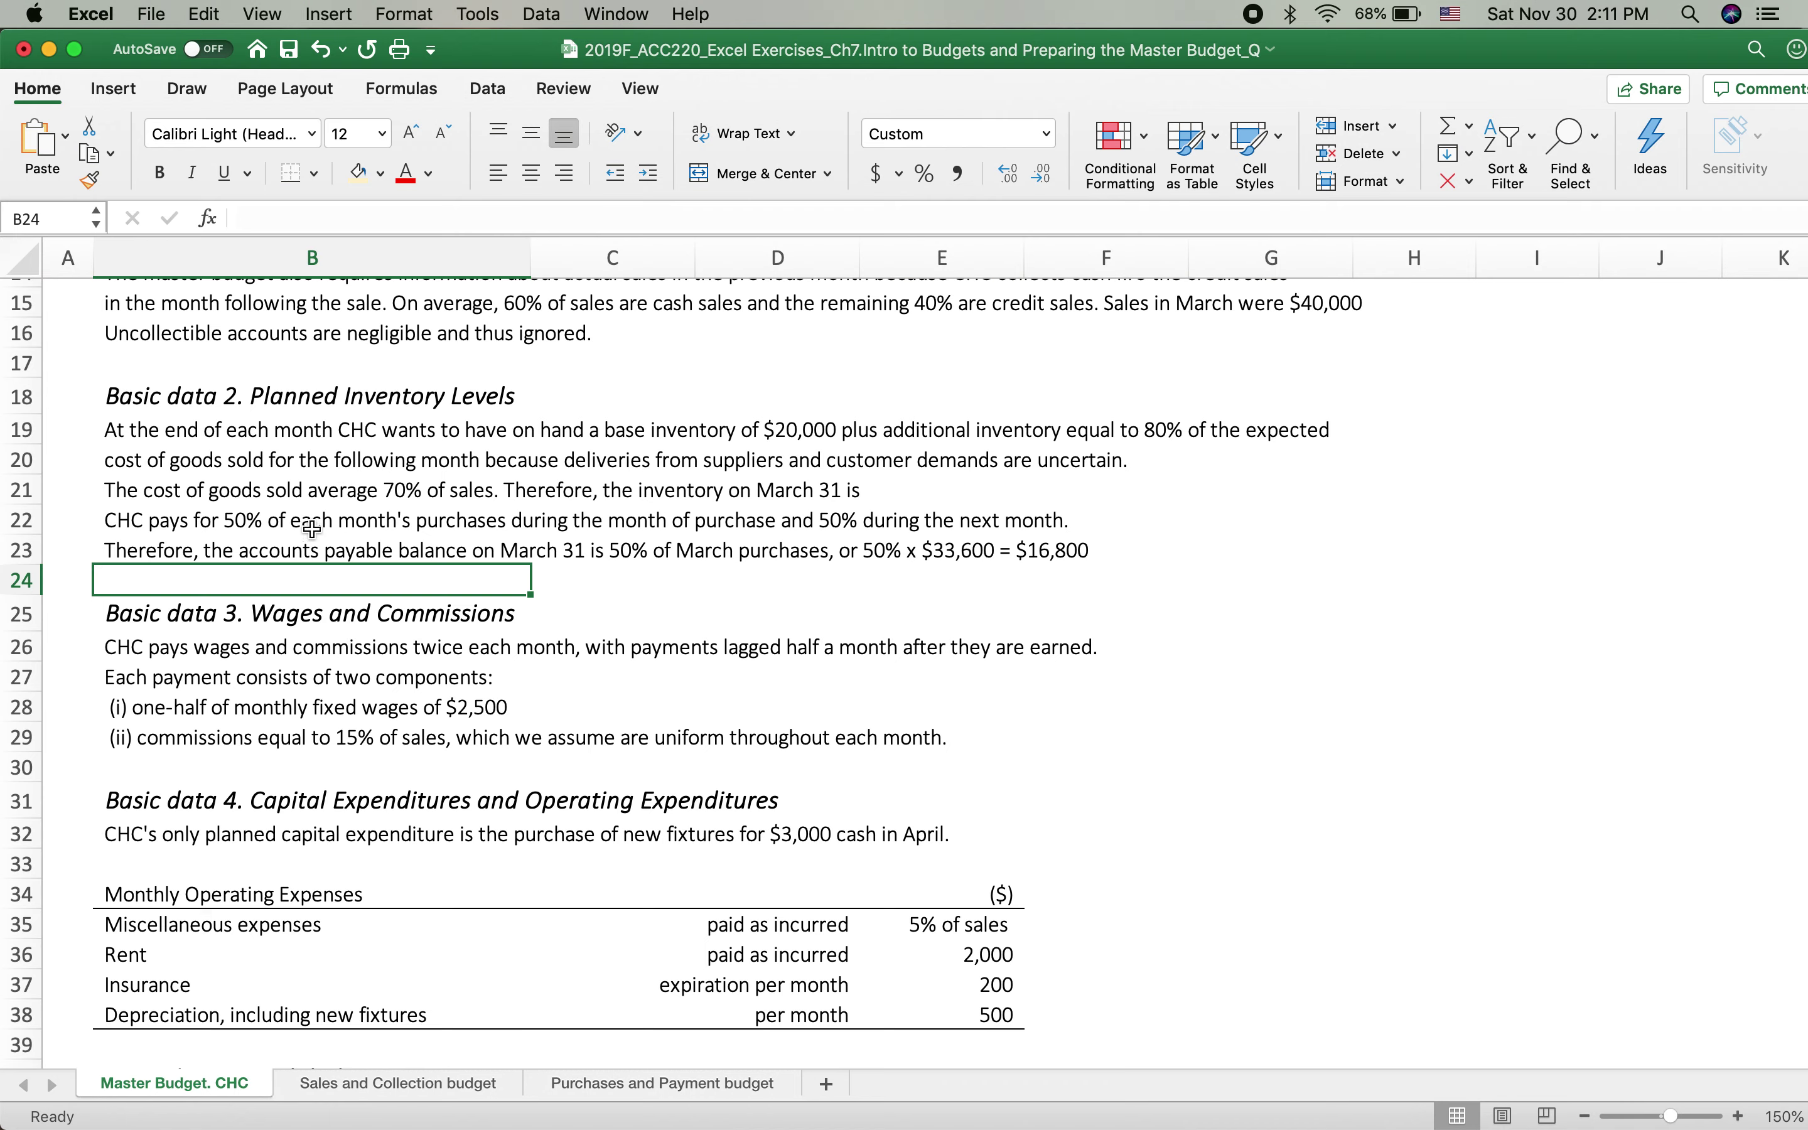
scroll(1238, 685, "up", 7)
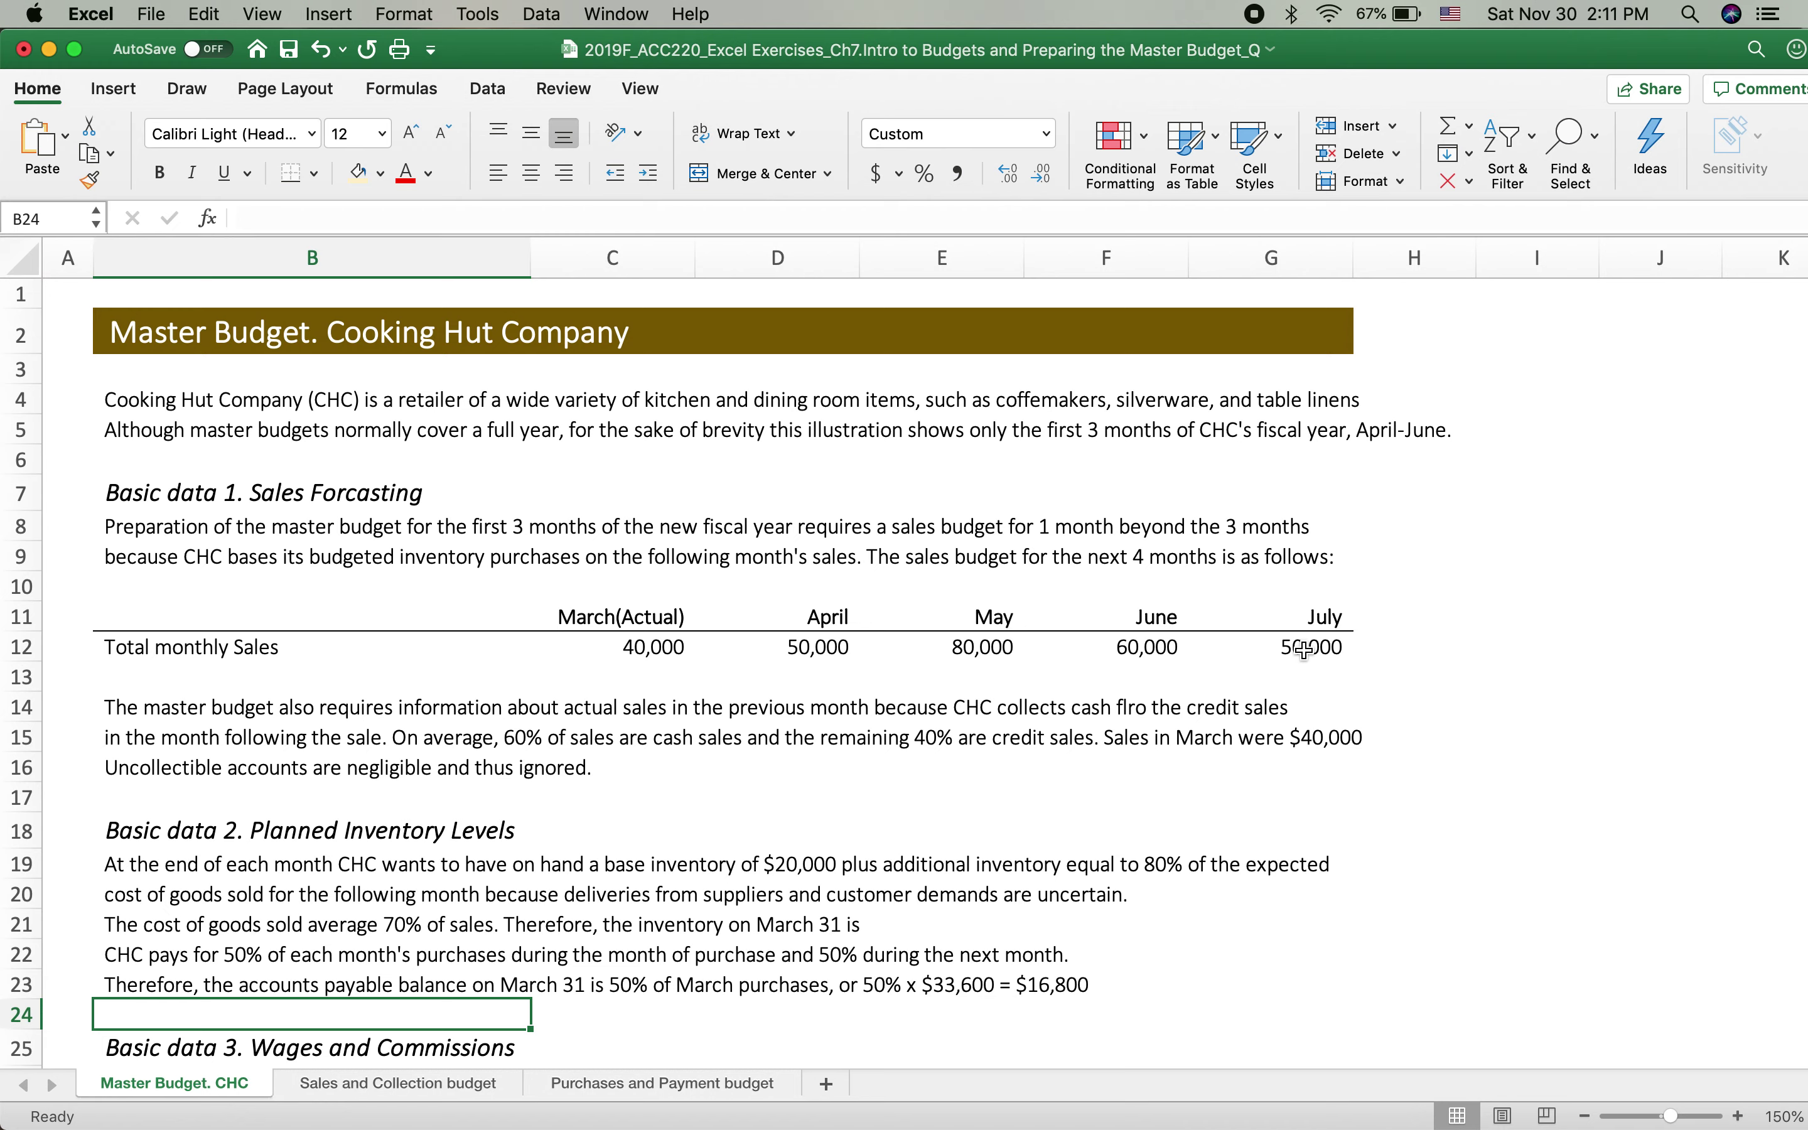
Calculate March's budgeted COGS in C95 of Schedule c as 70% of March sales with the formula =C84*70%.
scroll(784, 897, "down", 5)
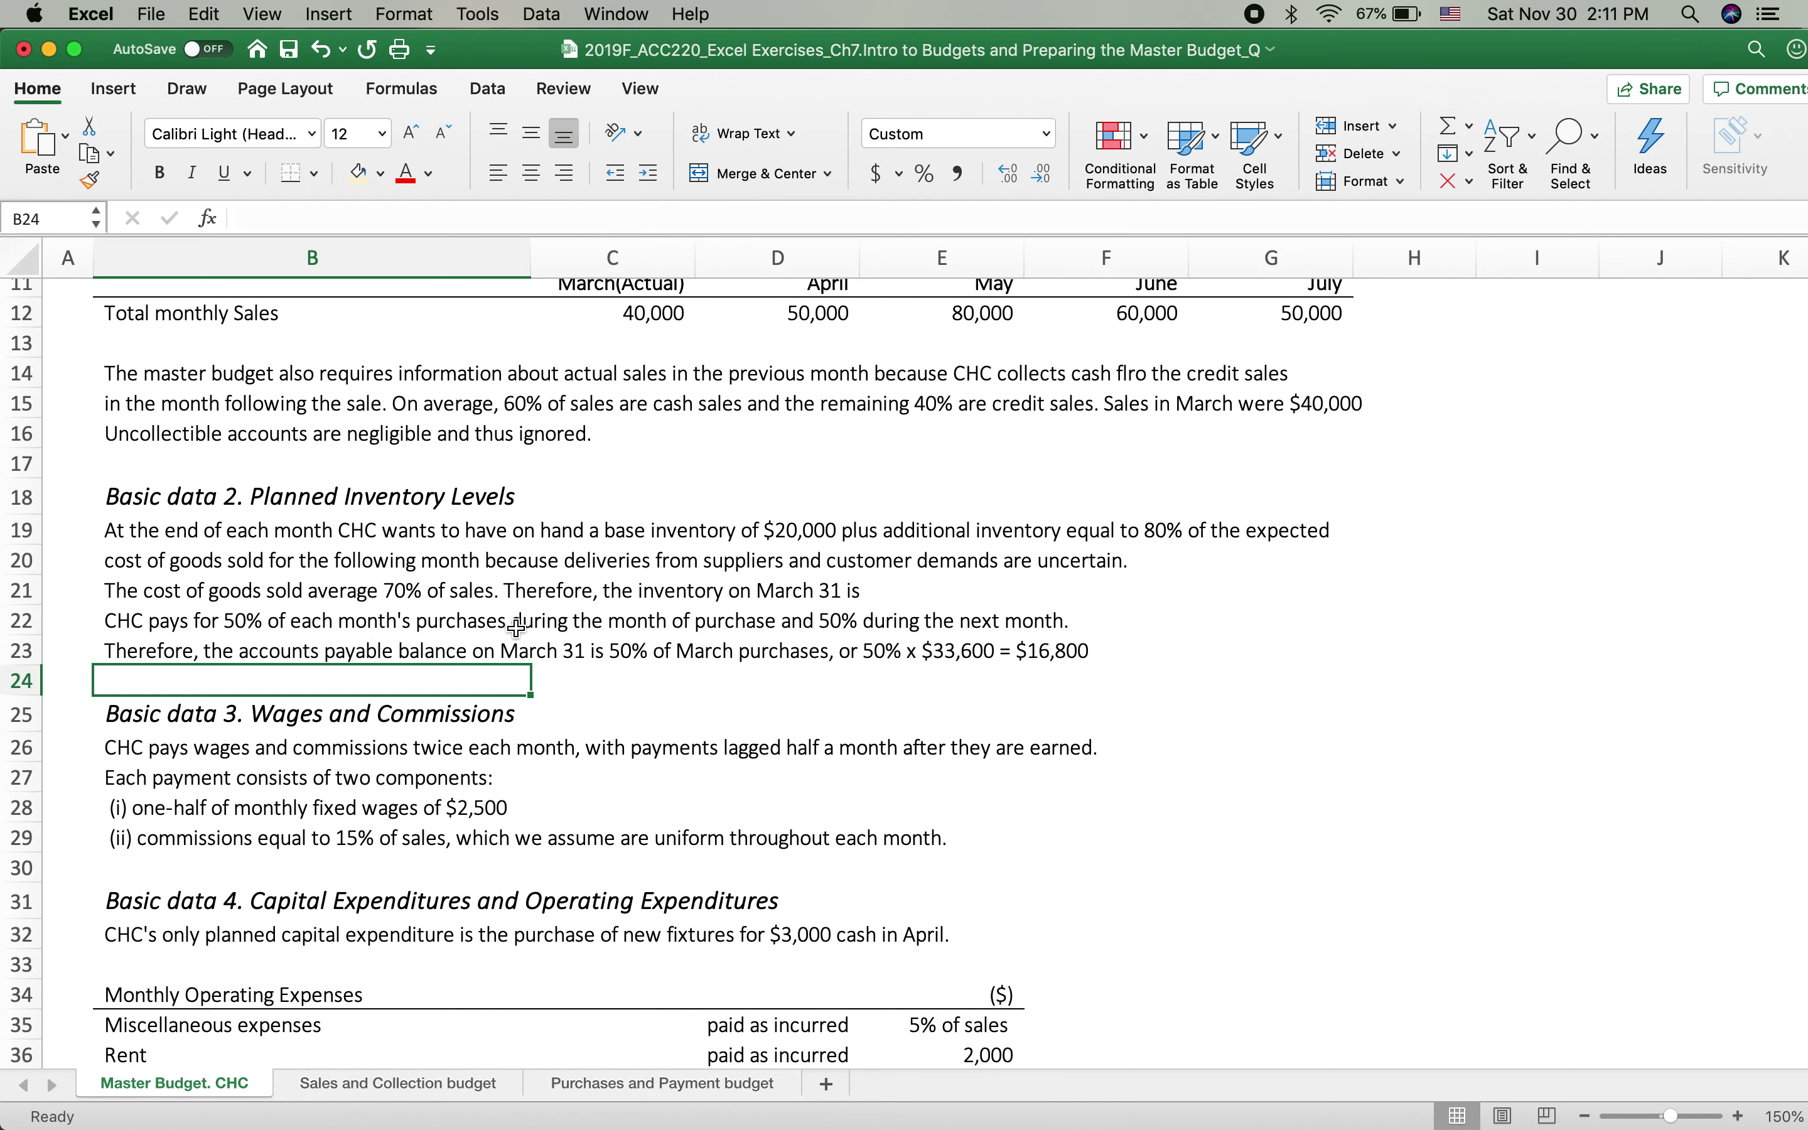
scroll(714, 861, "down", 20)
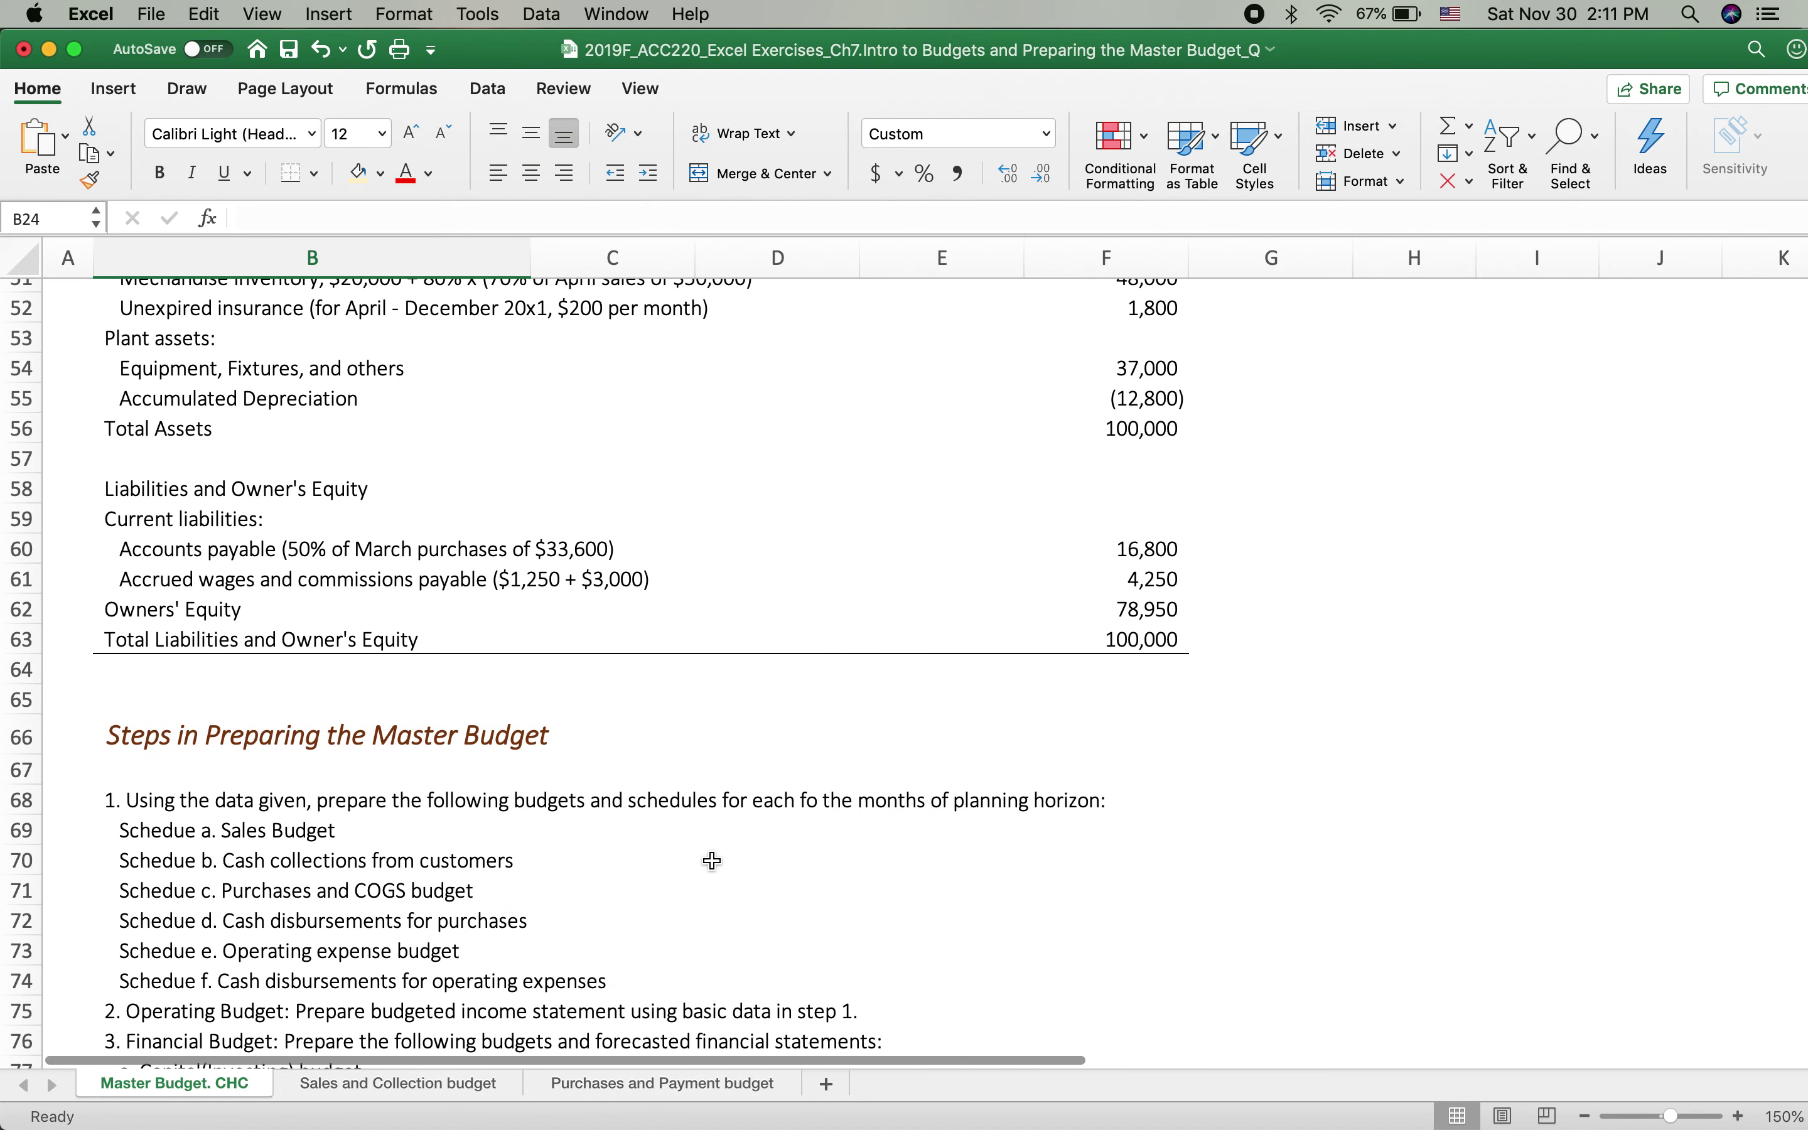
scroll(714, 860, "down", 14)
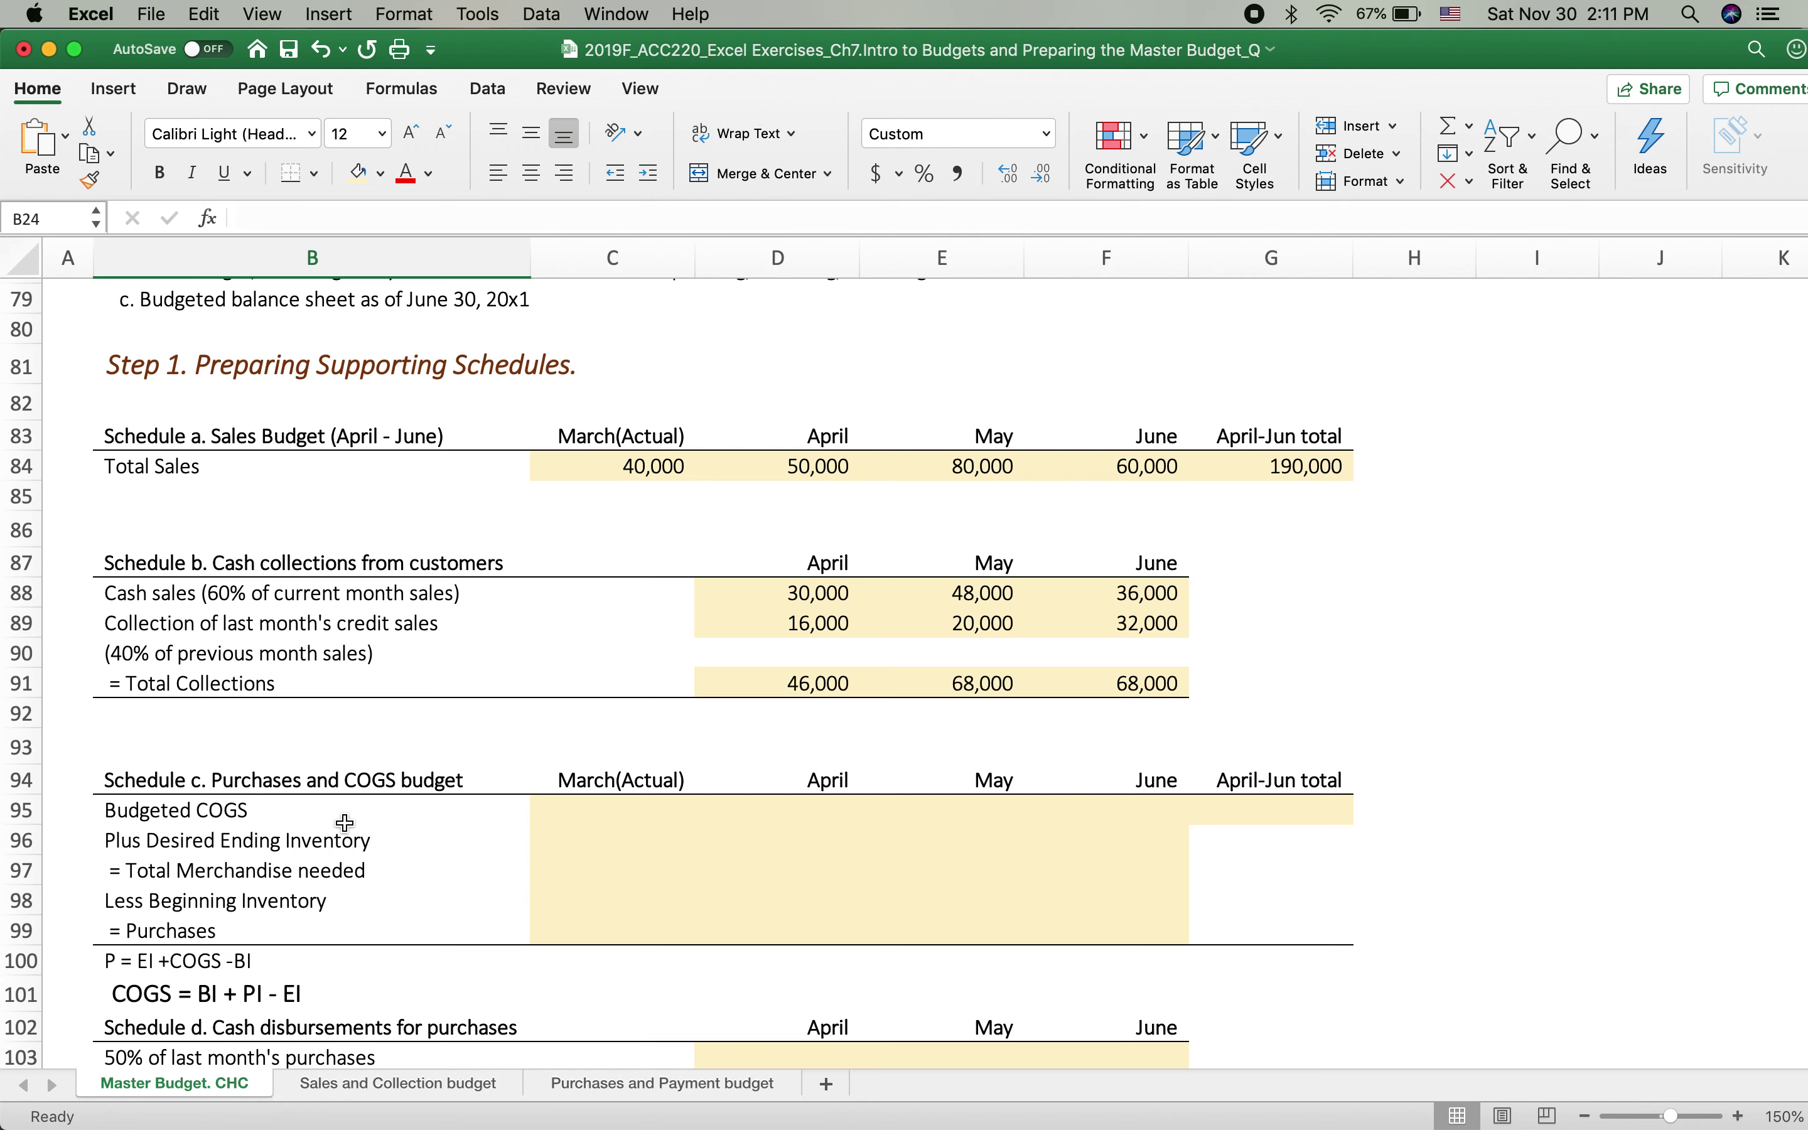
left_click(606, 807)
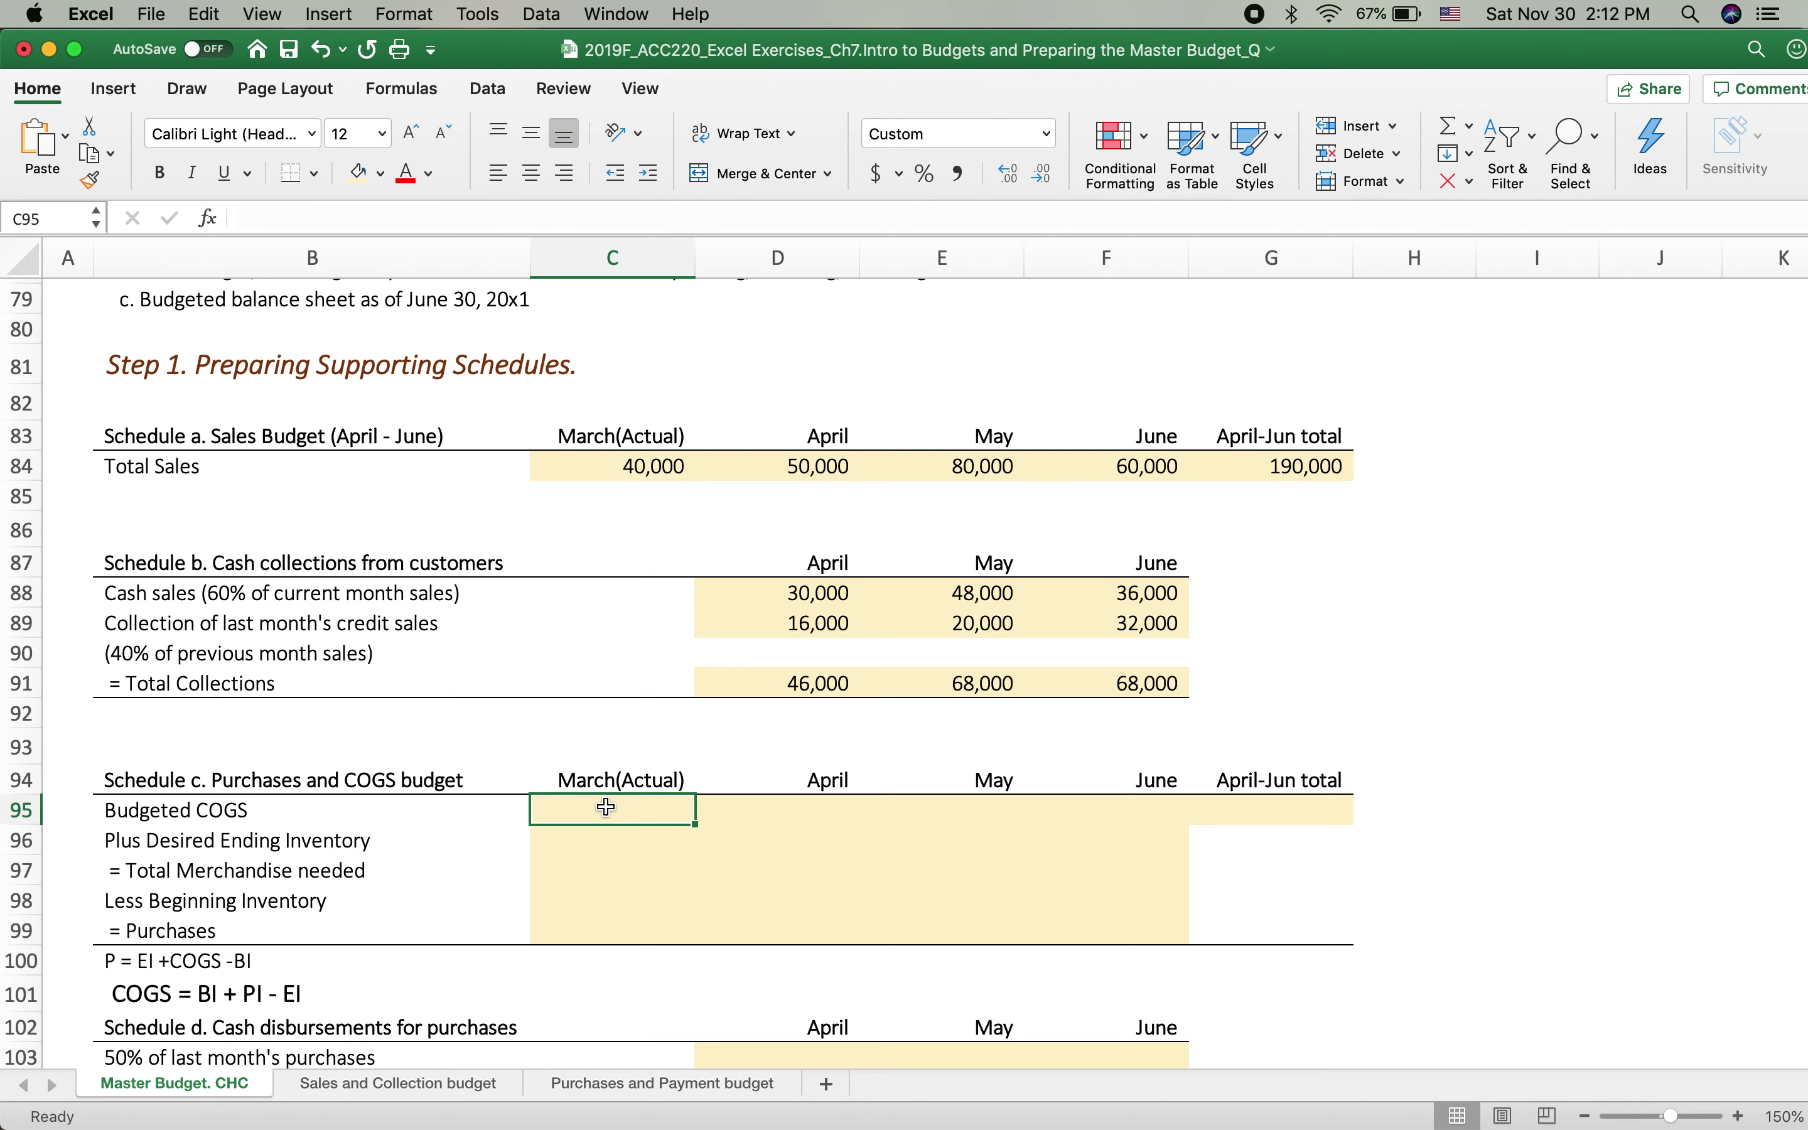
type("=")
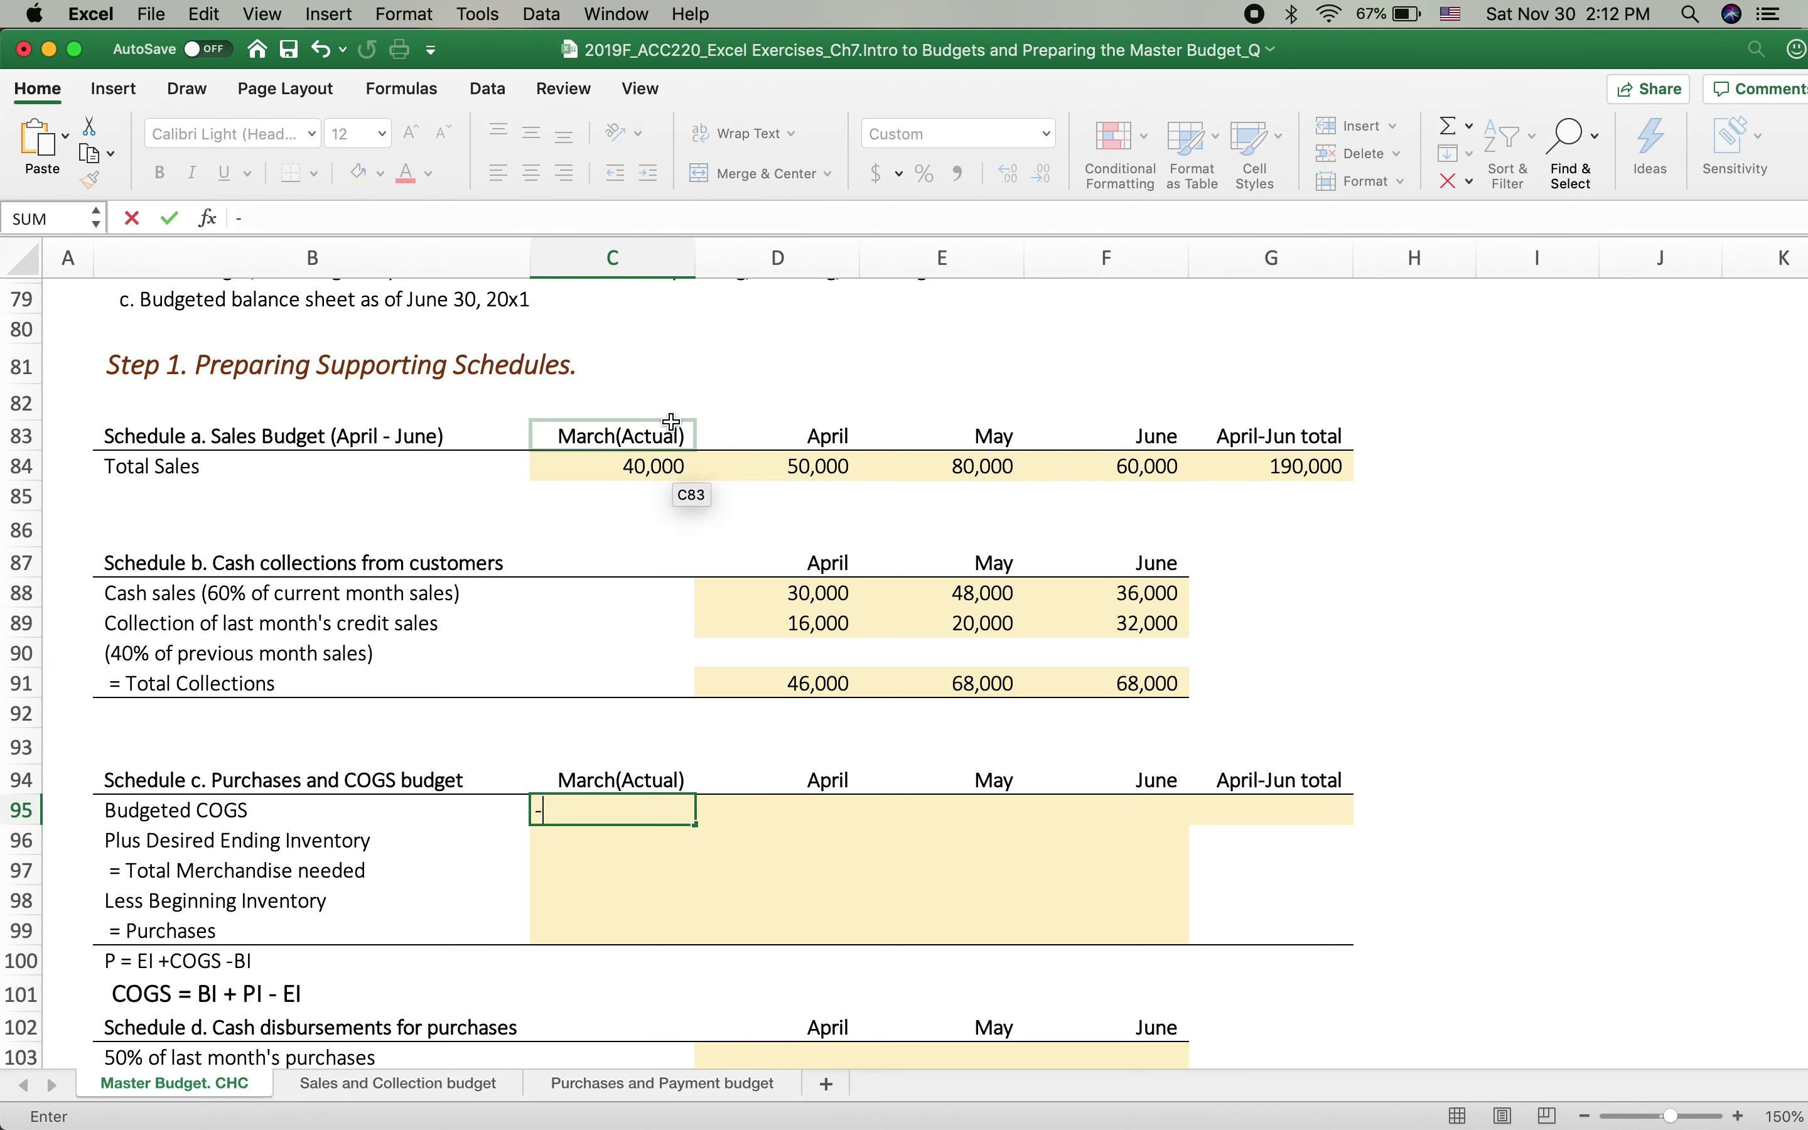
left_click(614, 464)
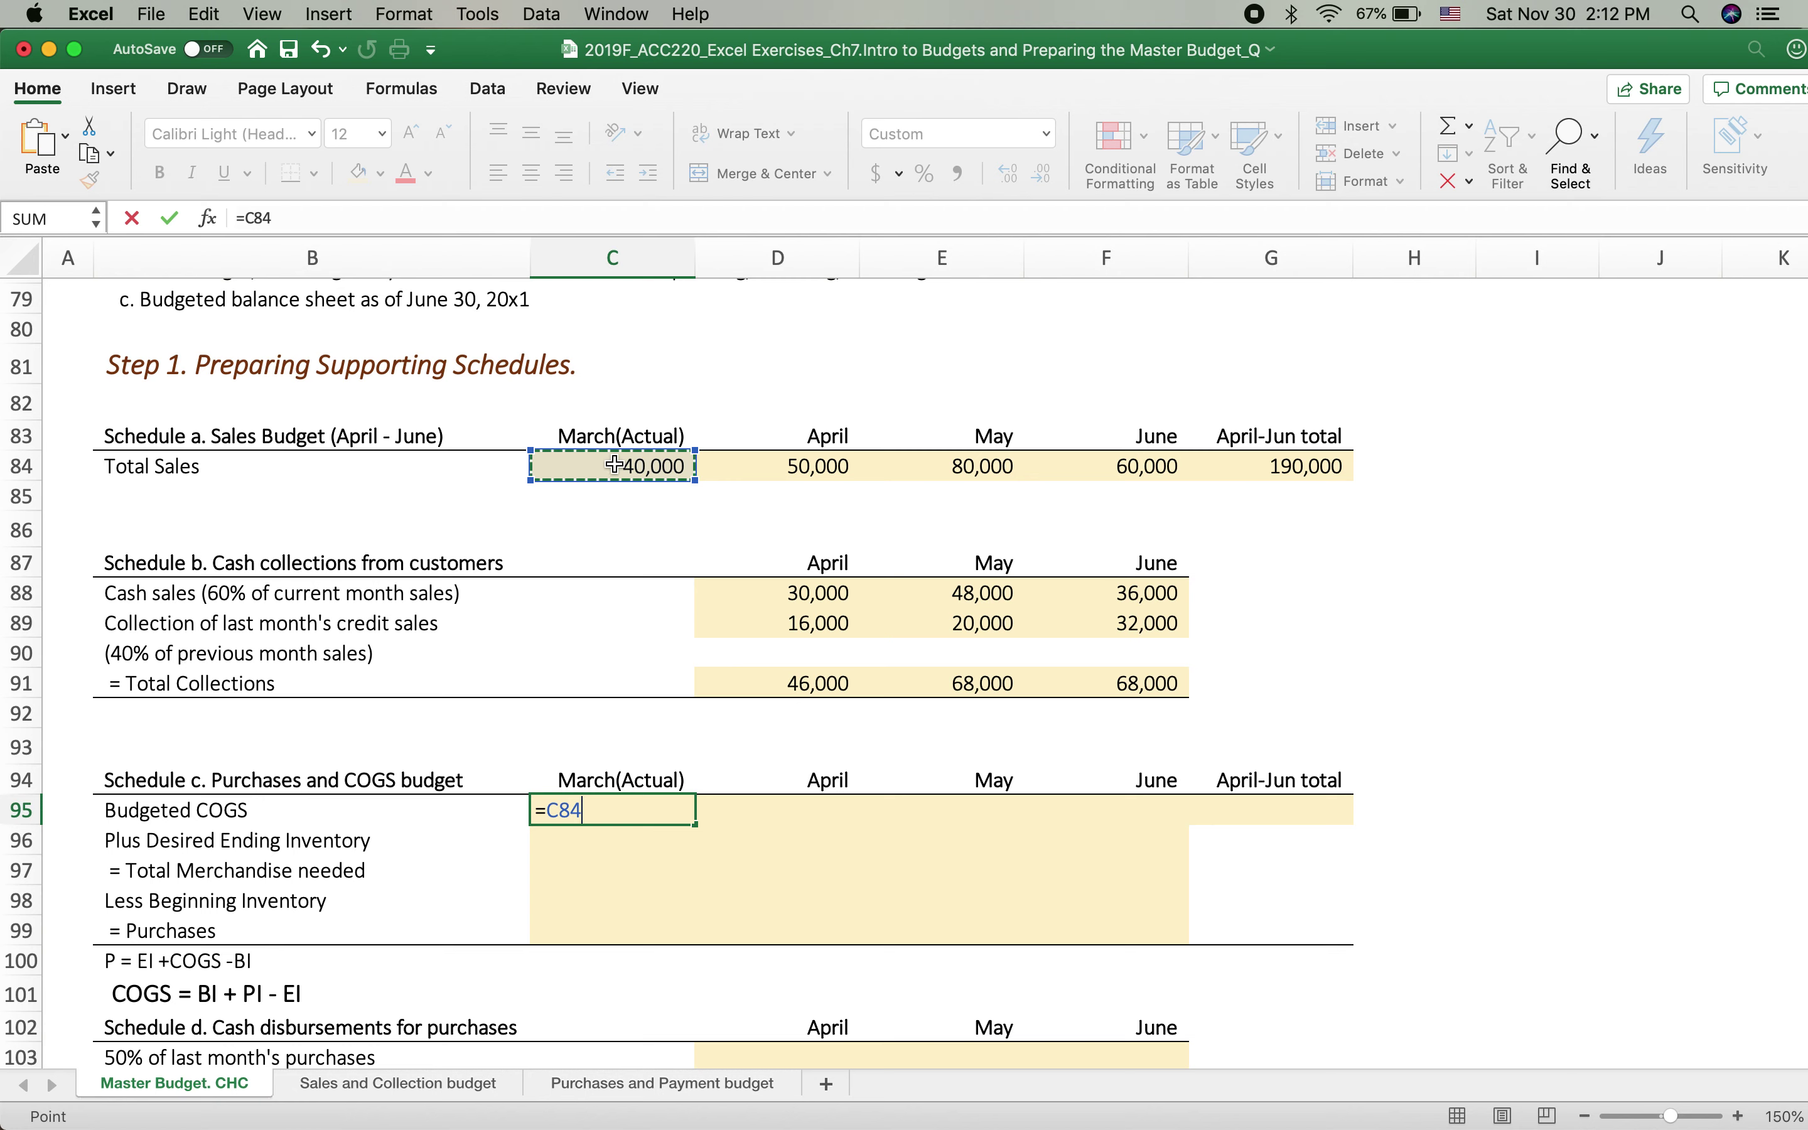
type("*70%")
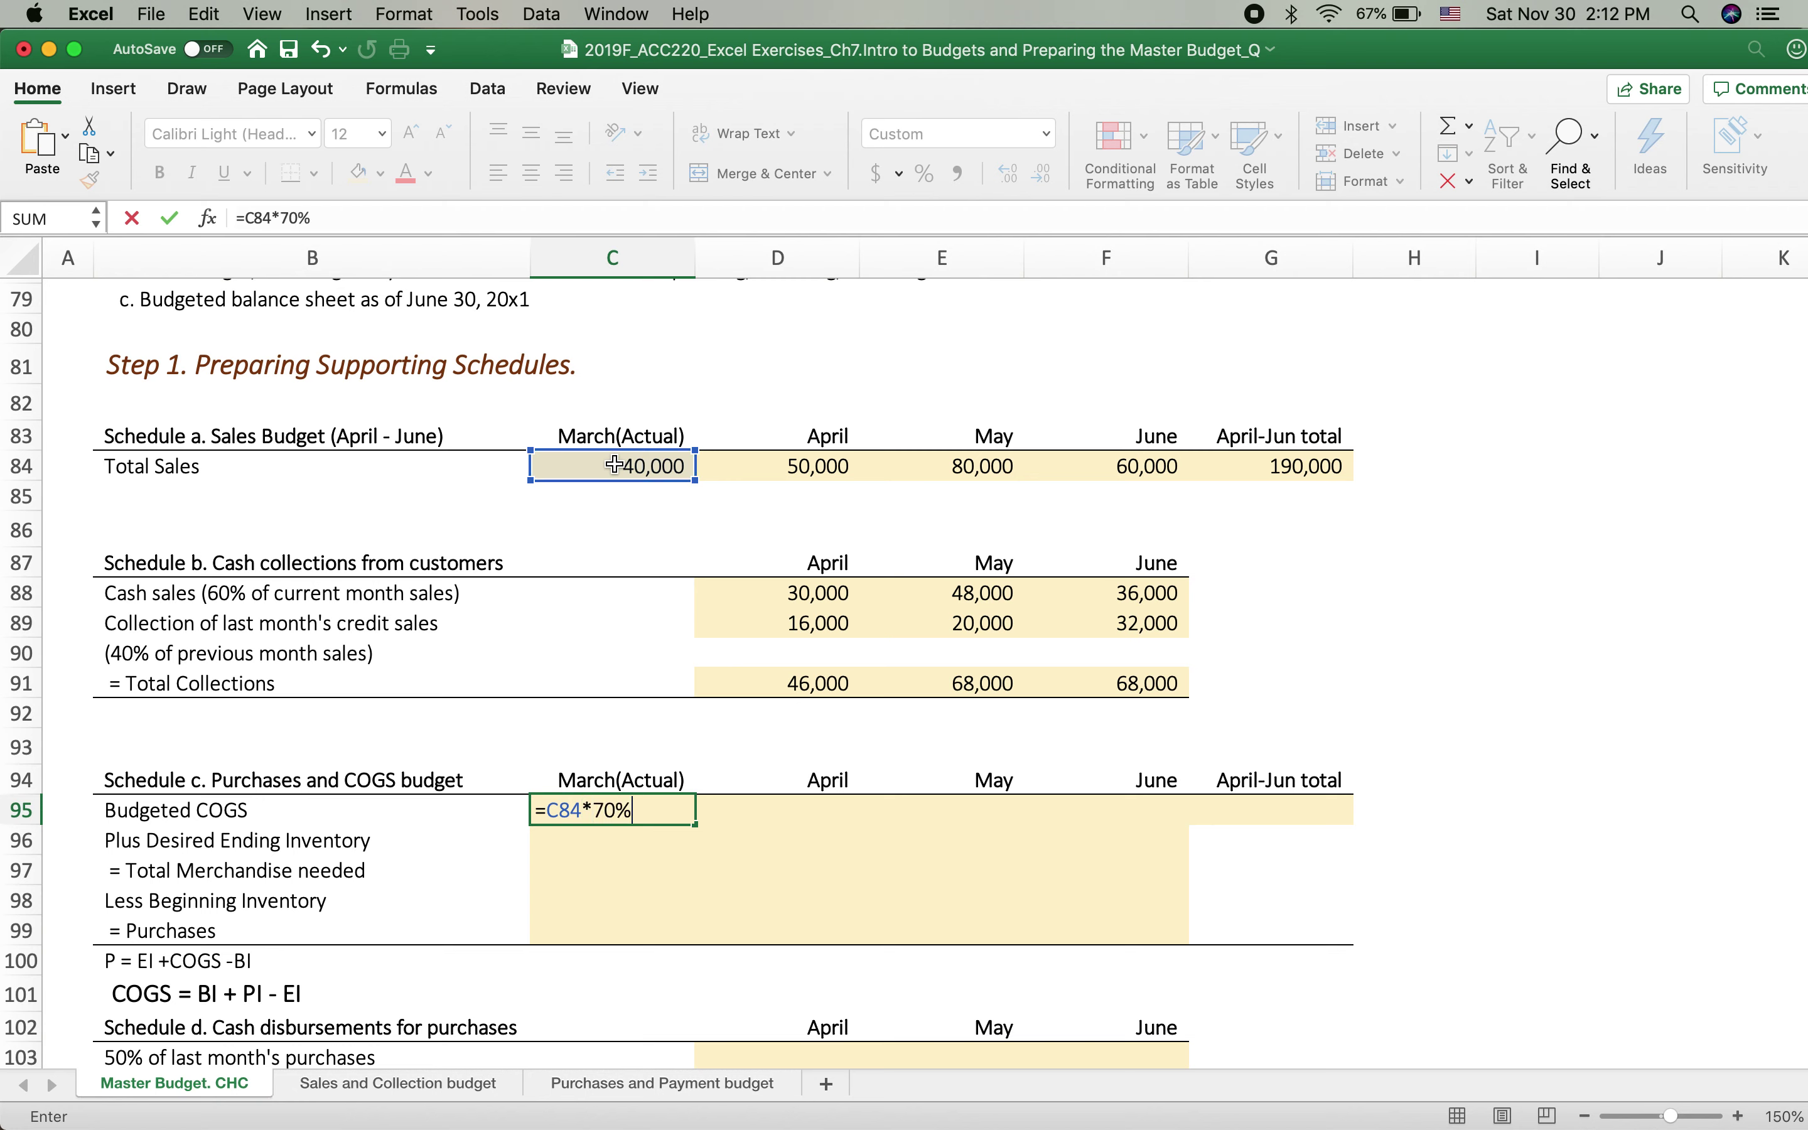
key("Return")
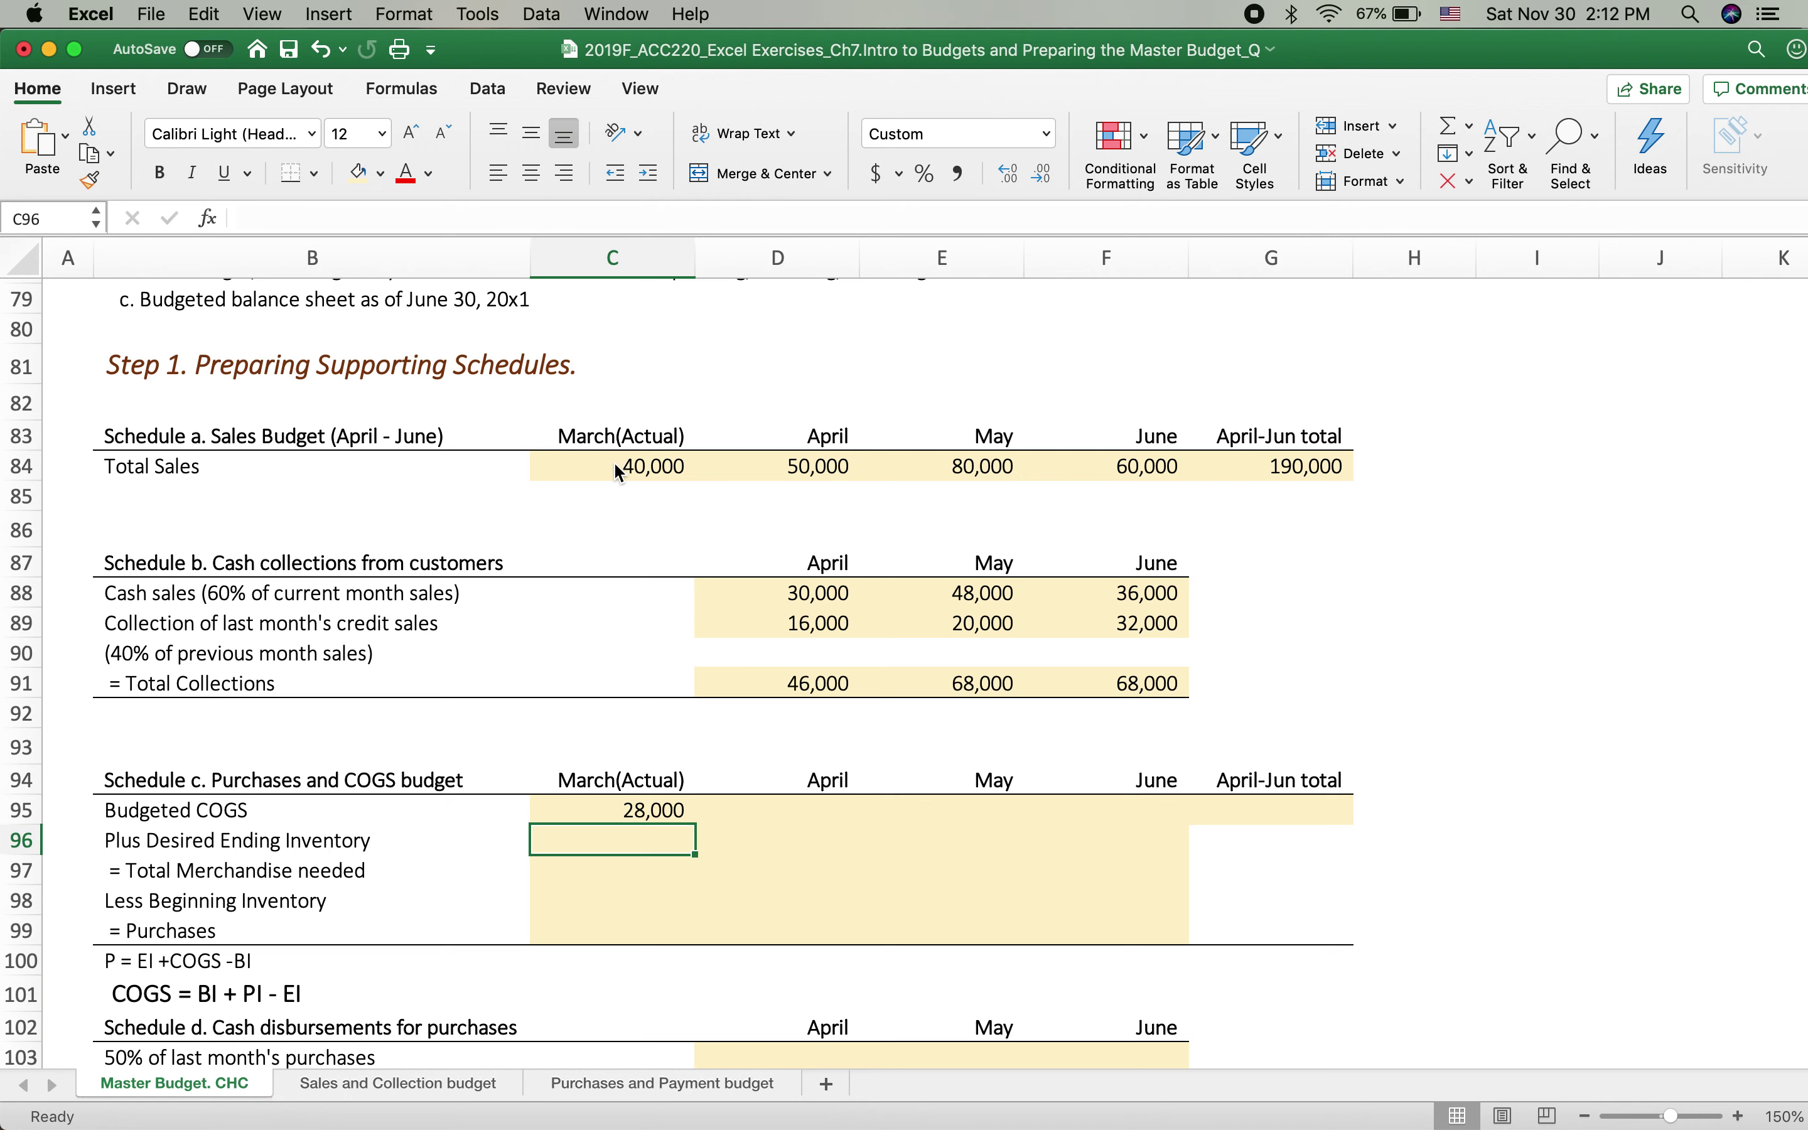
Calculate March's desired ending inventory in C96 as the base inventory plus 80% of April's COGS, using =20000+80%*D95.
type("=")
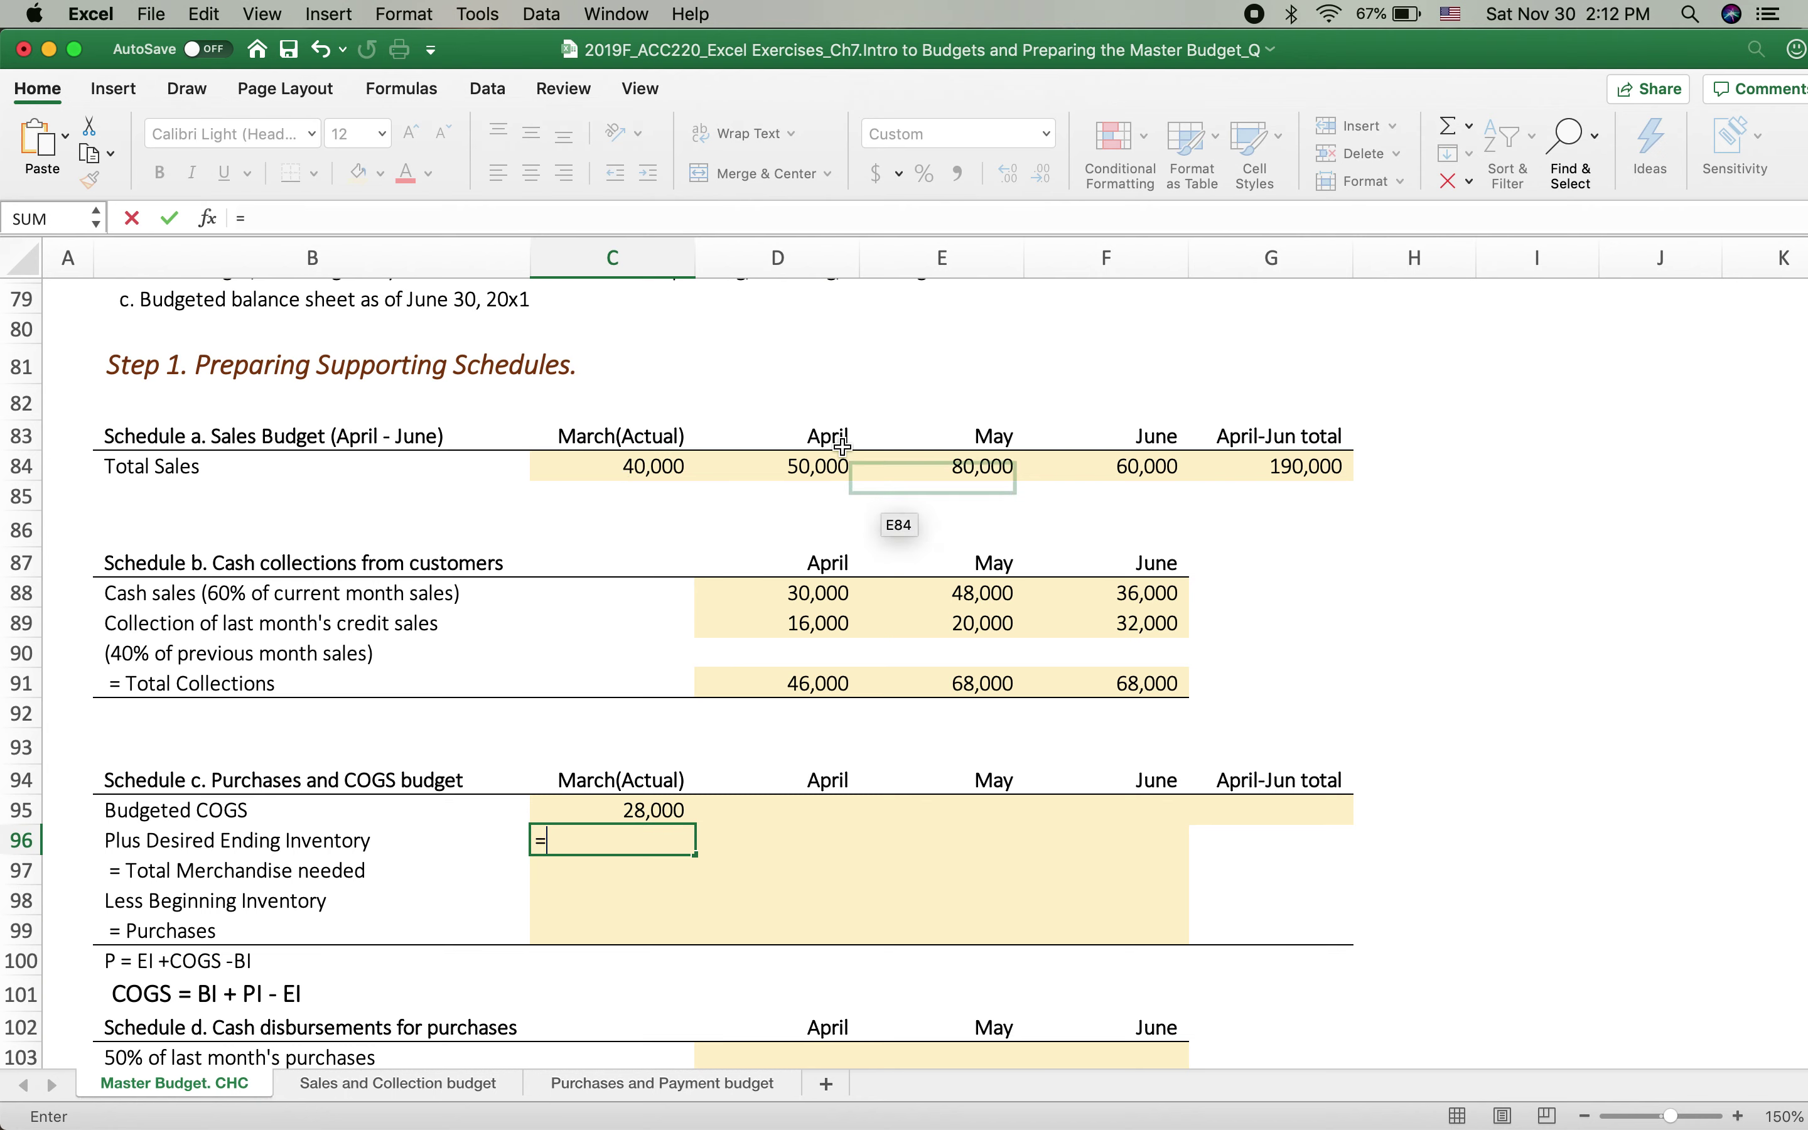
scroll(685, 457, "up", 10)
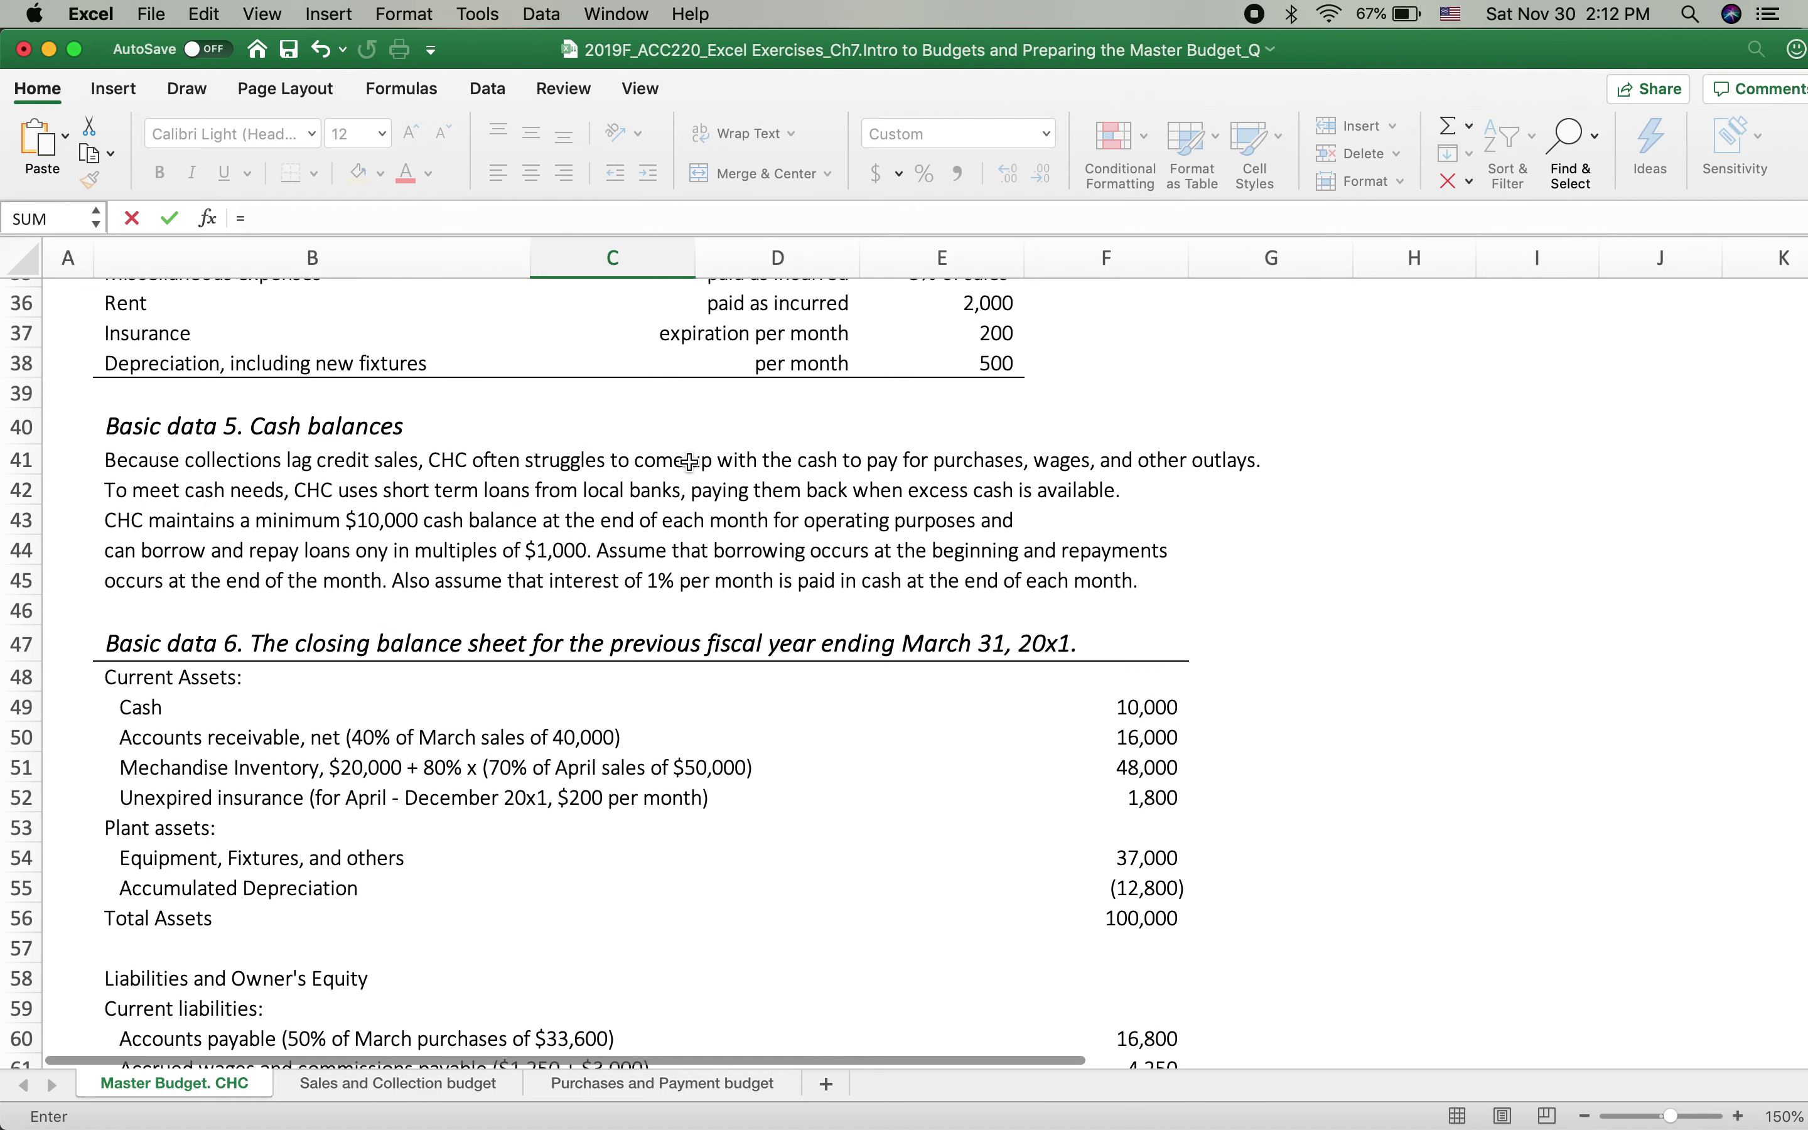
scroll(689, 461, "up", 7)
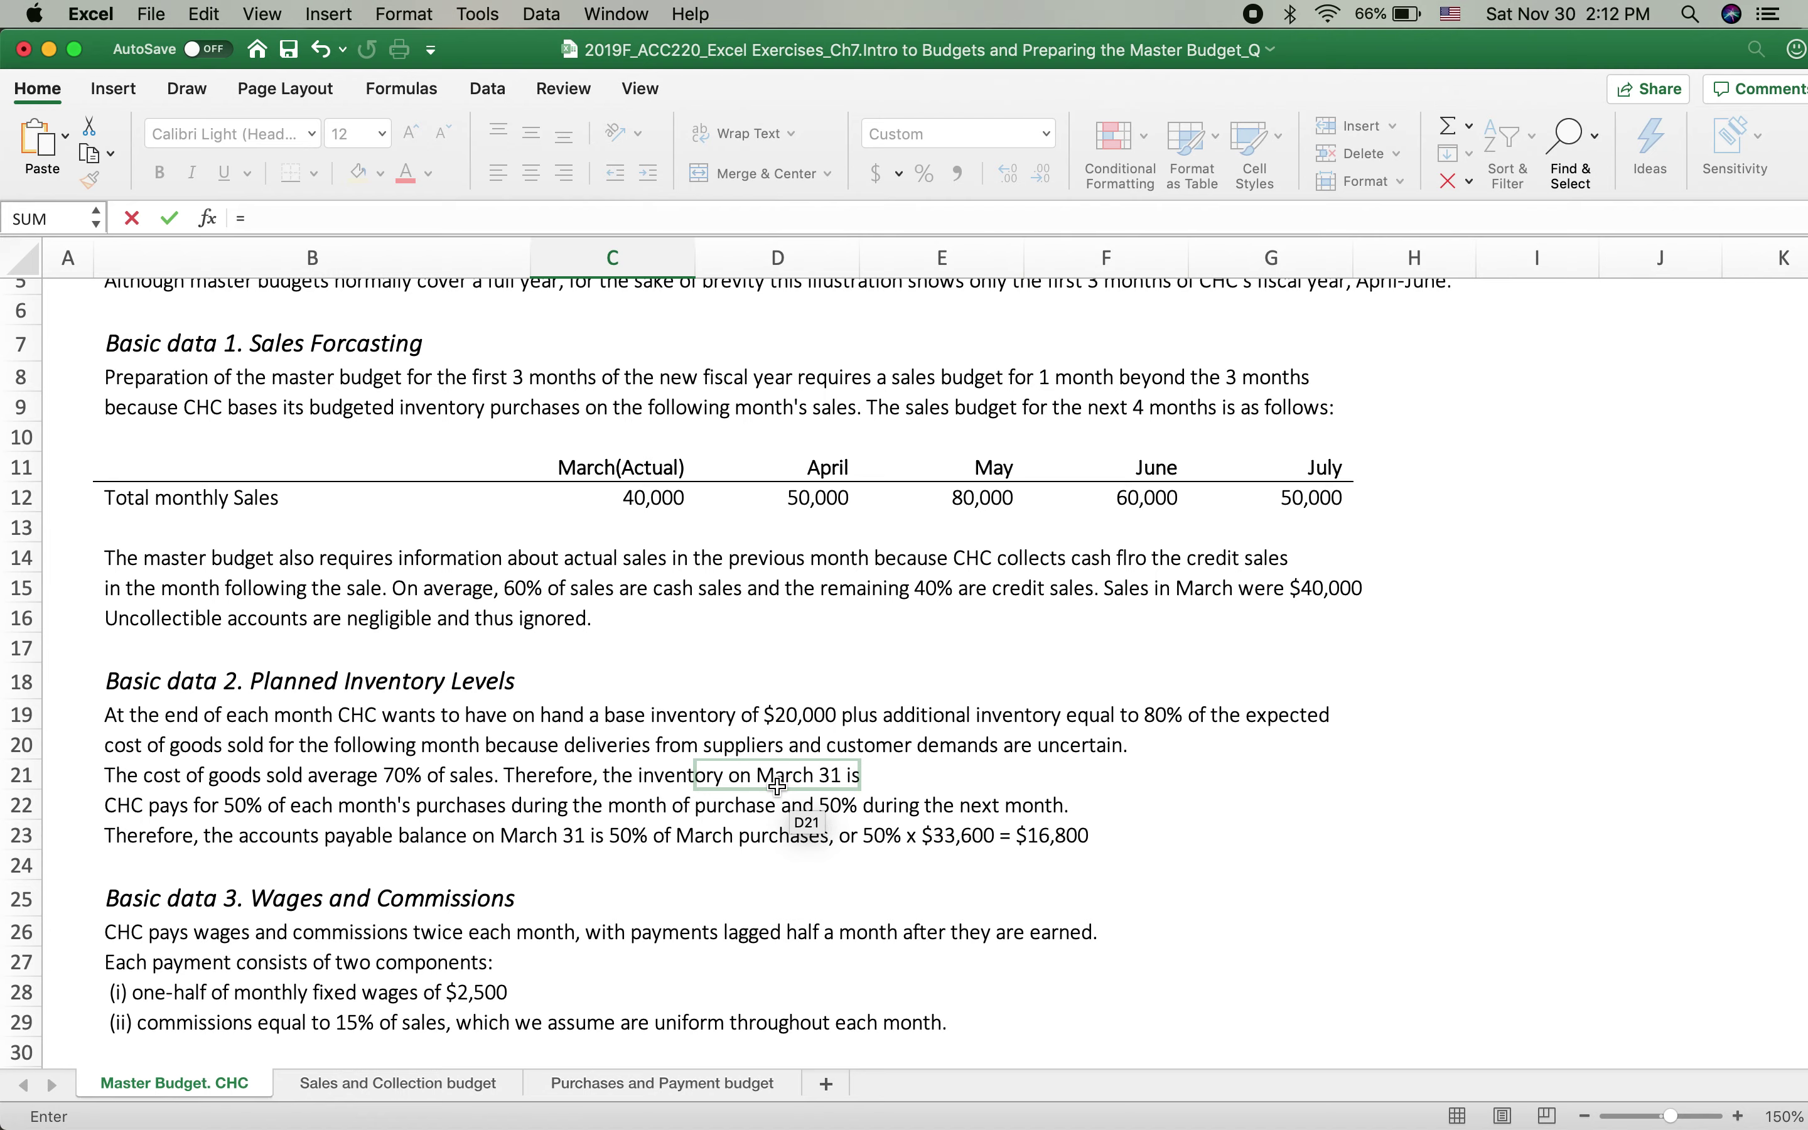
scroll(777, 786, "down", 20)
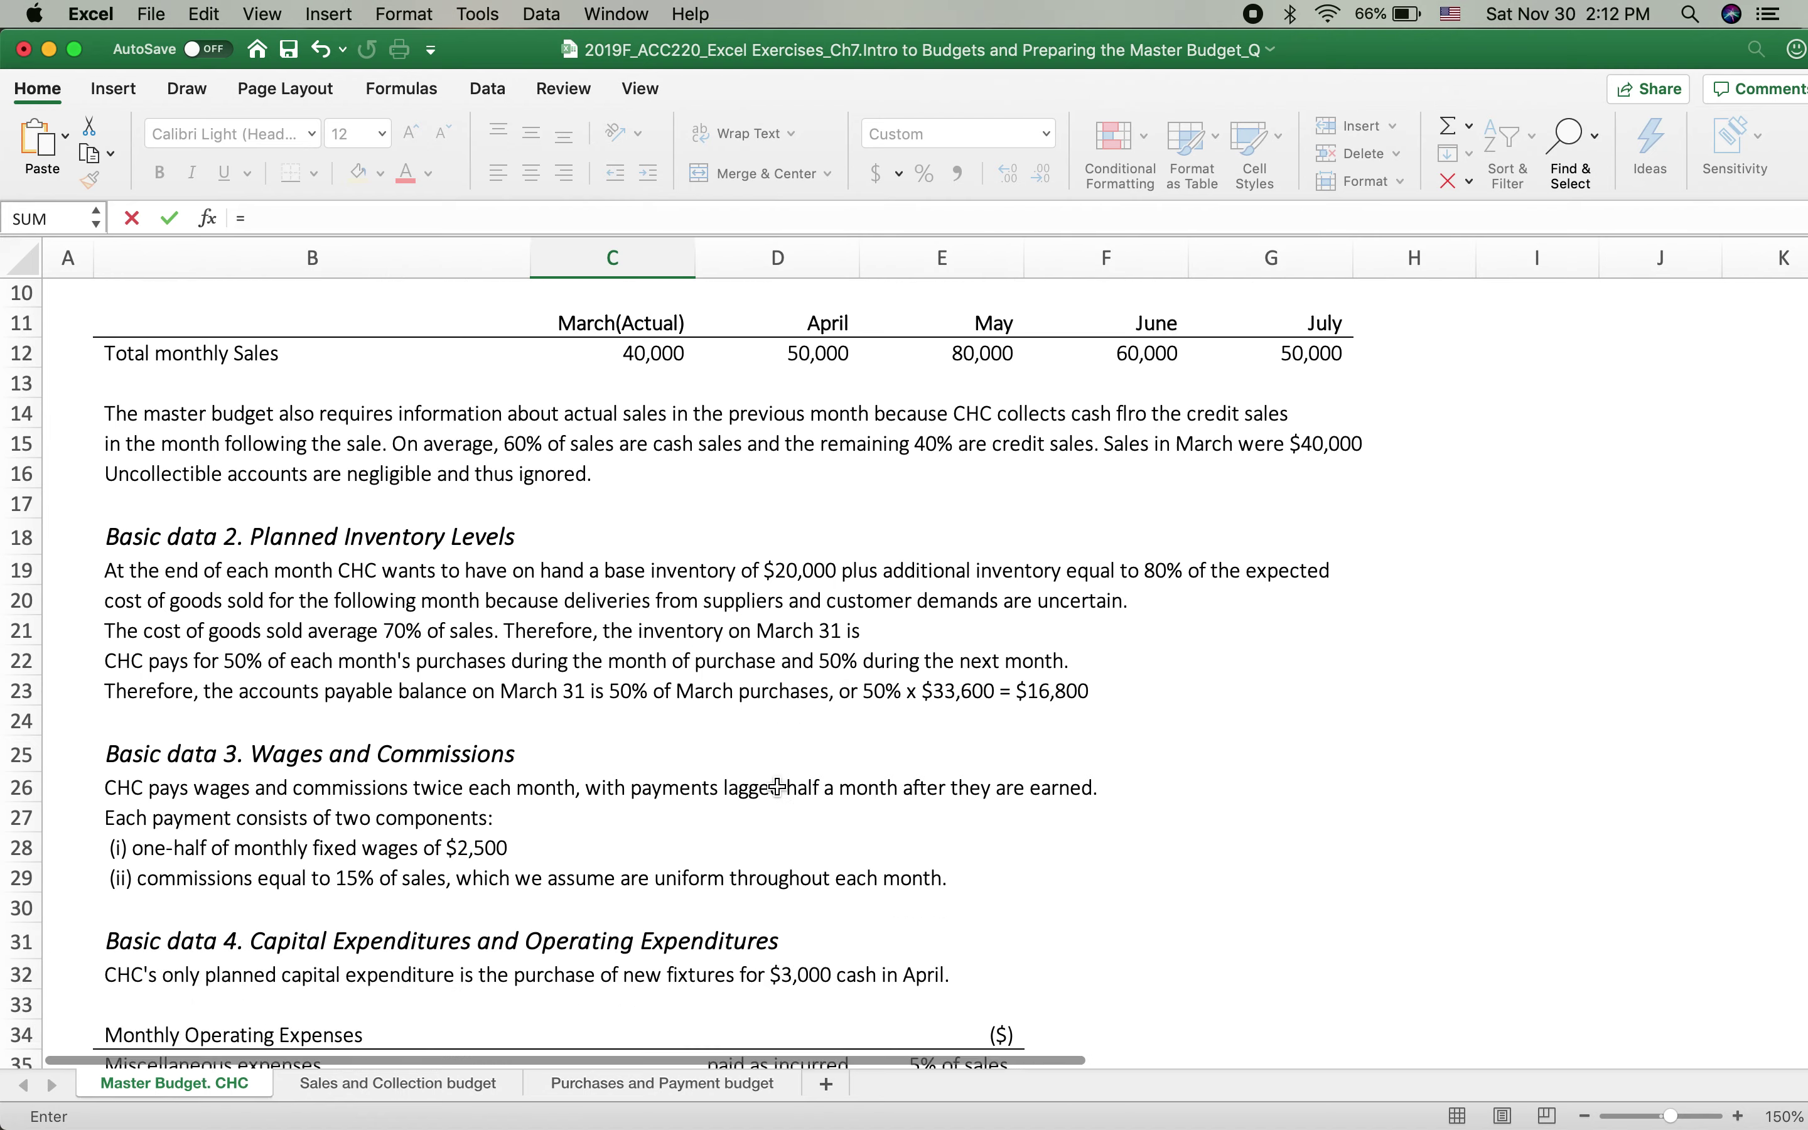
scroll(777, 786, "down", 8)
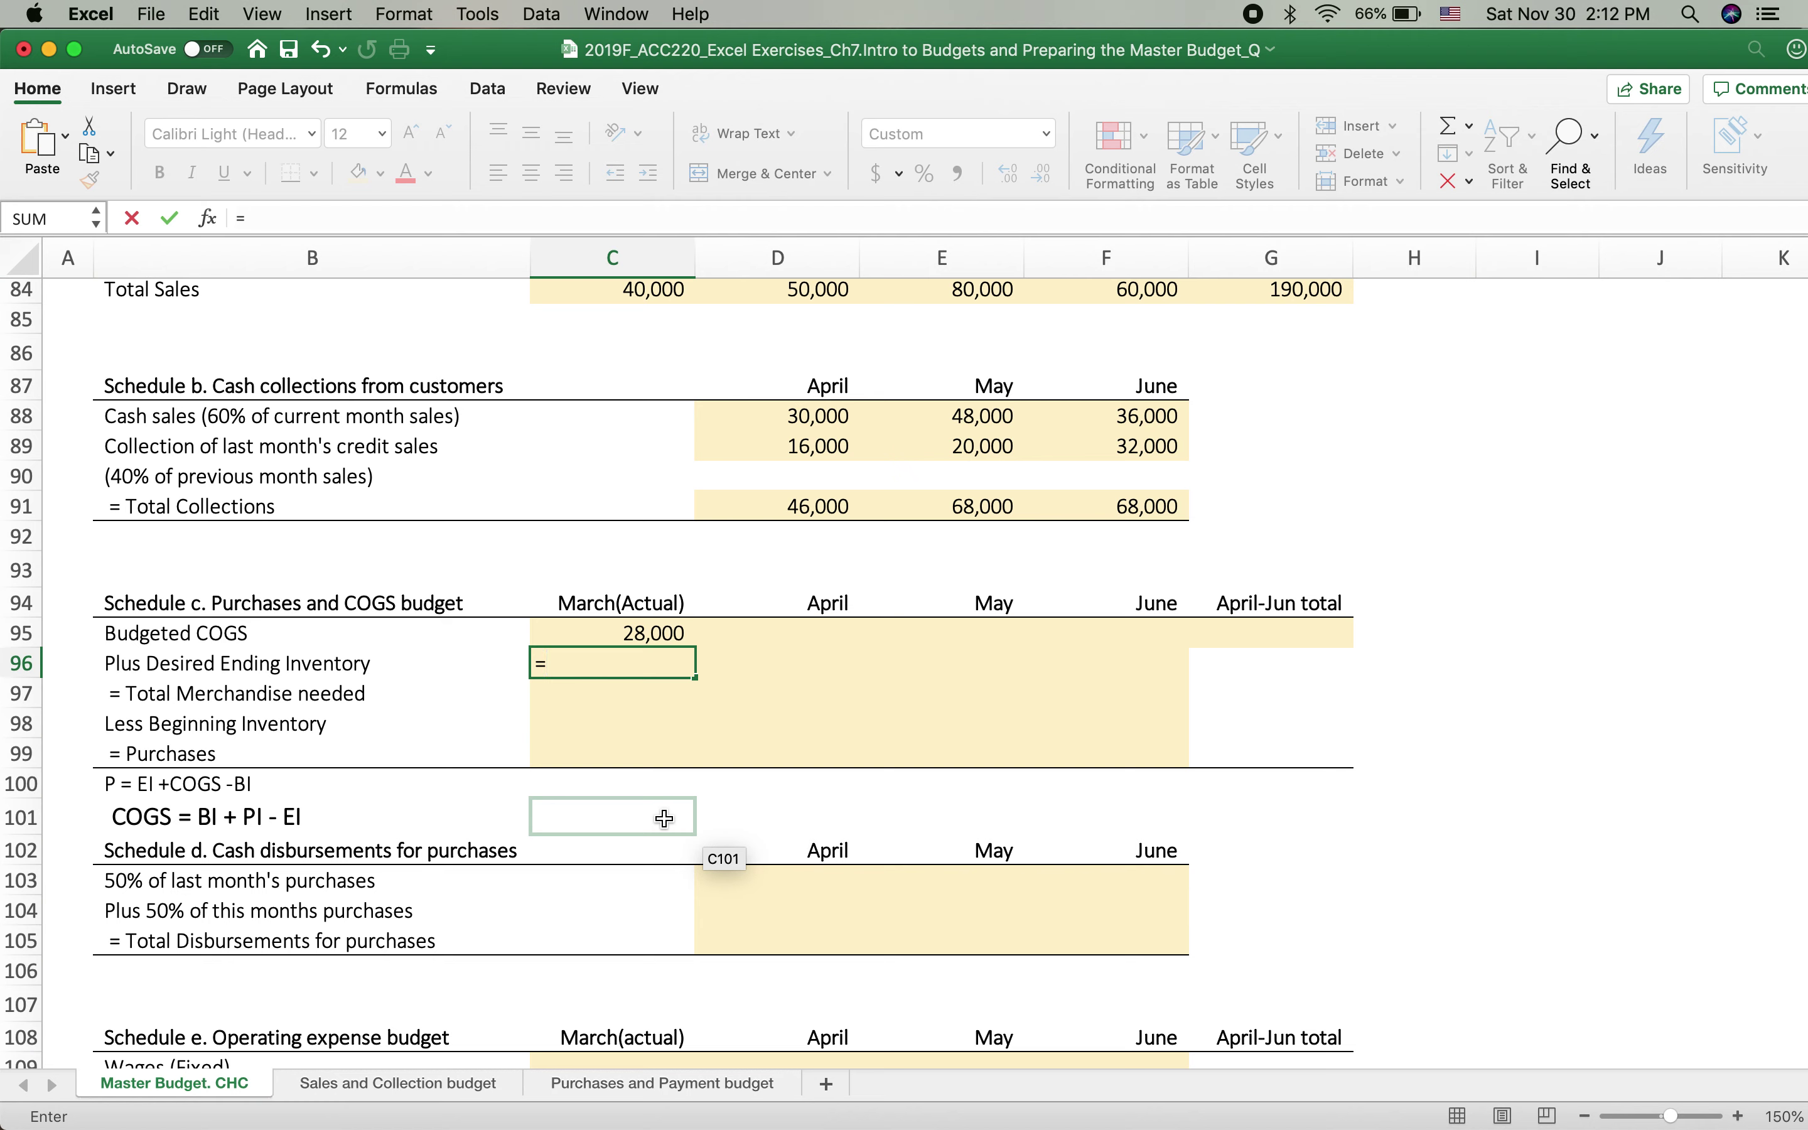
type("20000+80%")
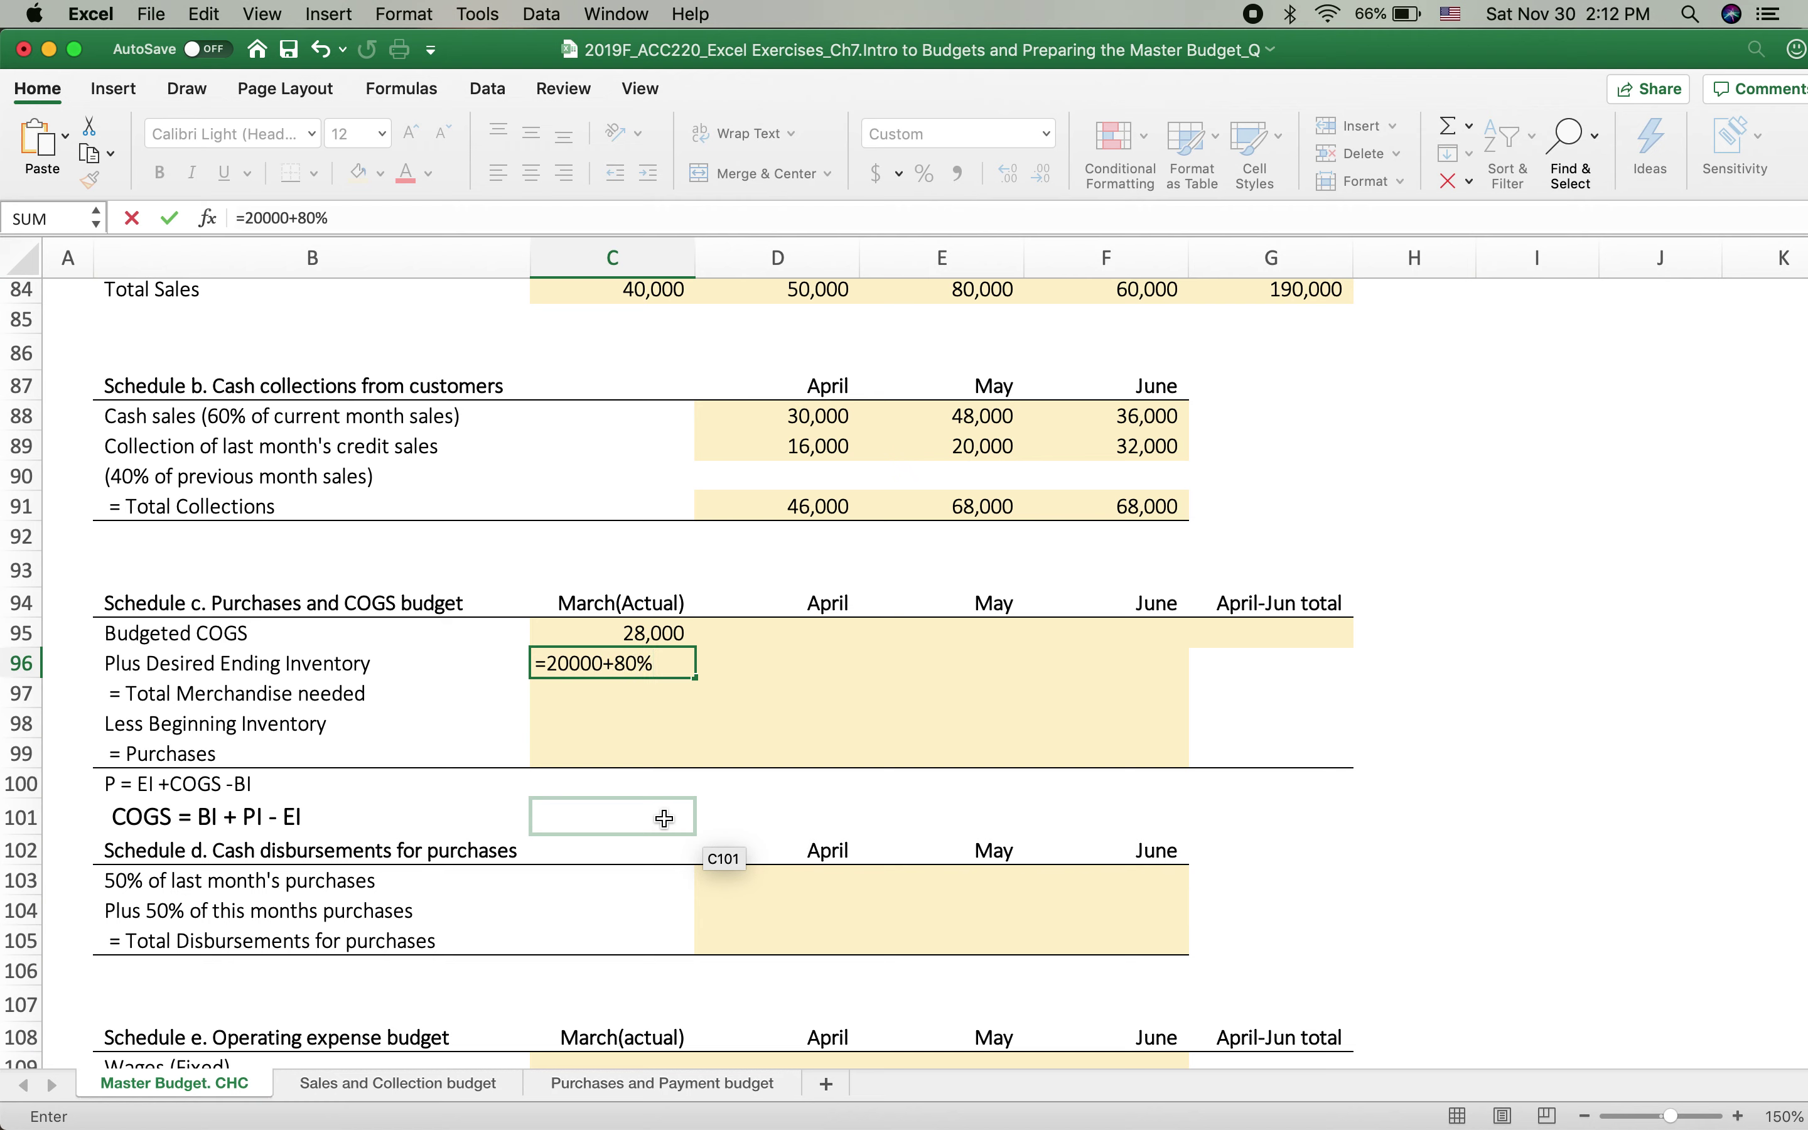
type("*")
left_click(803, 633)
key("Return")
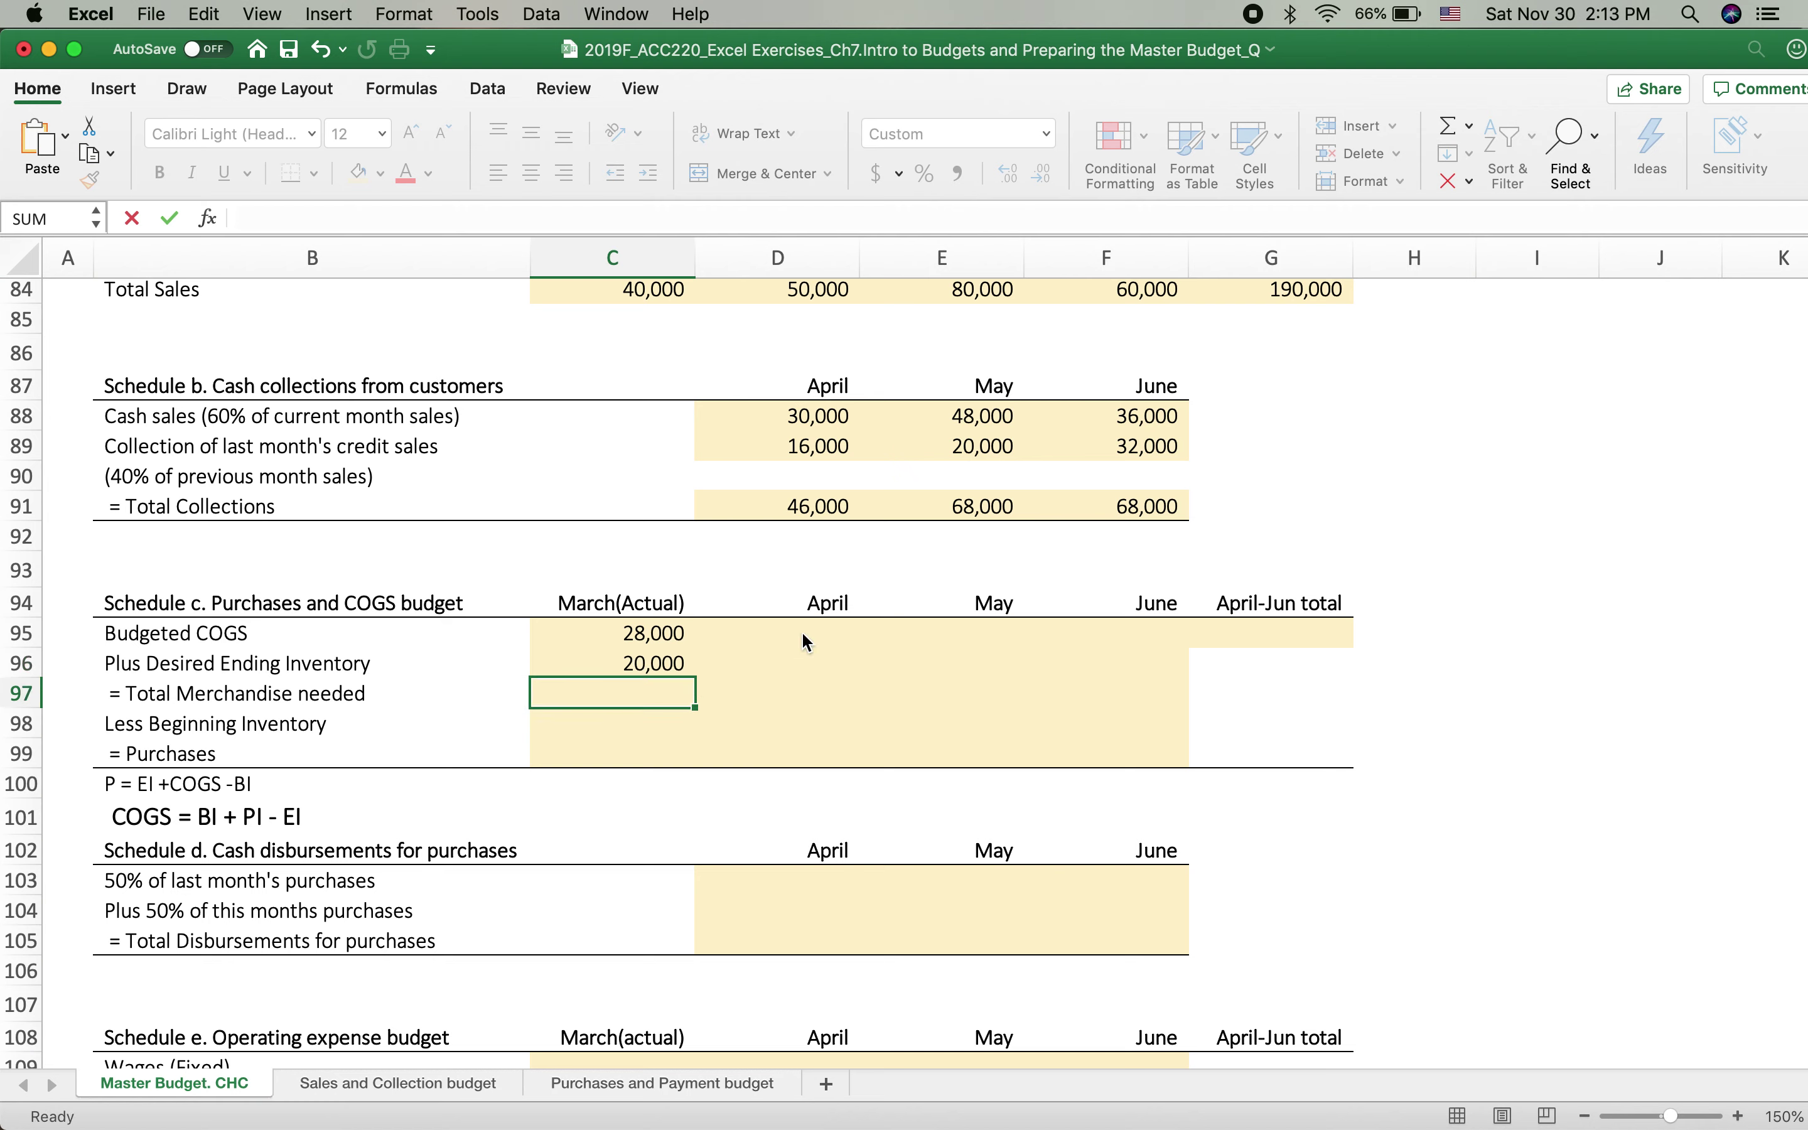
Check March's budgeted COGS formula in C95 and copy it across to April, May and June.
left_click(617, 643)
double_click(620, 639)
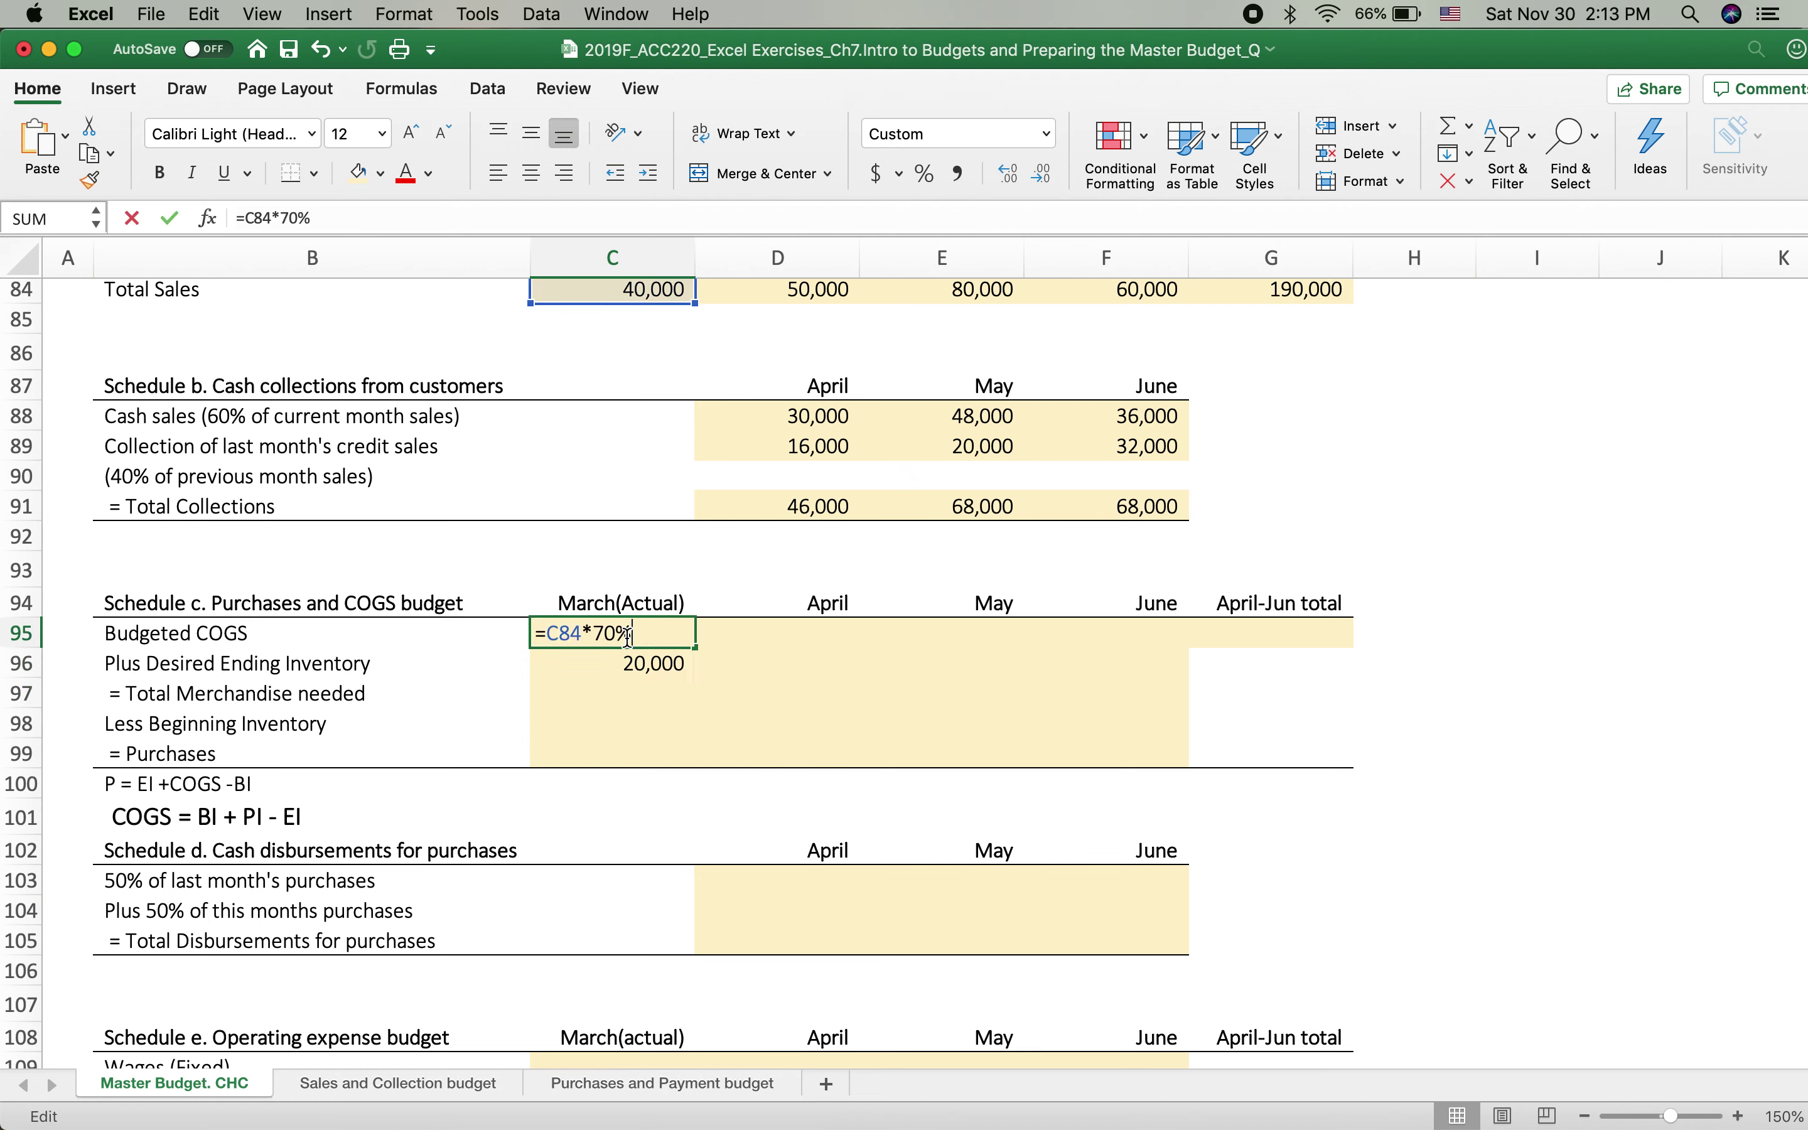
key("Escape")
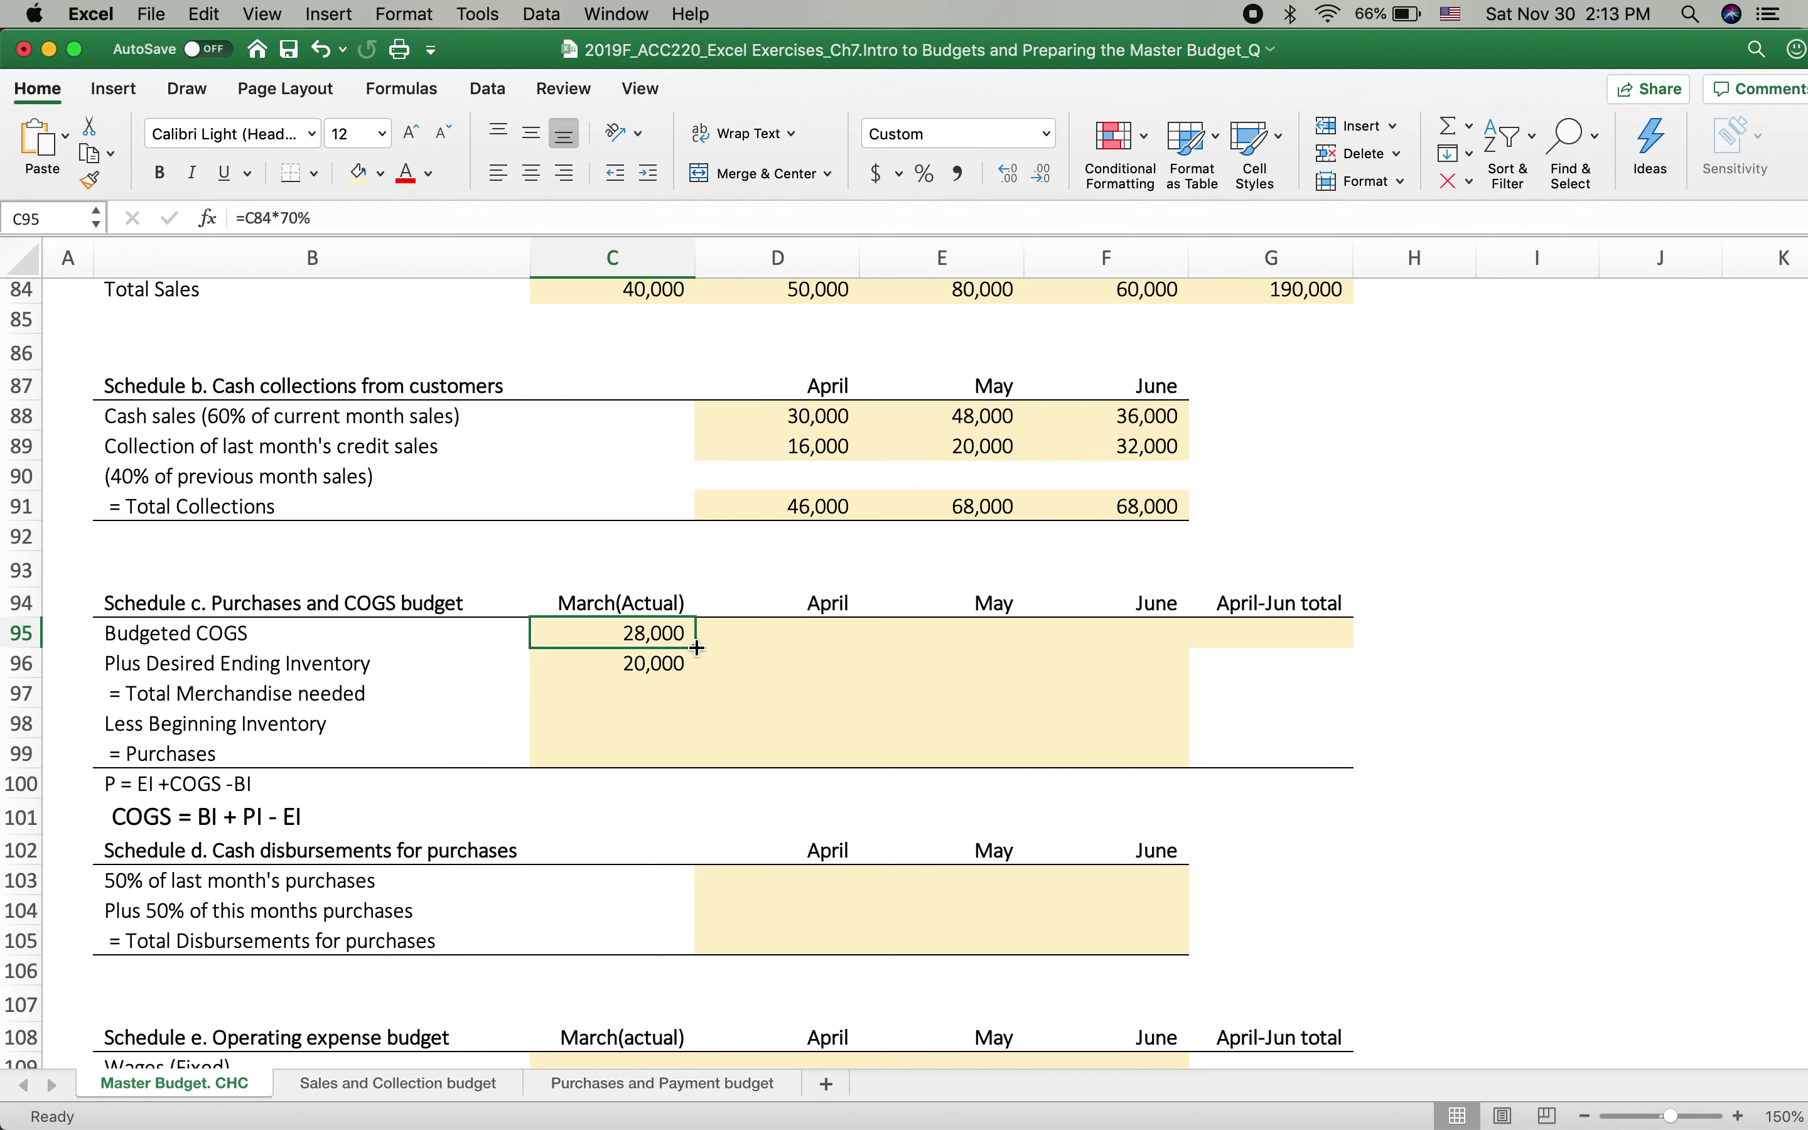
left_click_drag(698, 646, 1179, 646)
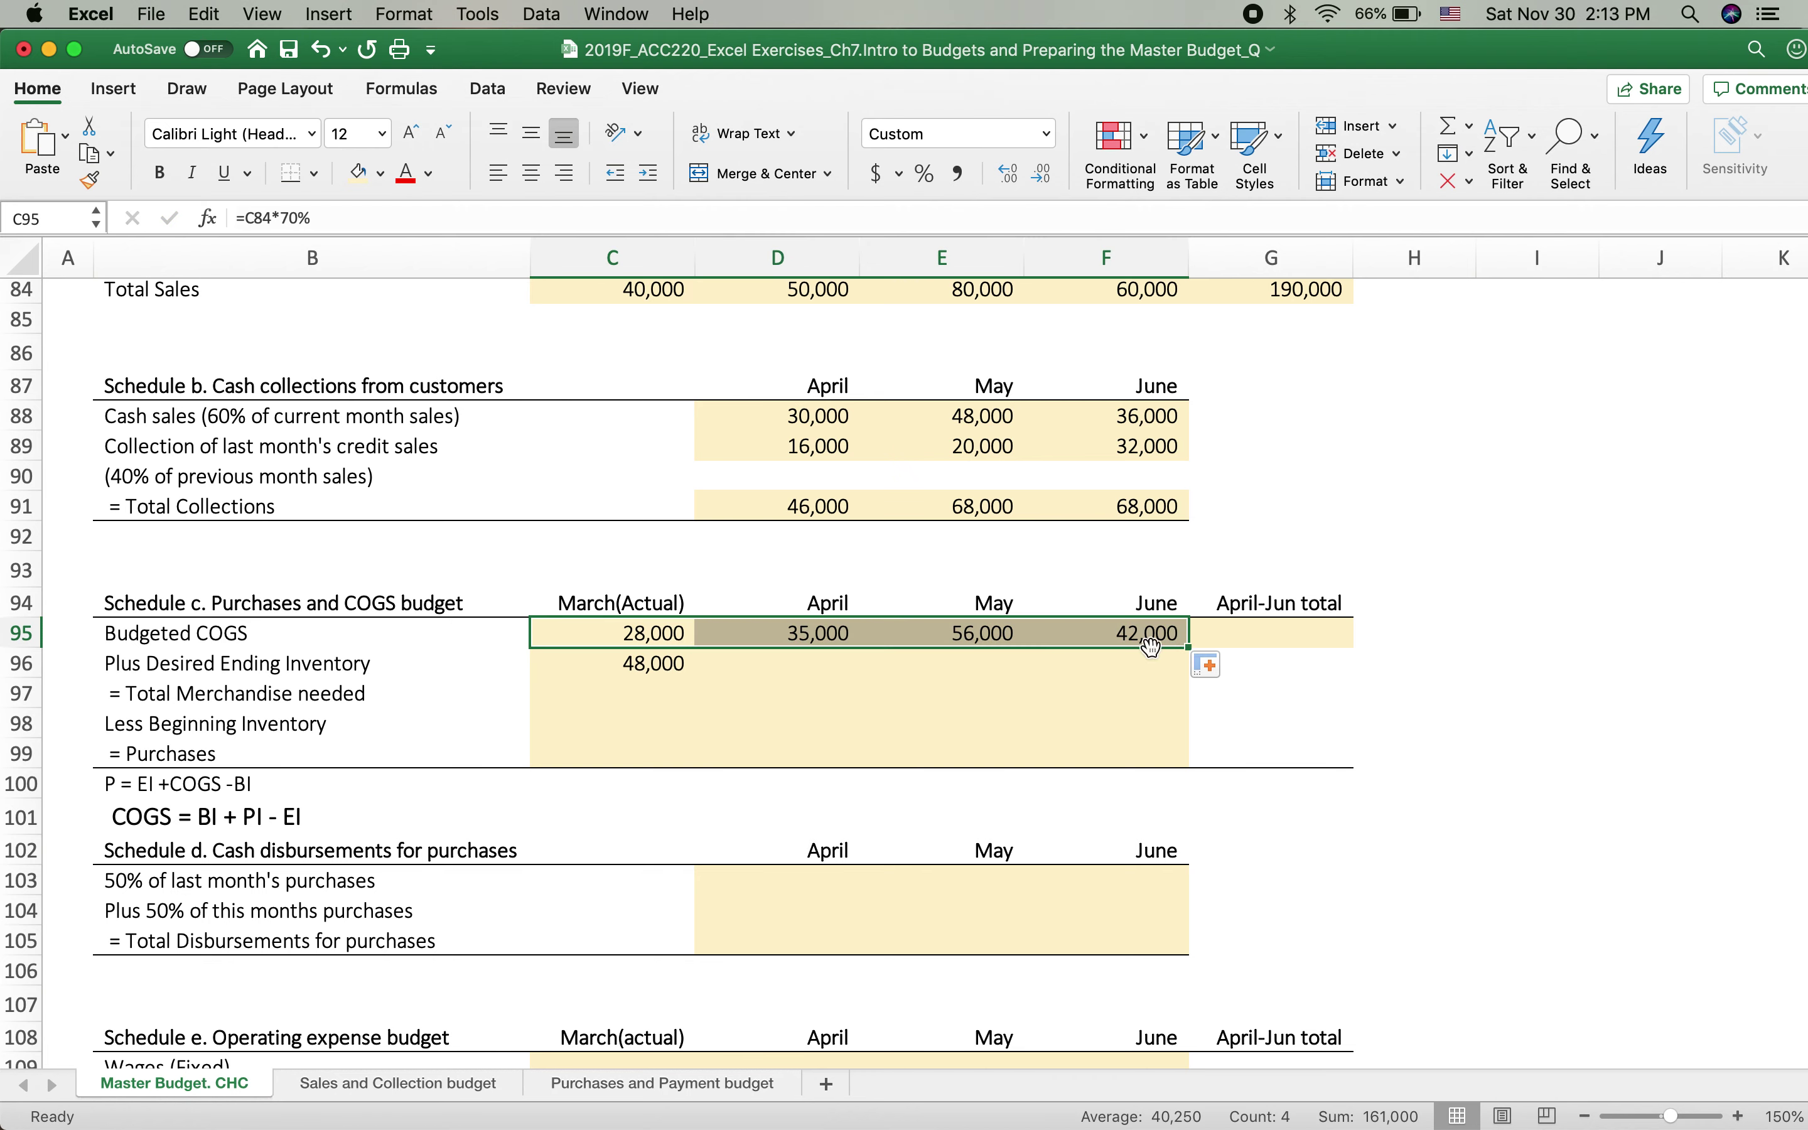
Check March's desired ending inventory formula in C96 and copy it across to April, May and June.
double_click(639, 665)
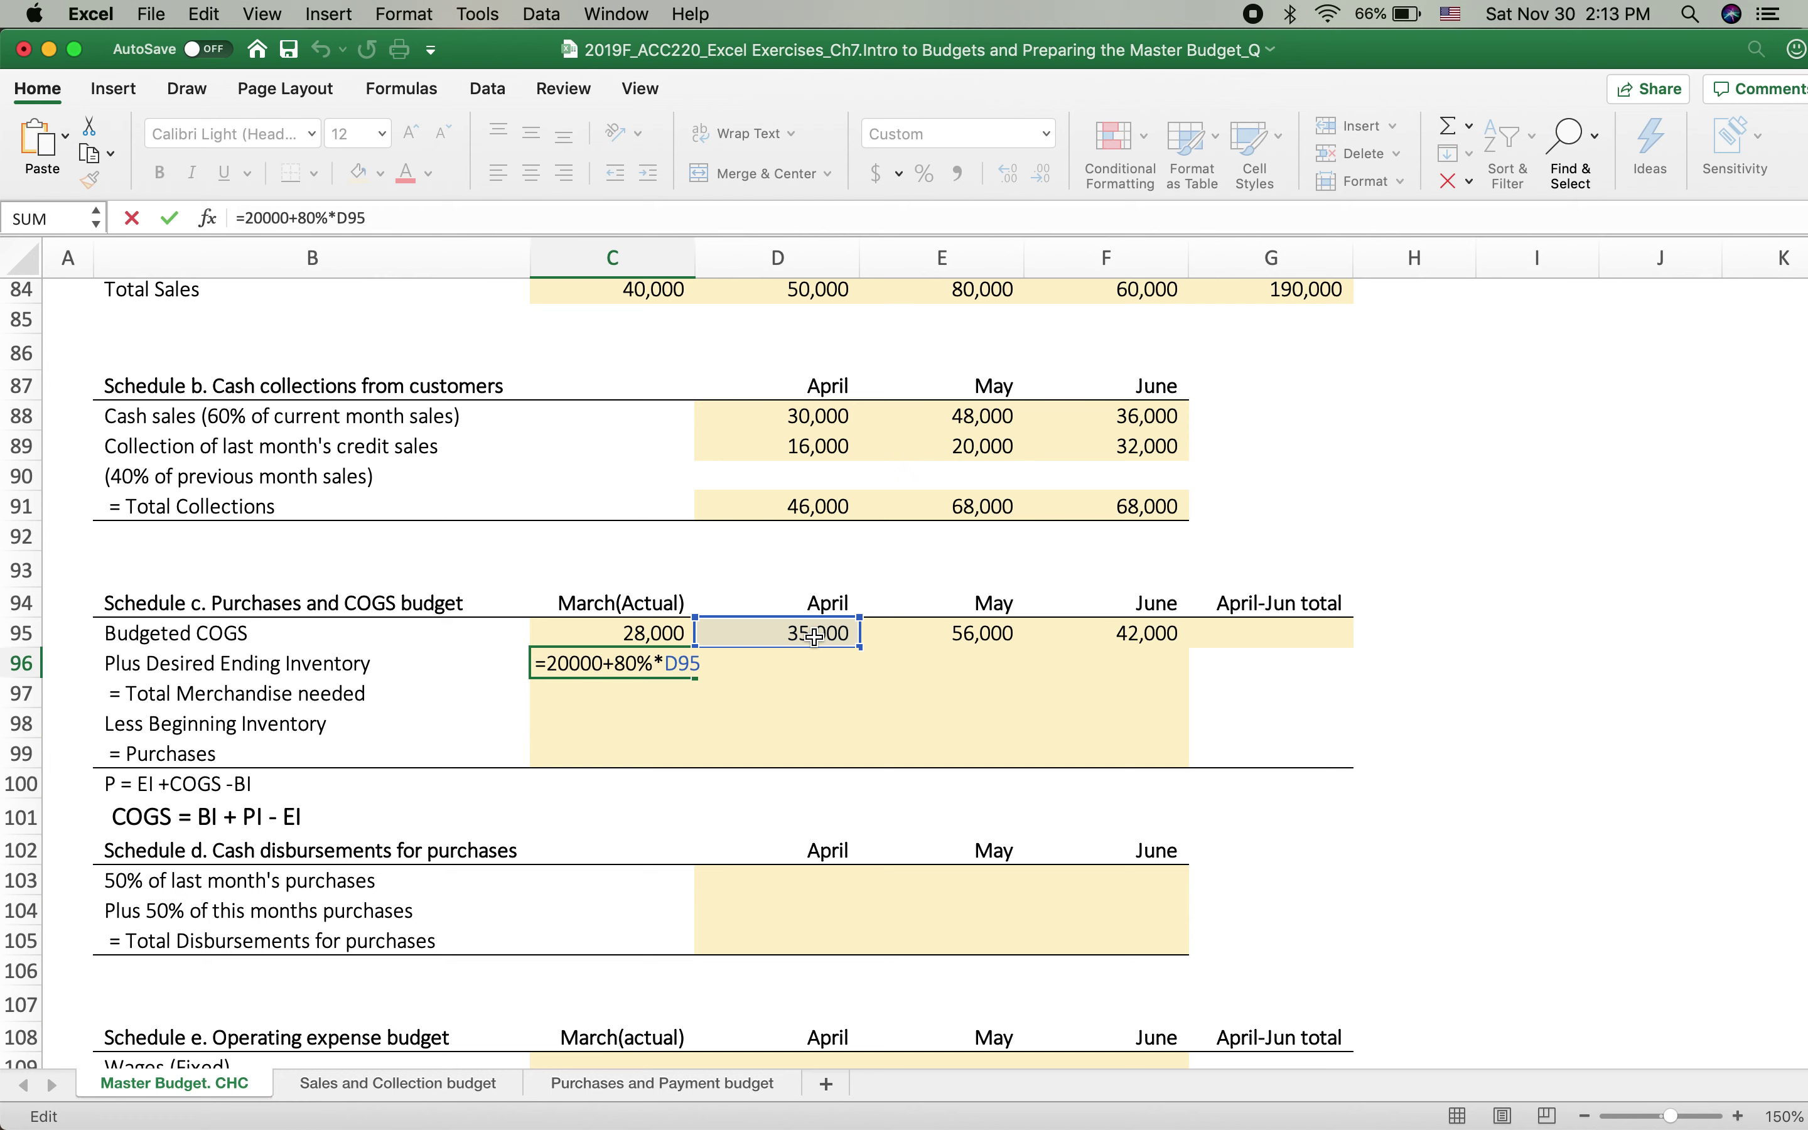
key("Return")
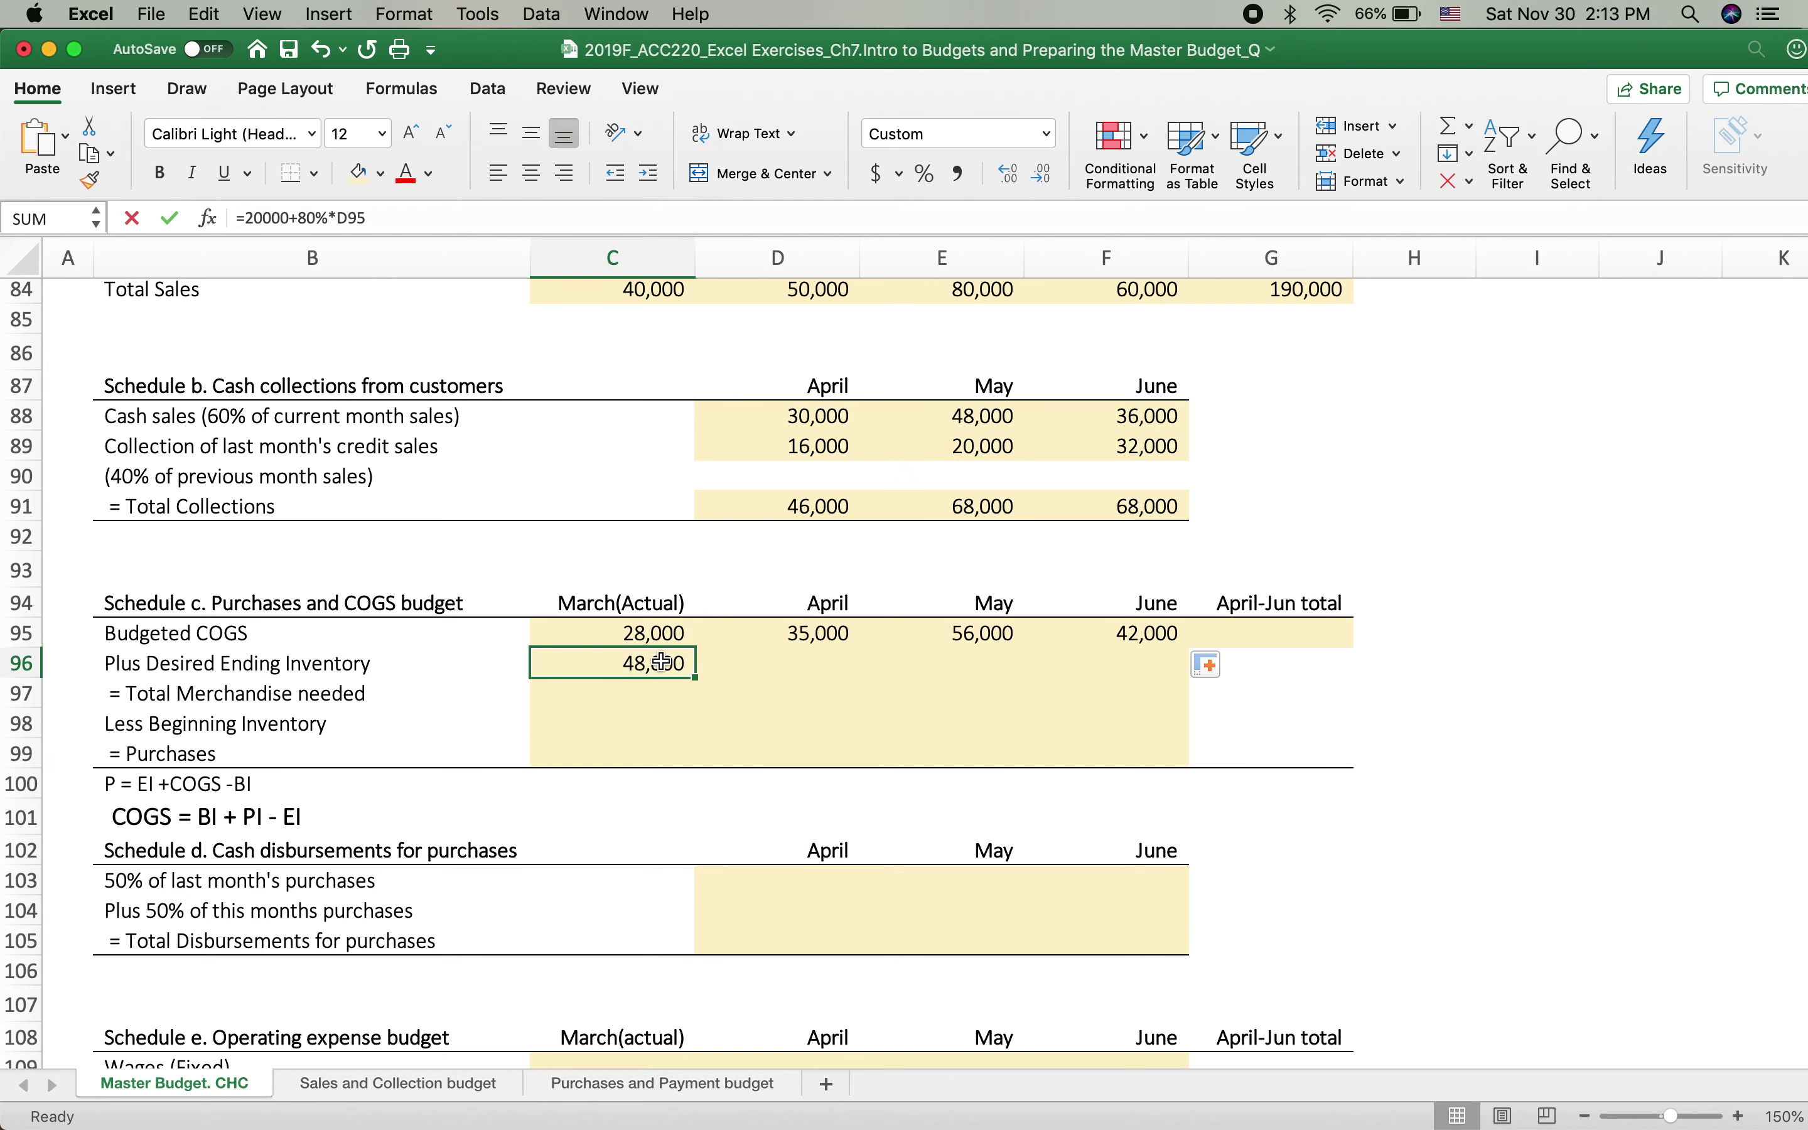
left_click_drag(699, 681, 1117, 687)
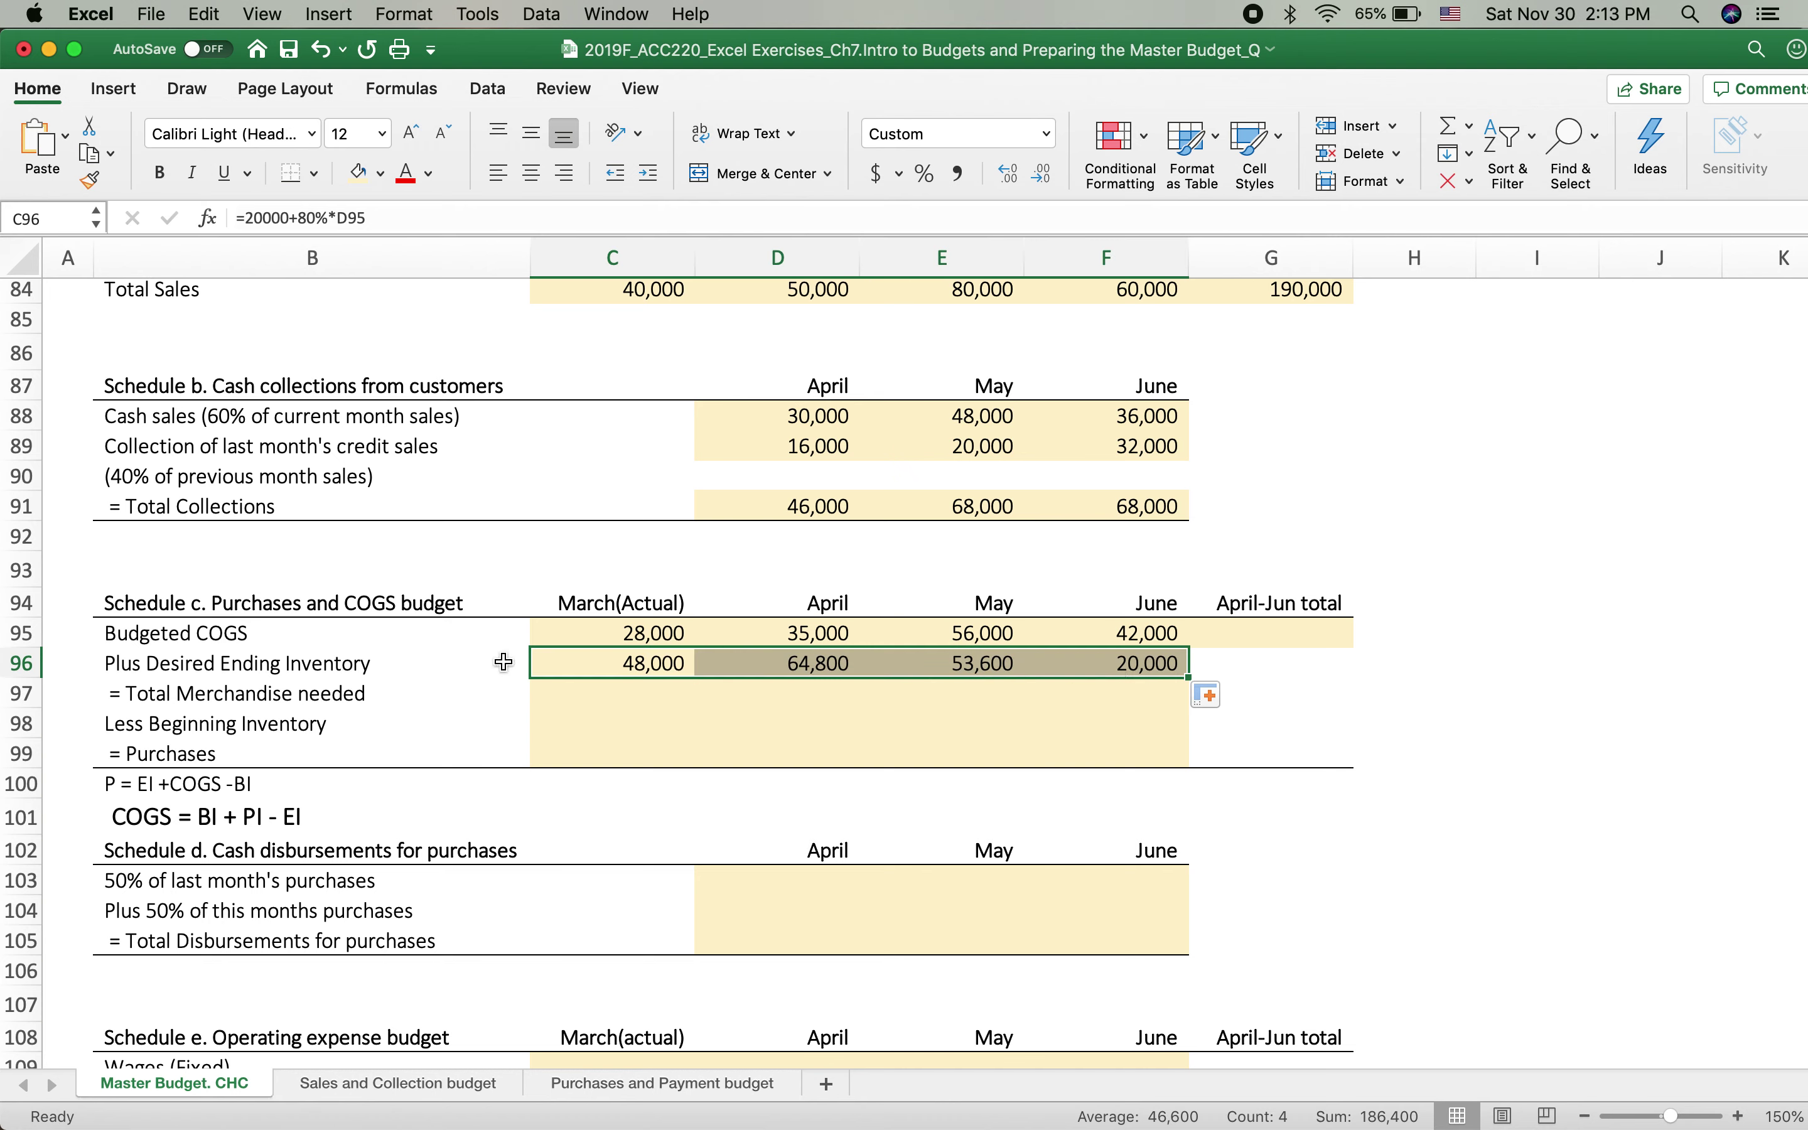
Correct June's desired ending inventory in F96 to use July's sales from Basic data 1, making the formula =20000+80%*70%*G12.
double_click(1104, 657)
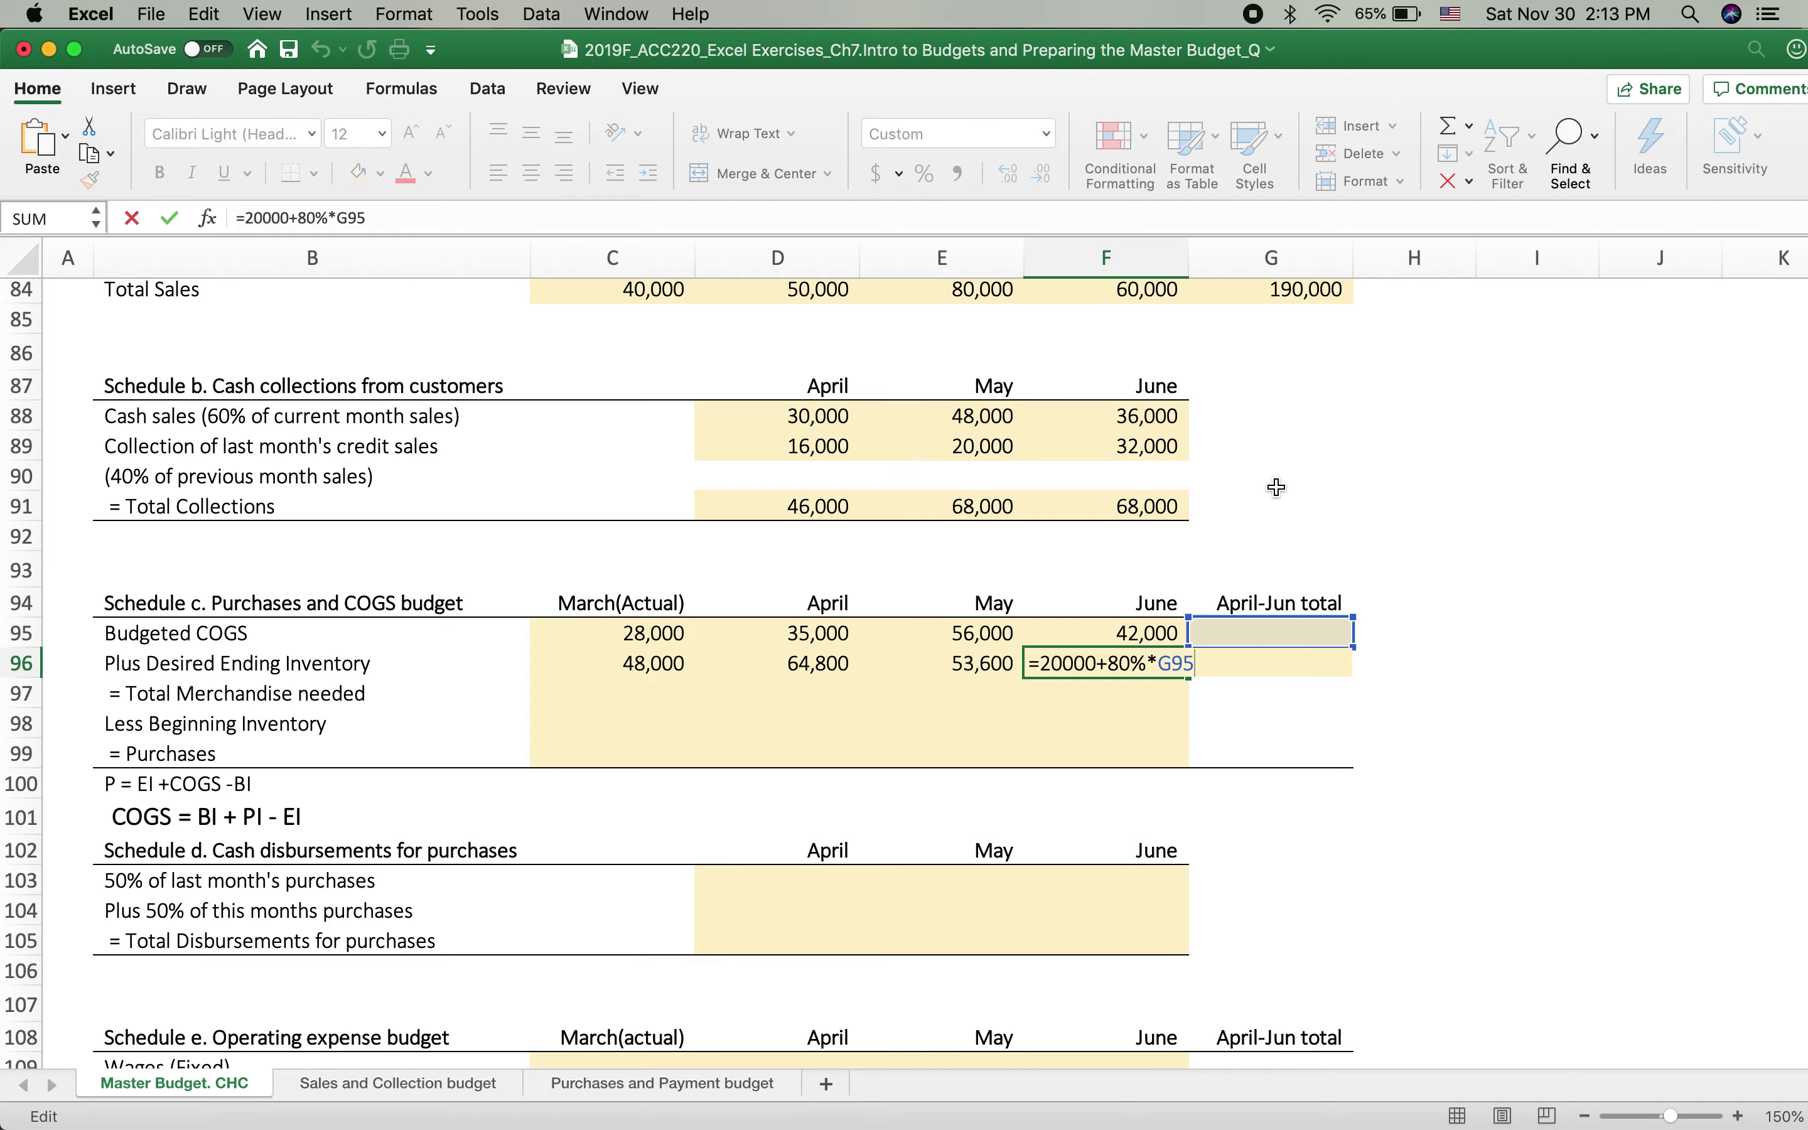
scroll(1279, 444, "up", 20)
scroll(1281, 443, "up", 7)
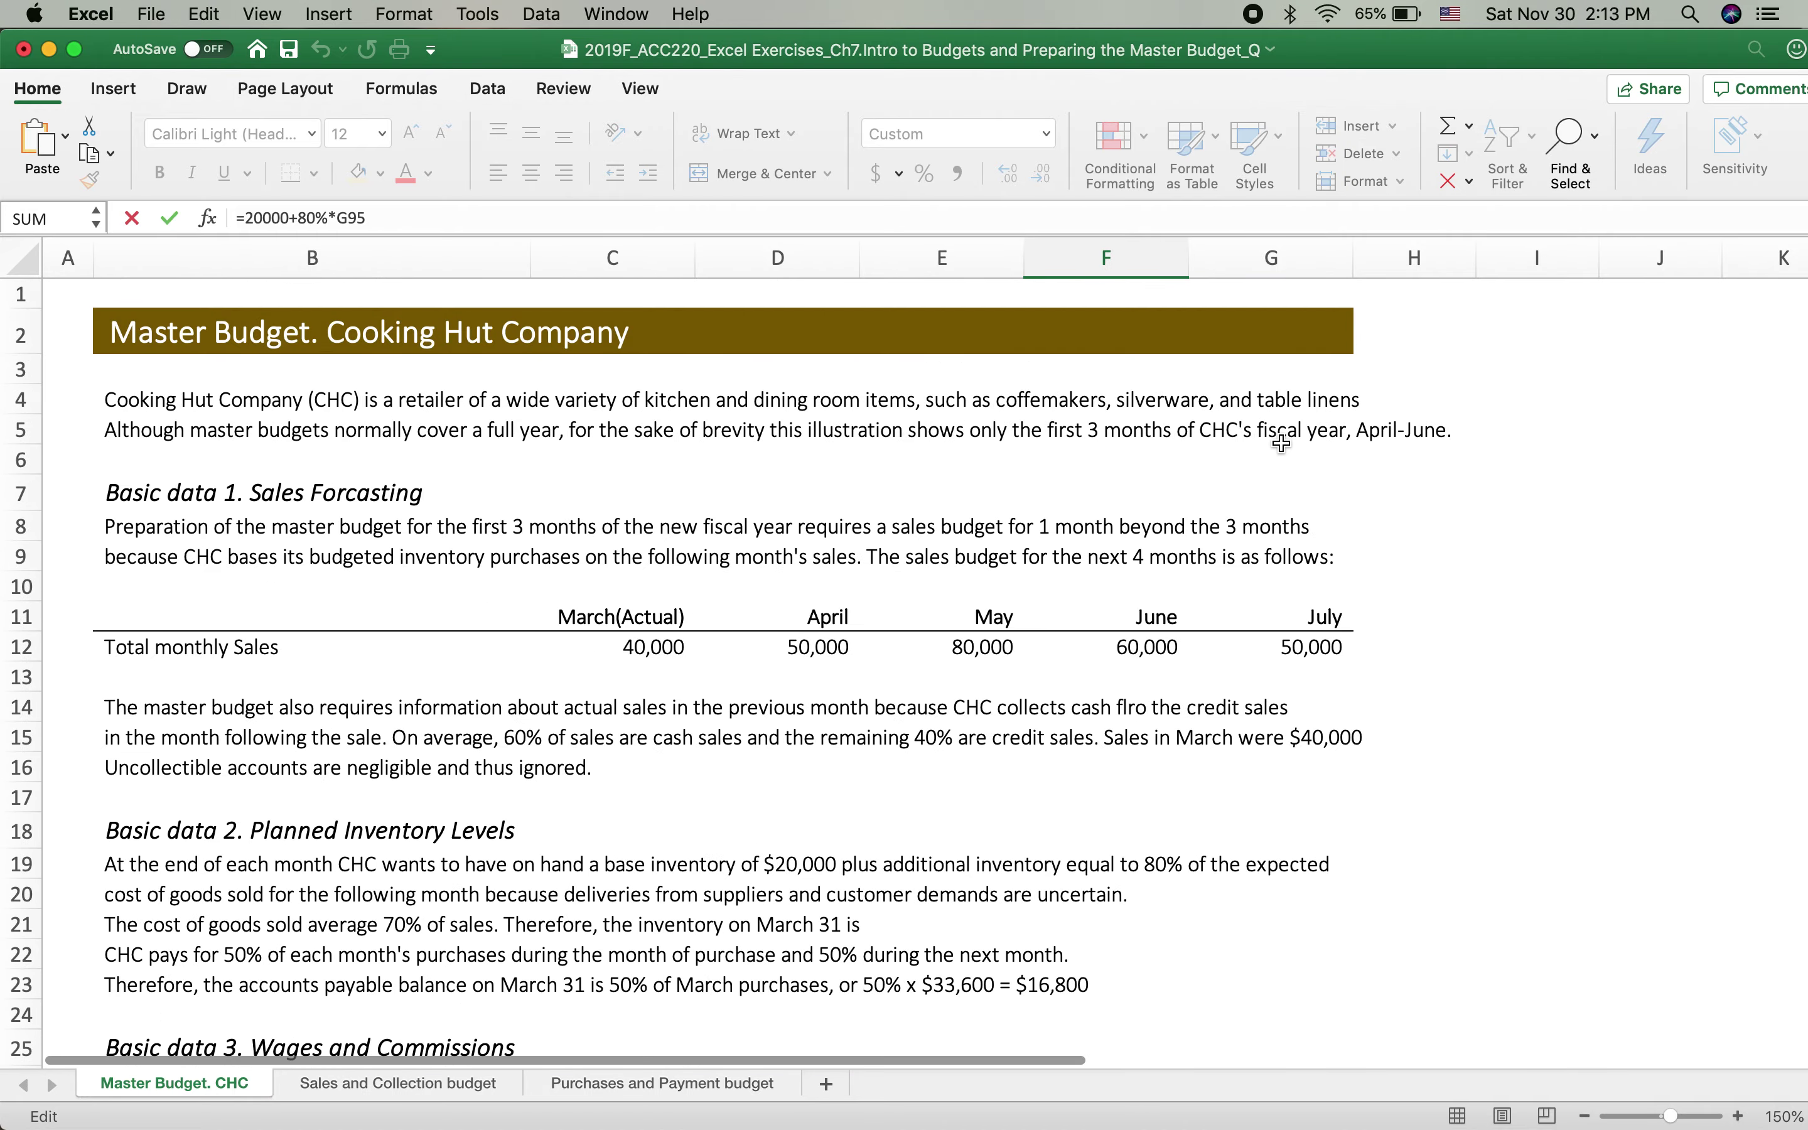
scroll(1300, 631, "down", 19)
scroll(1300, 631, "down", 18)
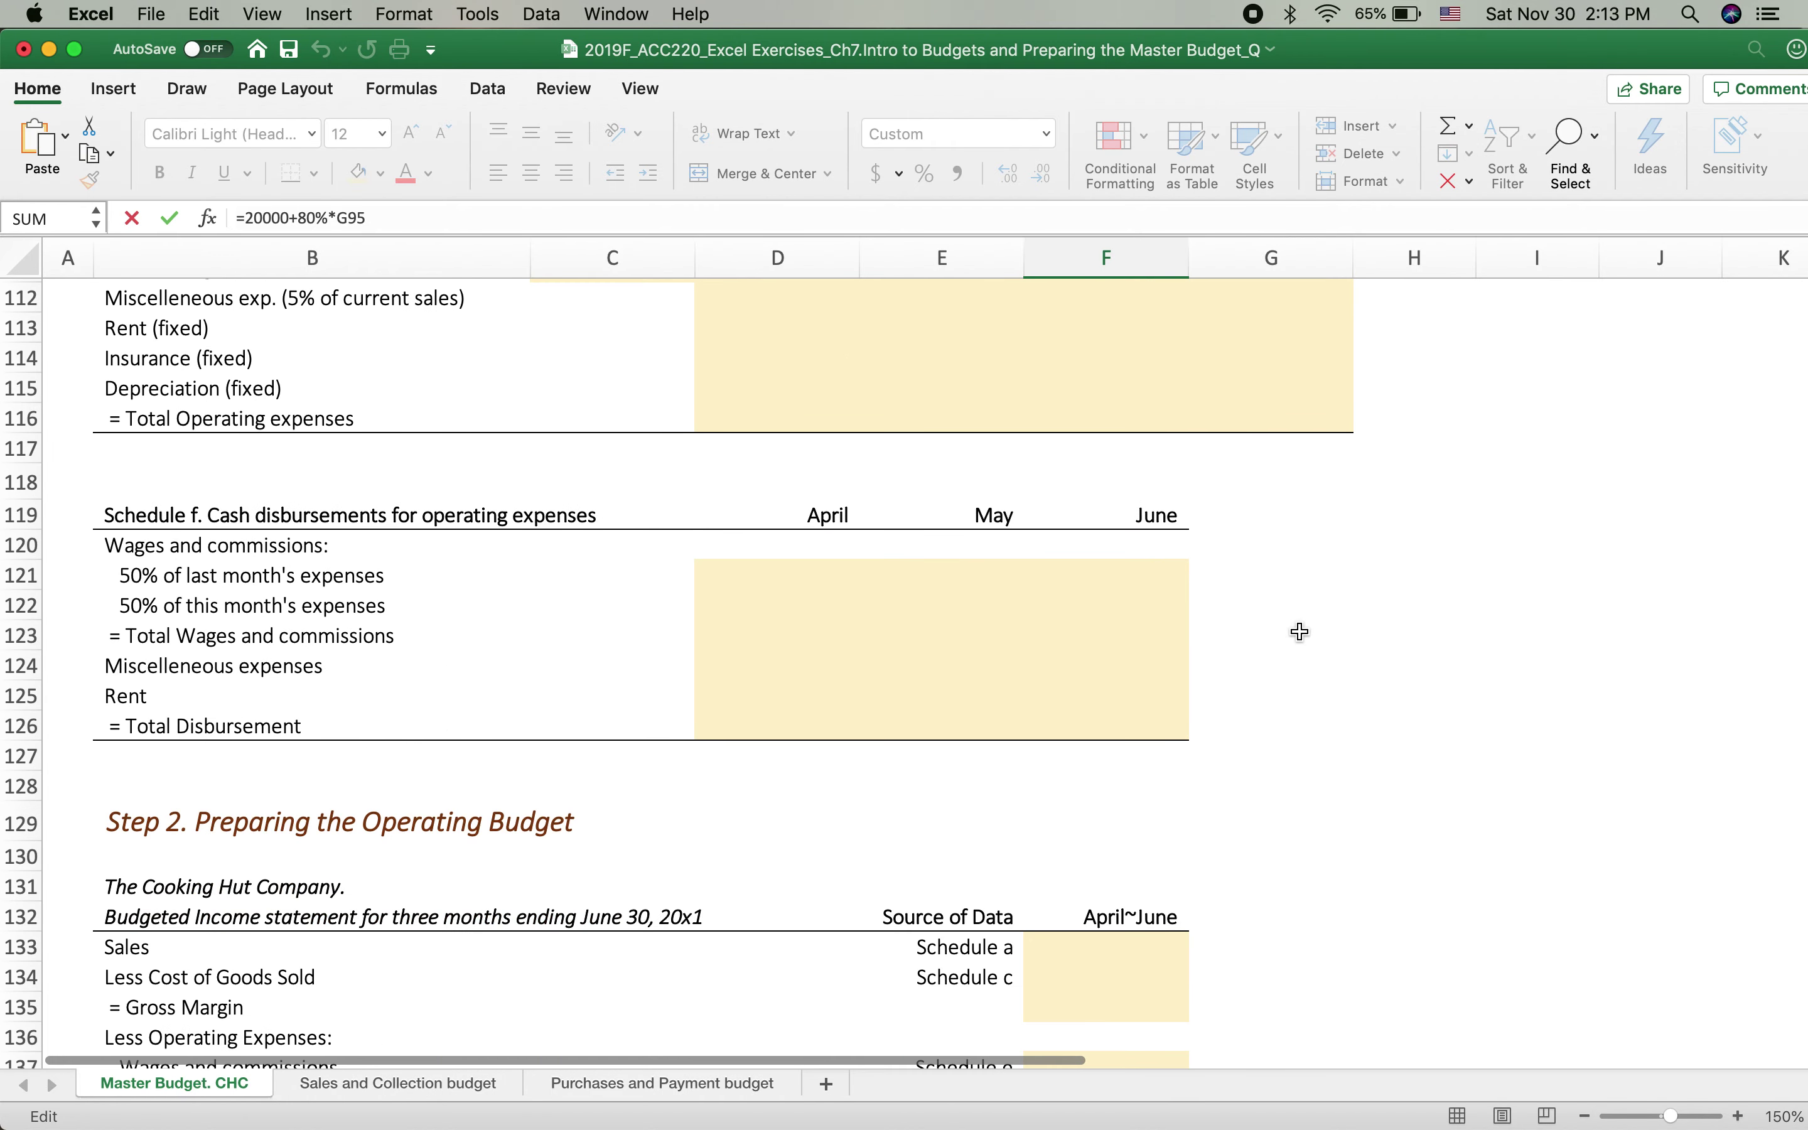
scroll(1300, 631, "up", 8)
key("BackSpace")
key("BackSpace")
key("BackSpace")
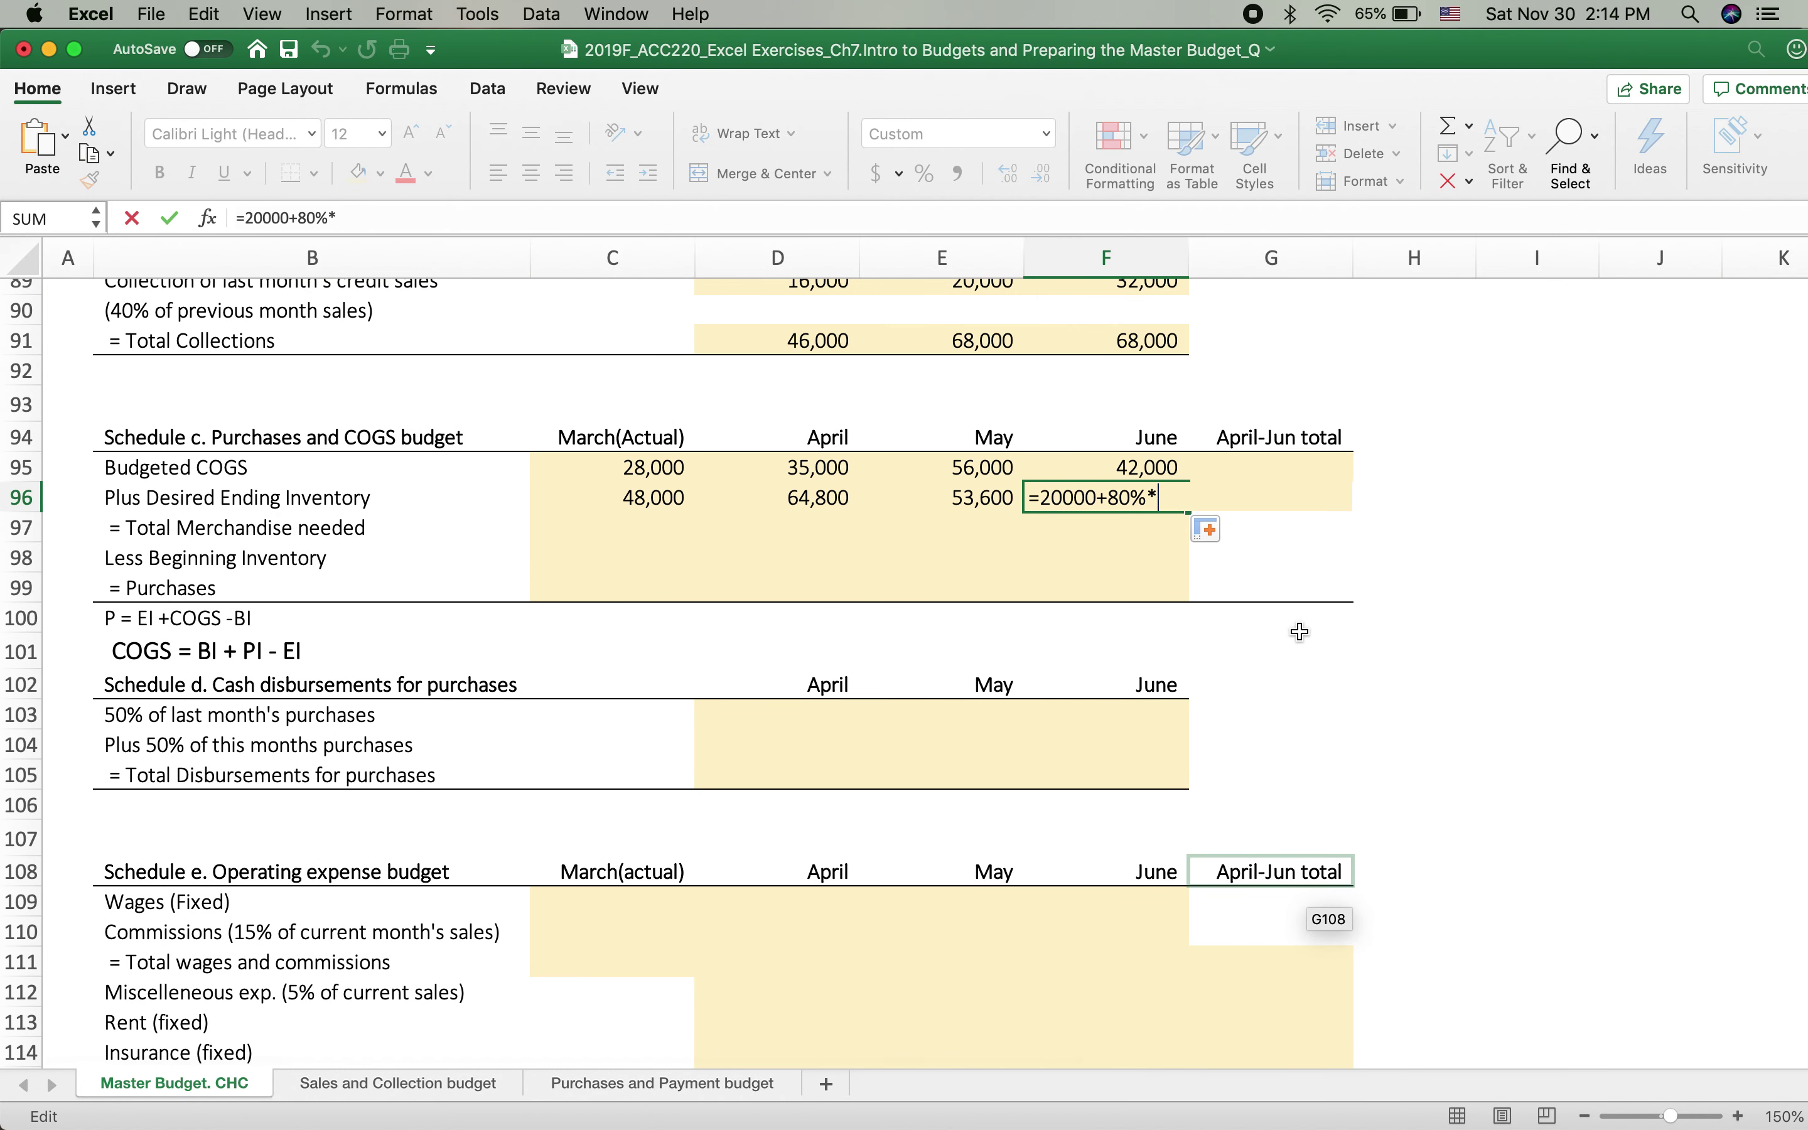
type("70%*")
scroll(1336, 521, "up", 10)
scroll(1336, 521, "up", 20)
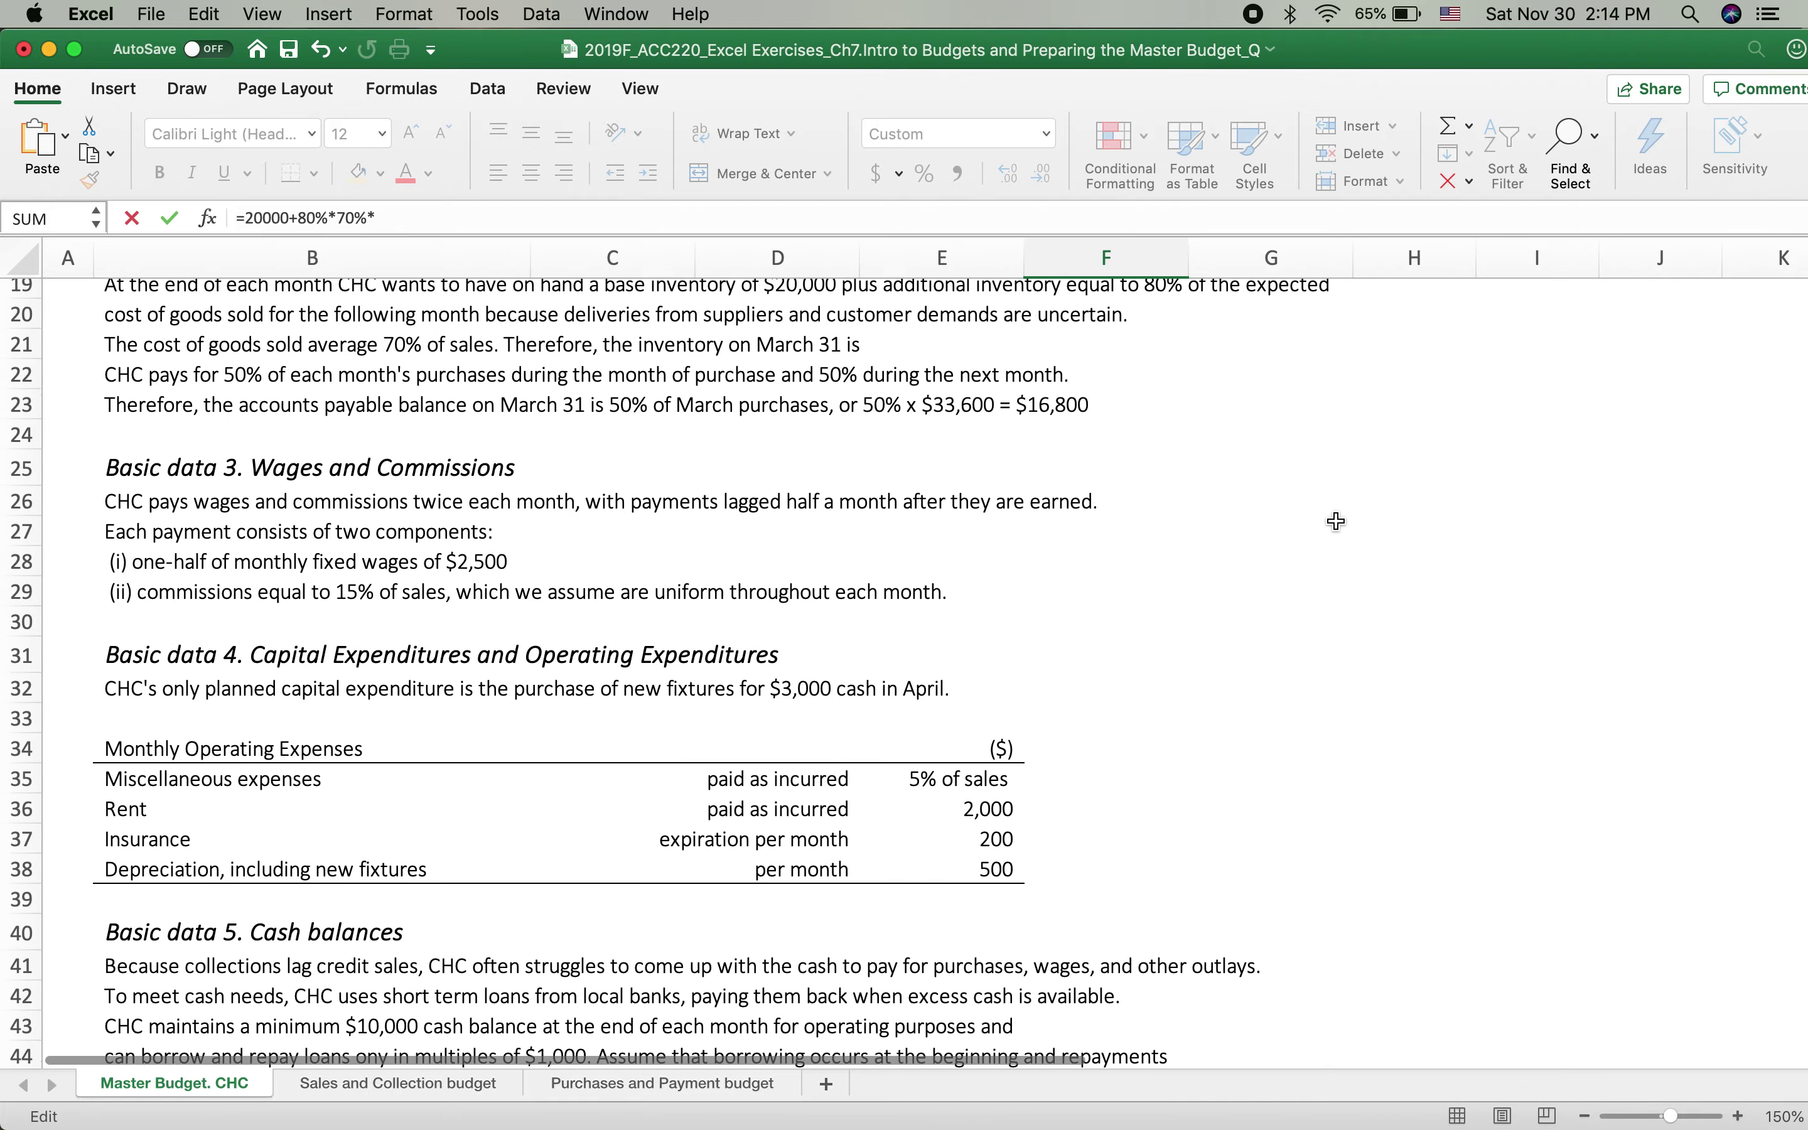
left_click(1300, 647)
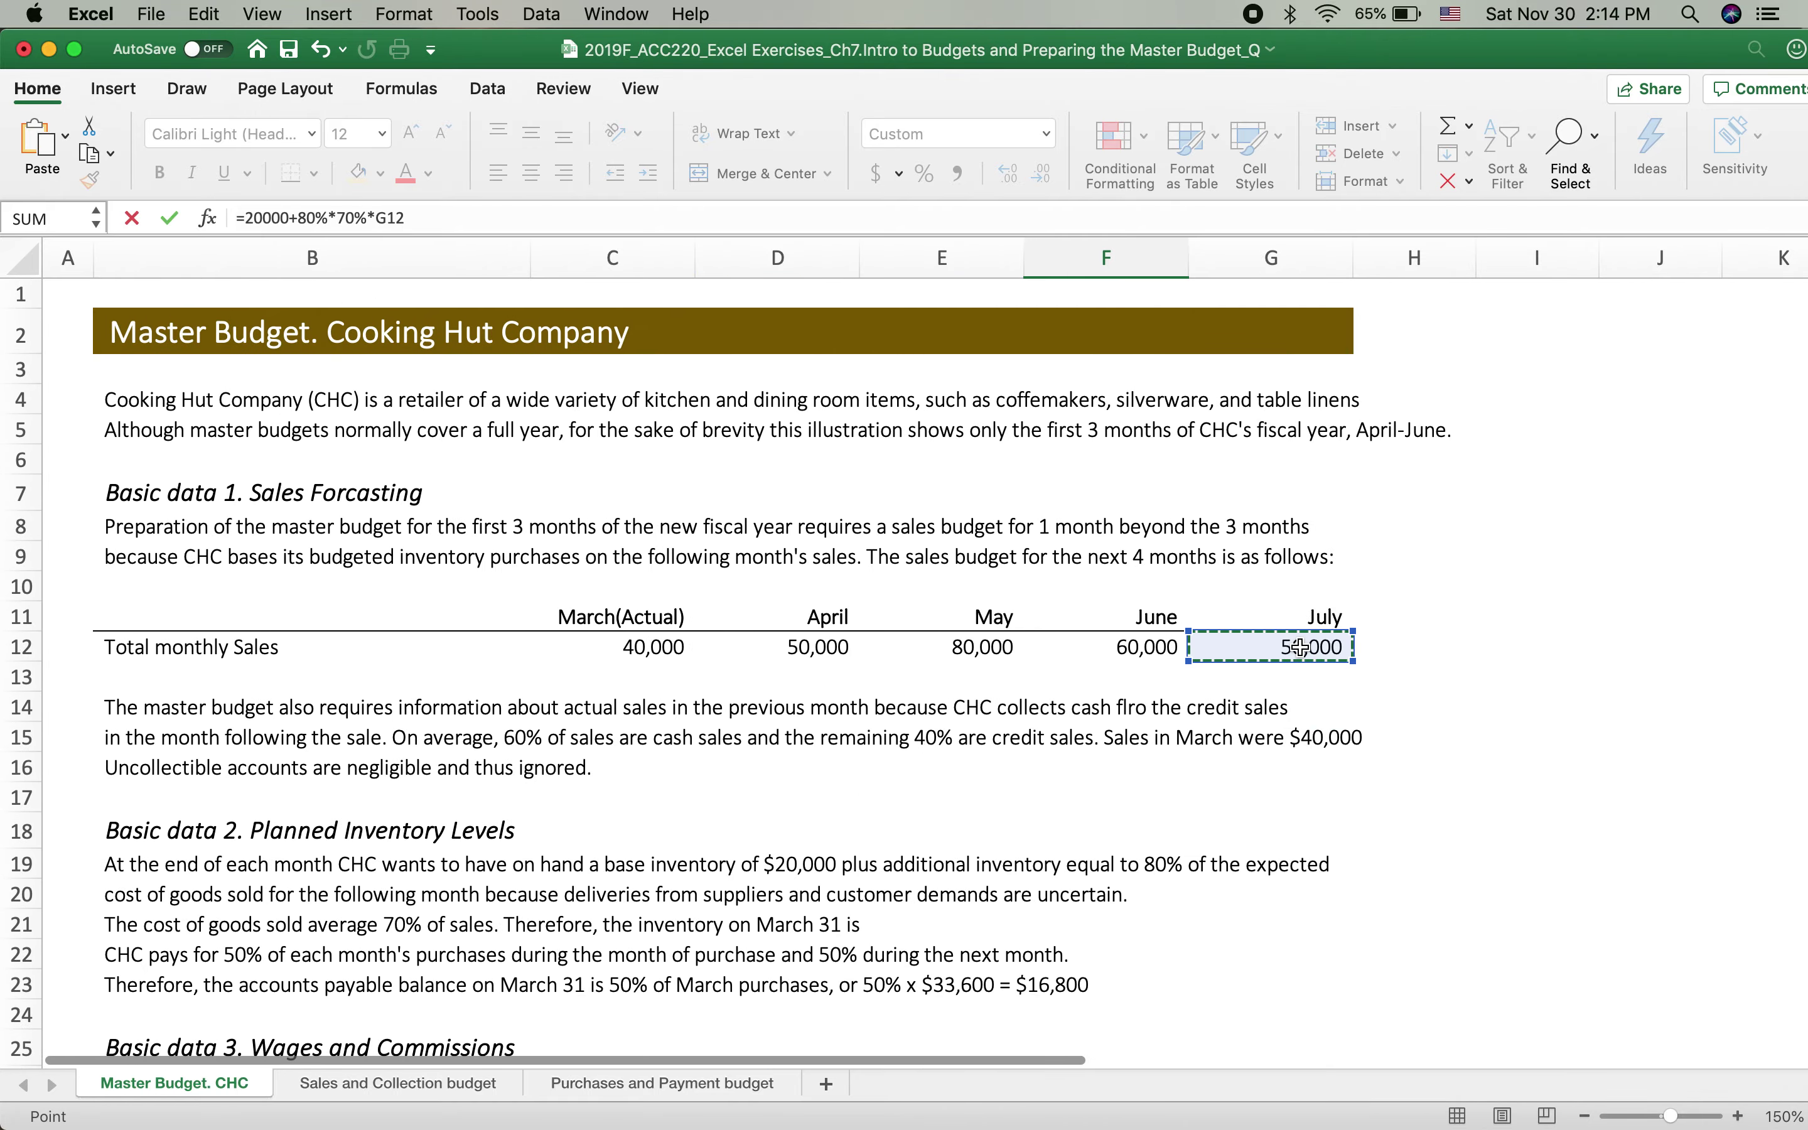
scroll(1300, 647, "down", 12)
scroll(1299, 647, "down", 14)
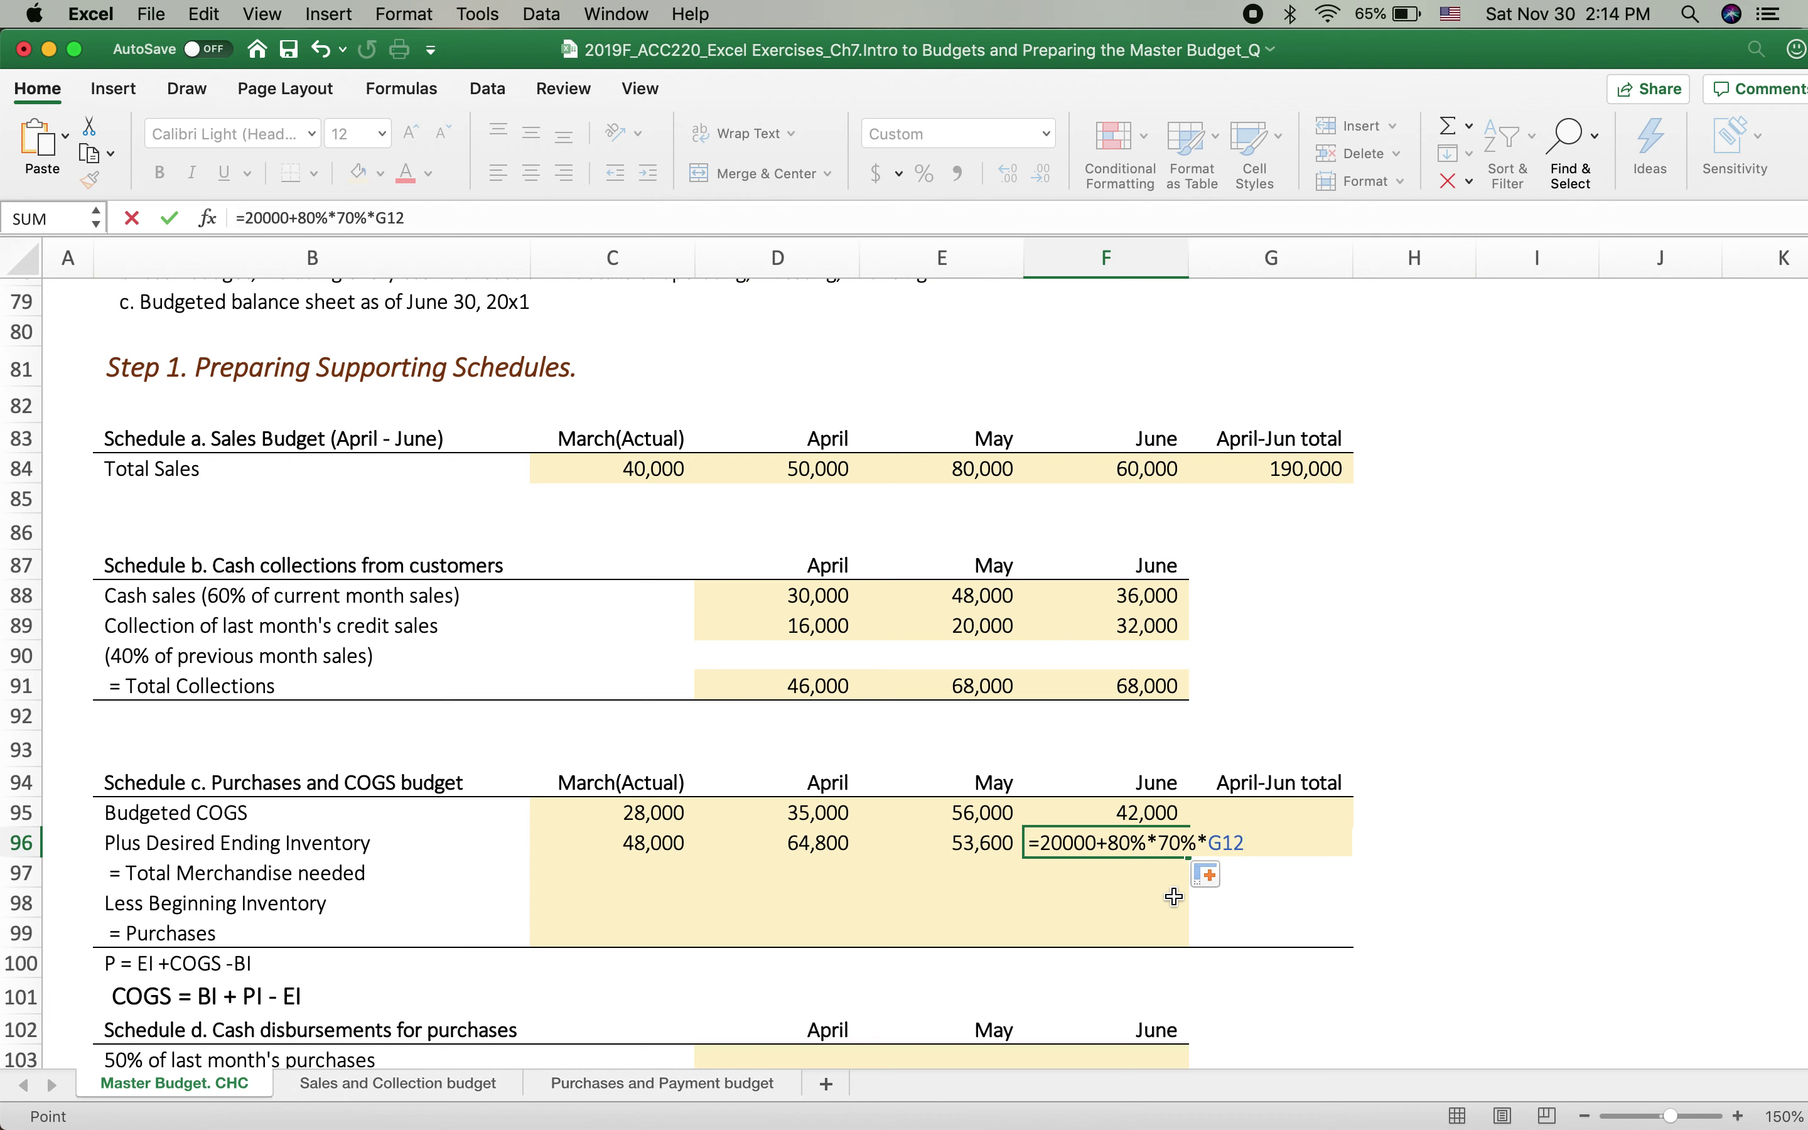
key("Return")
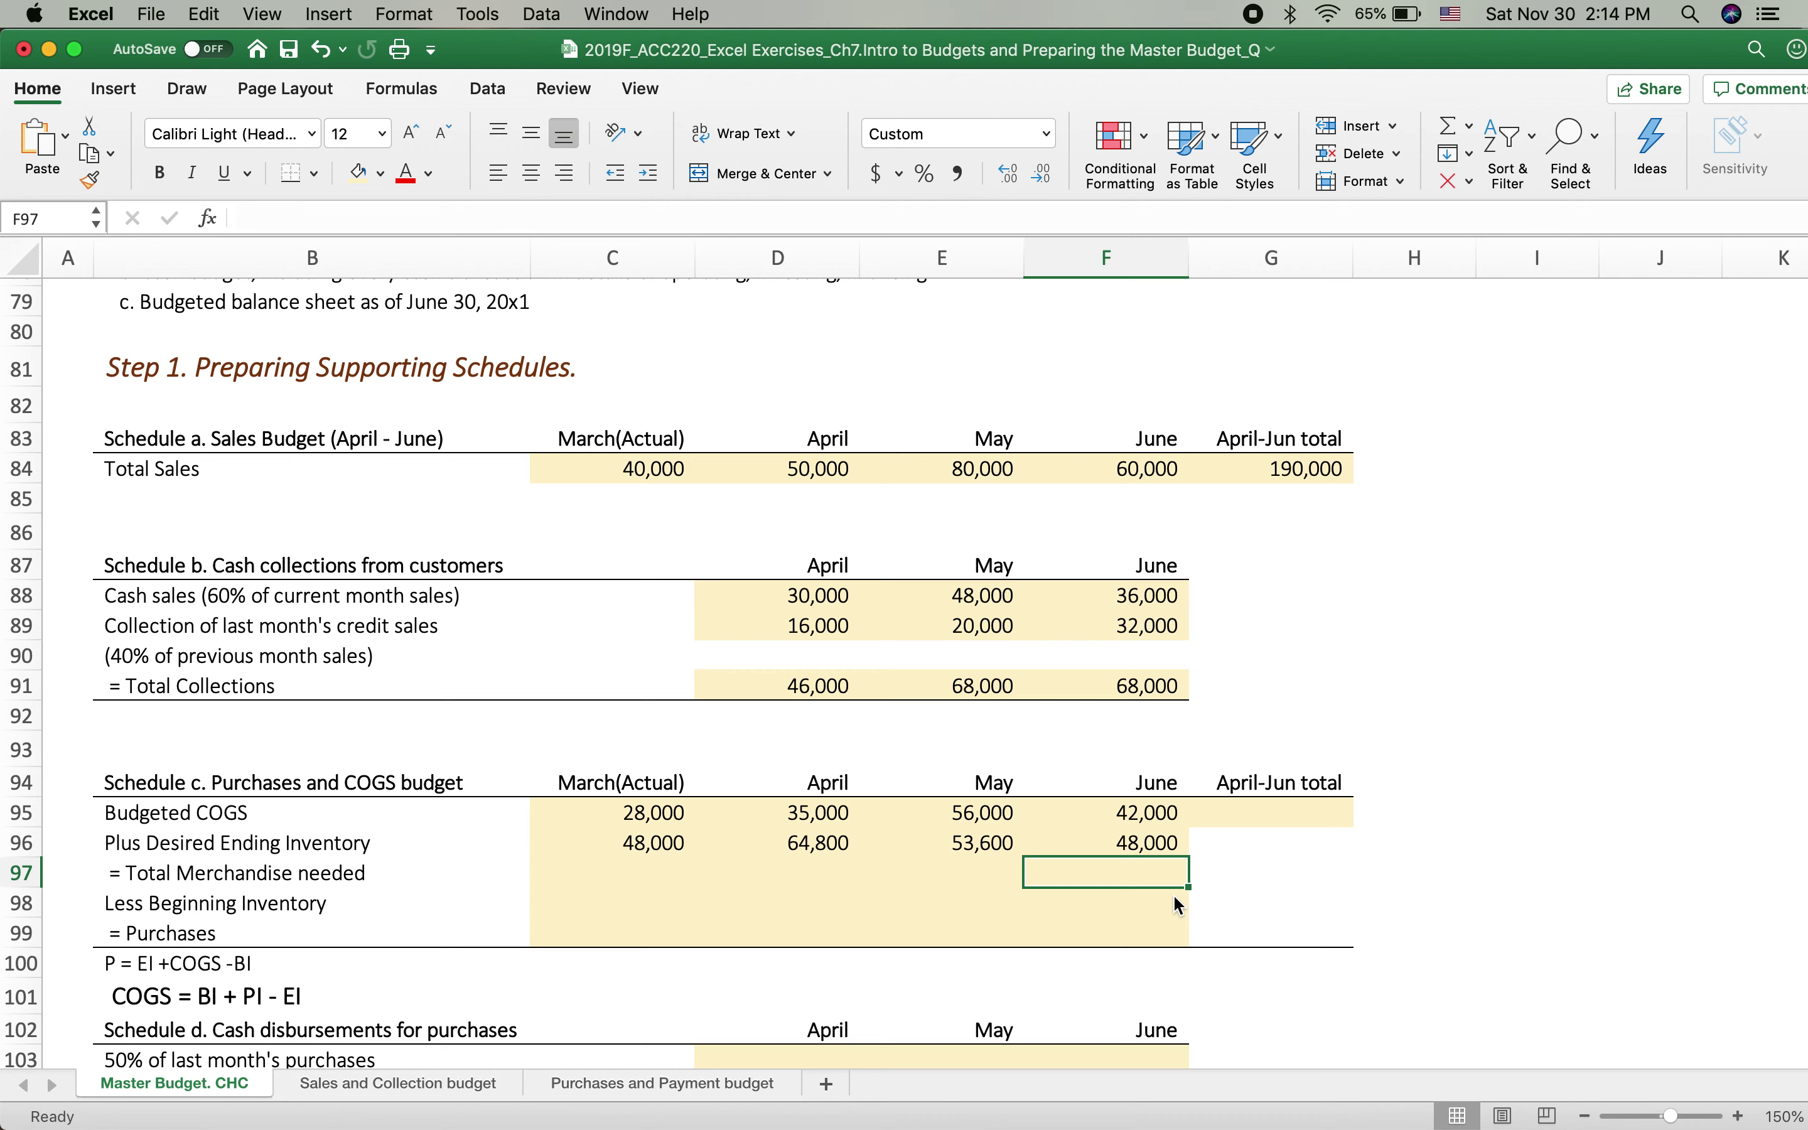
Total March's merchandise needed in C97 with =SUM(C95:C96) and copy the formula across to April, May and June.
left_click(641, 875)
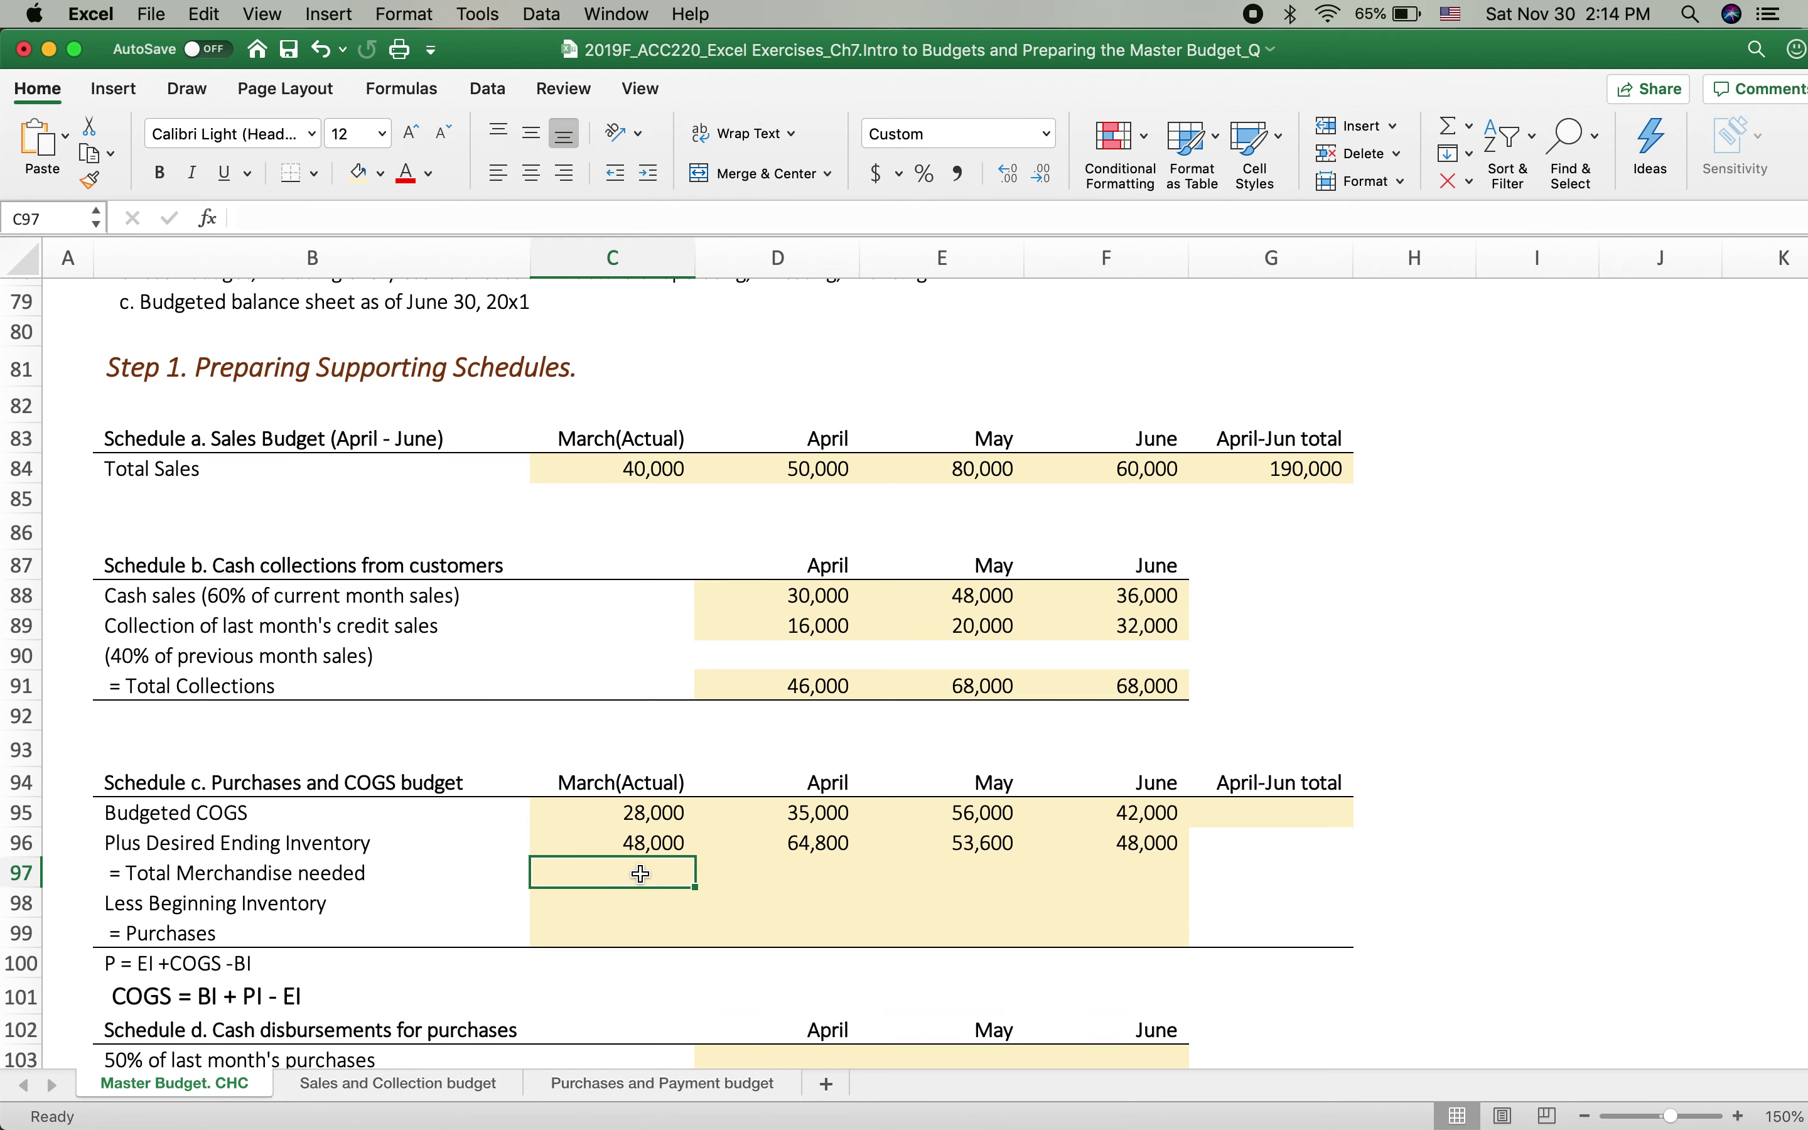
type("=sum(")
left_click_drag(641, 815, 625, 836)
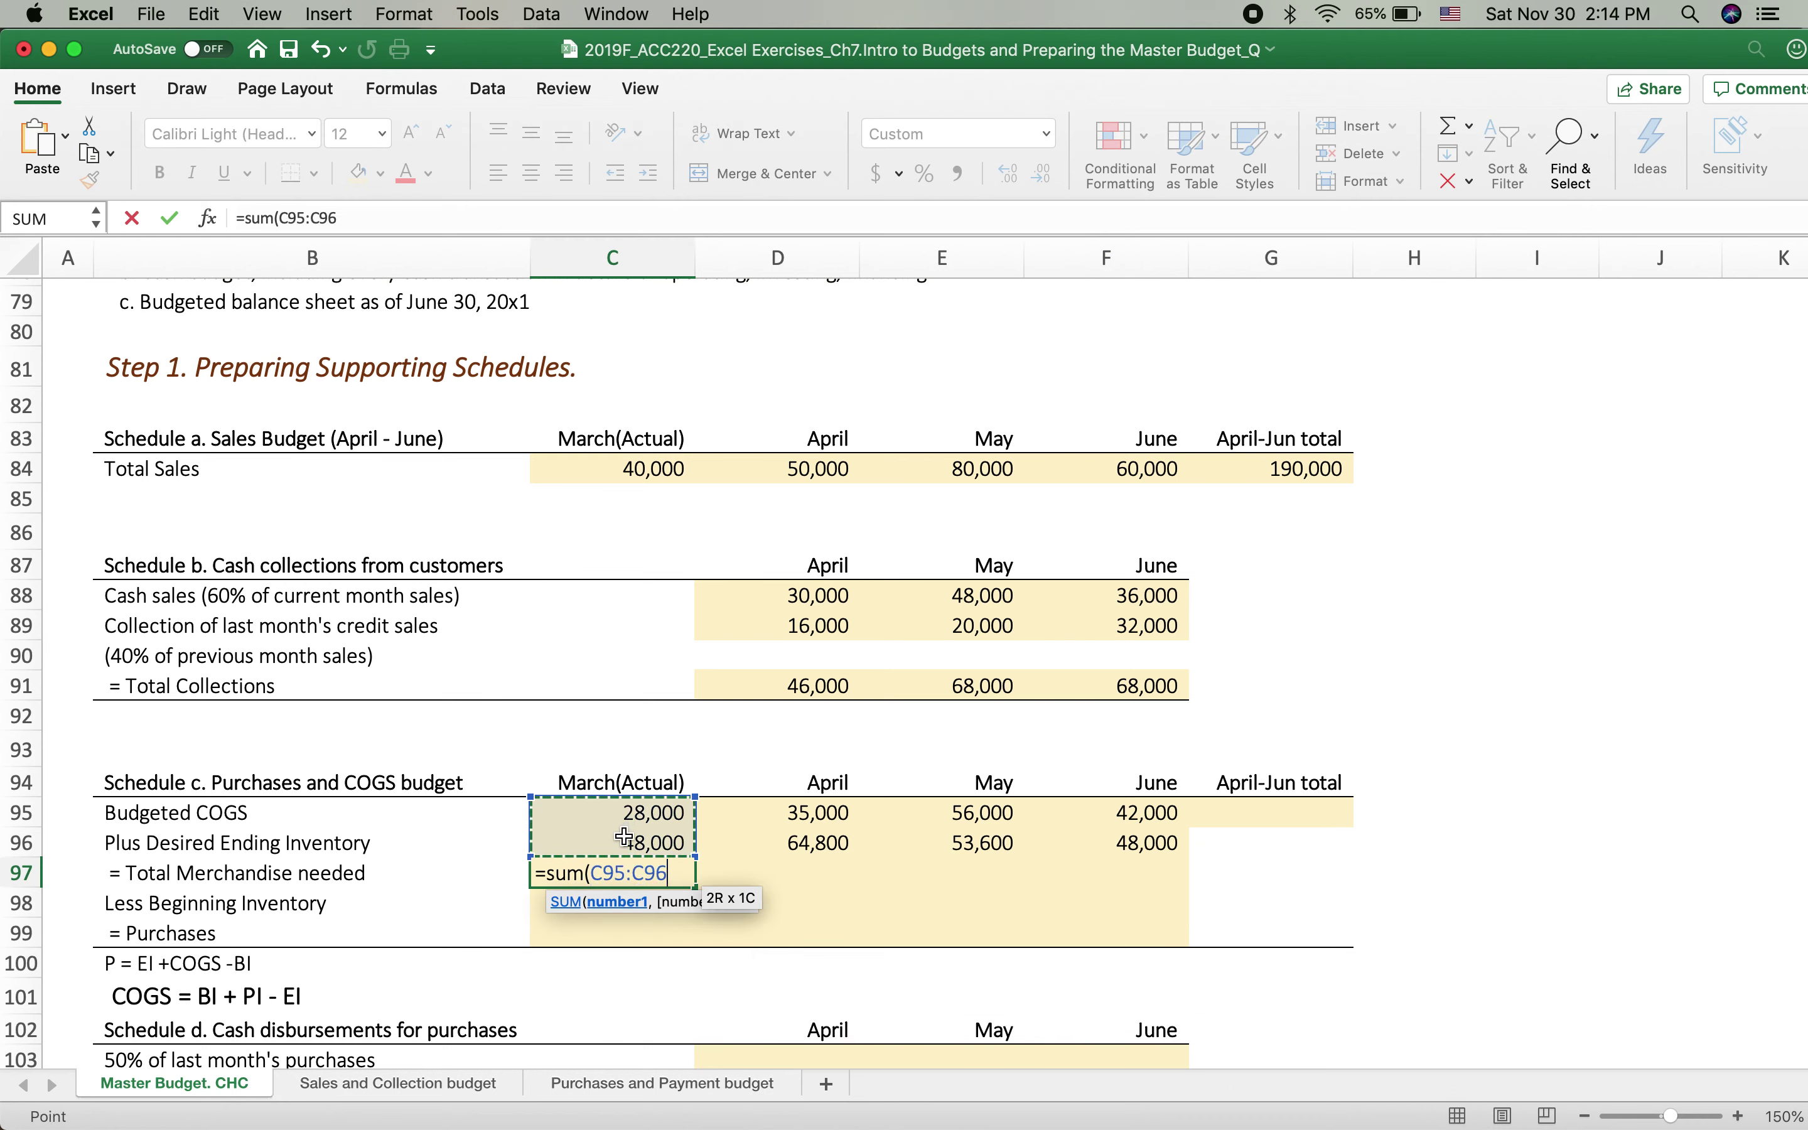
left_click(639, 873)
left_click_drag(695, 886, 1183, 887)
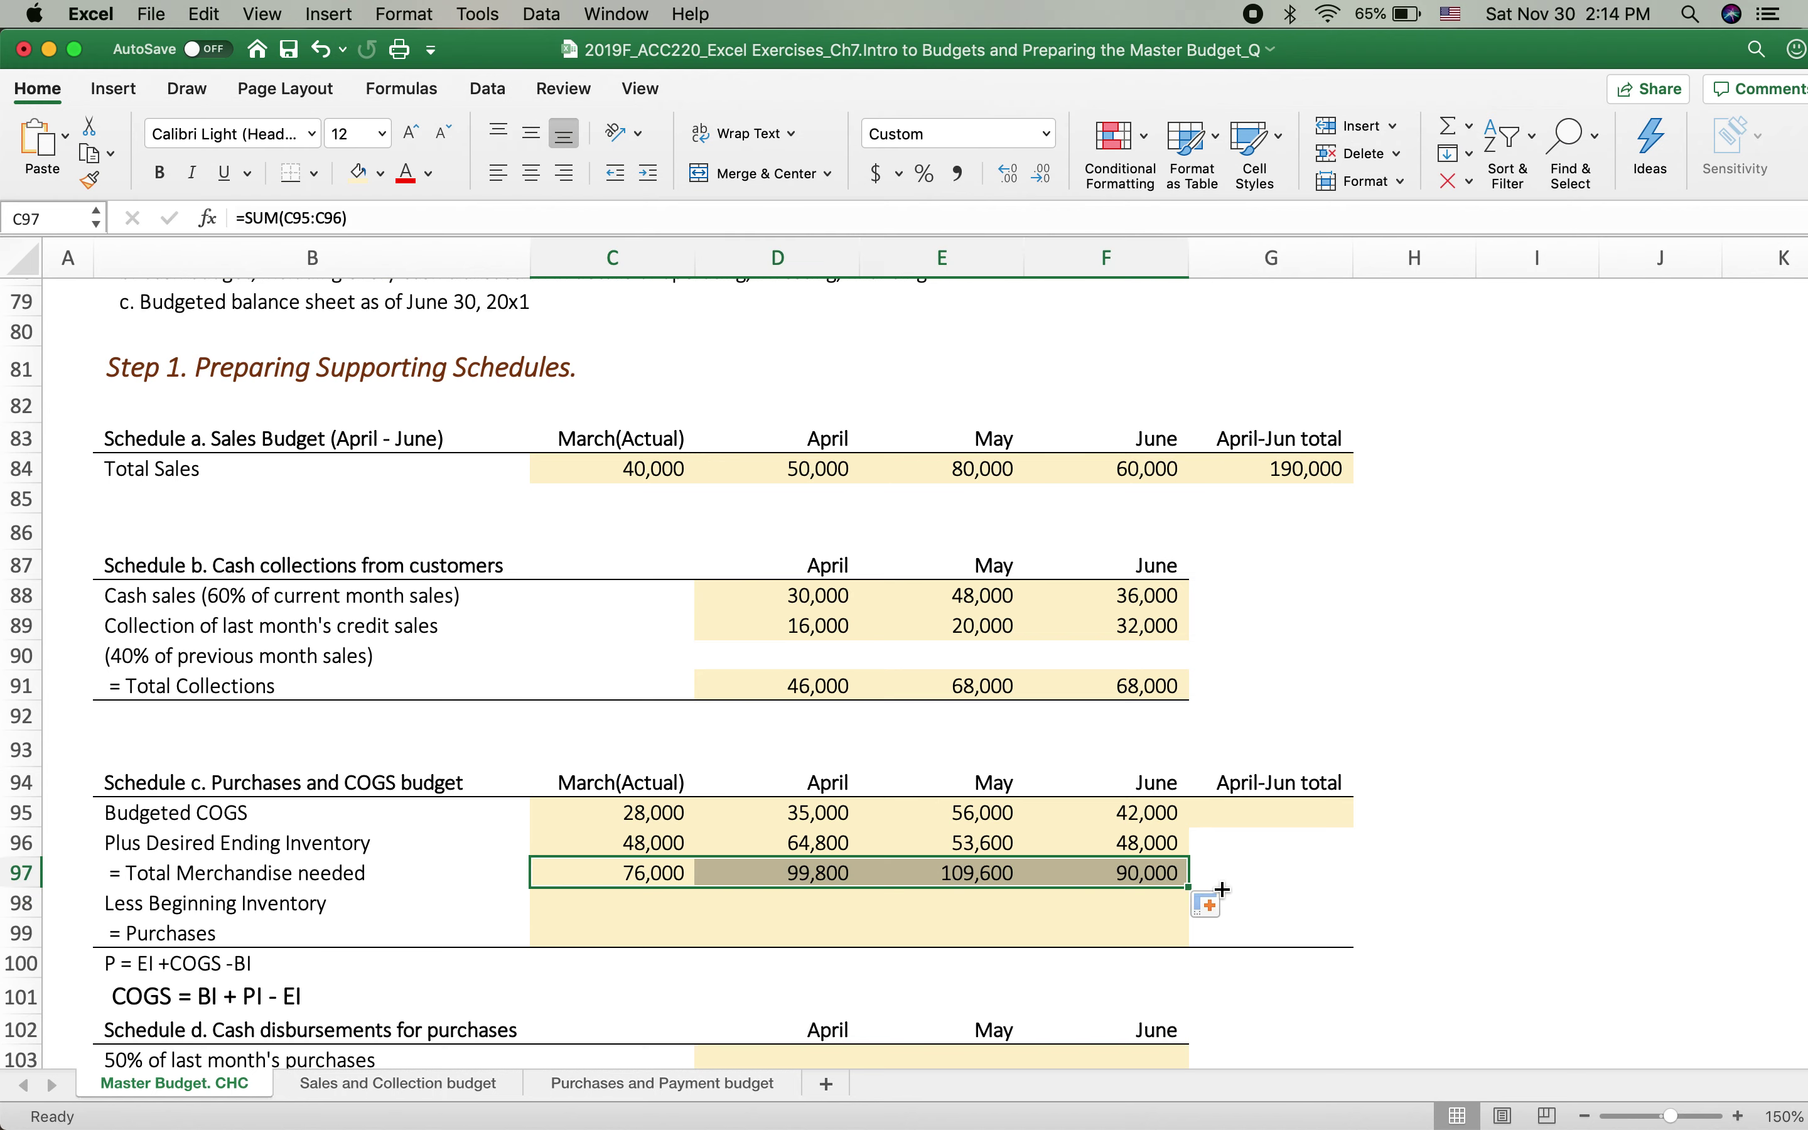
Calculate March's beginning inventory in C98 of Schedule c with the formula =20000+80%*C95.
scroll(1337, 793, "down", 5)
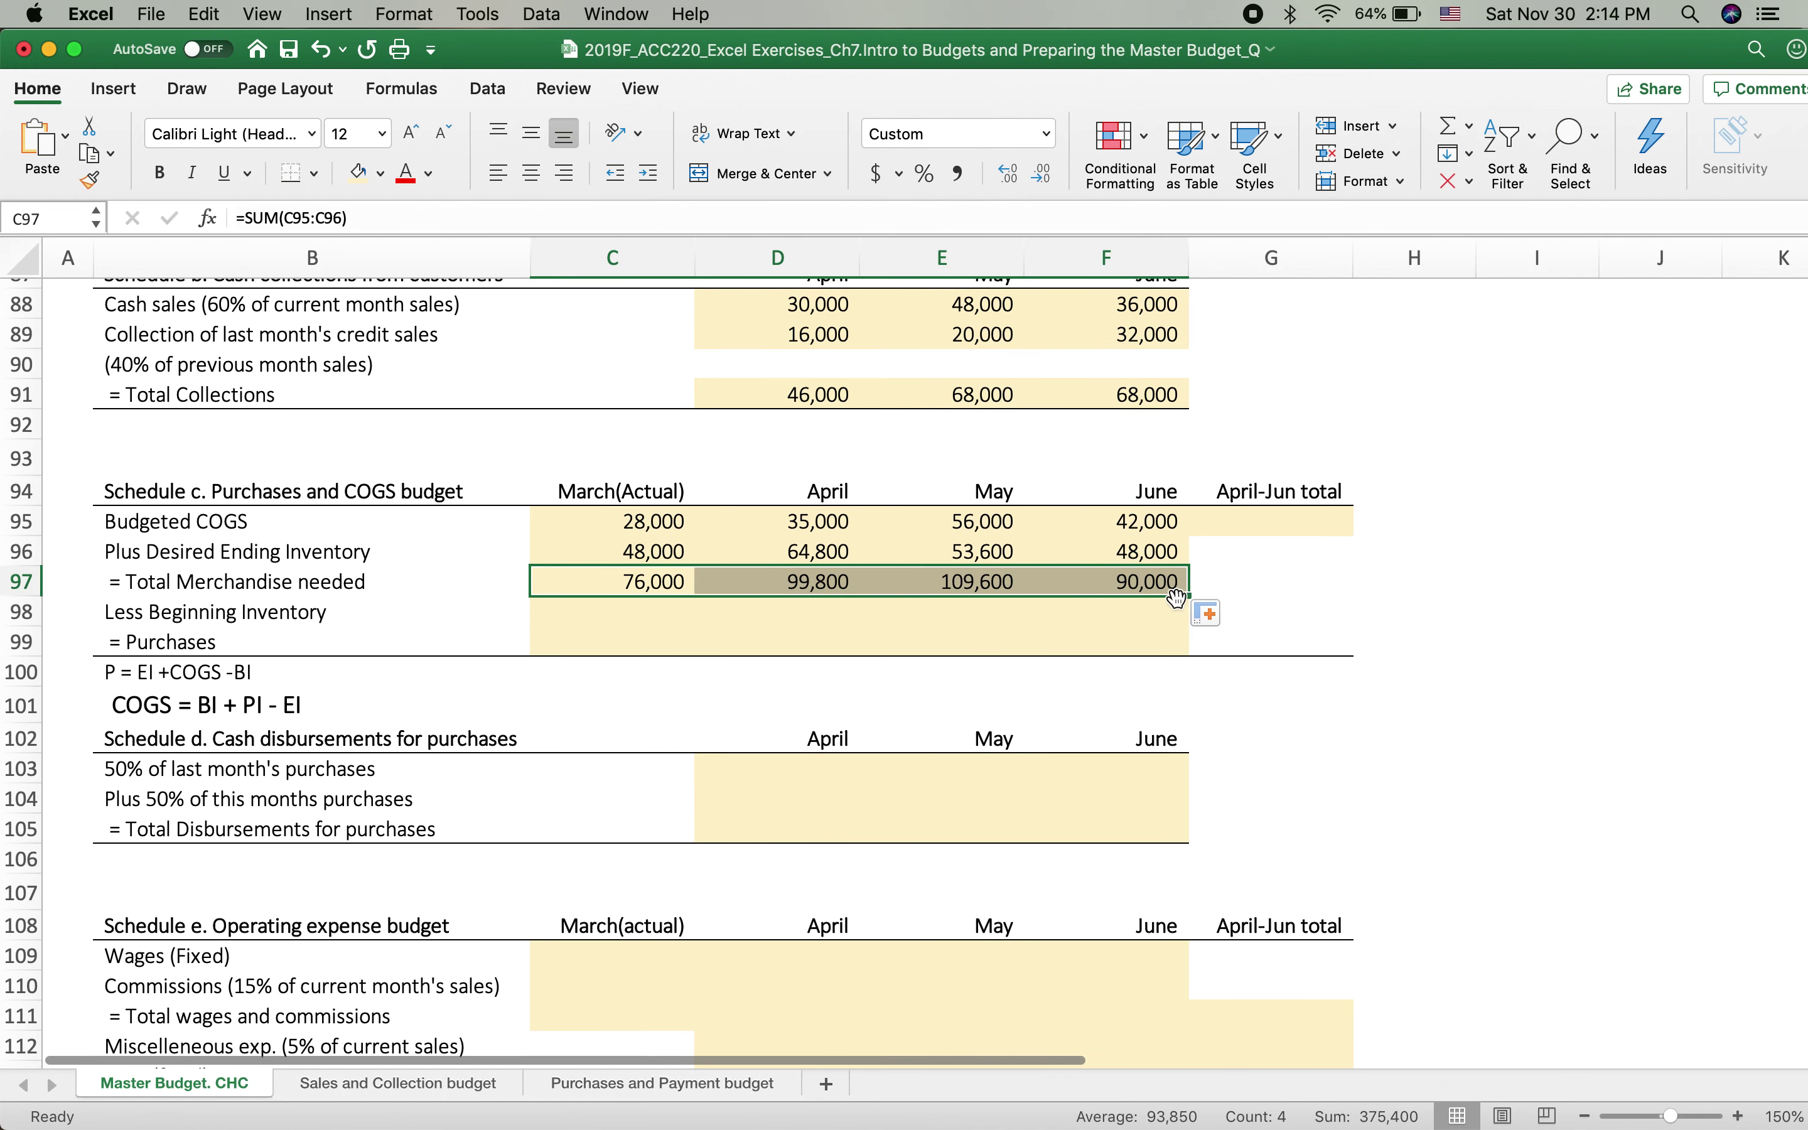
left_click(583, 609)
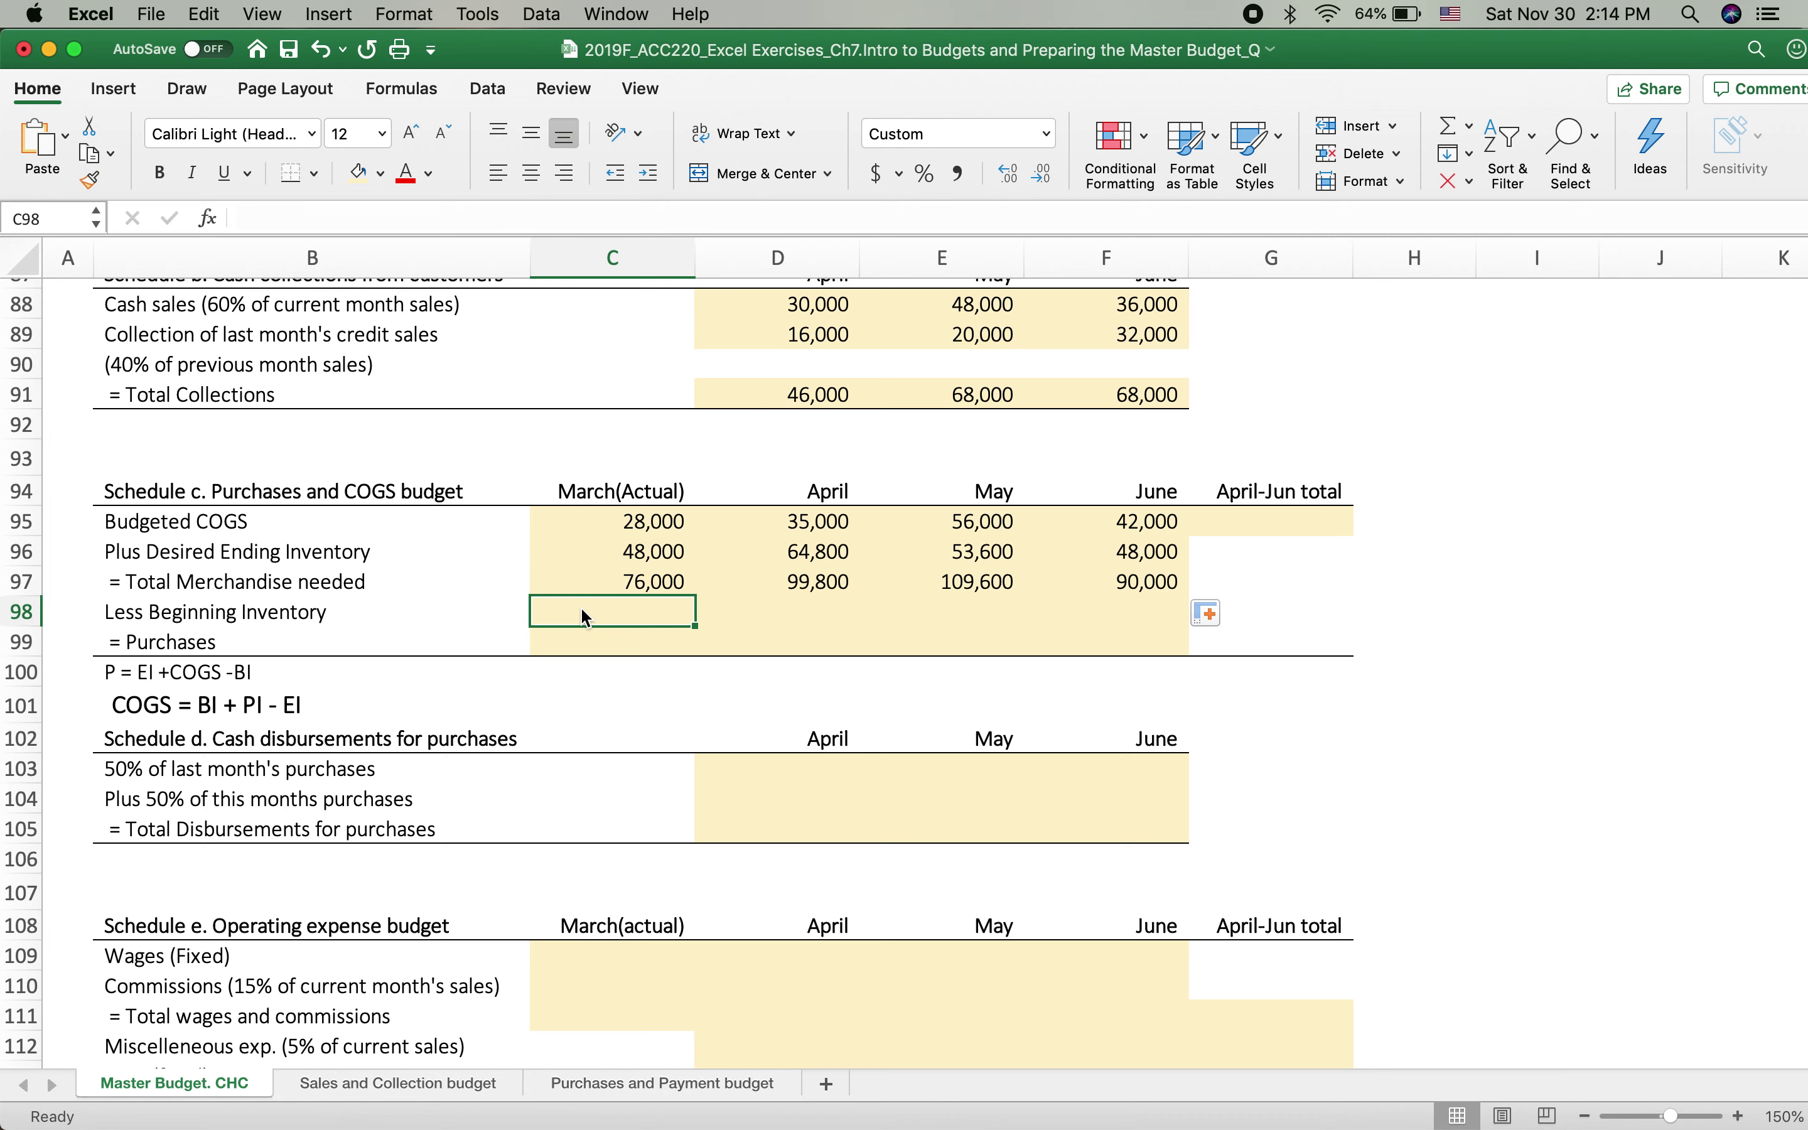
left_click(821, 491)
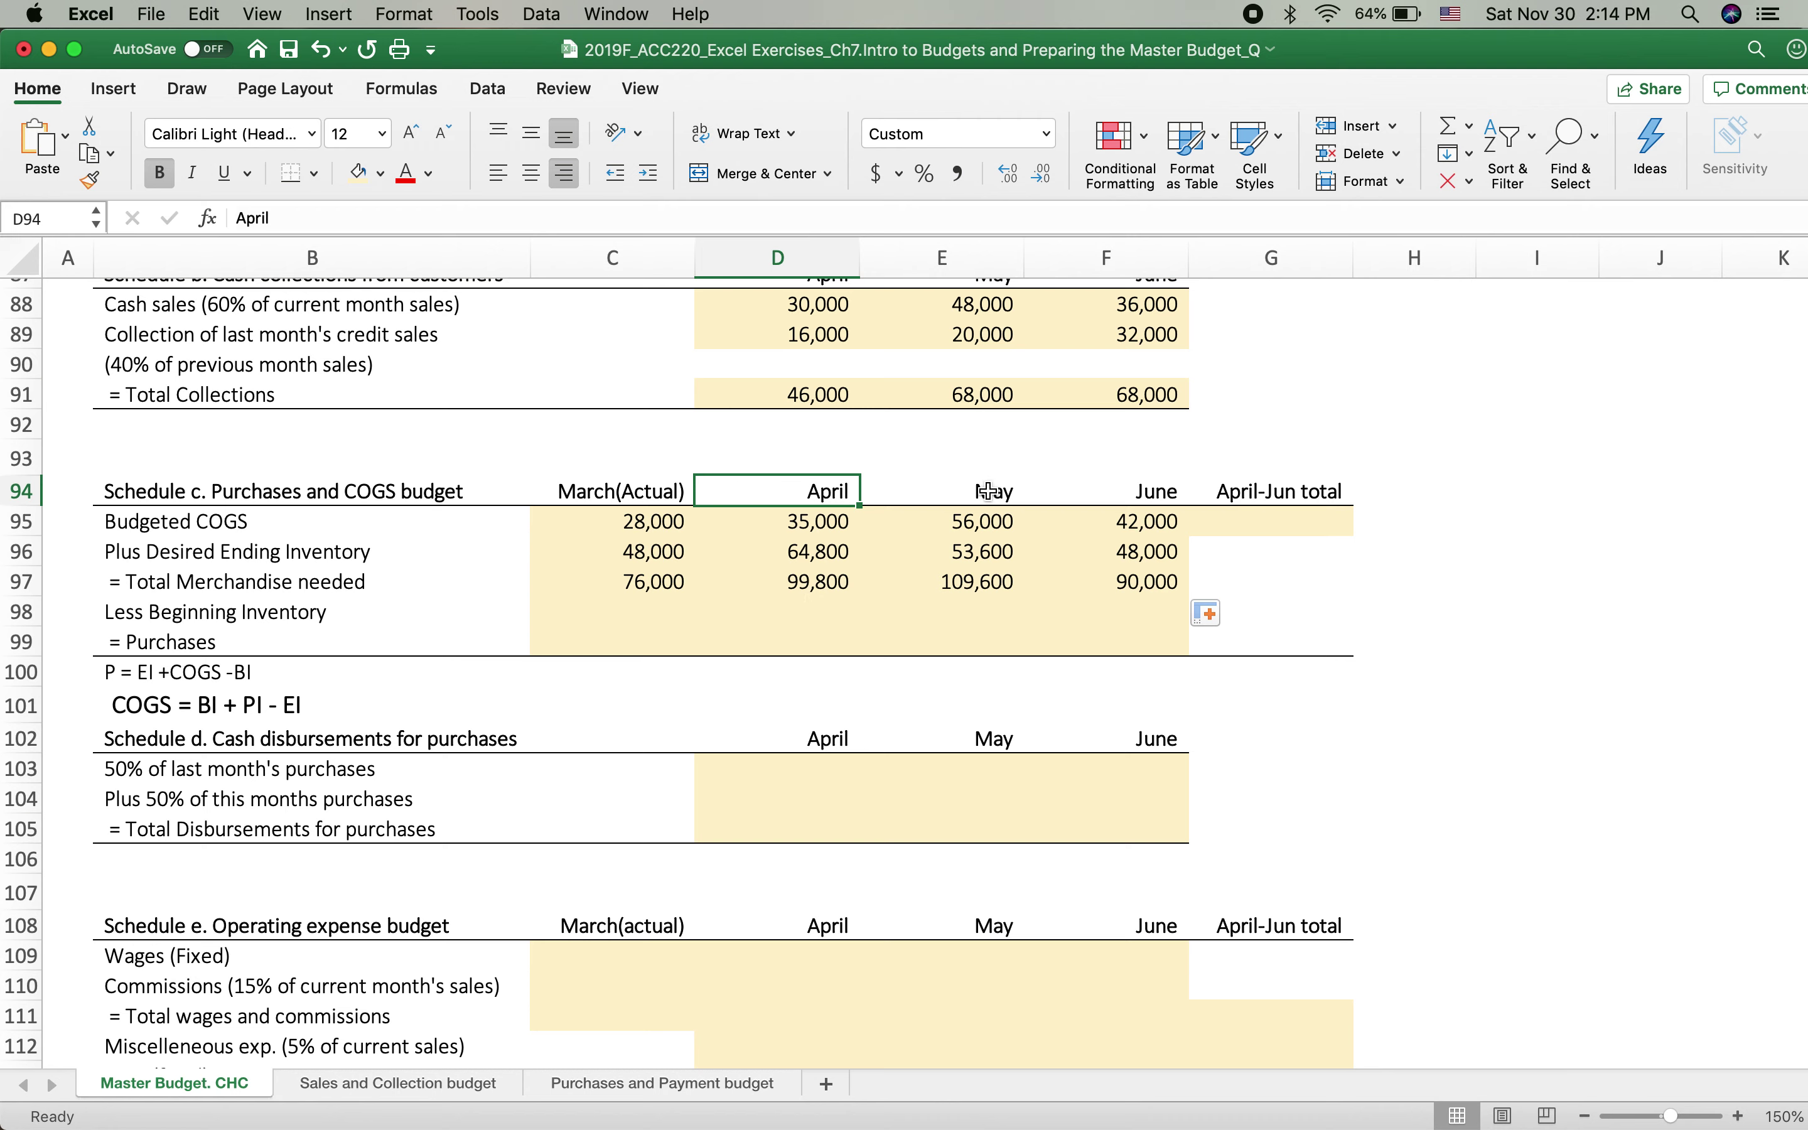
left_click(983, 608)
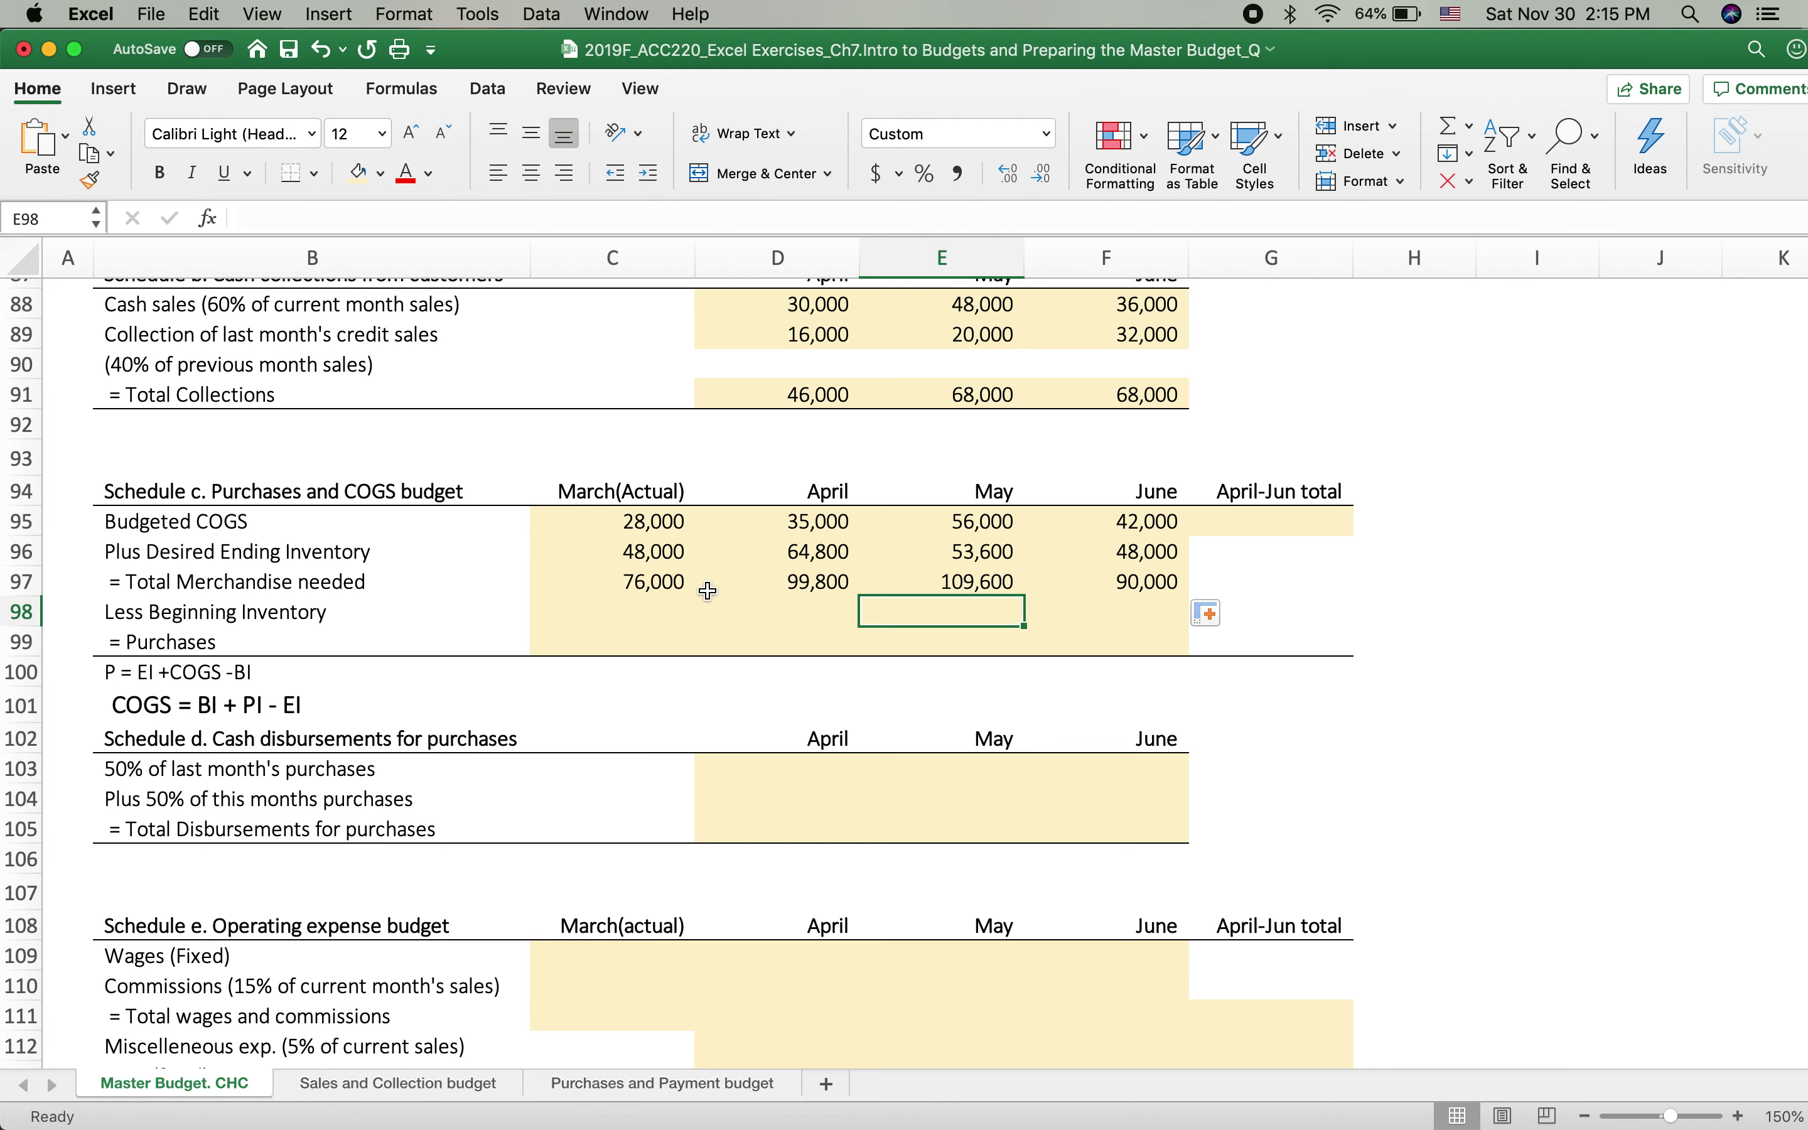
left_click(648, 604)
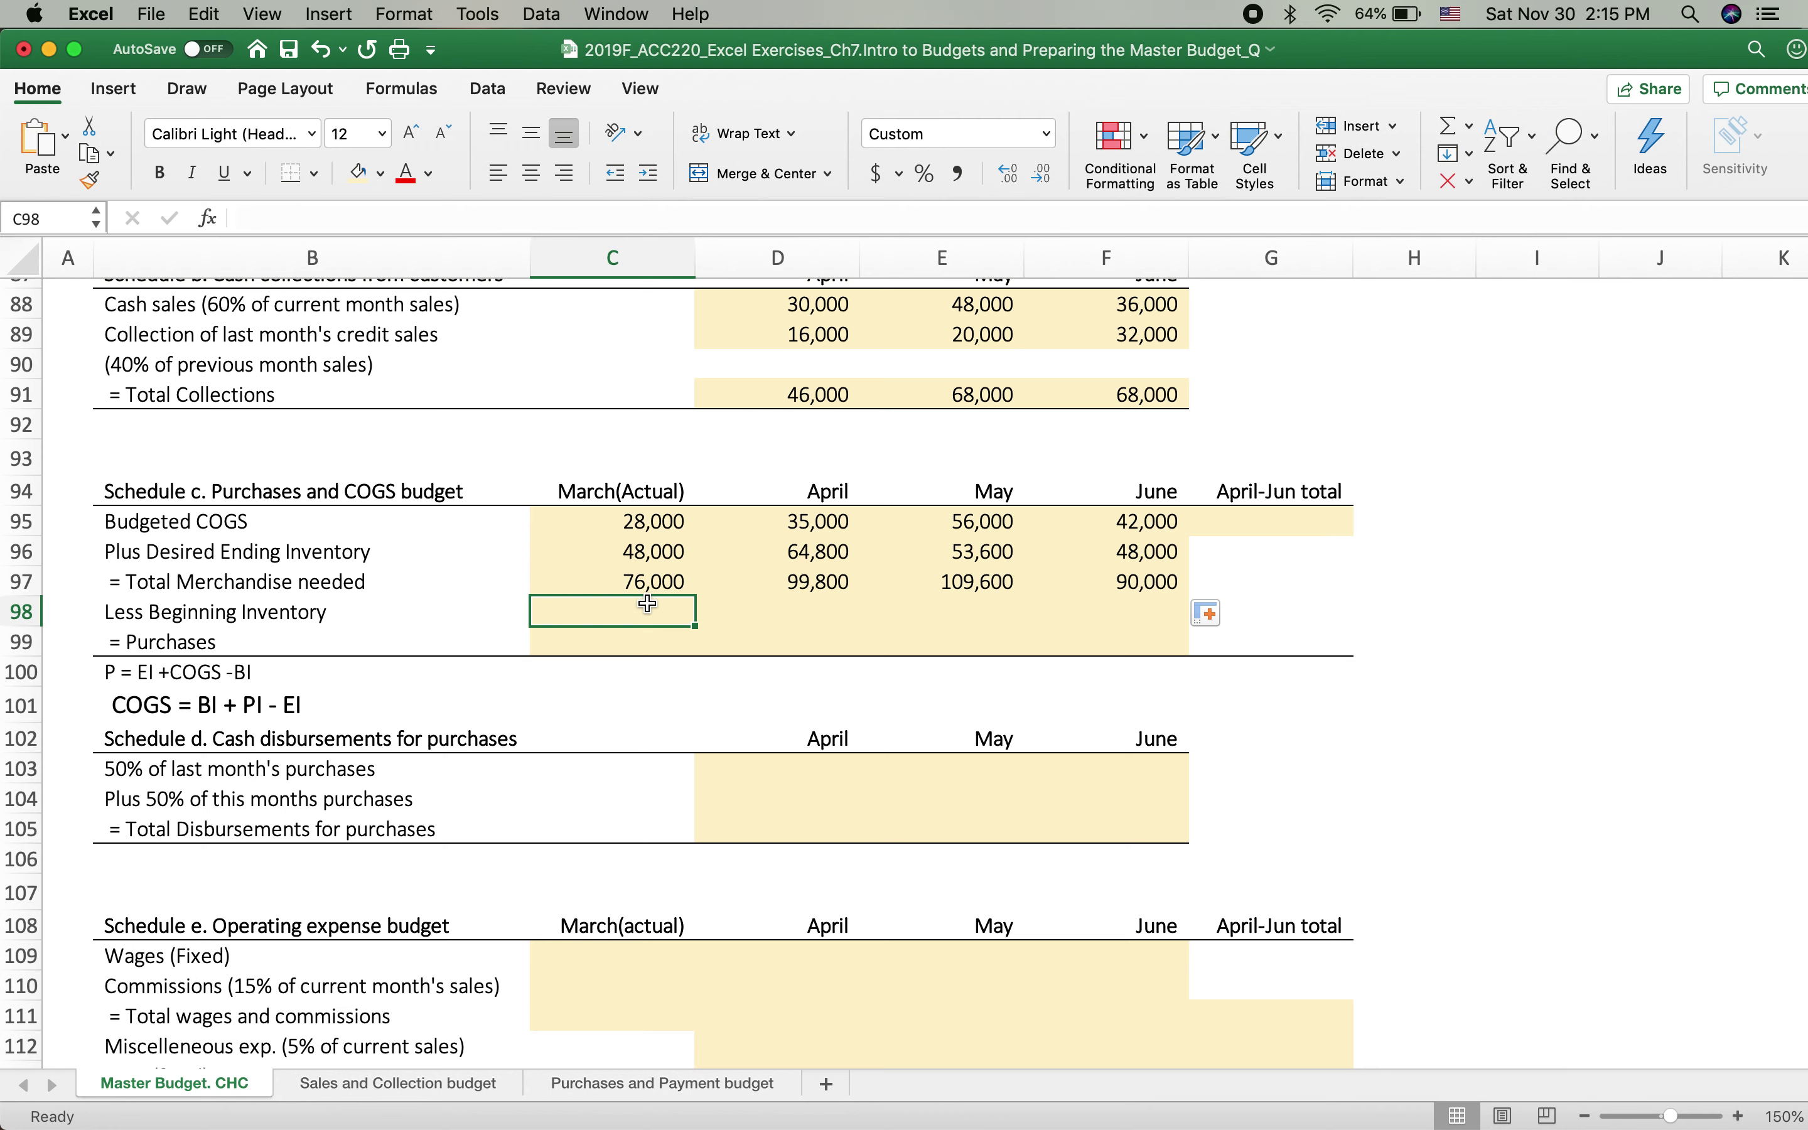
type("=2000")
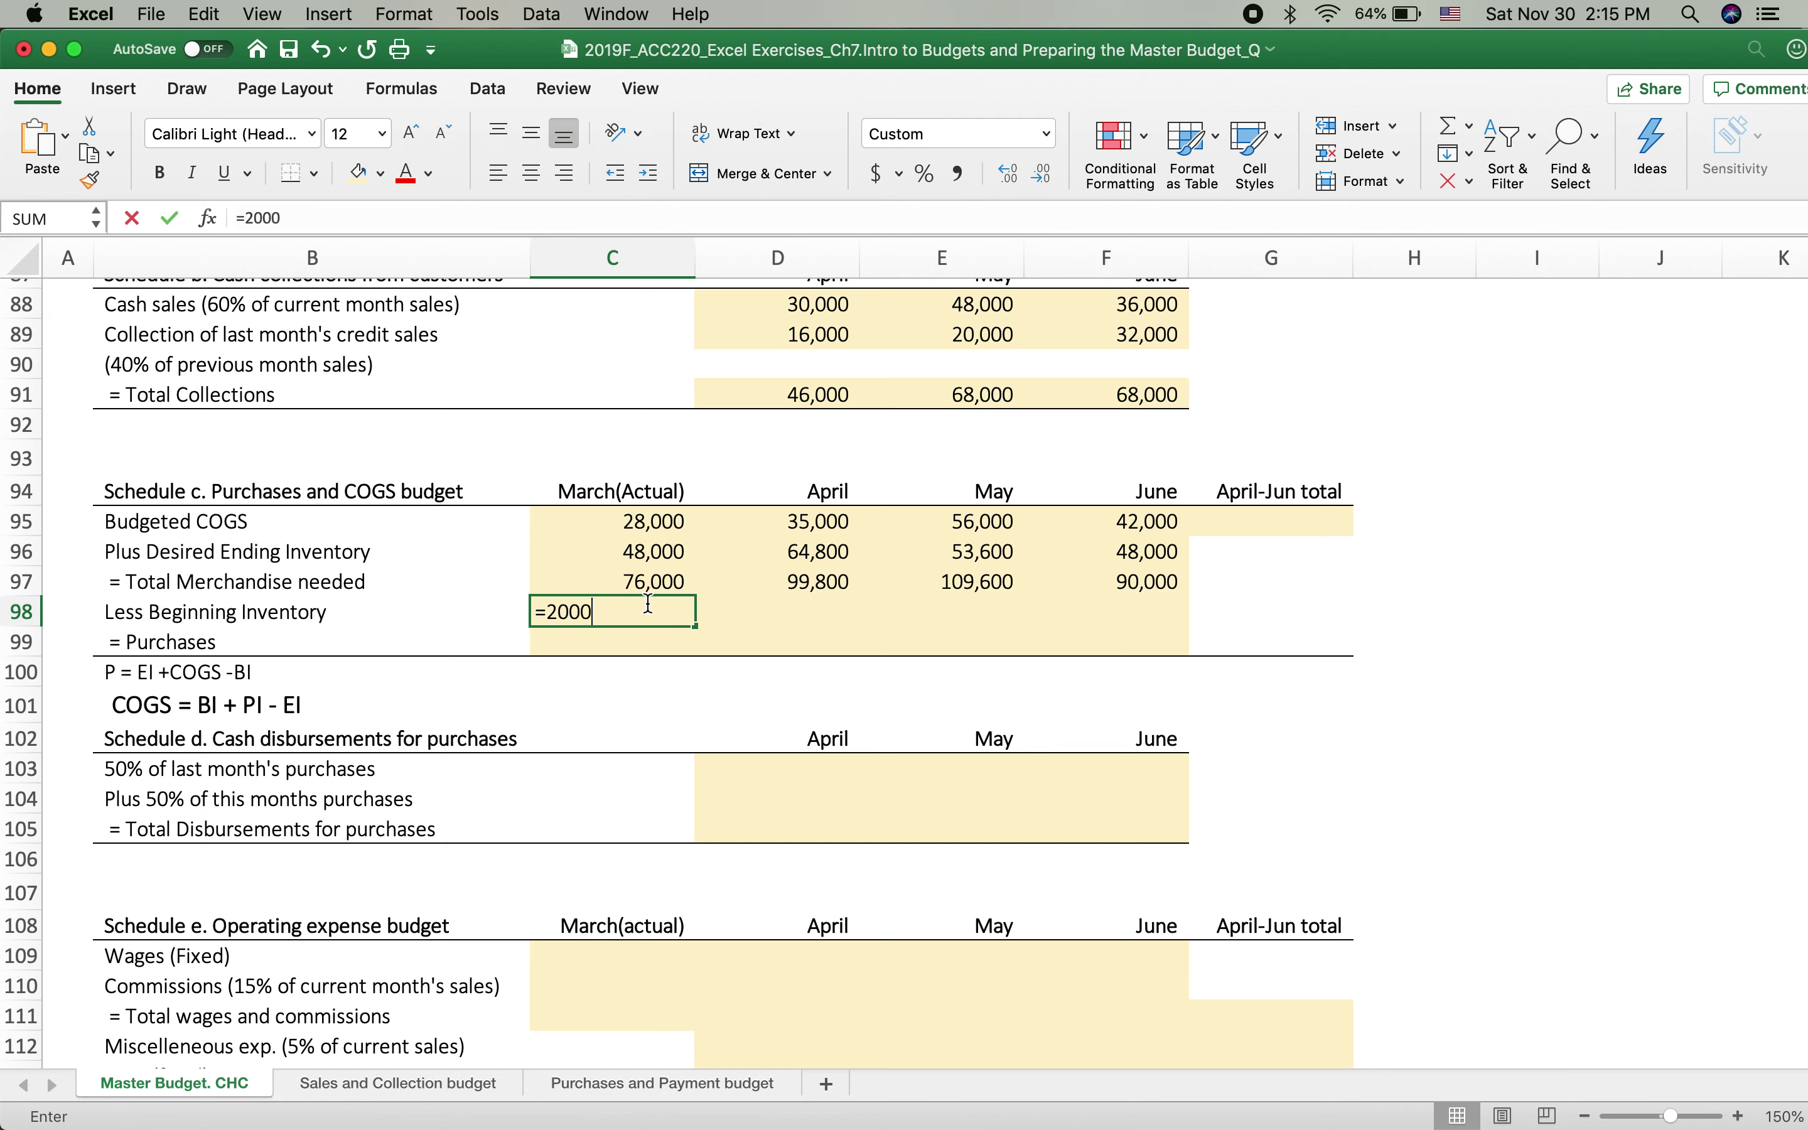
type("0+")
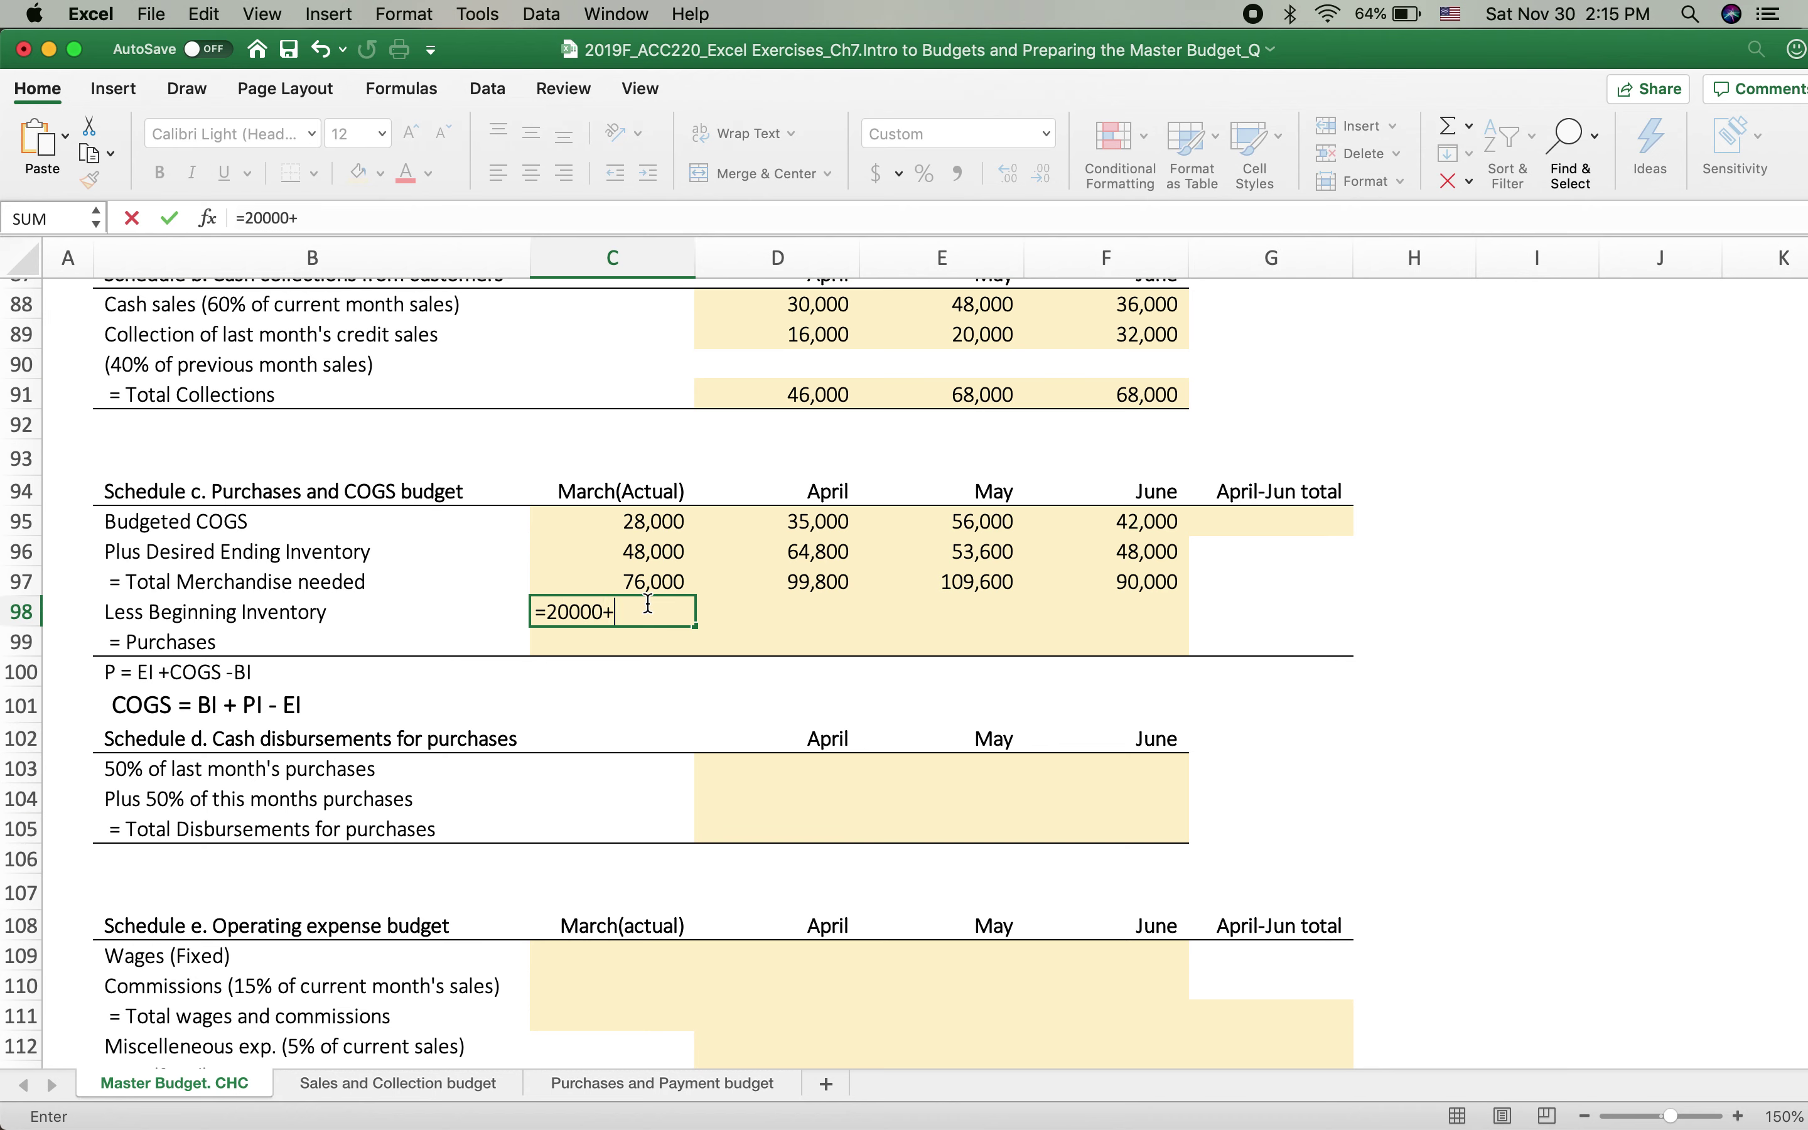
type("80%")
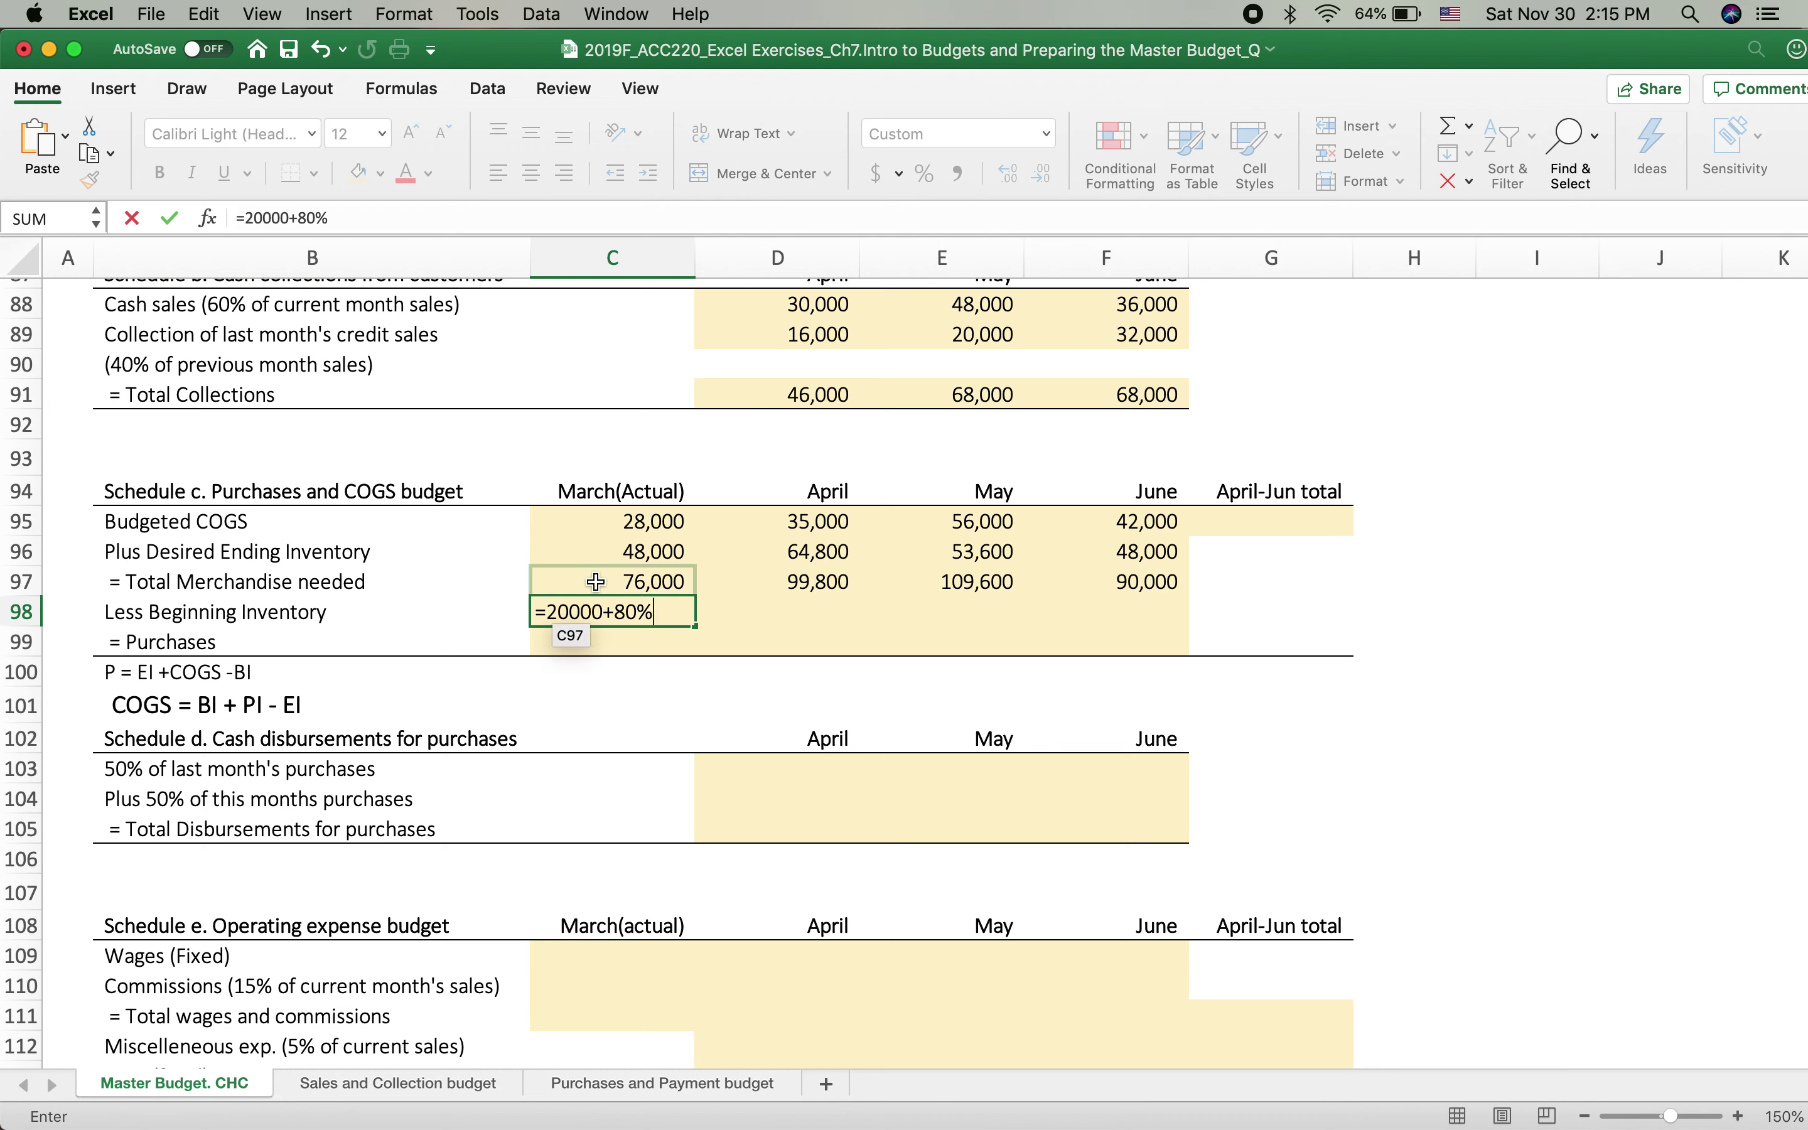
left_click(603, 521)
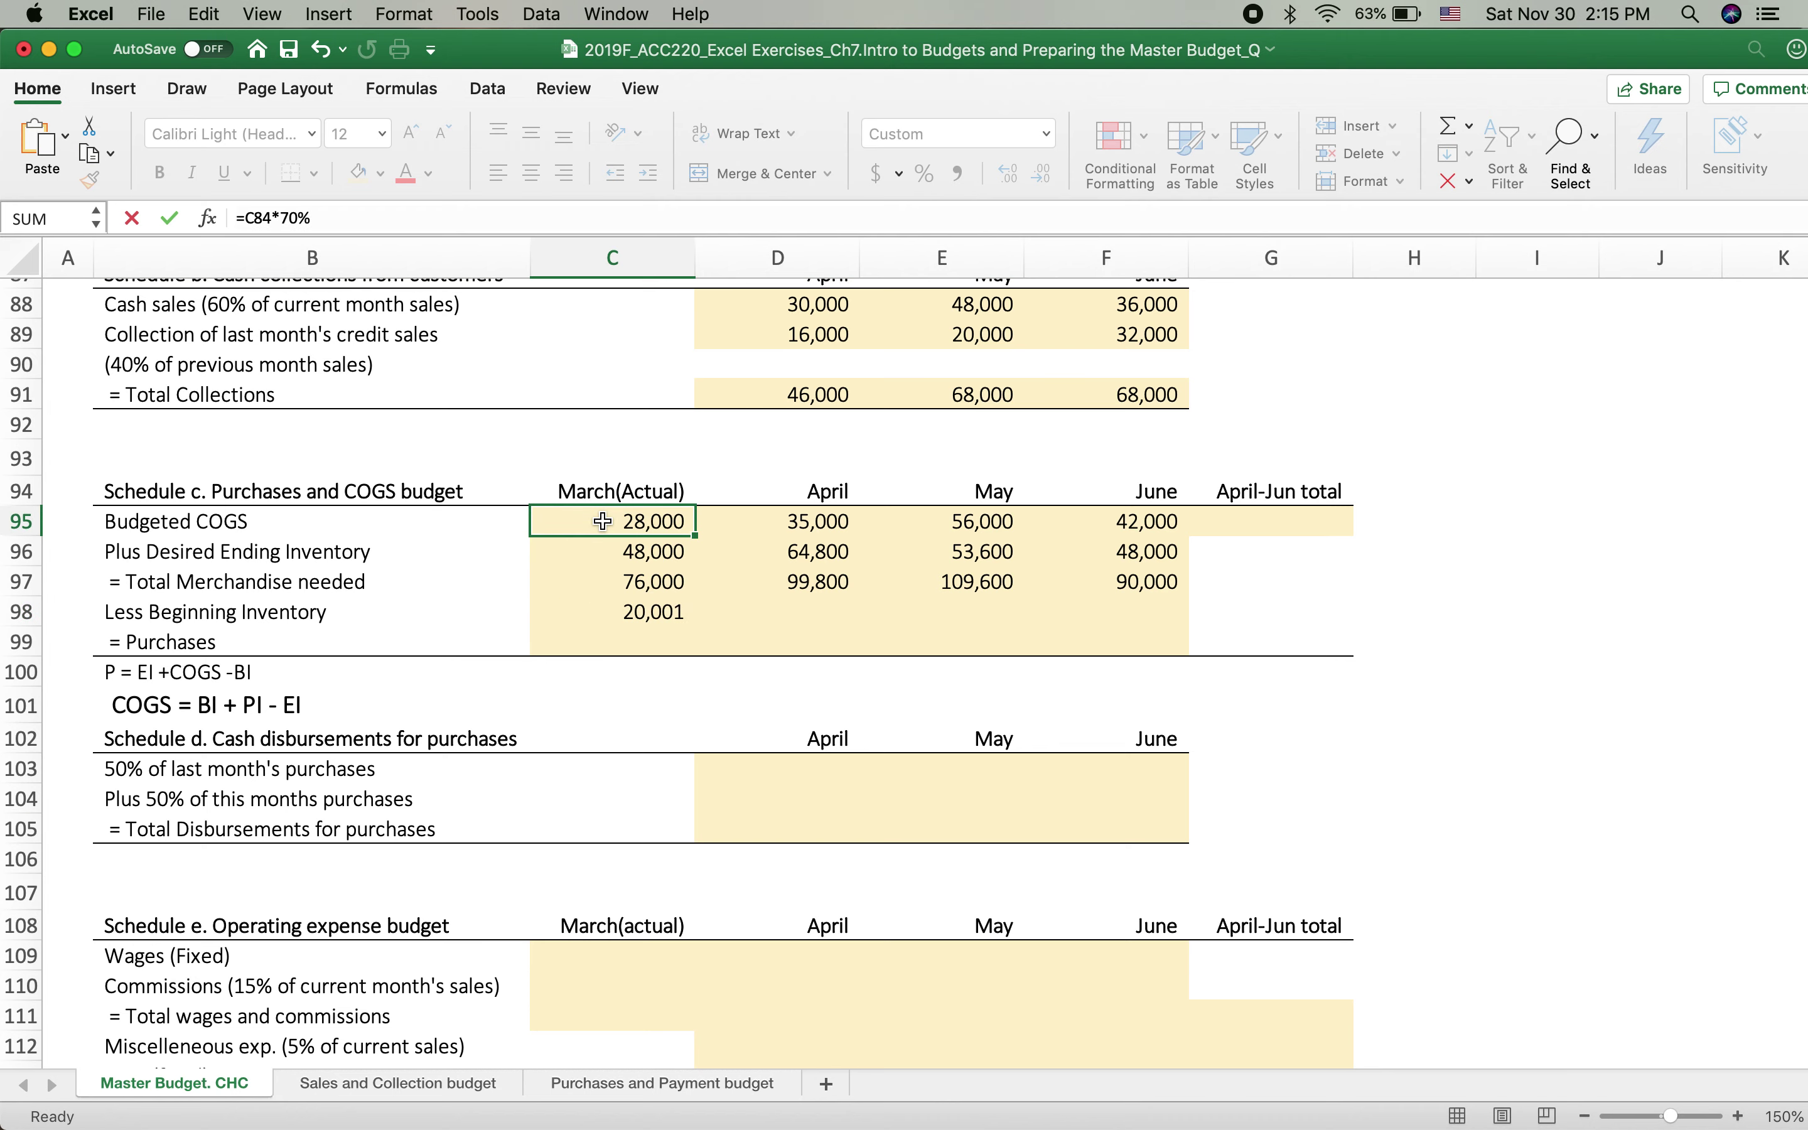
double_click(640, 613)
type("*")
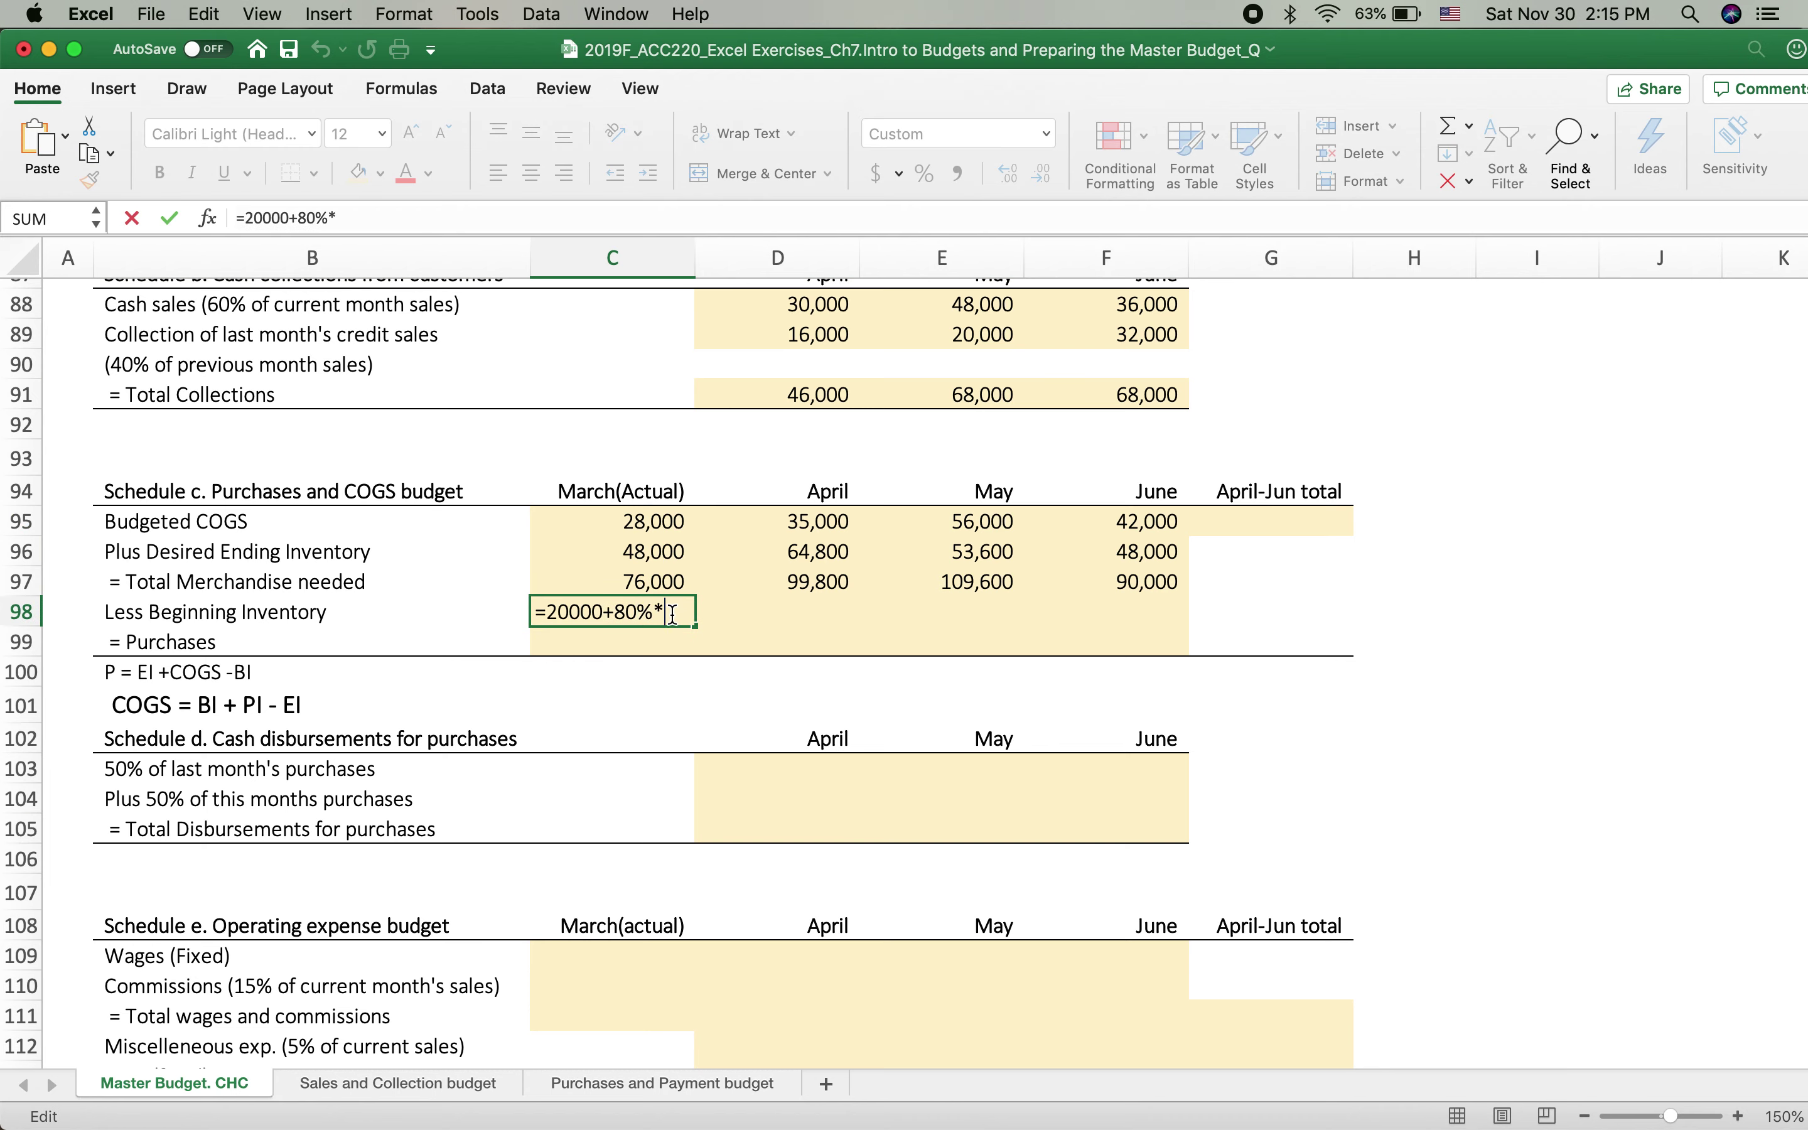
left_click(633, 523)
key("Return")
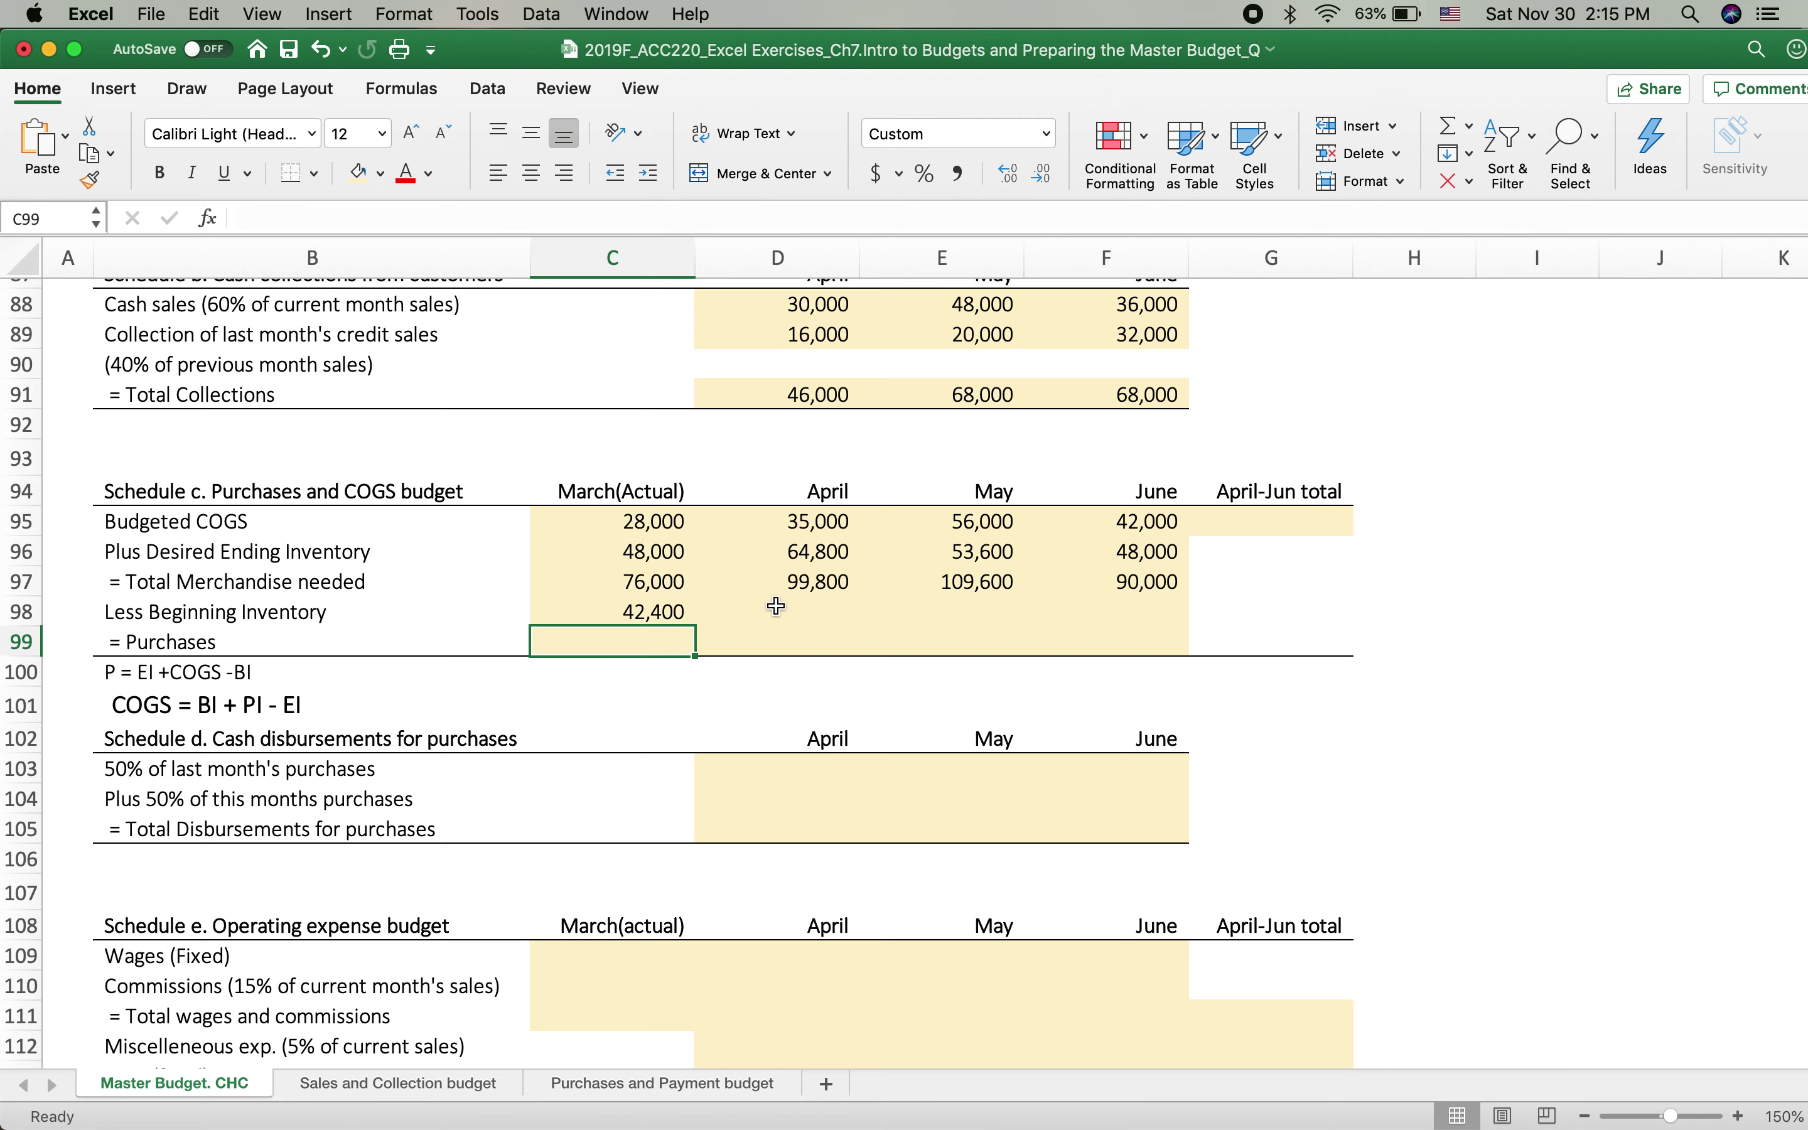
Set April's beginning inventory in D98 to March's desired ending inventory with =C96 and copy the formula across to May and June.
left_click(796, 615)
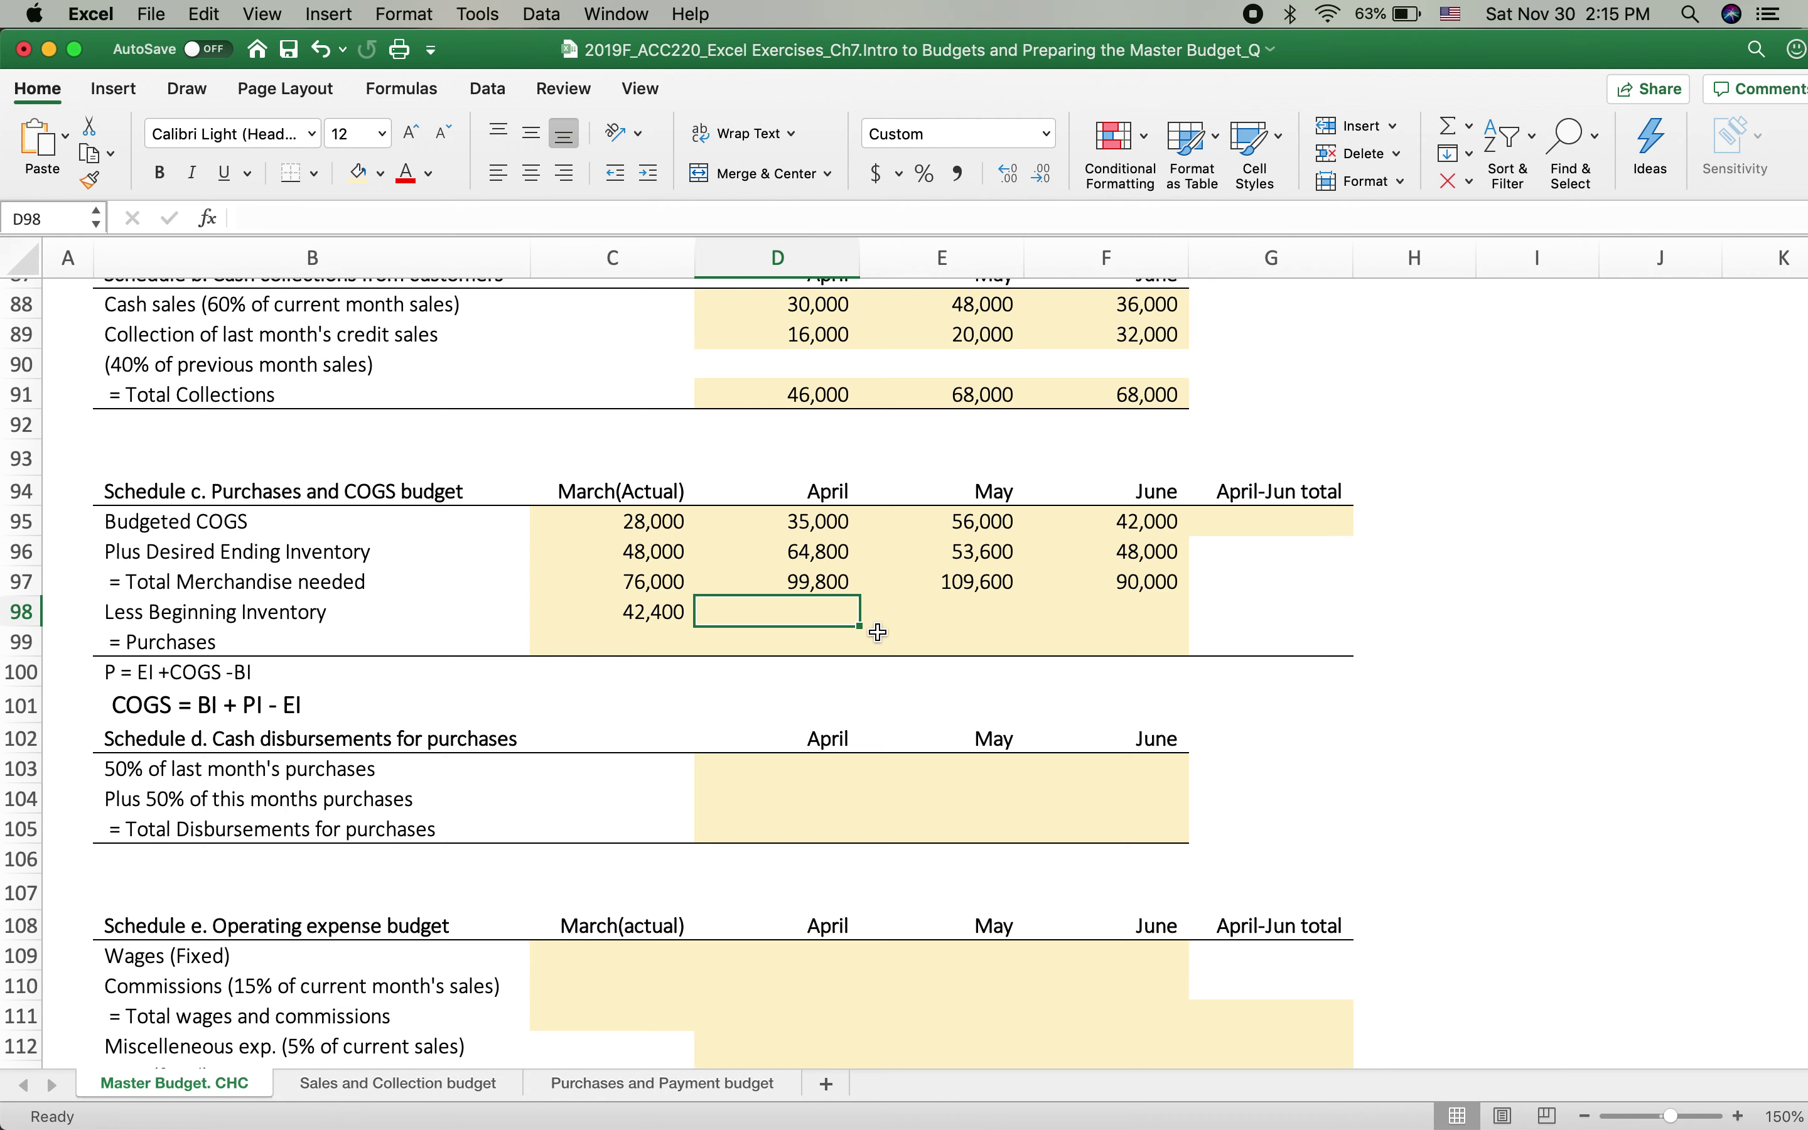
type("=")
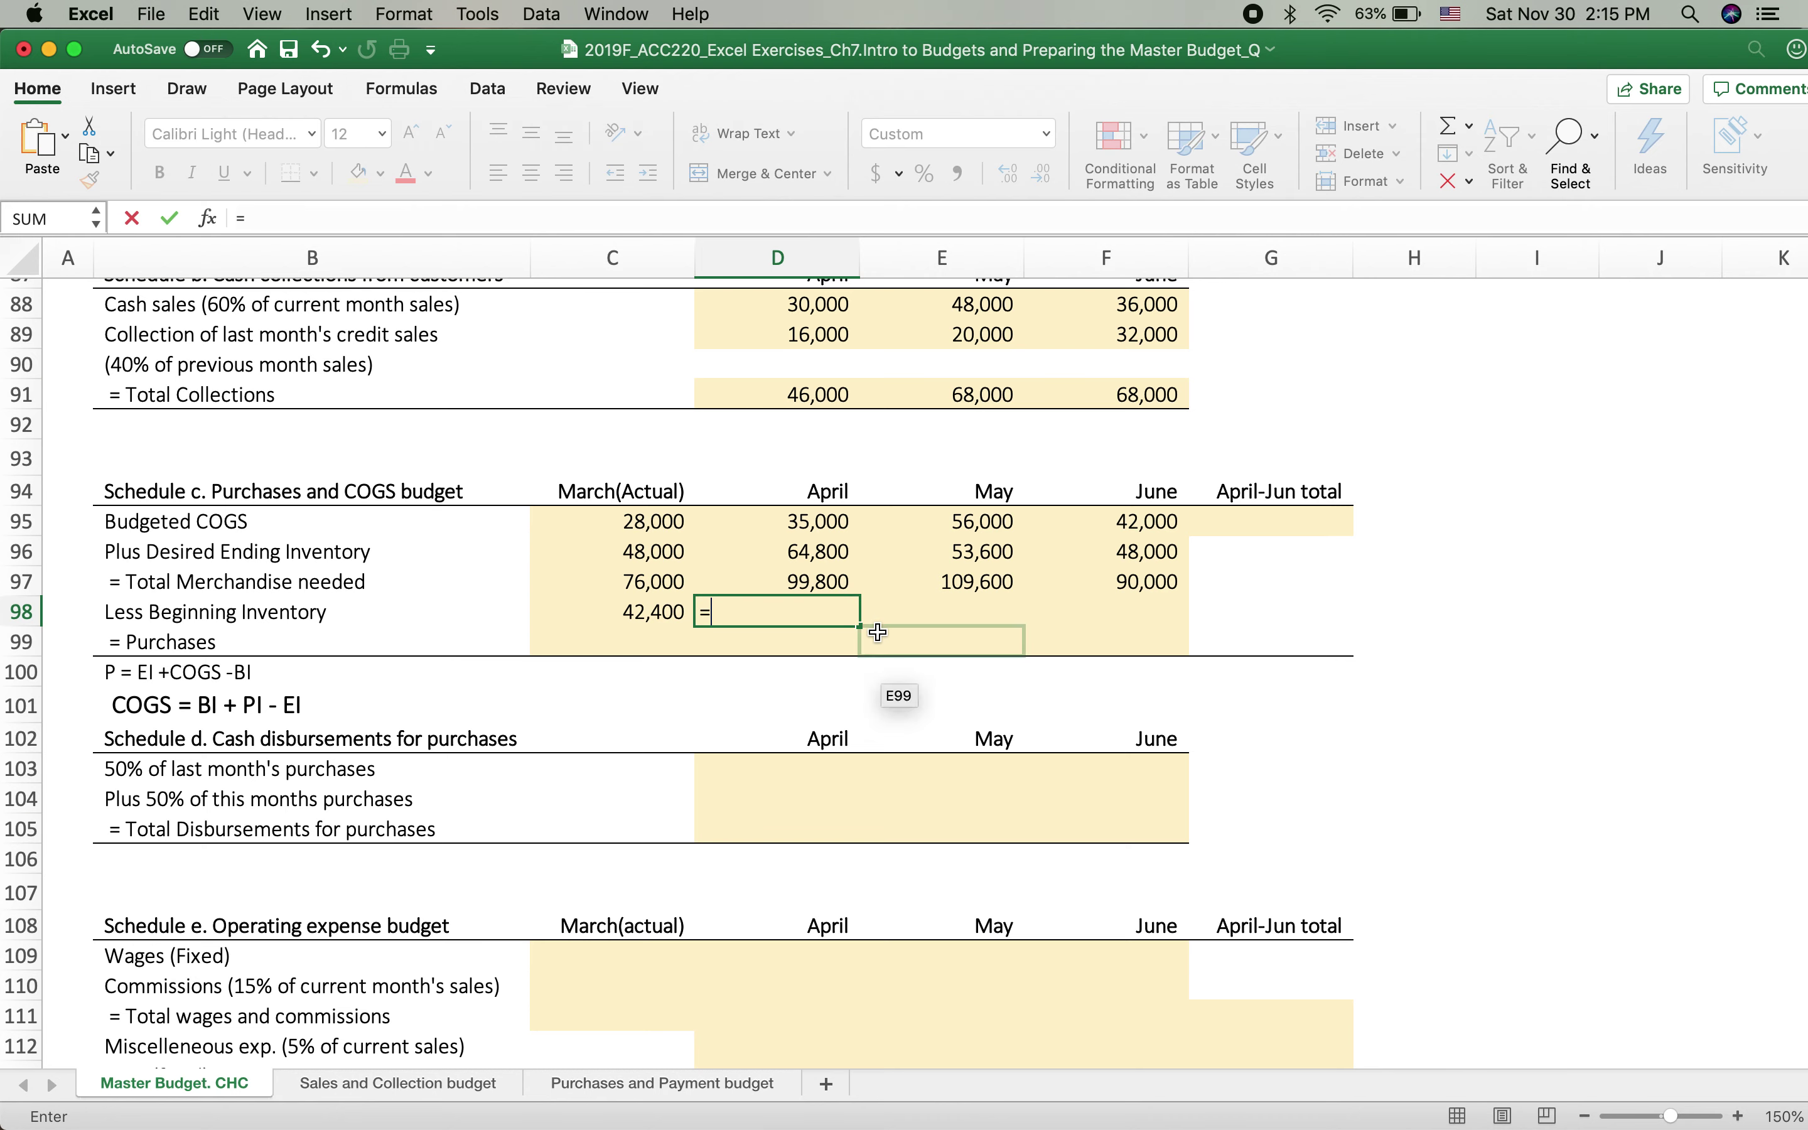
left_click(658, 553)
key("Return")
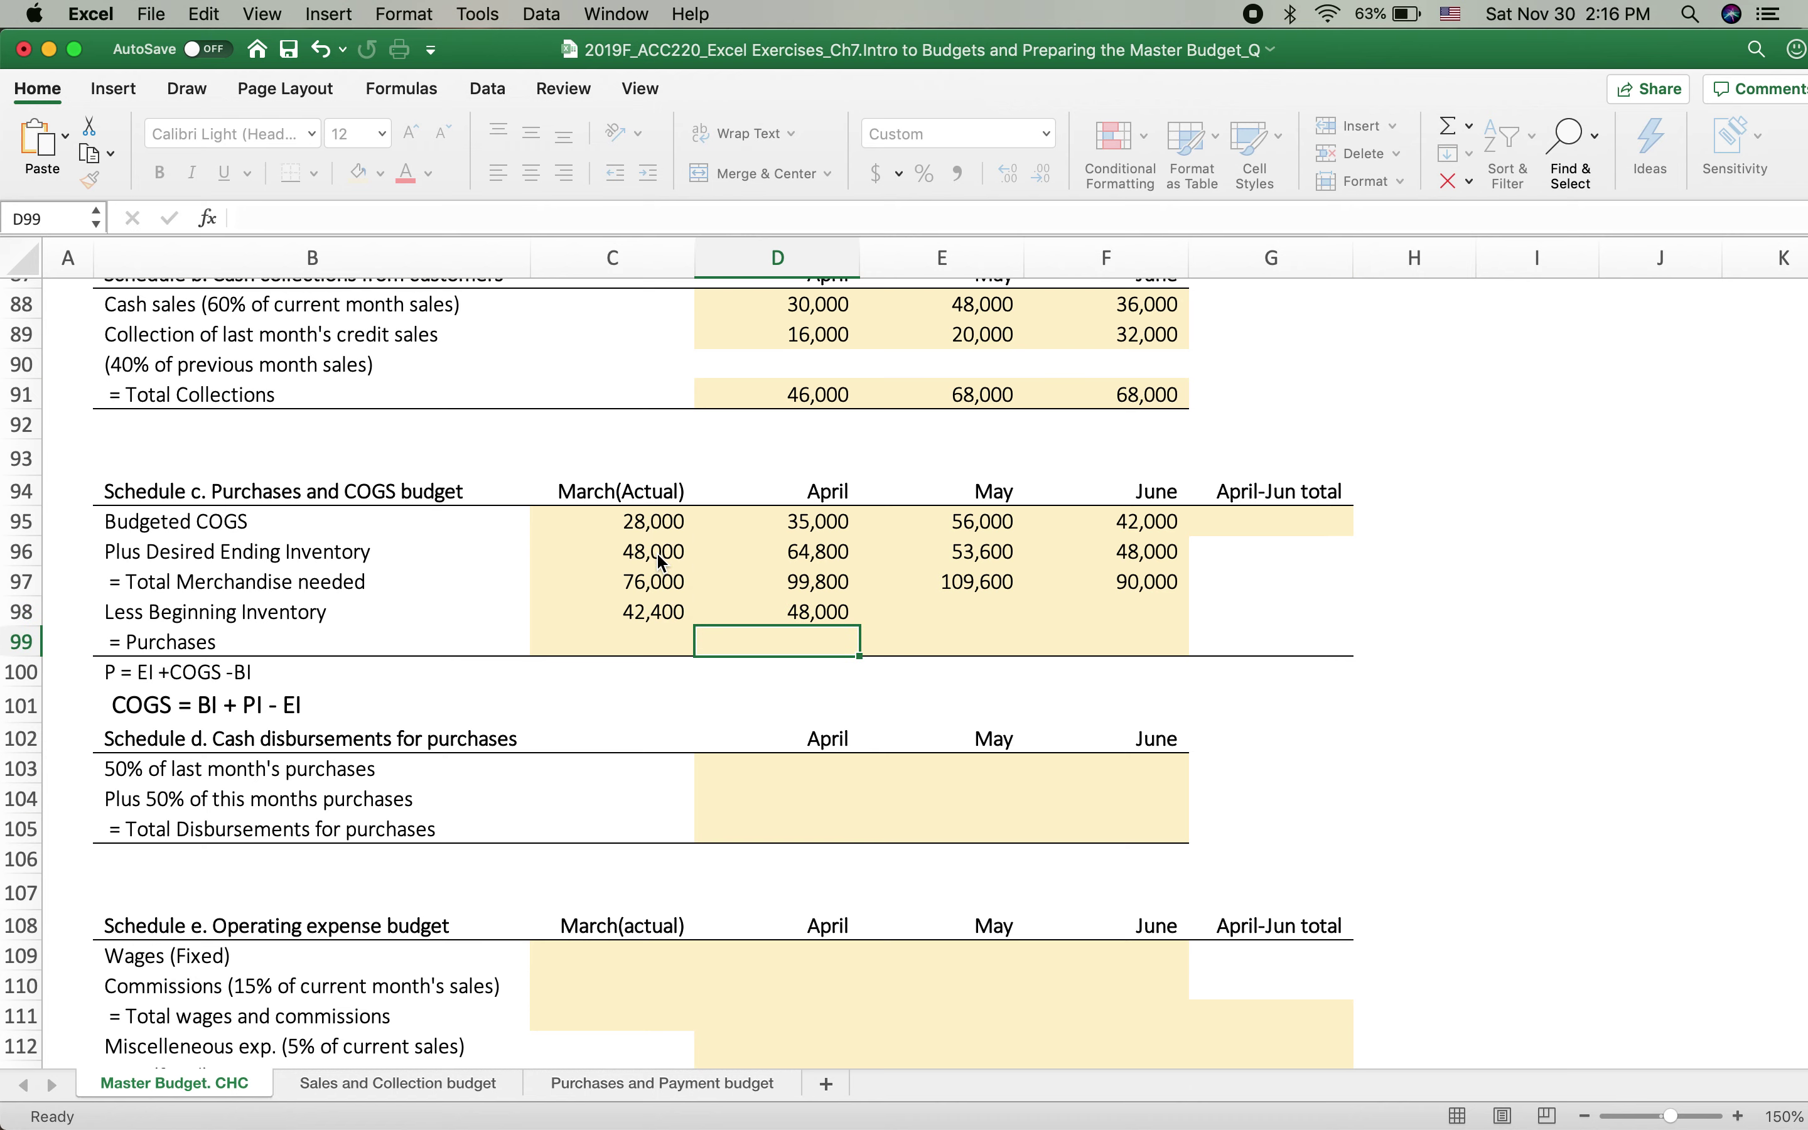
left_click_drag(848, 629, 833, 620)
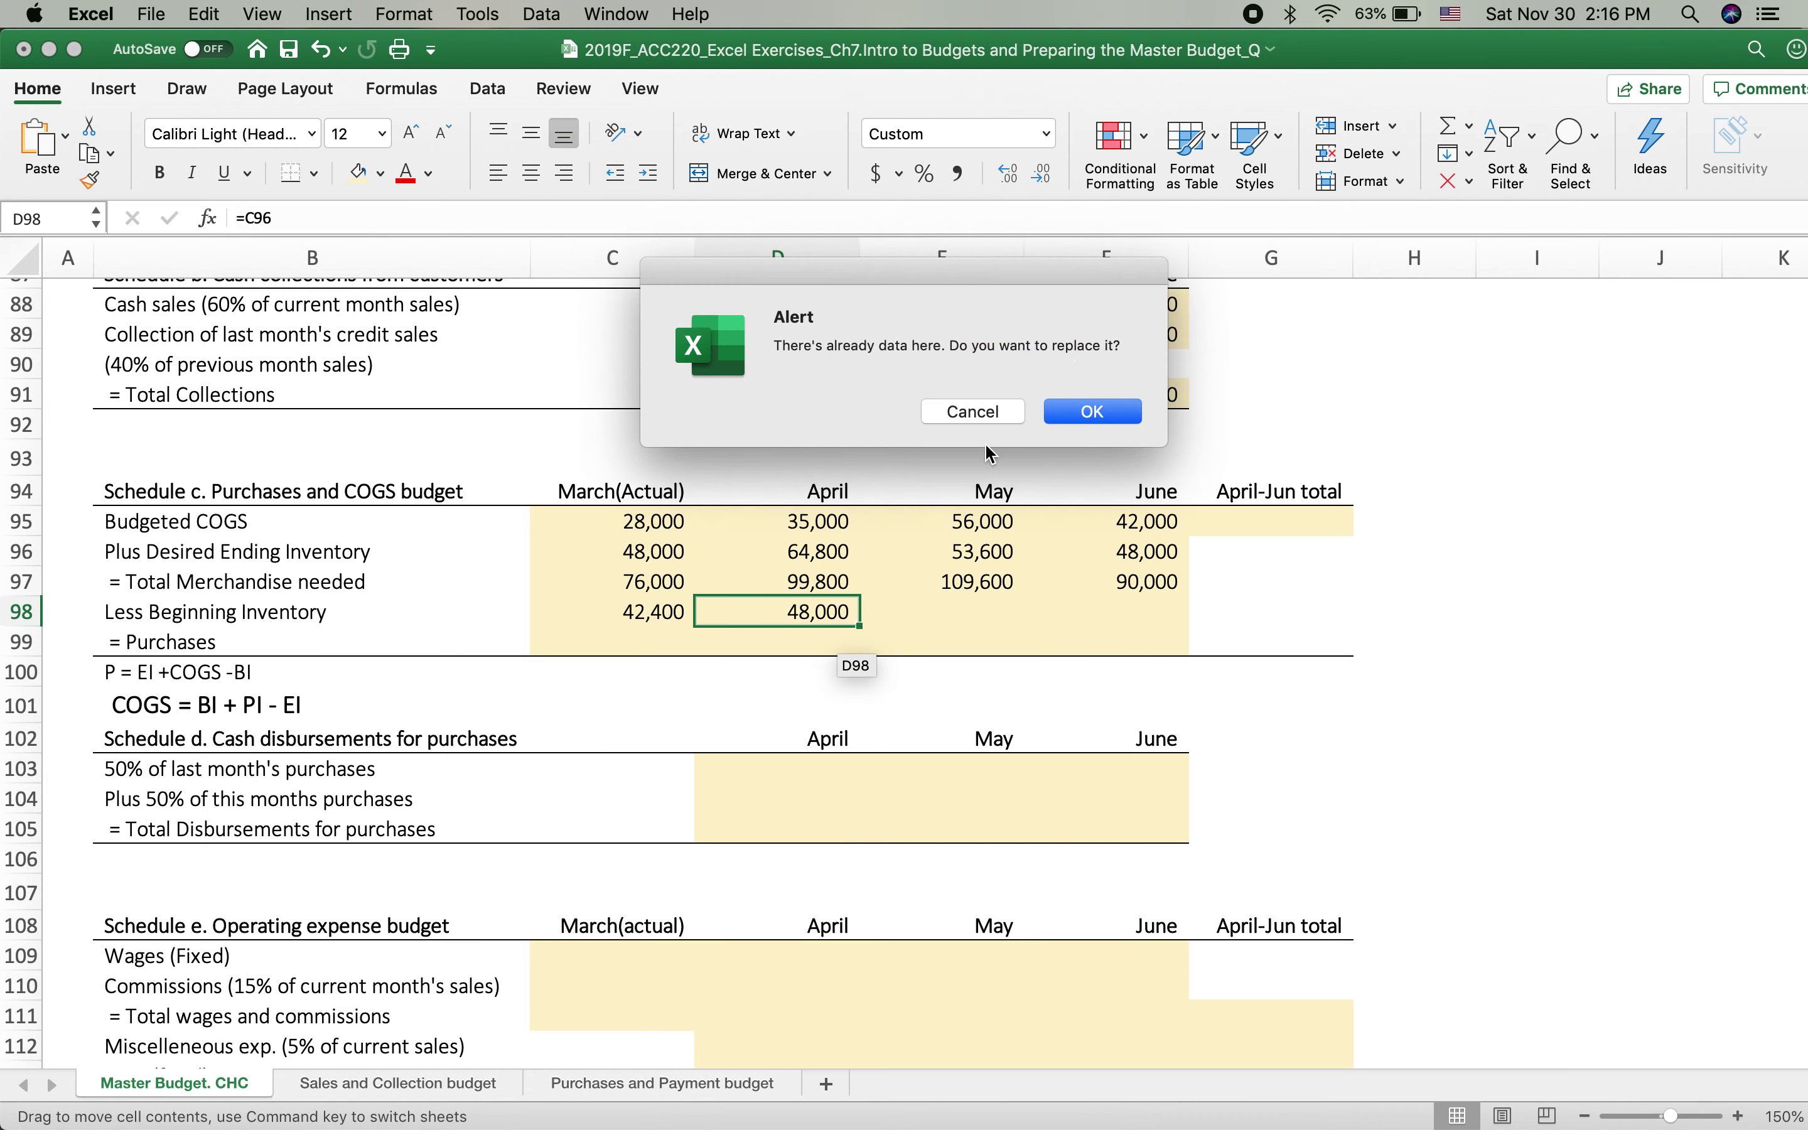
left_click(974, 412)
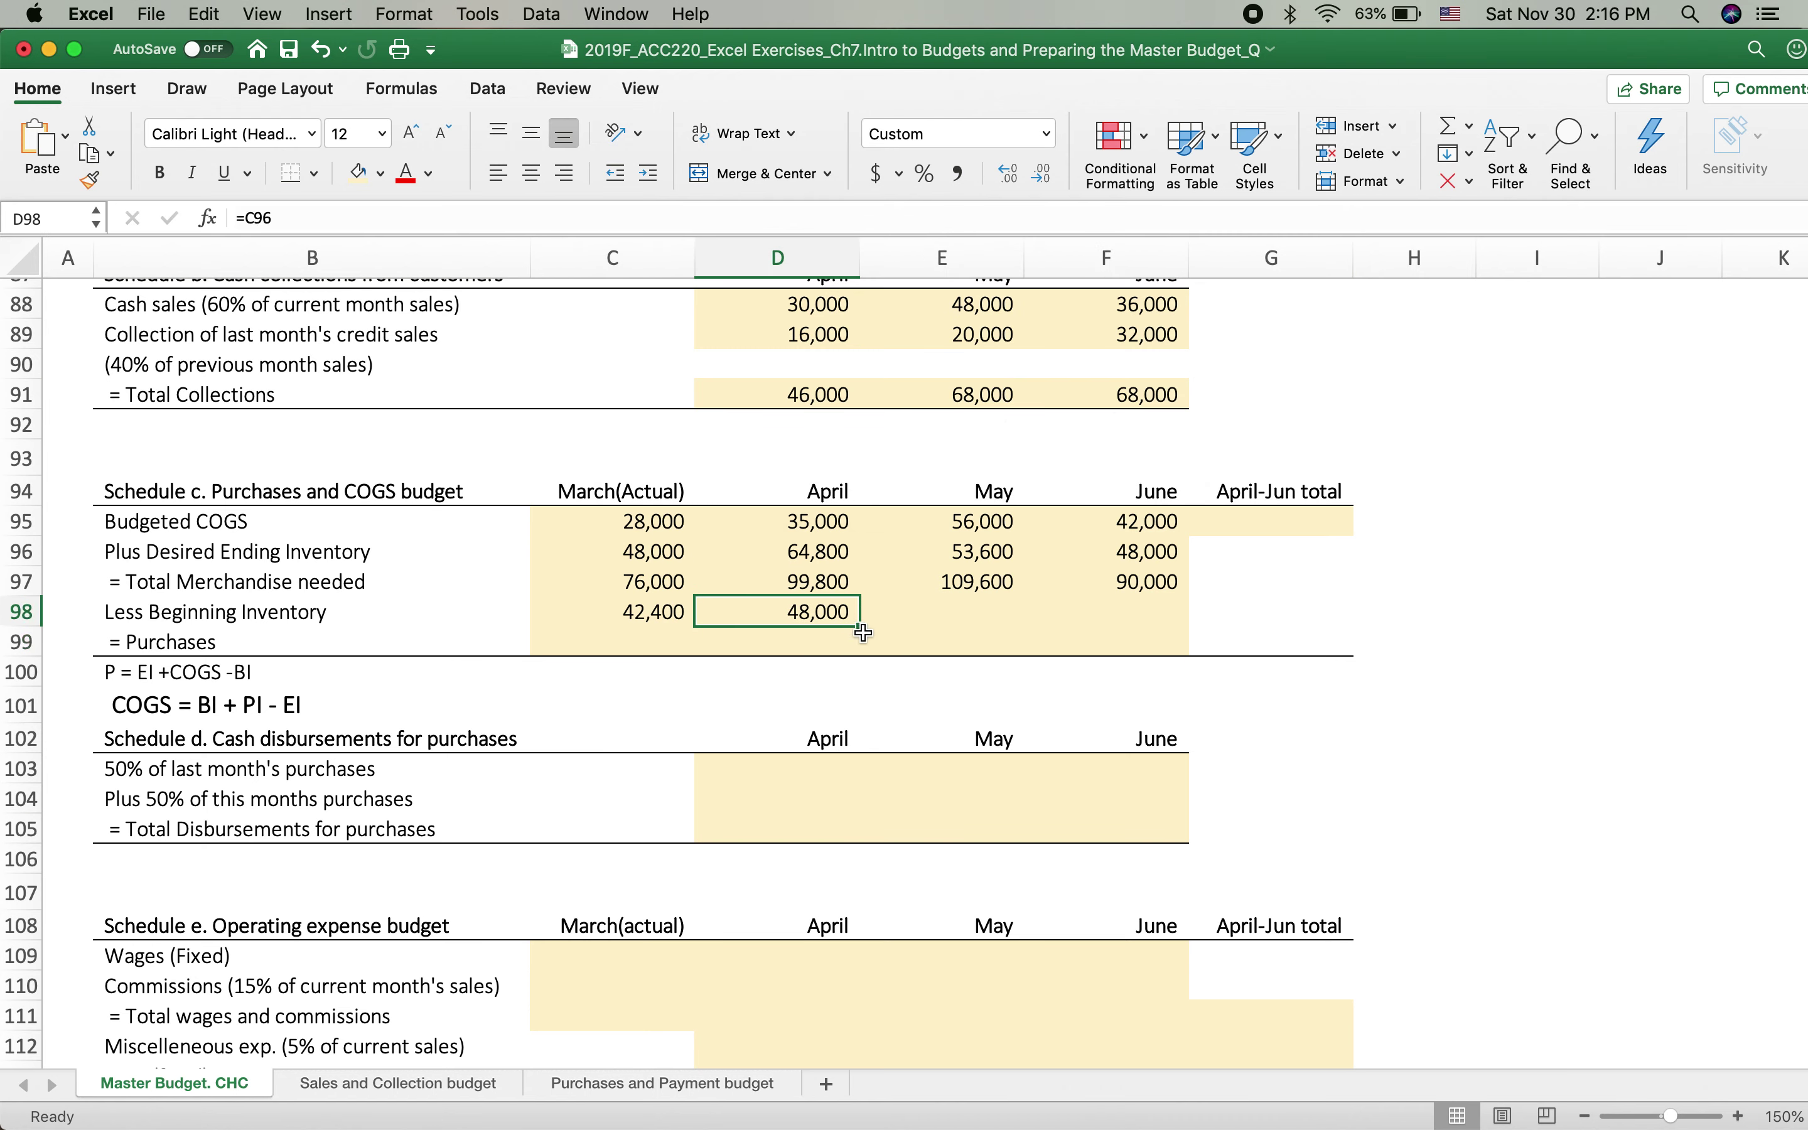
left_click_drag(863, 627, 1191, 611)
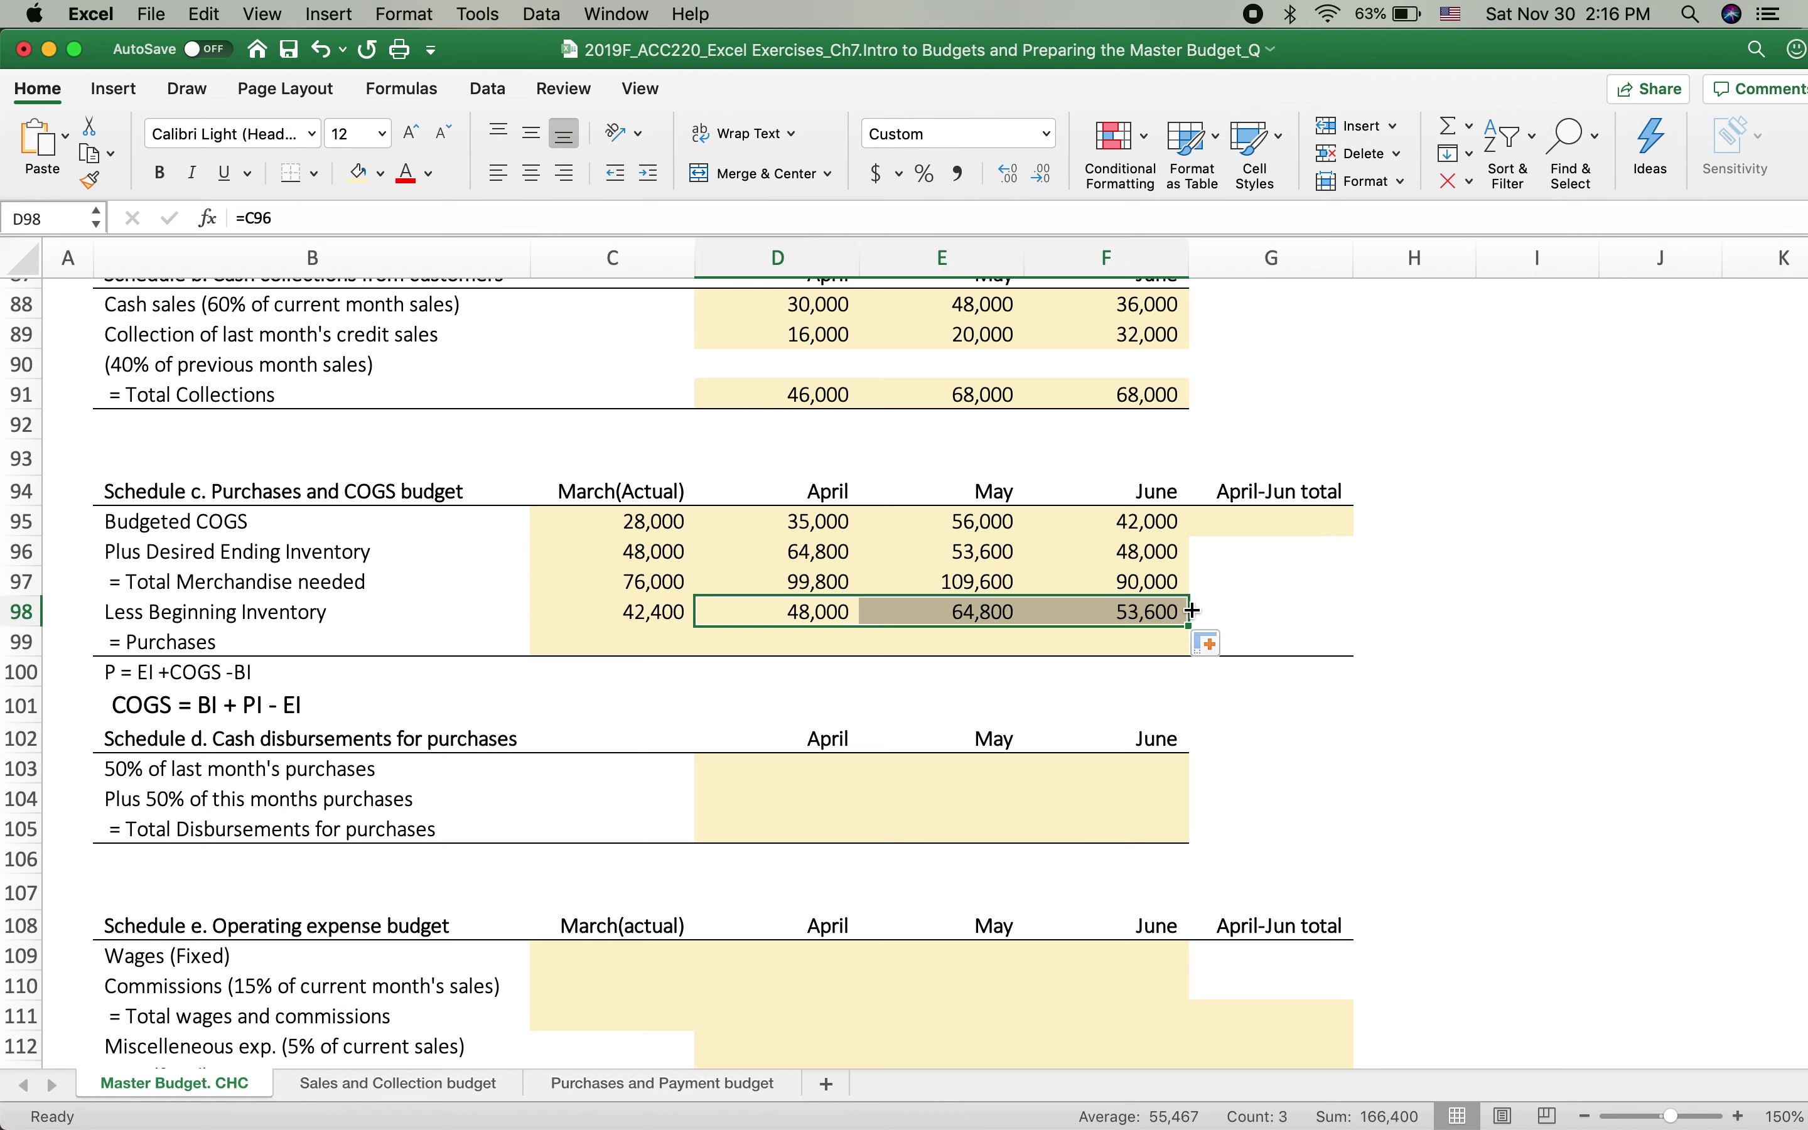
Calculate March's purchases in C99 with =C97-C98 and copy the formula across to April, May and June.
left_click(616, 641)
type("=")
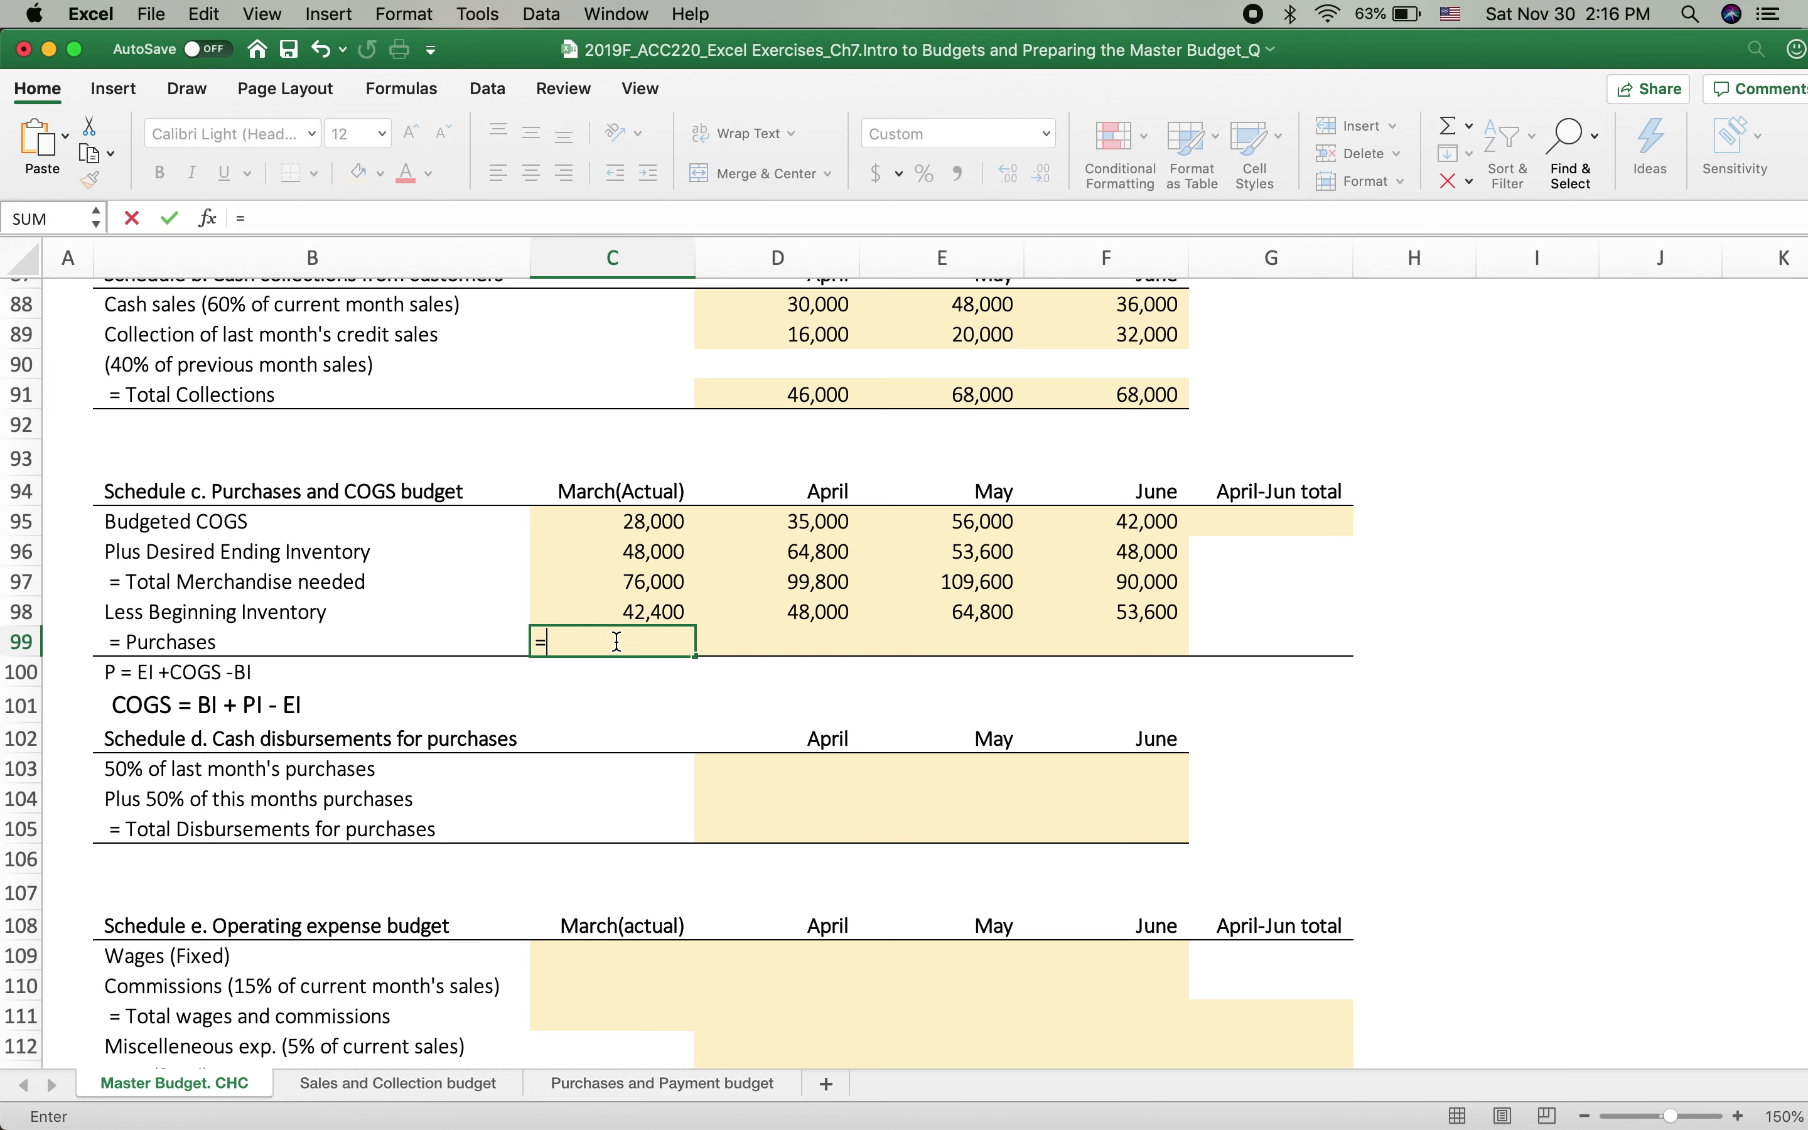
left_click(618, 582)
type("-")
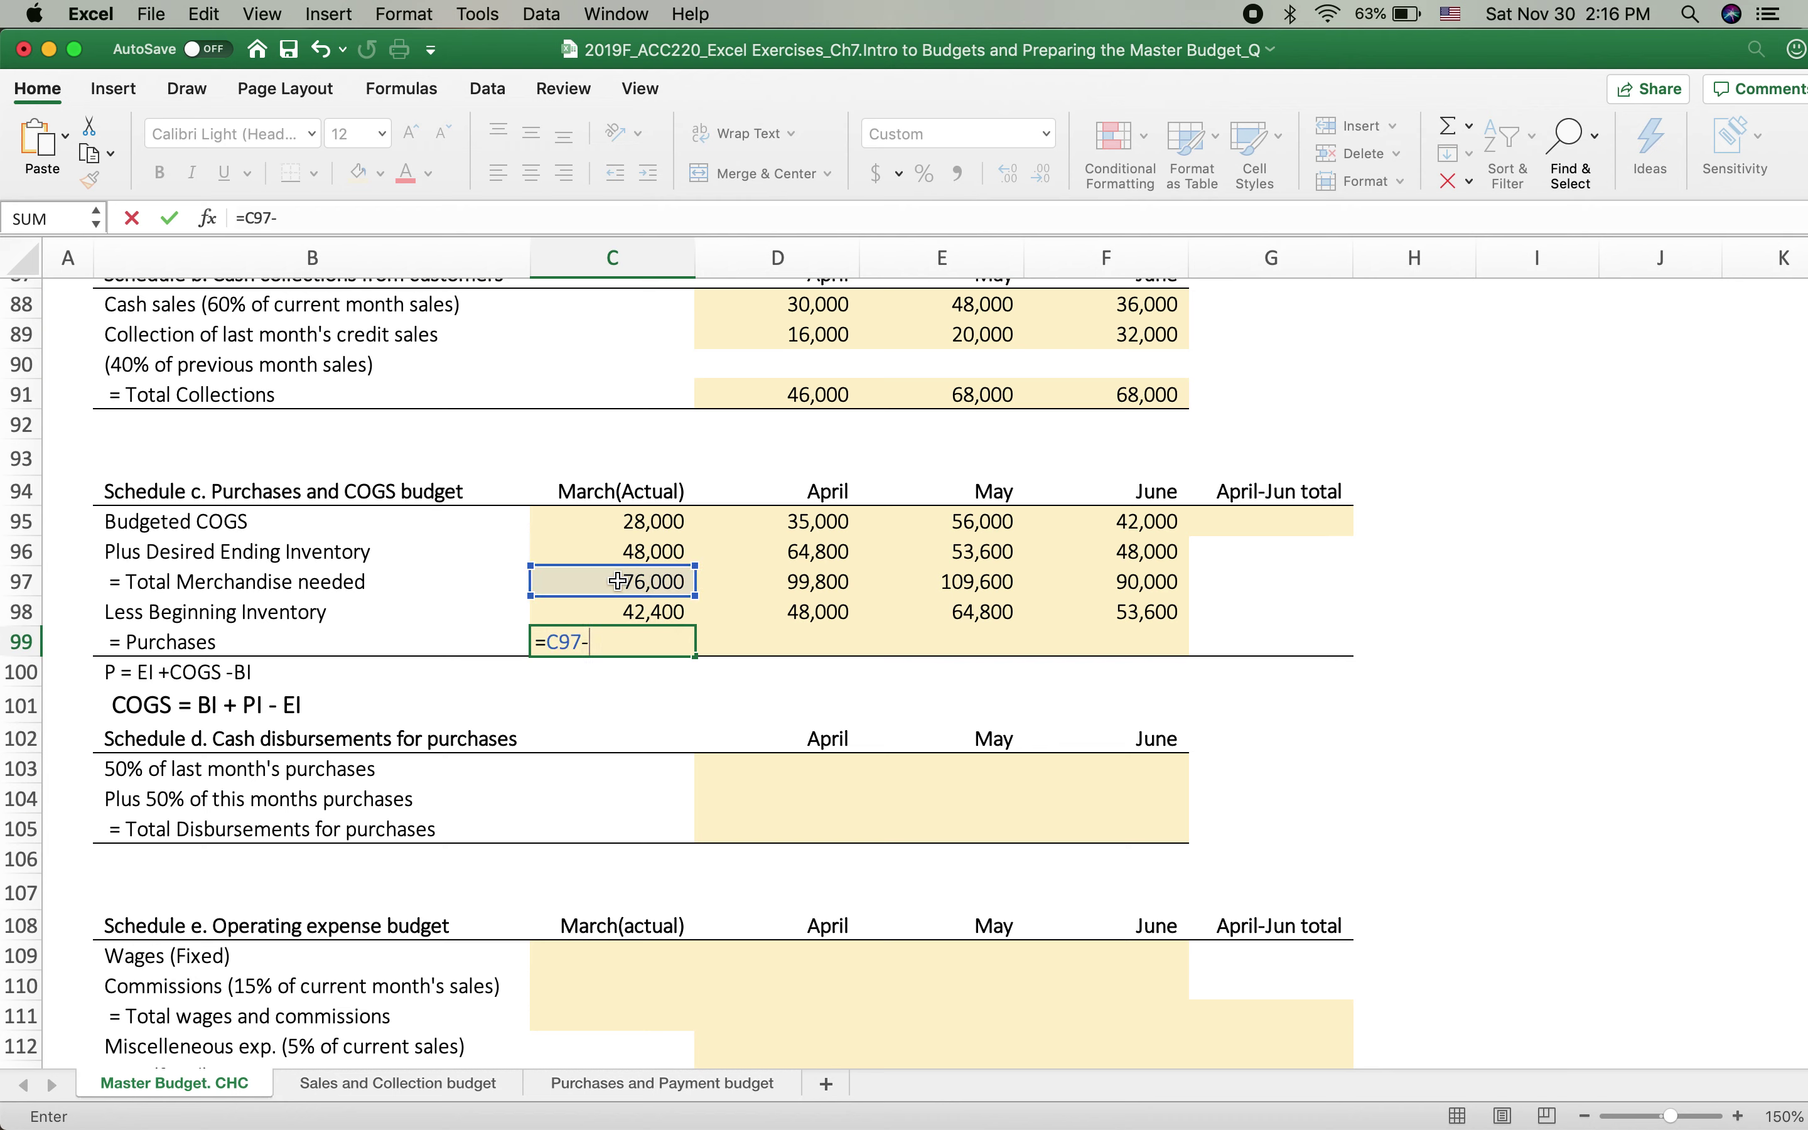
left_click(604, 615)
key("Return")
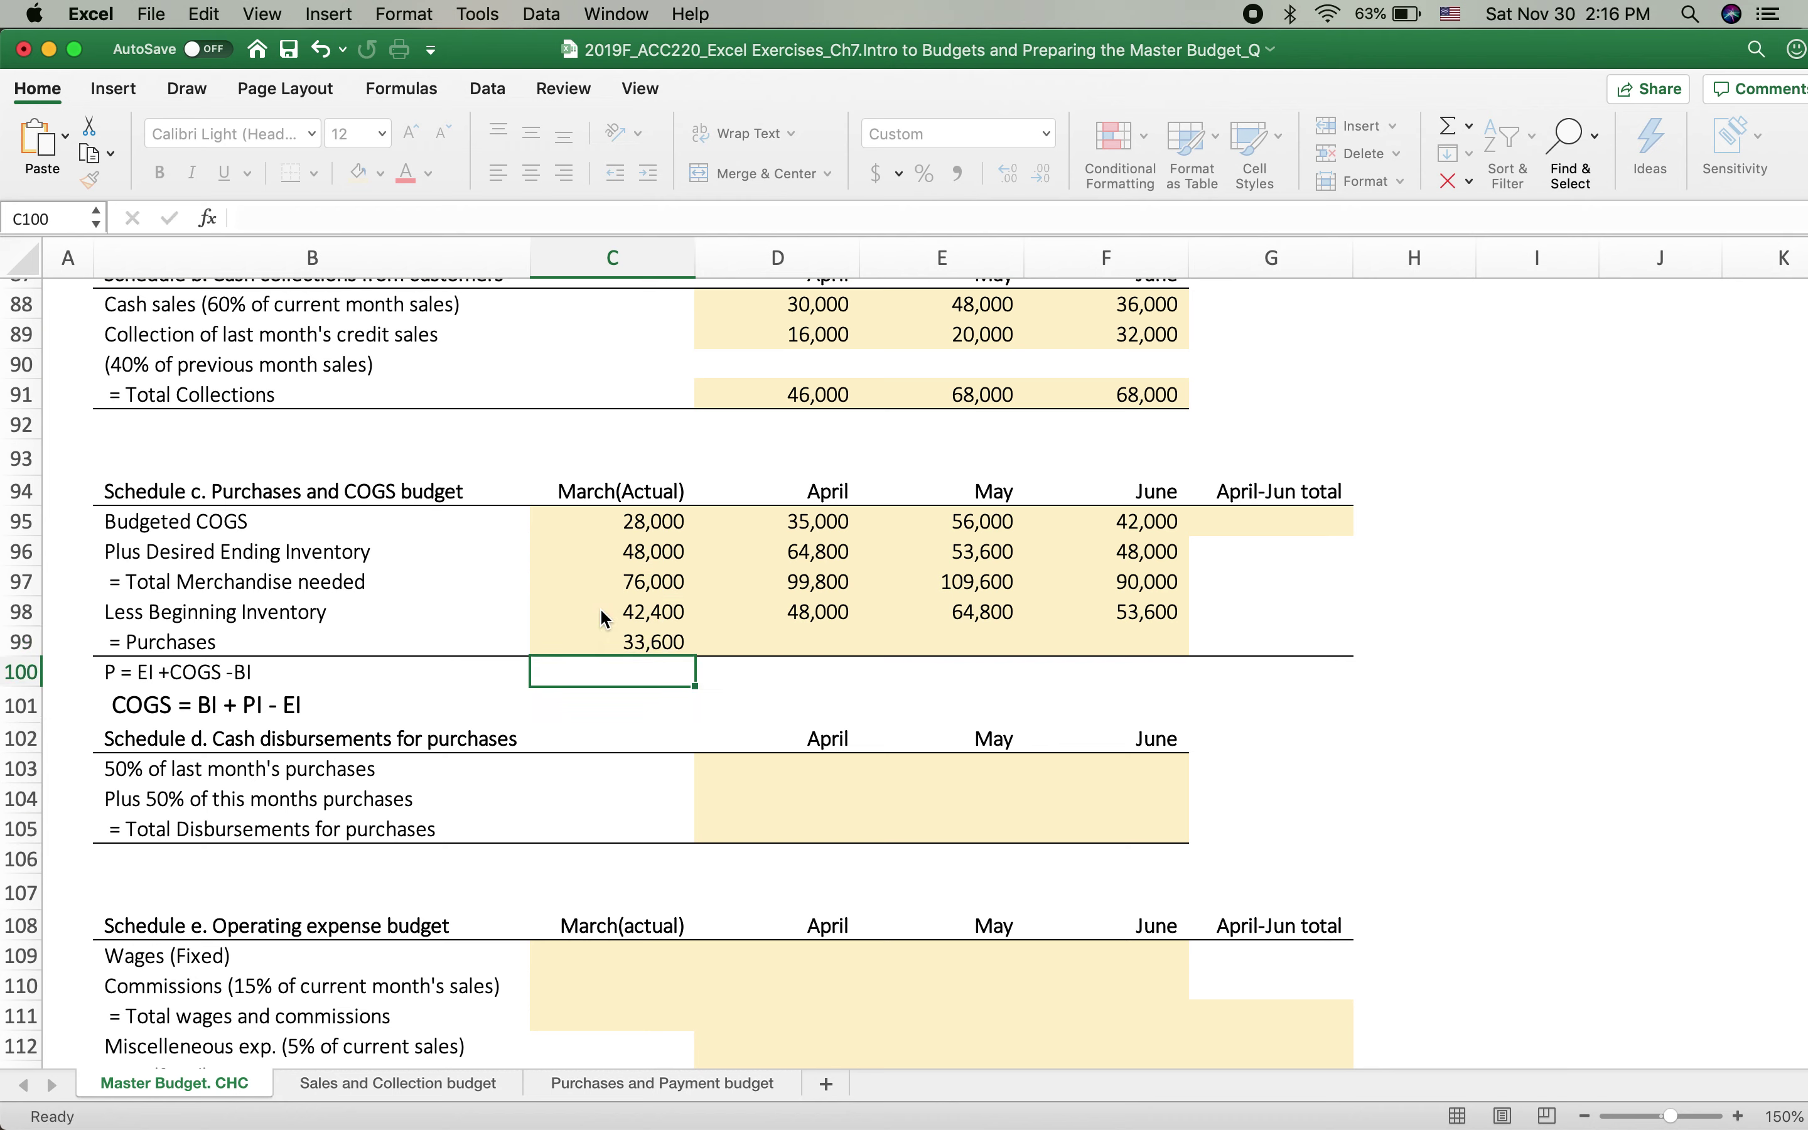
left_click(625, 641)
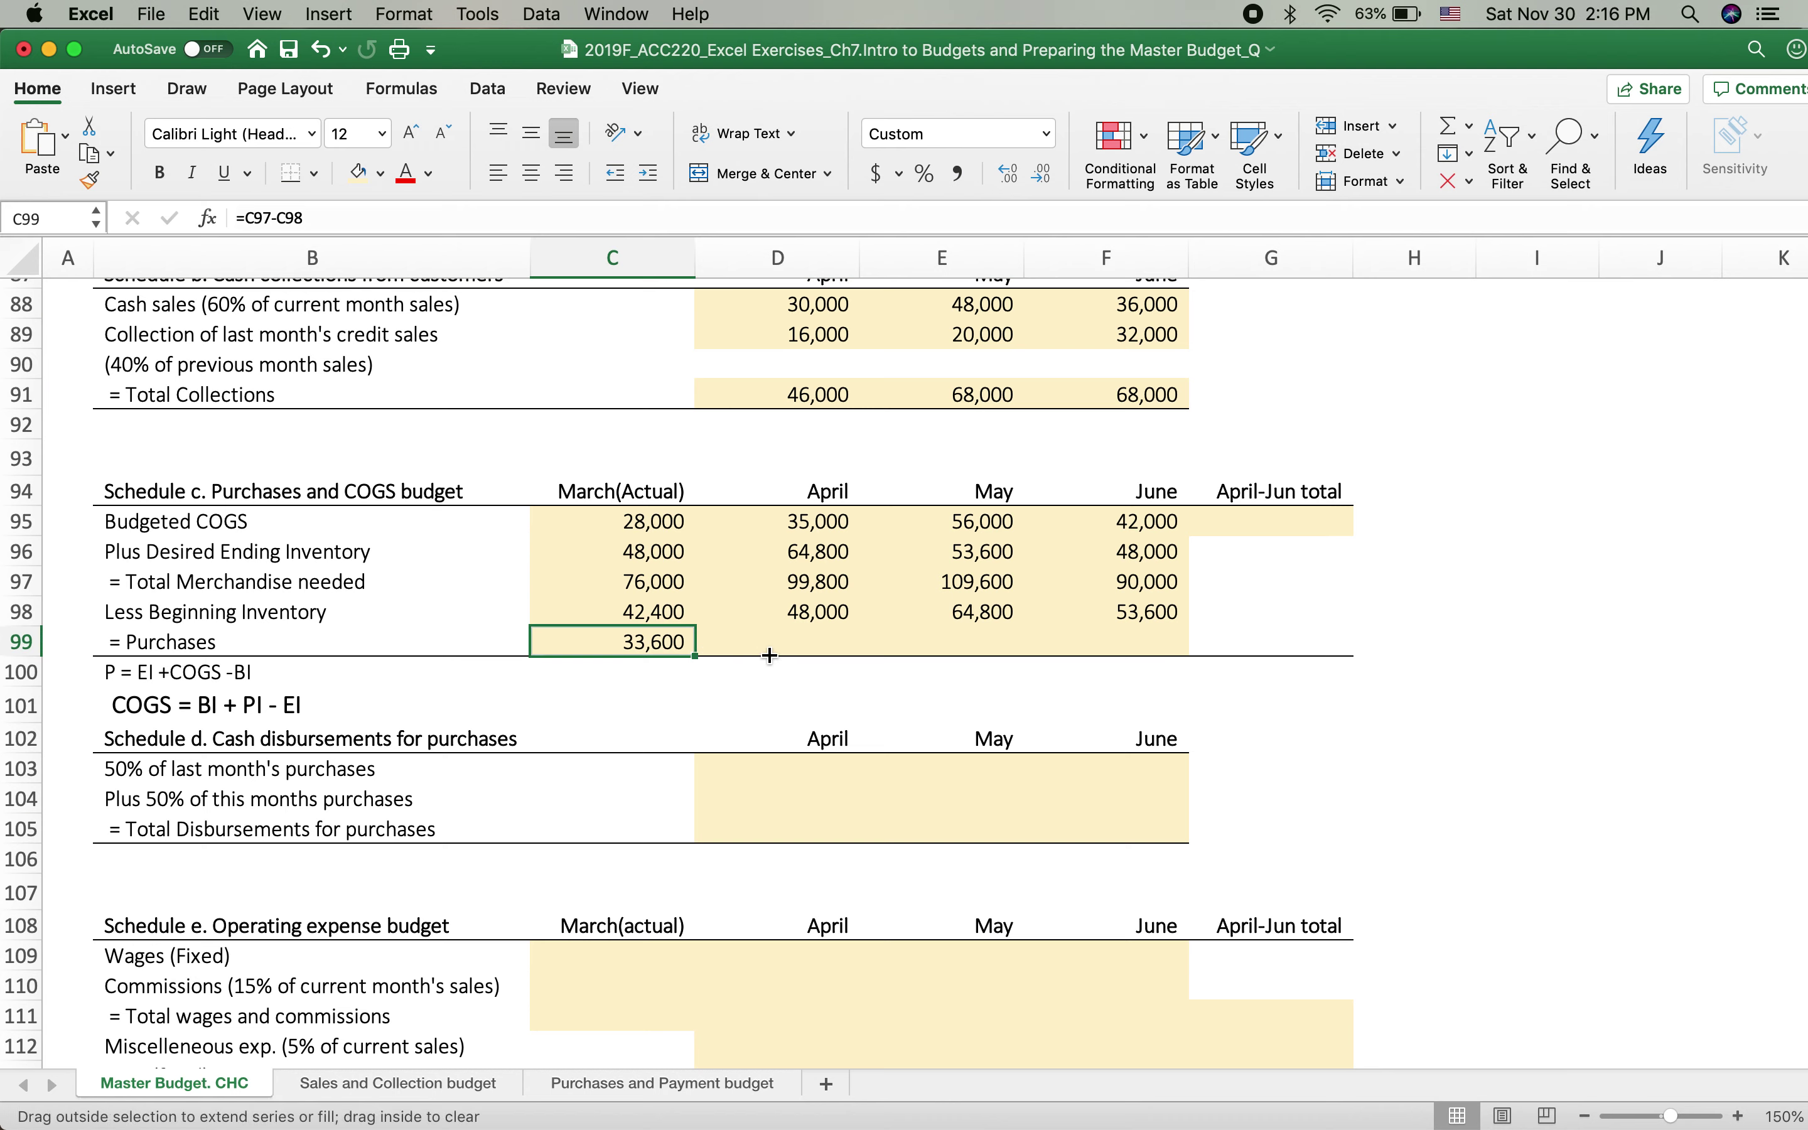
left_click_drag(771, 656, 1182, 650)
Total the April-June budgeted COGS in G95 with =SUM(D95:F95).
left_click(1300, 515)
type("=")
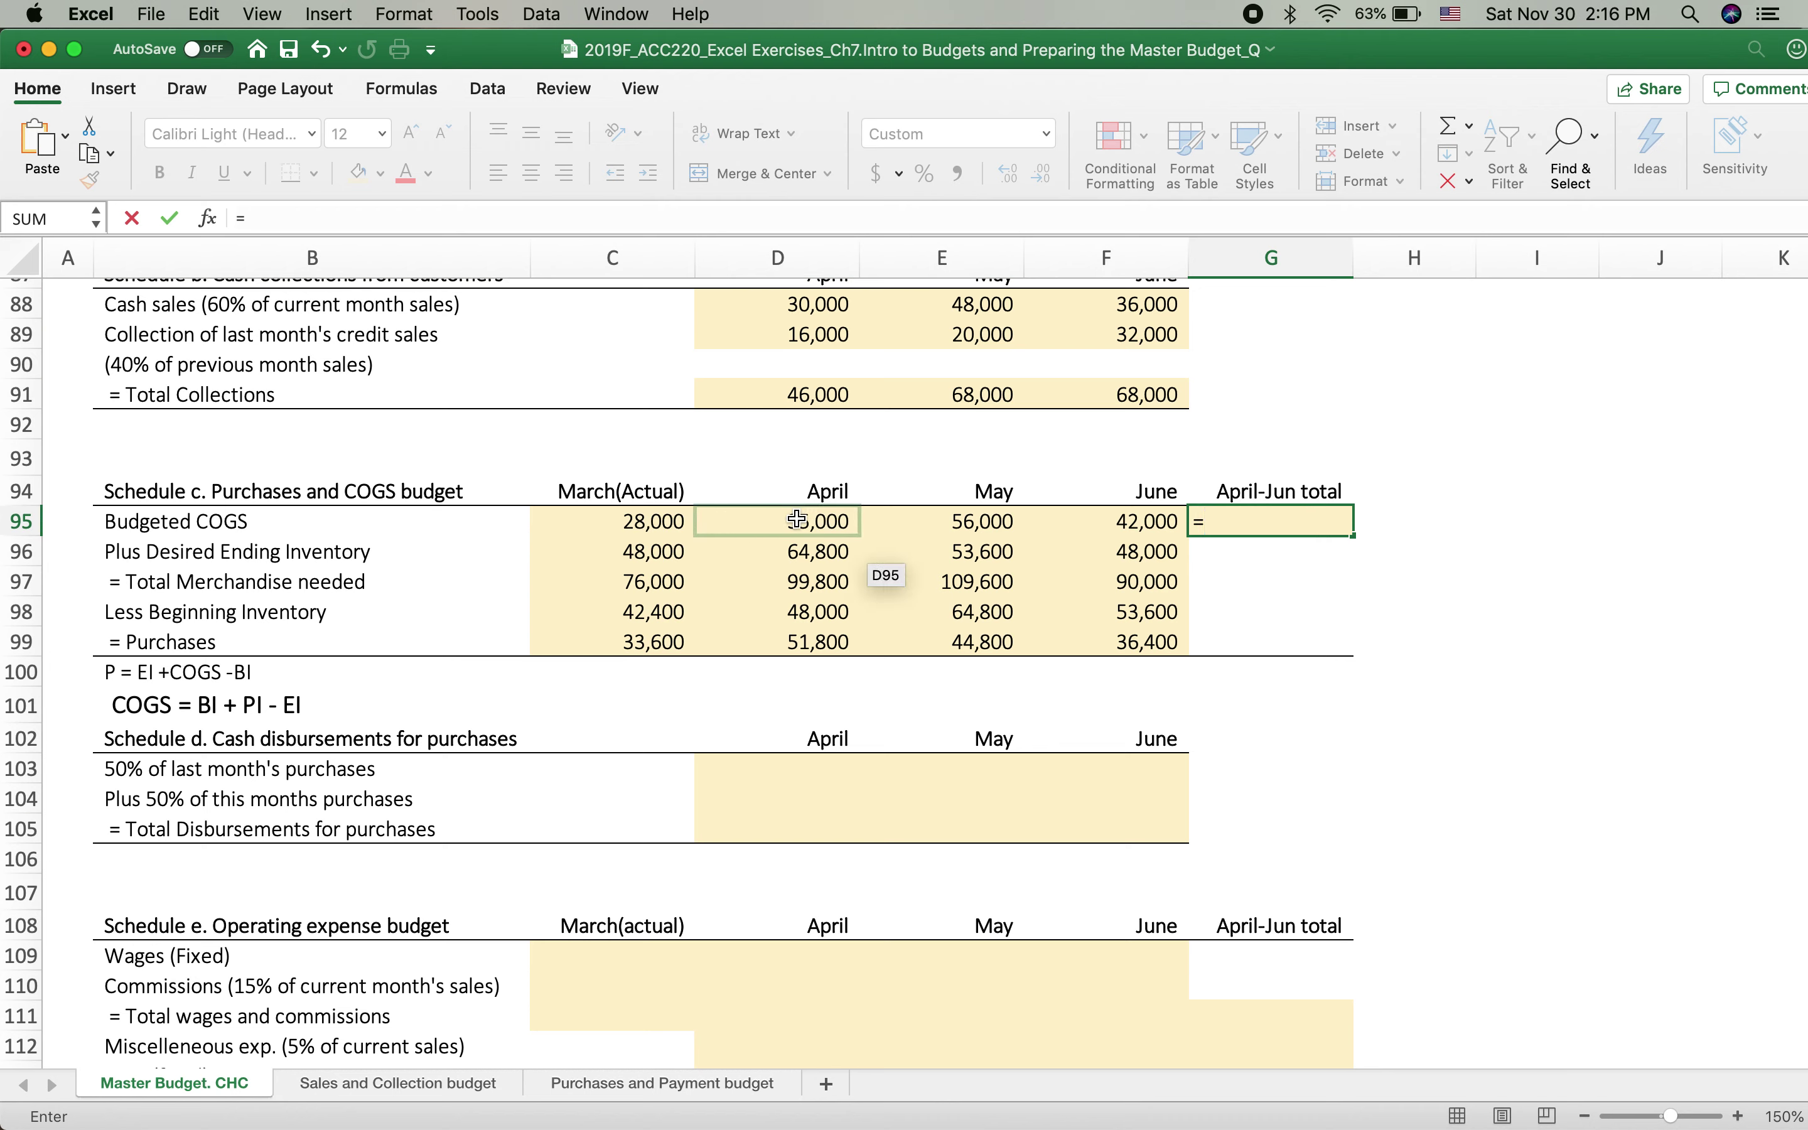
type("sum(")
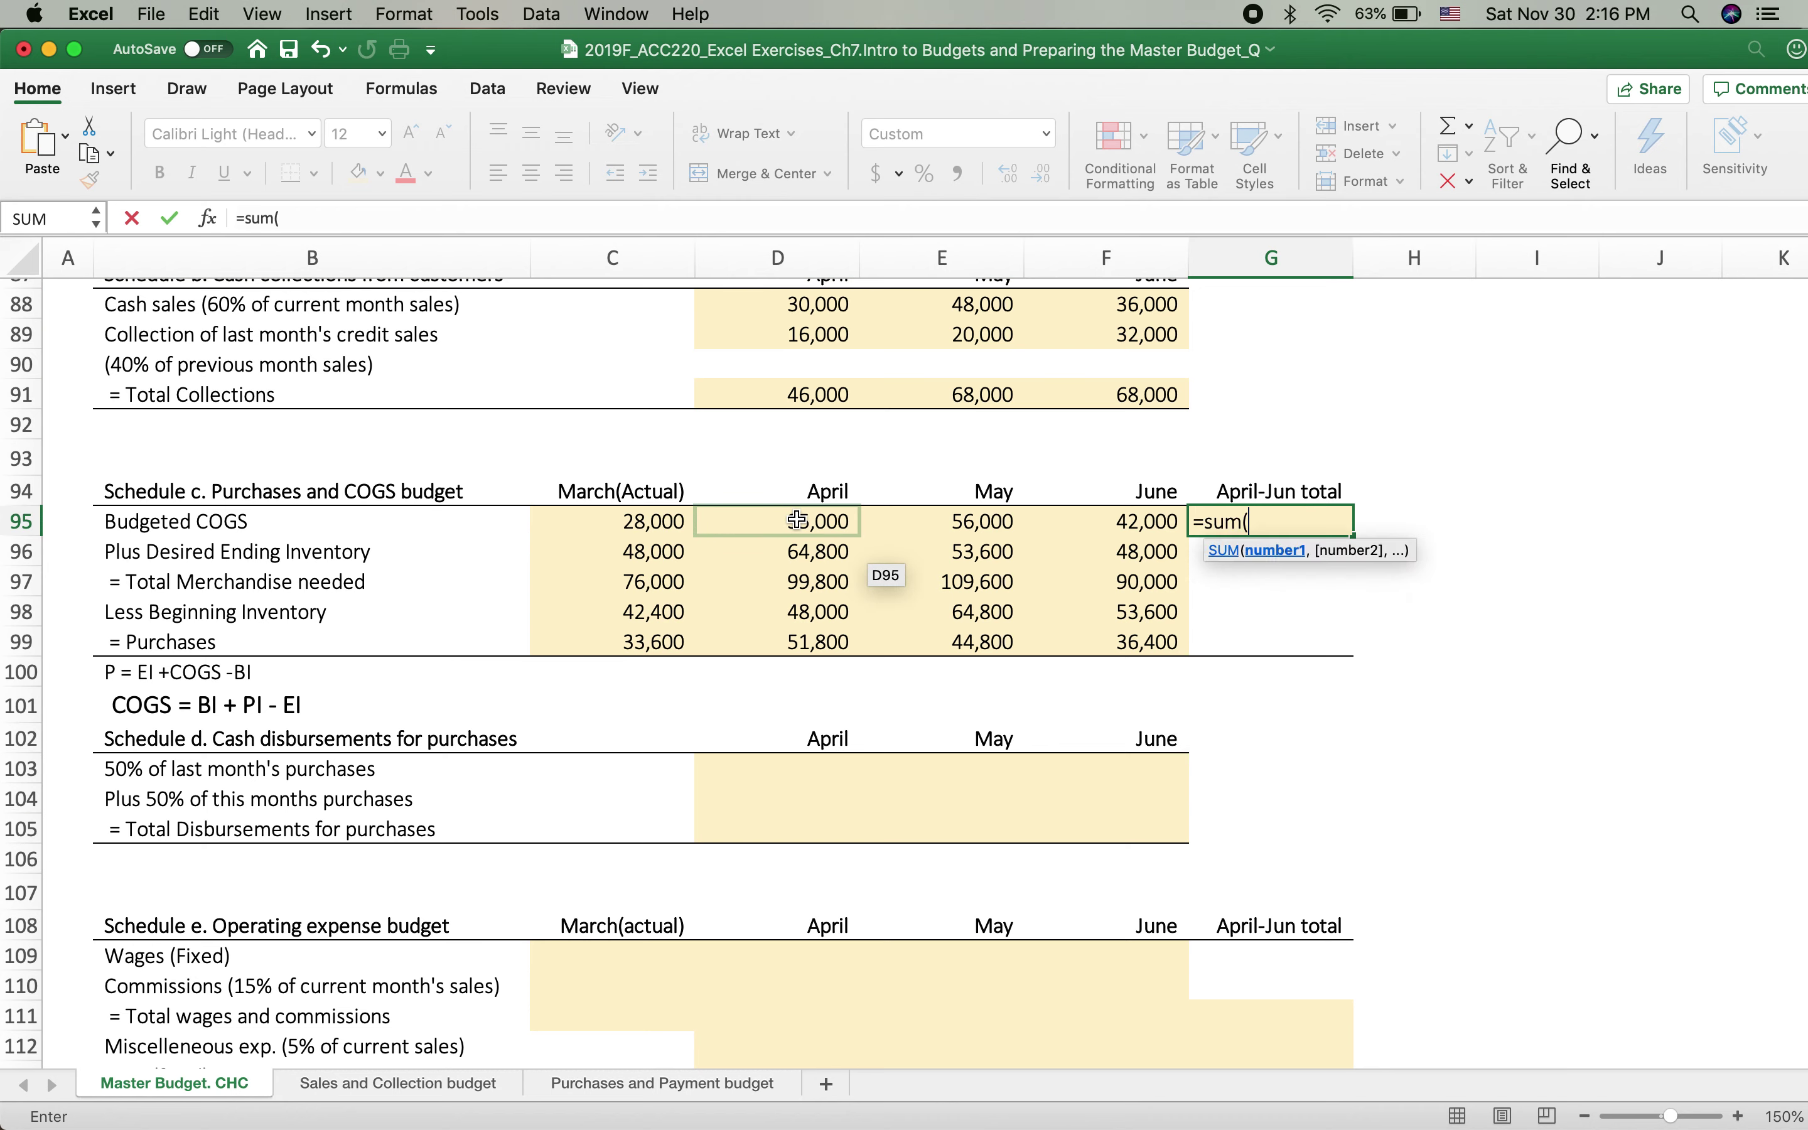
left_click_drag(798, 519, 1072, 518)
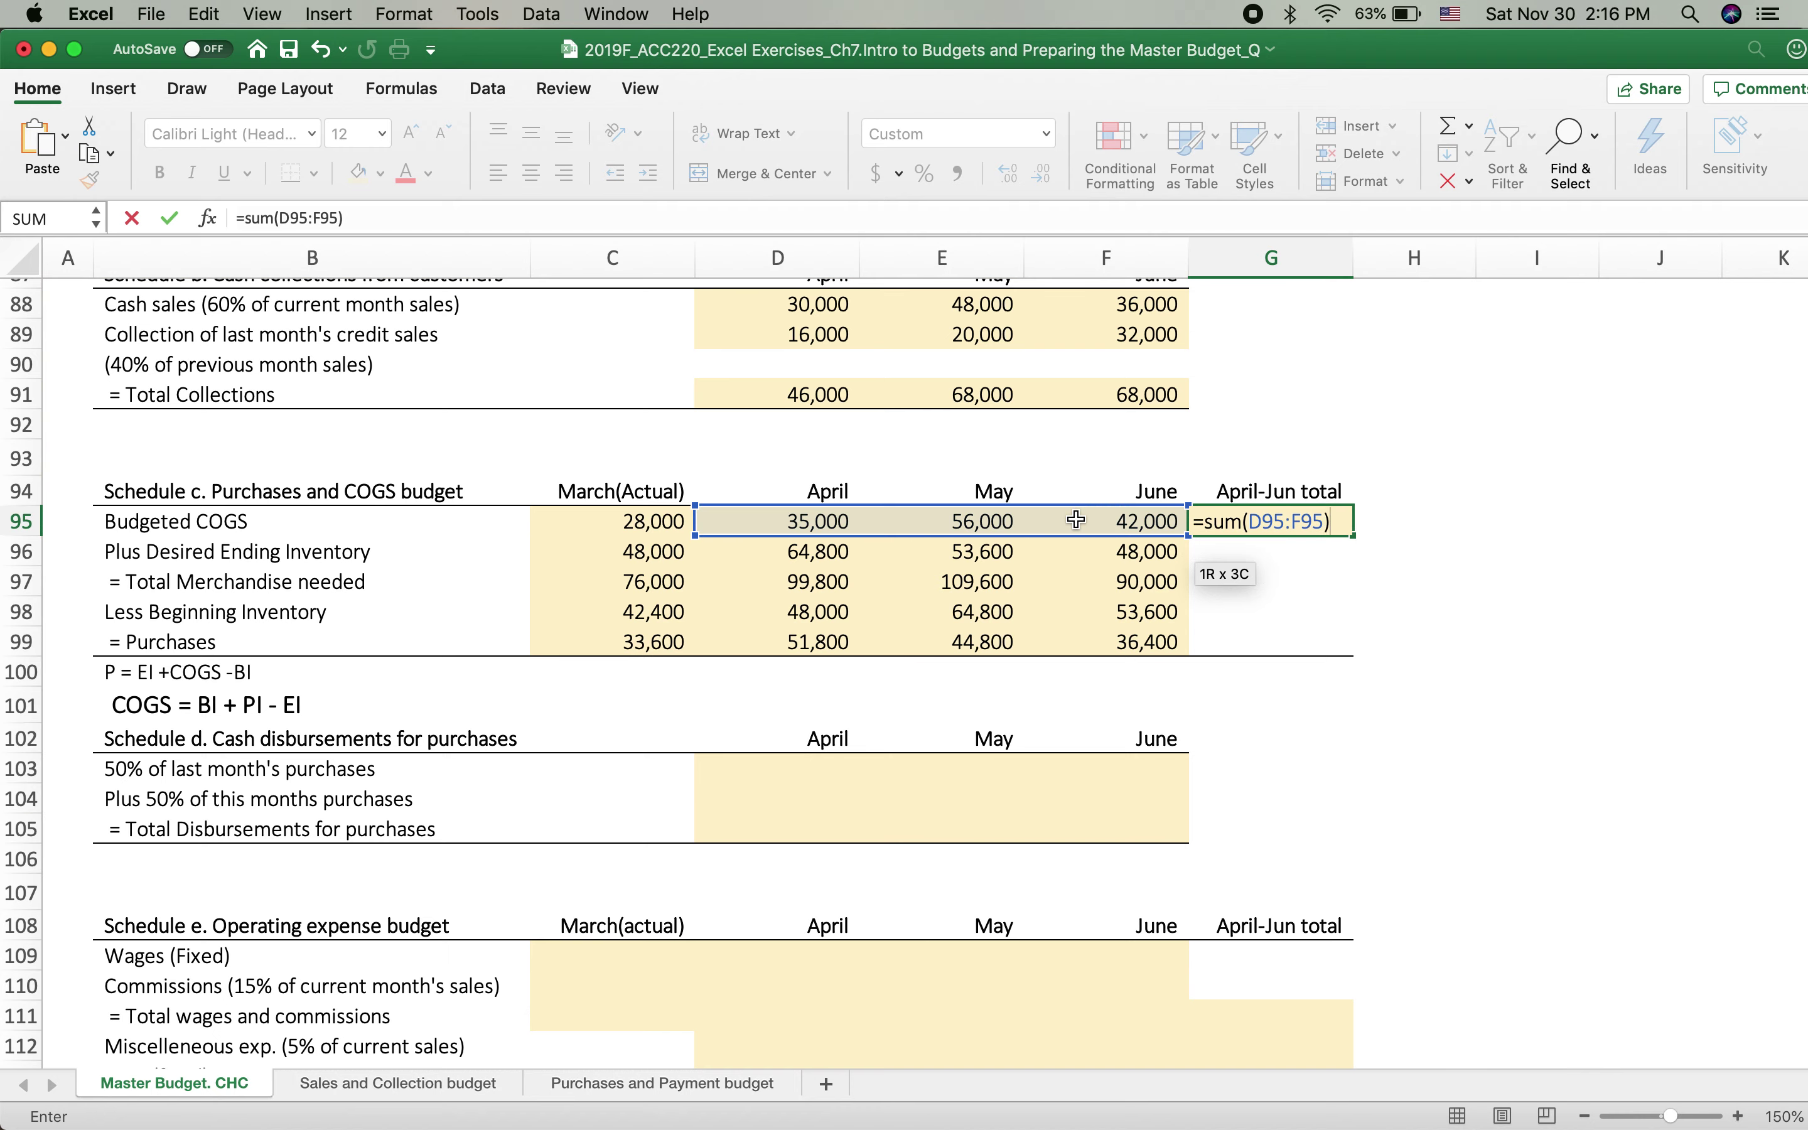
key("Return")
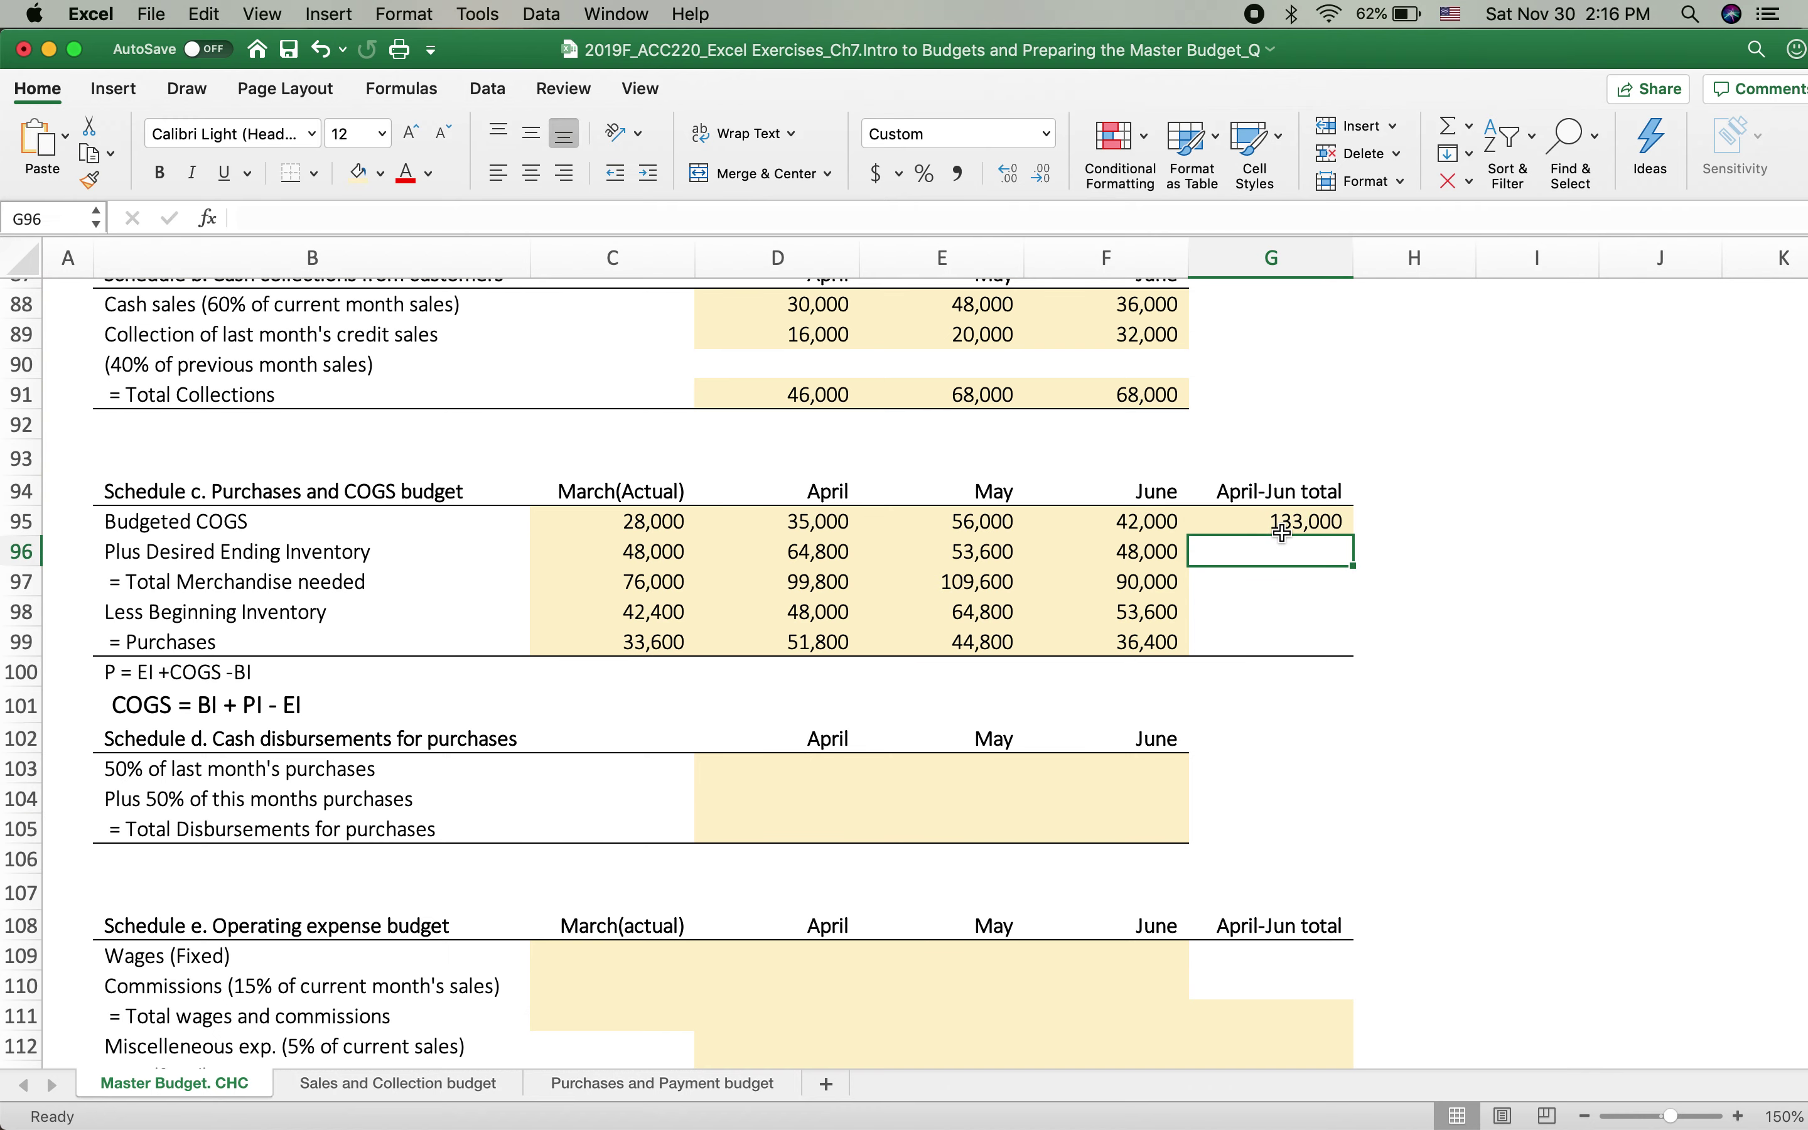
Examine the Step 2 budgeted income statement, the Schedule d rows and the purchase payment terms under Basic data 2.
scroll(1300, 751, "down", 10)
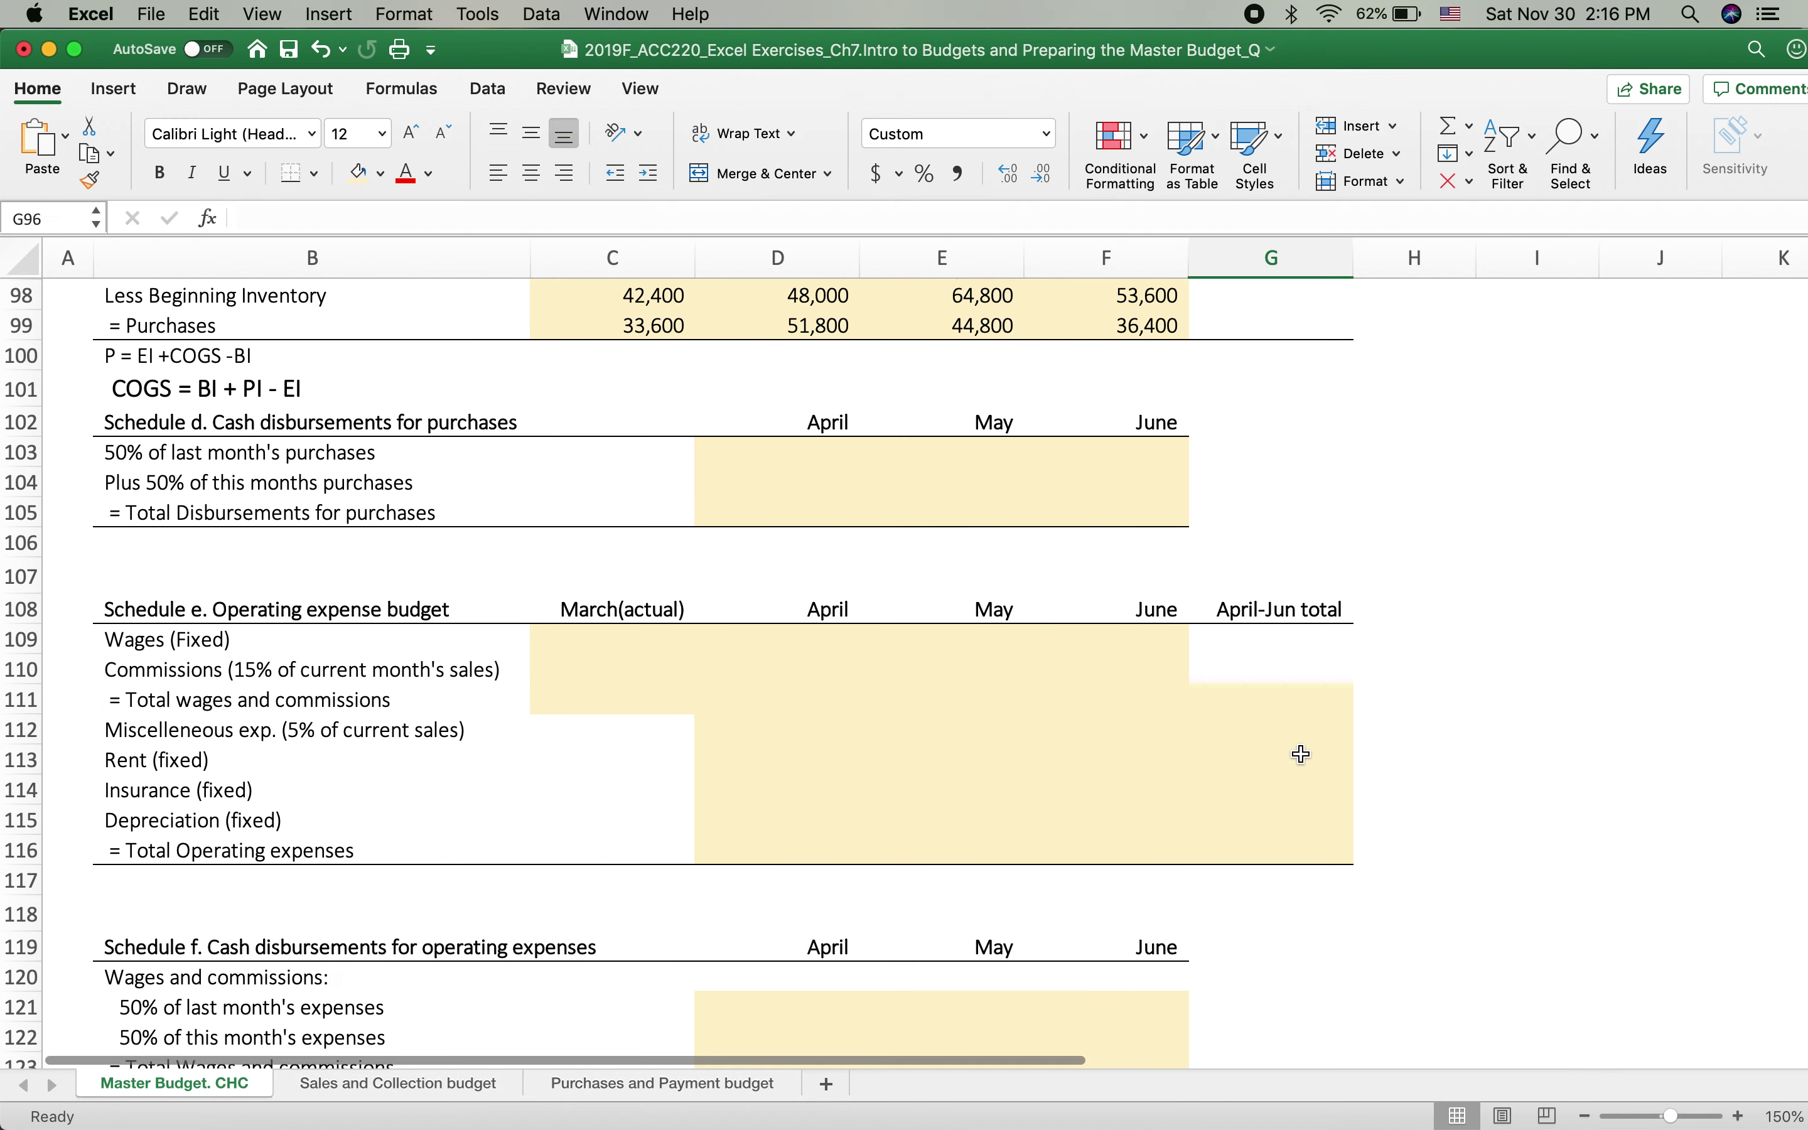
scroll(1300, 751, "down", 5)
scroll(1300, 751, "up", 1)
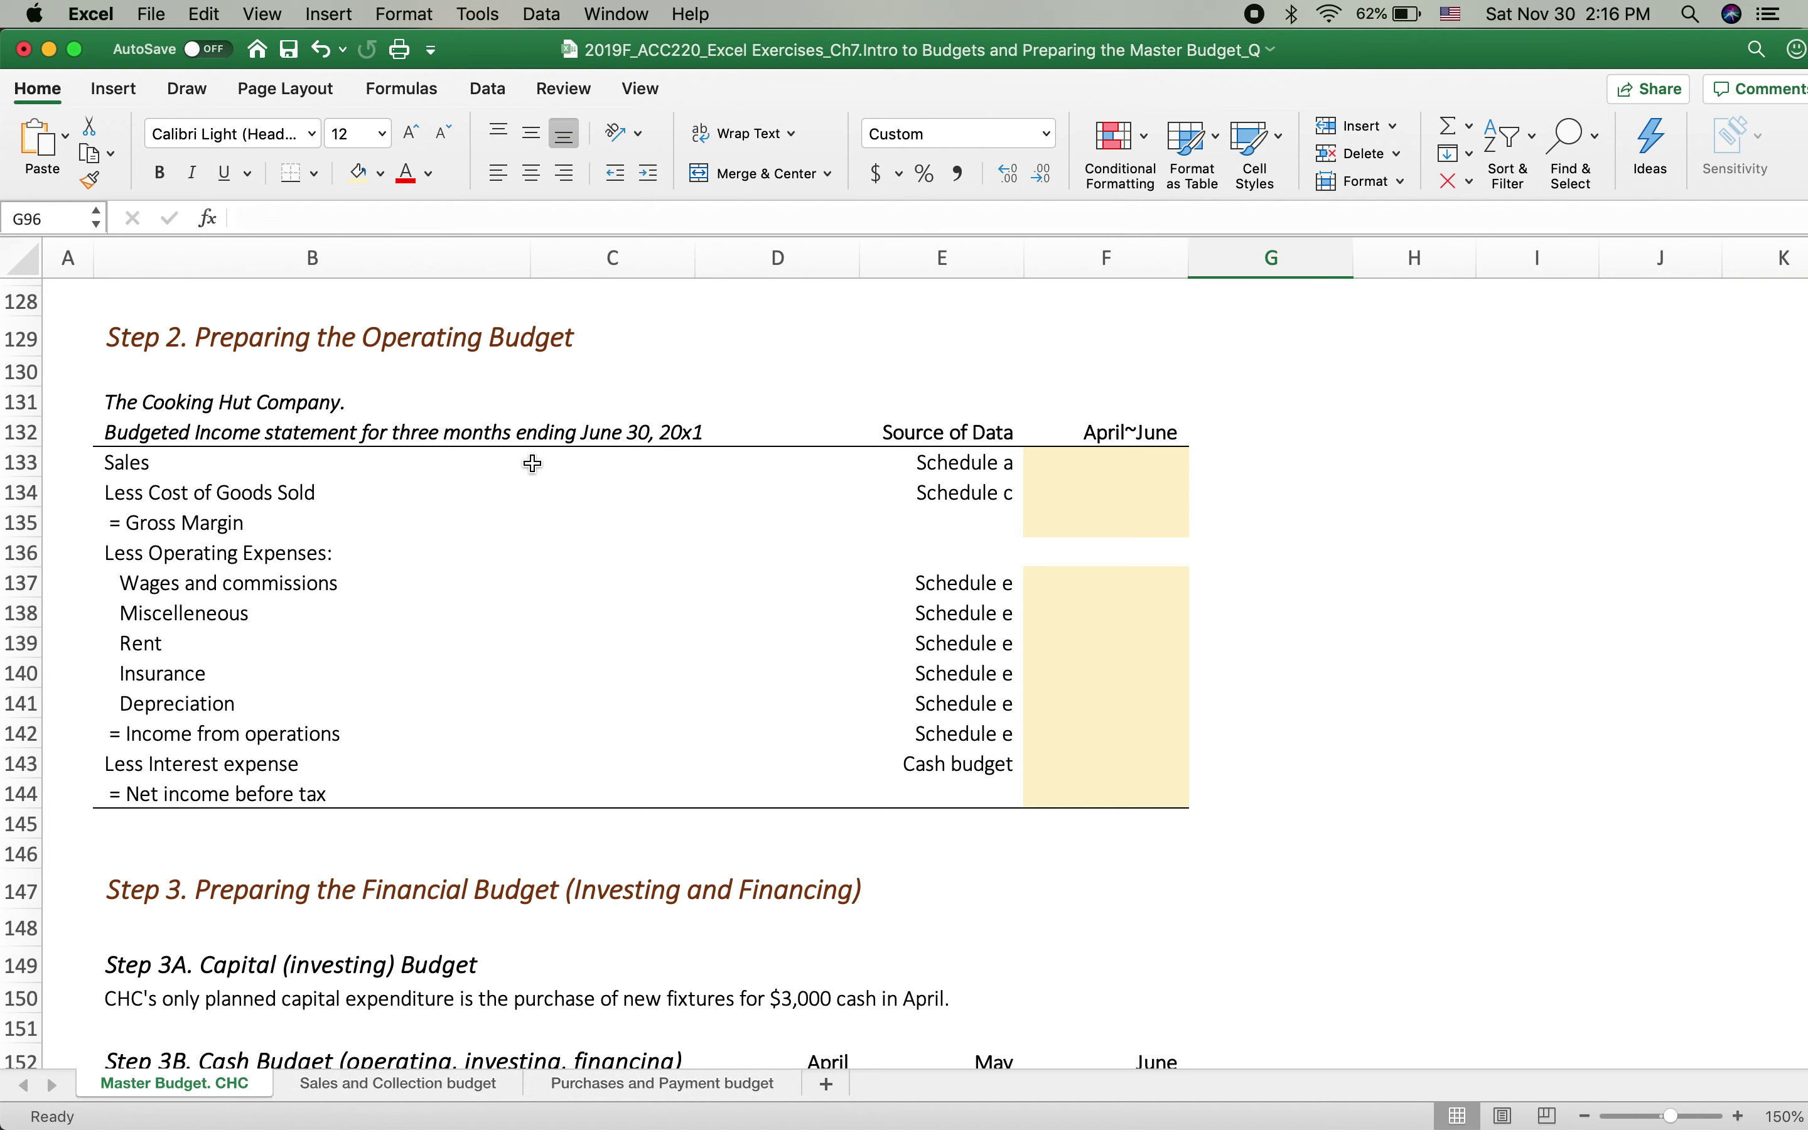
scroll(999, 505, "up", 10)
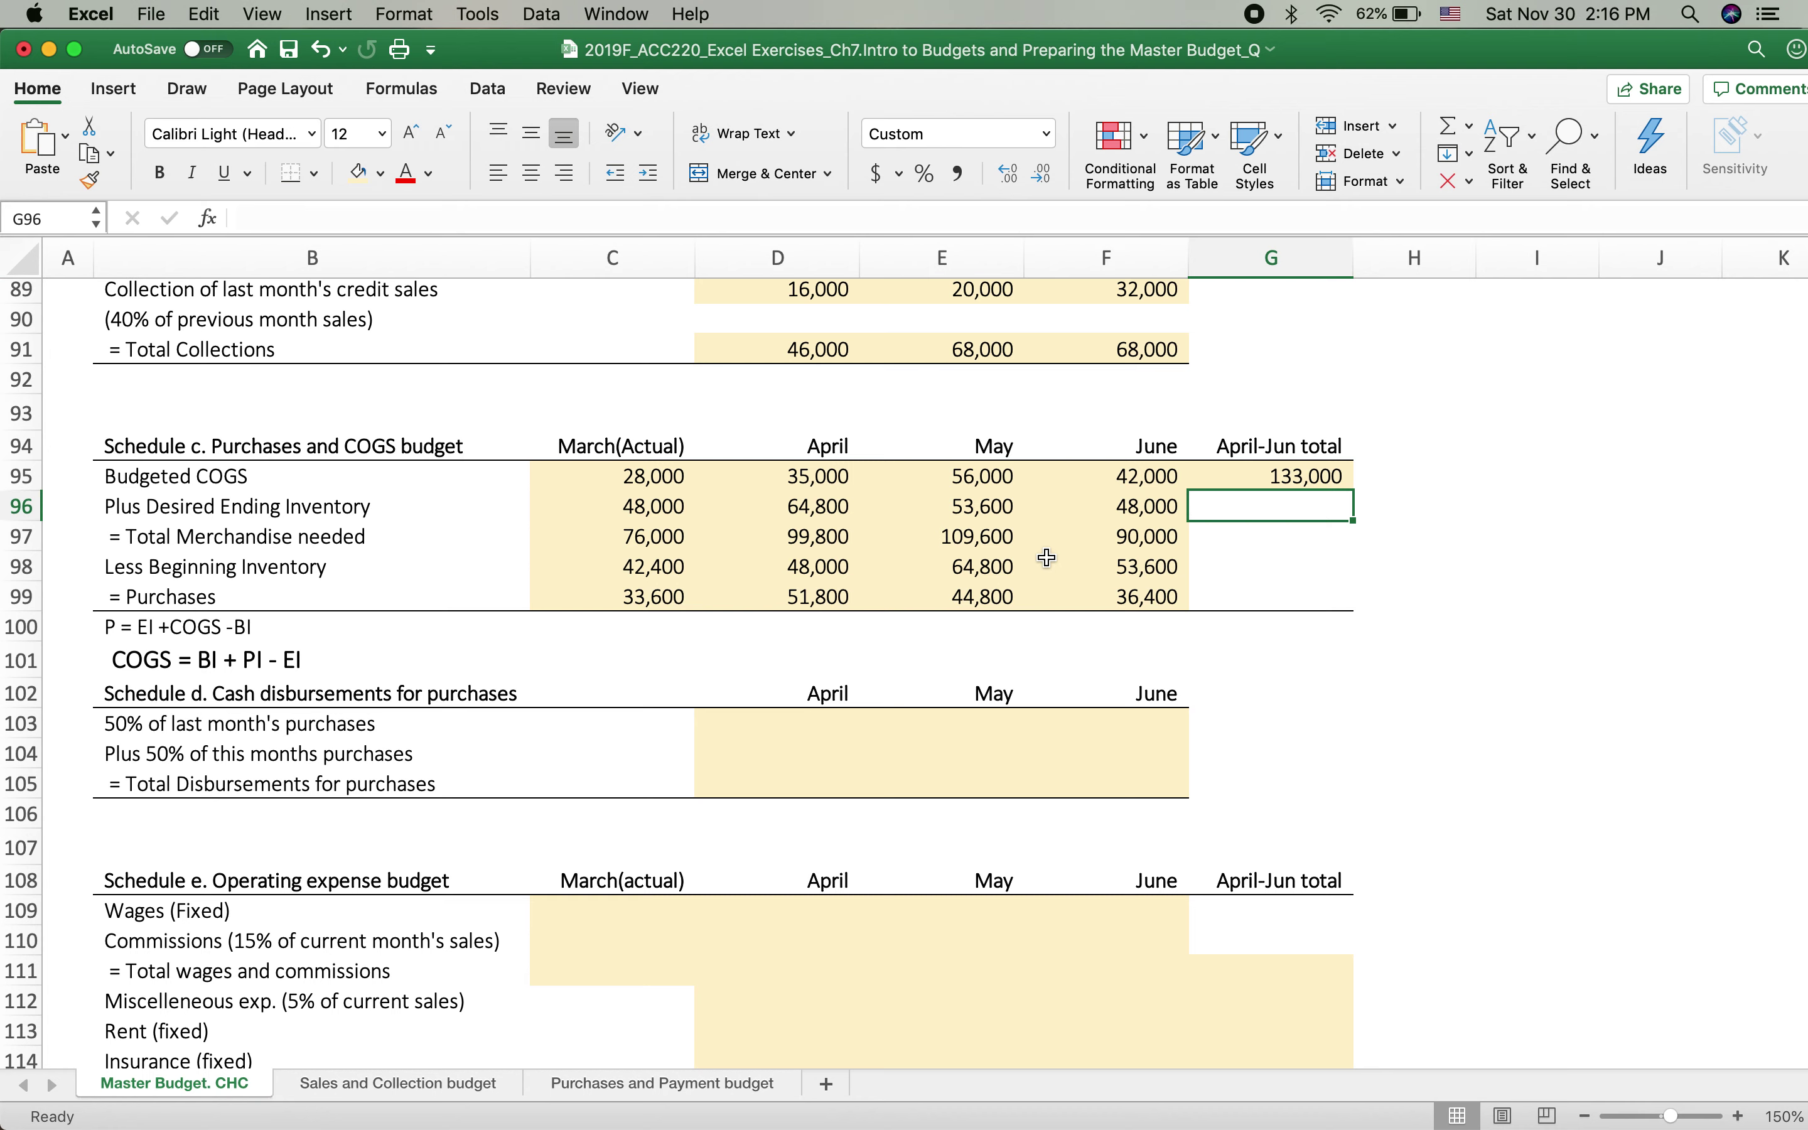
left_click(792, 597)
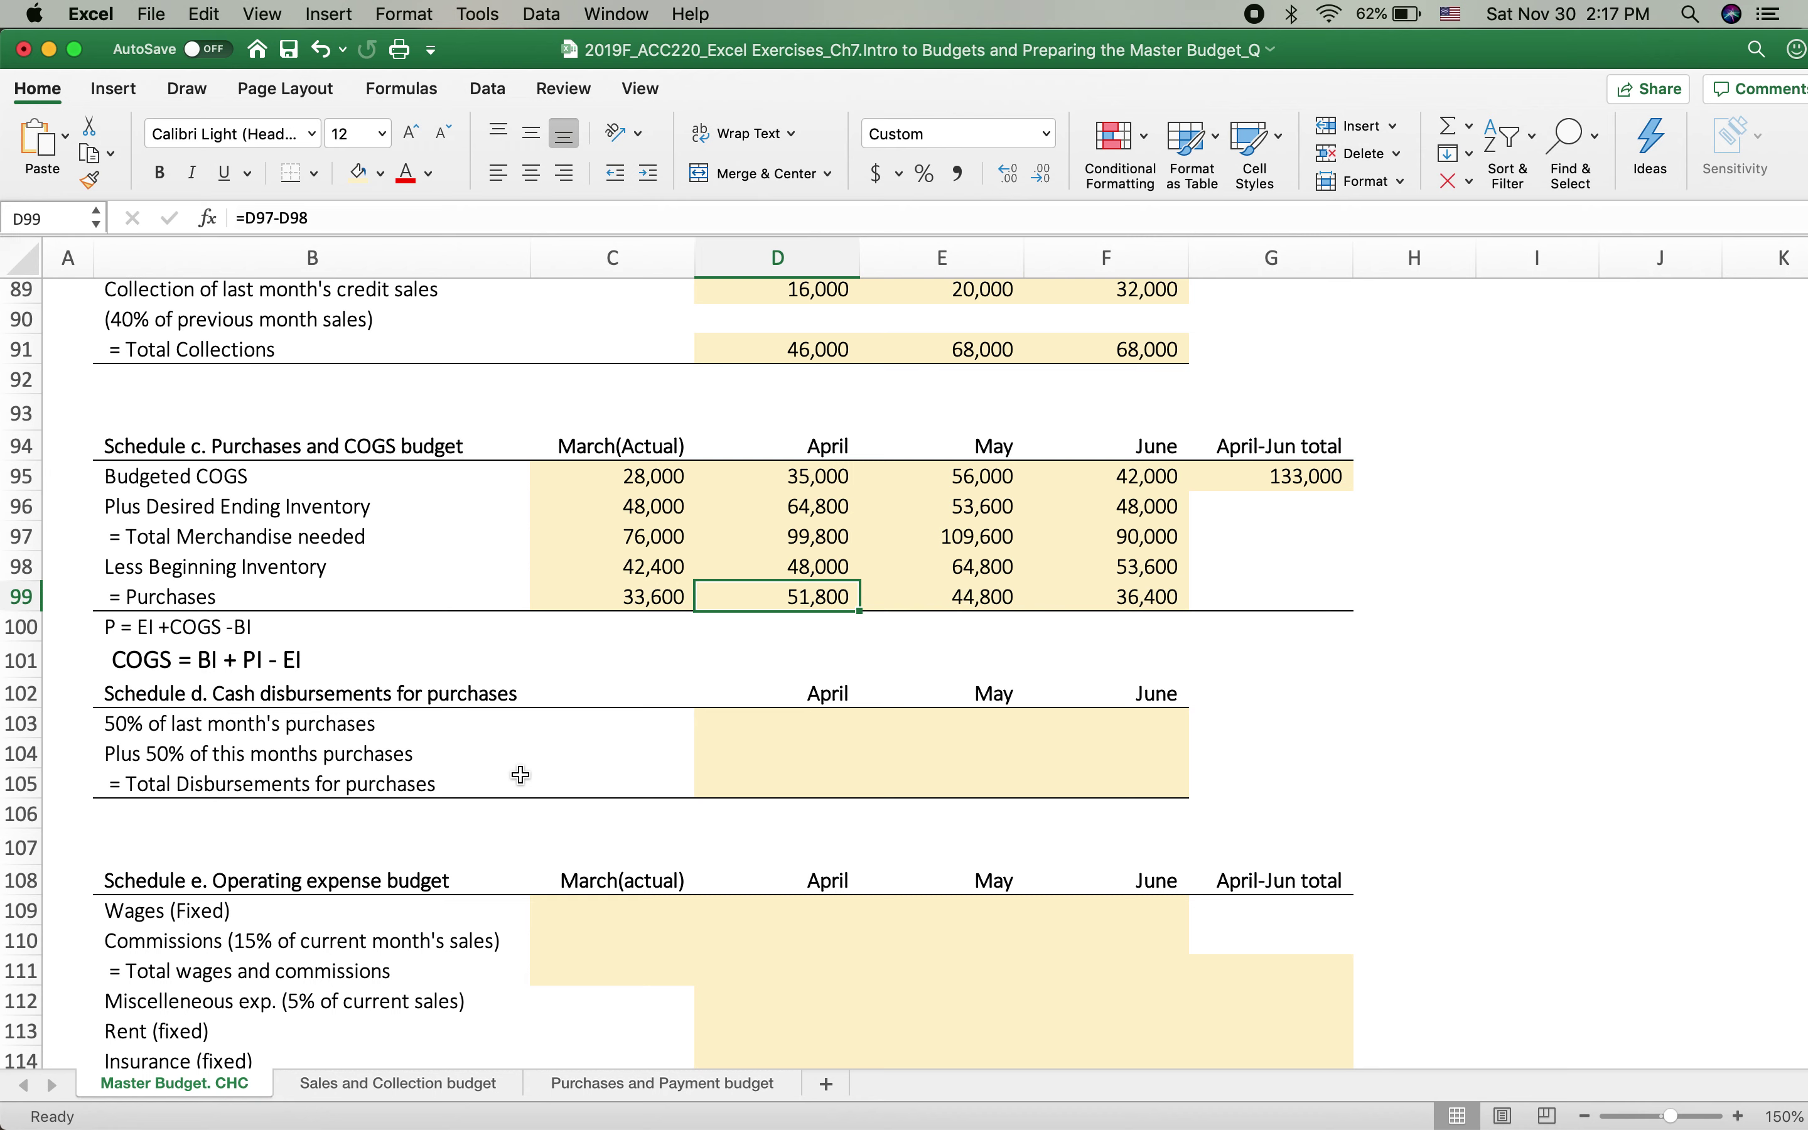
left_click(146, 695)
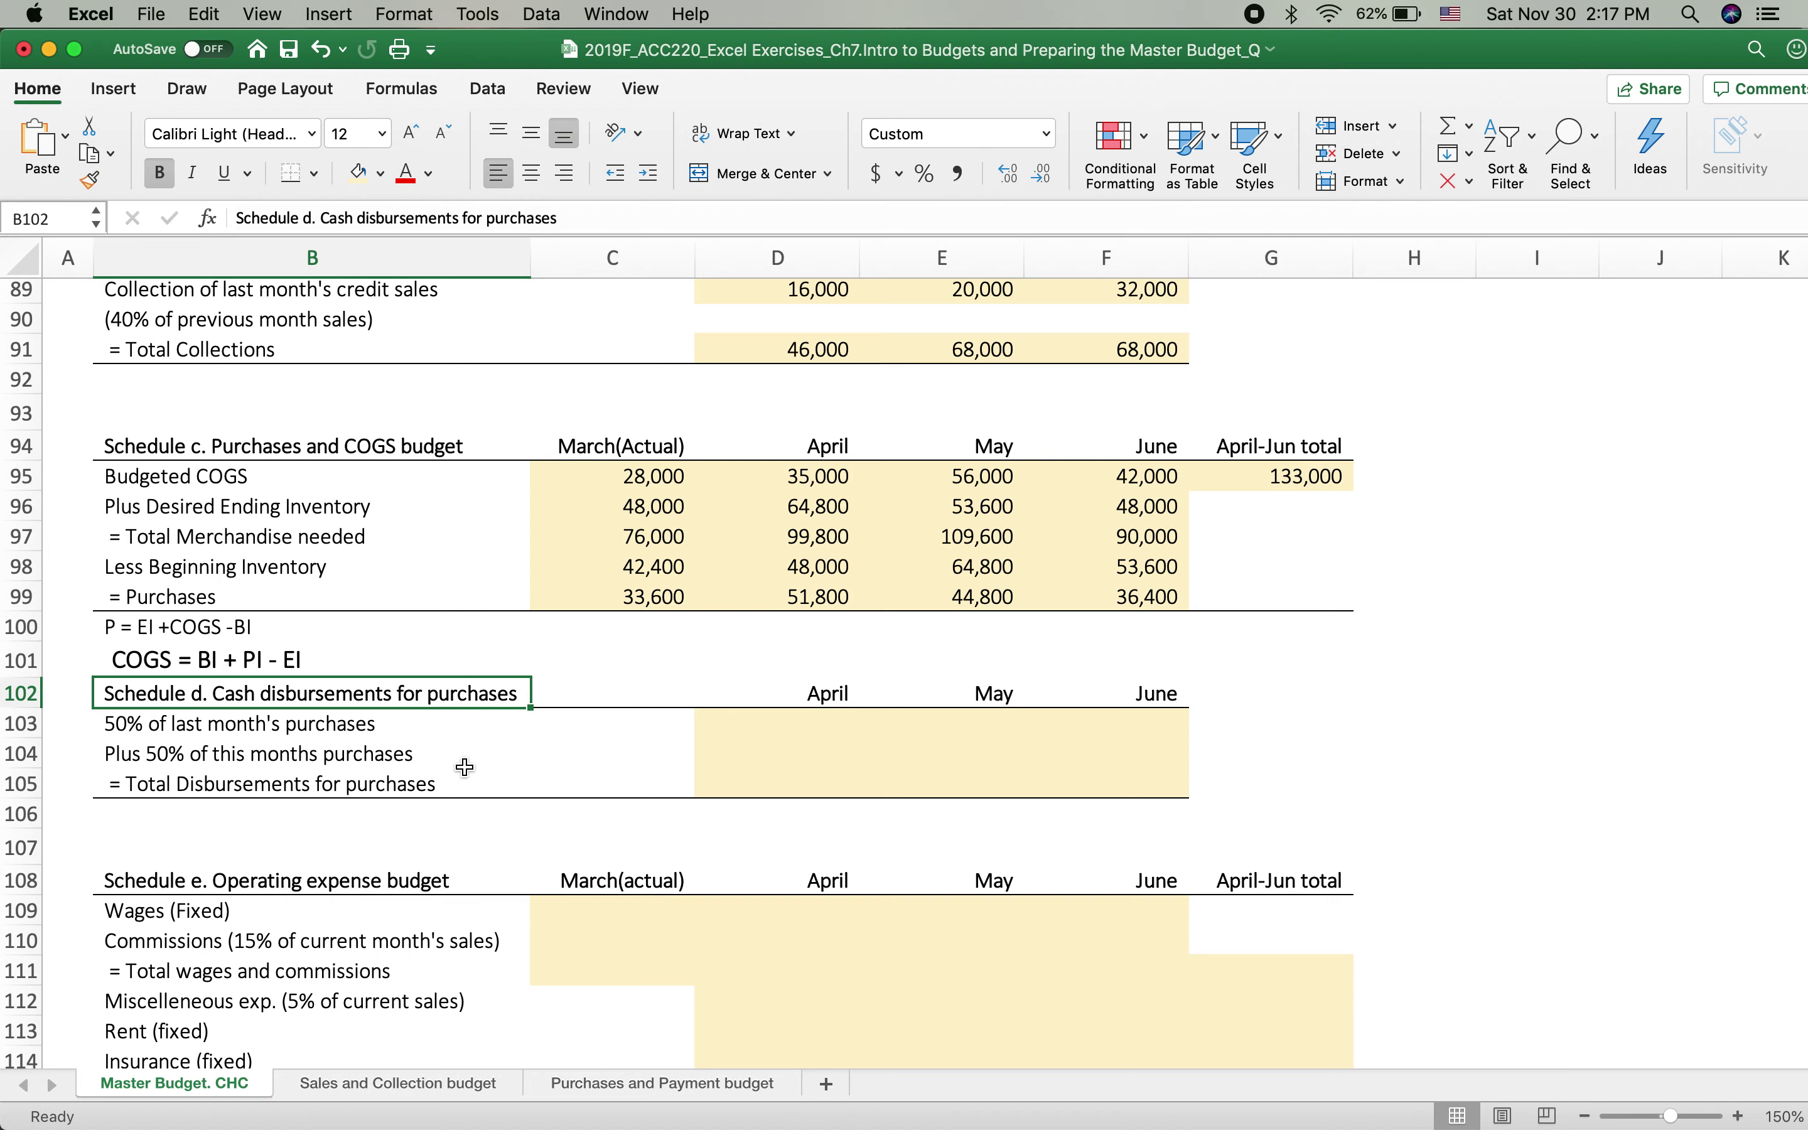
left_click(329, 751)
scroll(517, 715, "up", 10)
scroll(517, 716, "up", 15)
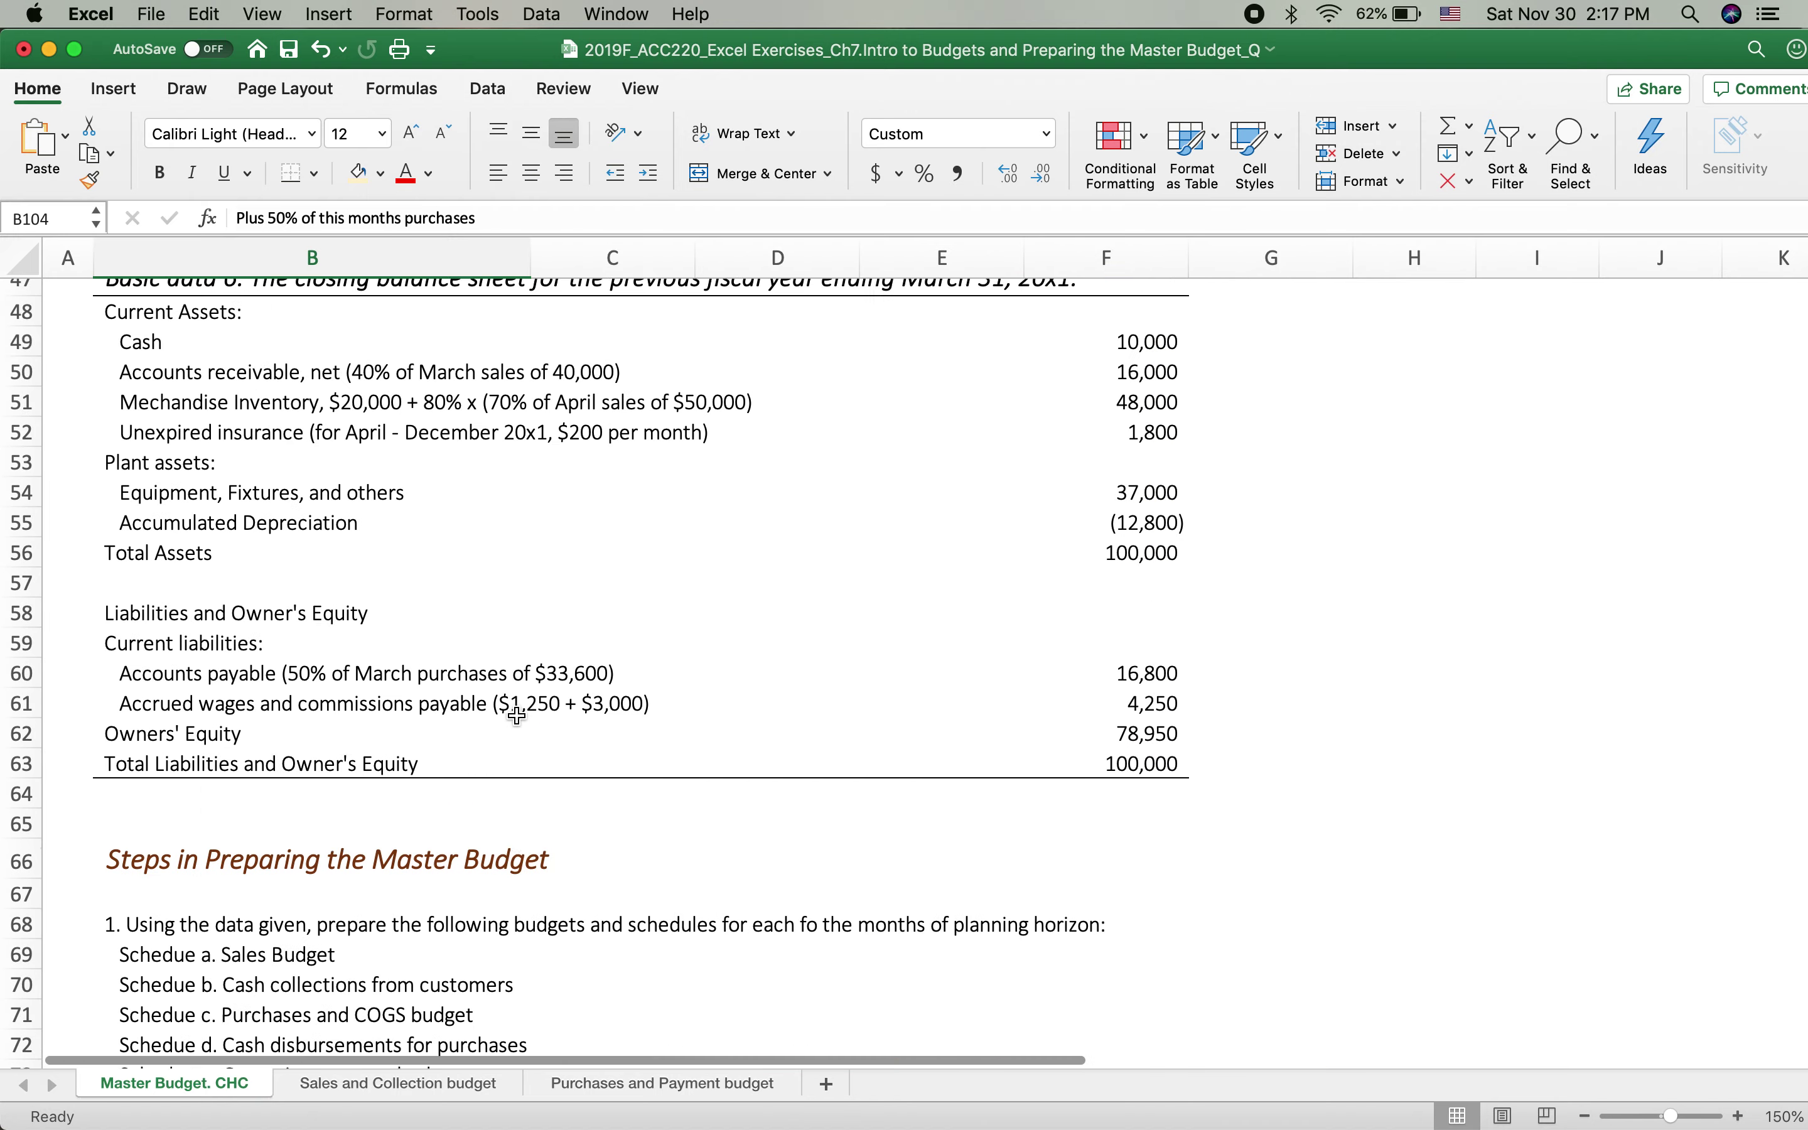
scroll(518, 716, "down", 2)
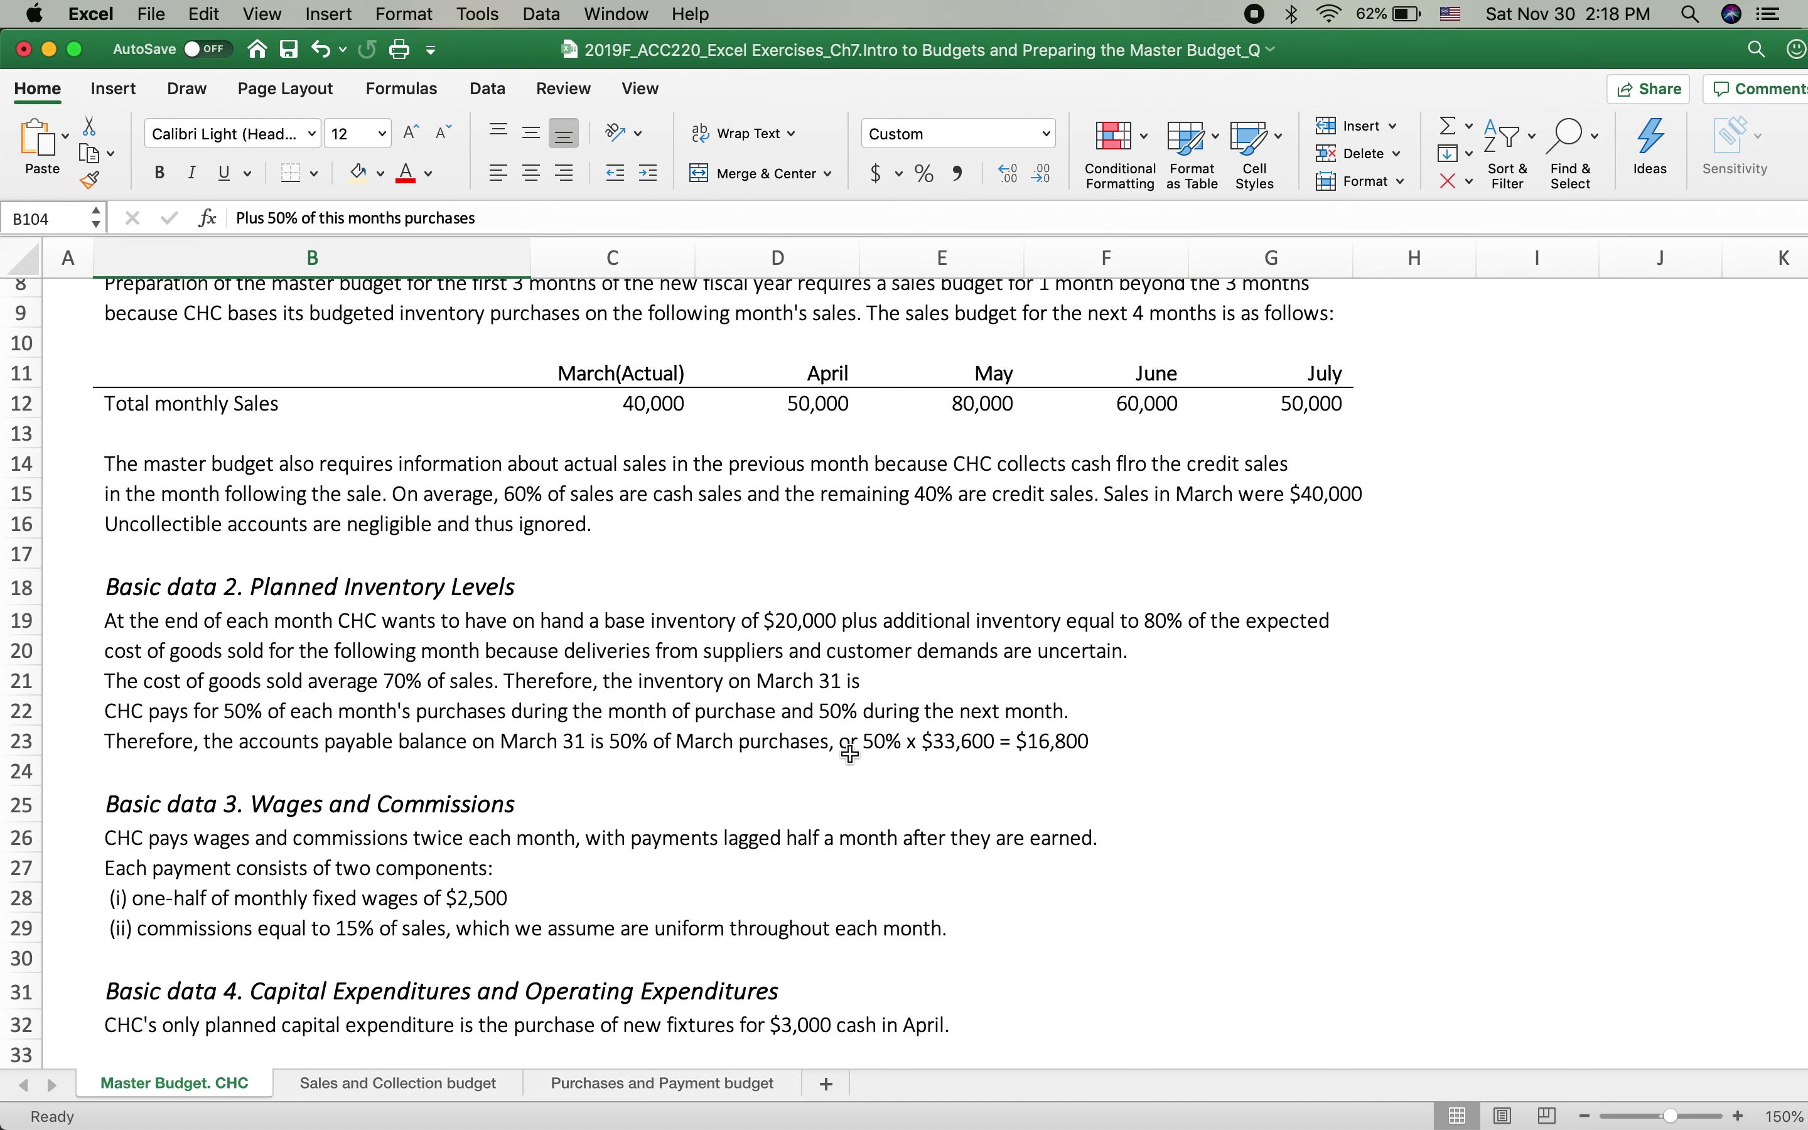
scroll(842, 717, "down", 20)
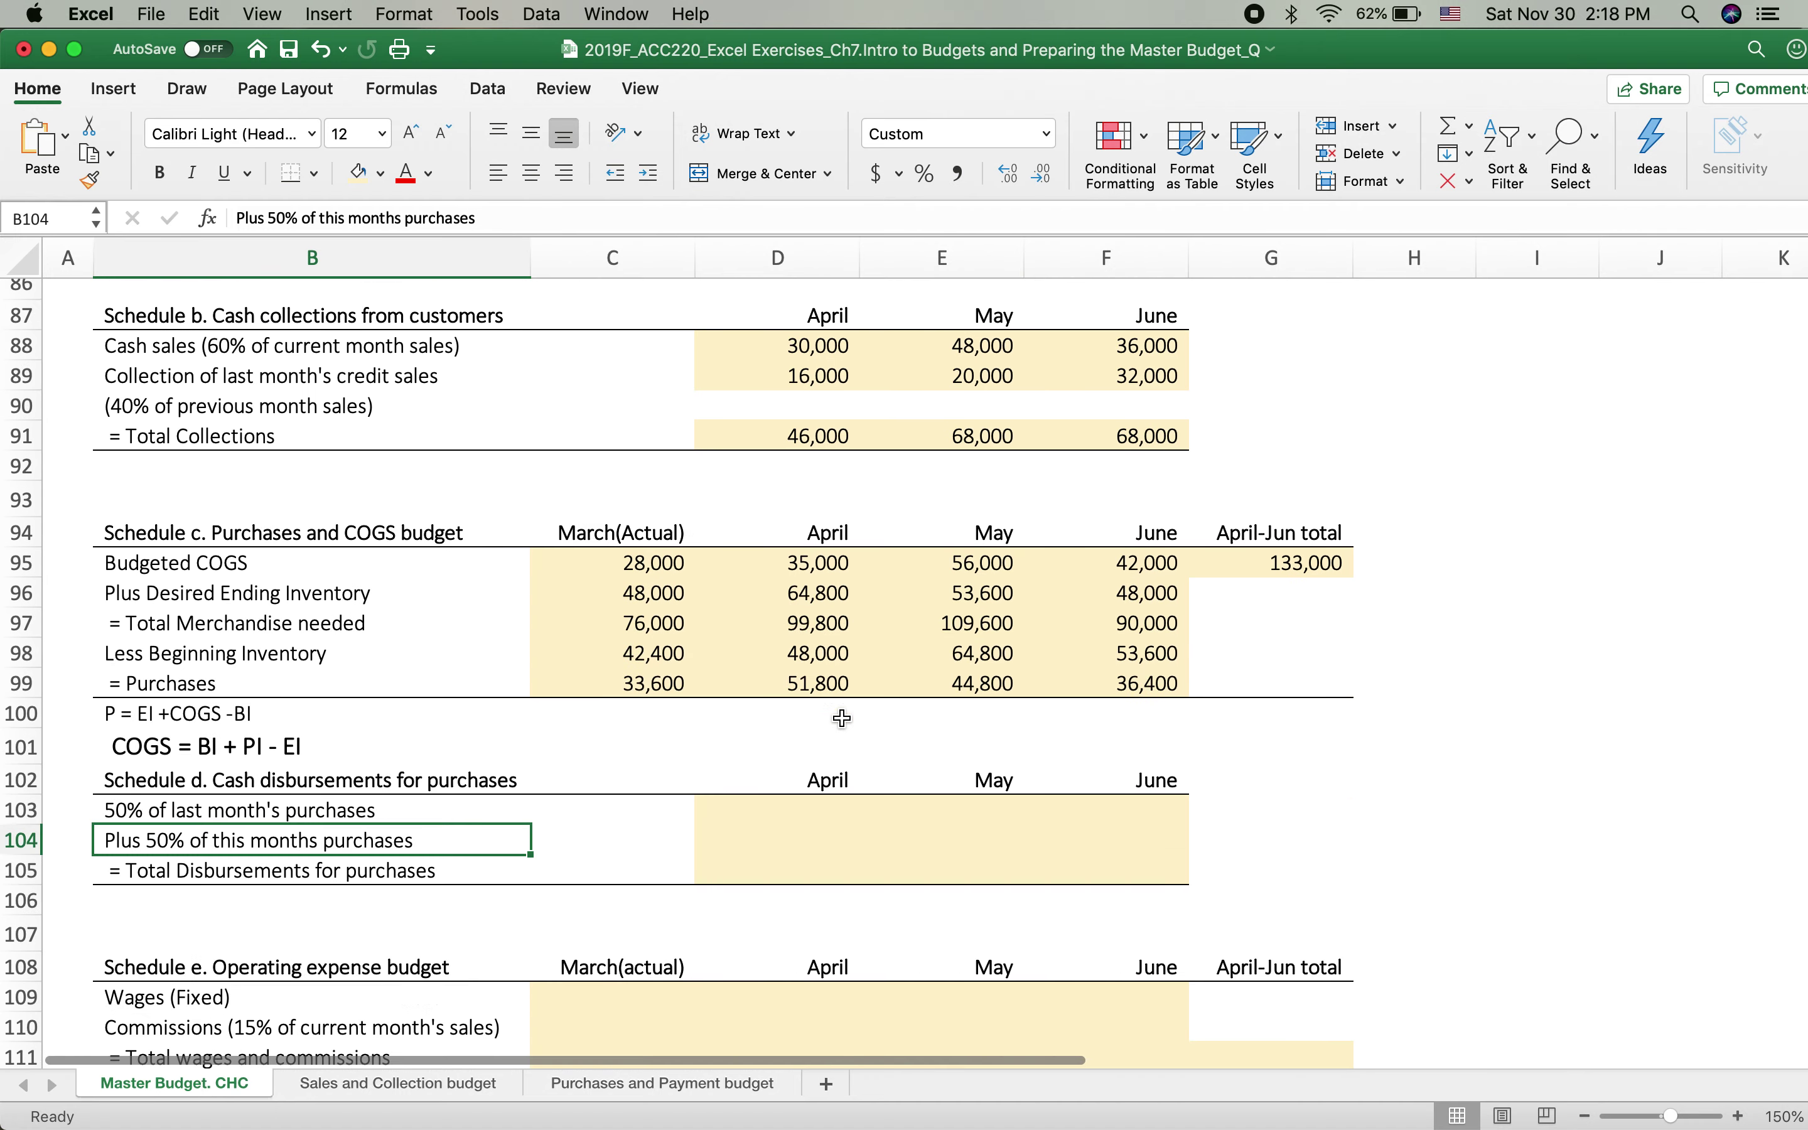
scroll(843, 718, "up", 5)
Calculate April's payment for 50% of last month's purchases in D103 with =C99*50% and copy the formula across to May and June.
left_click(818, 719)
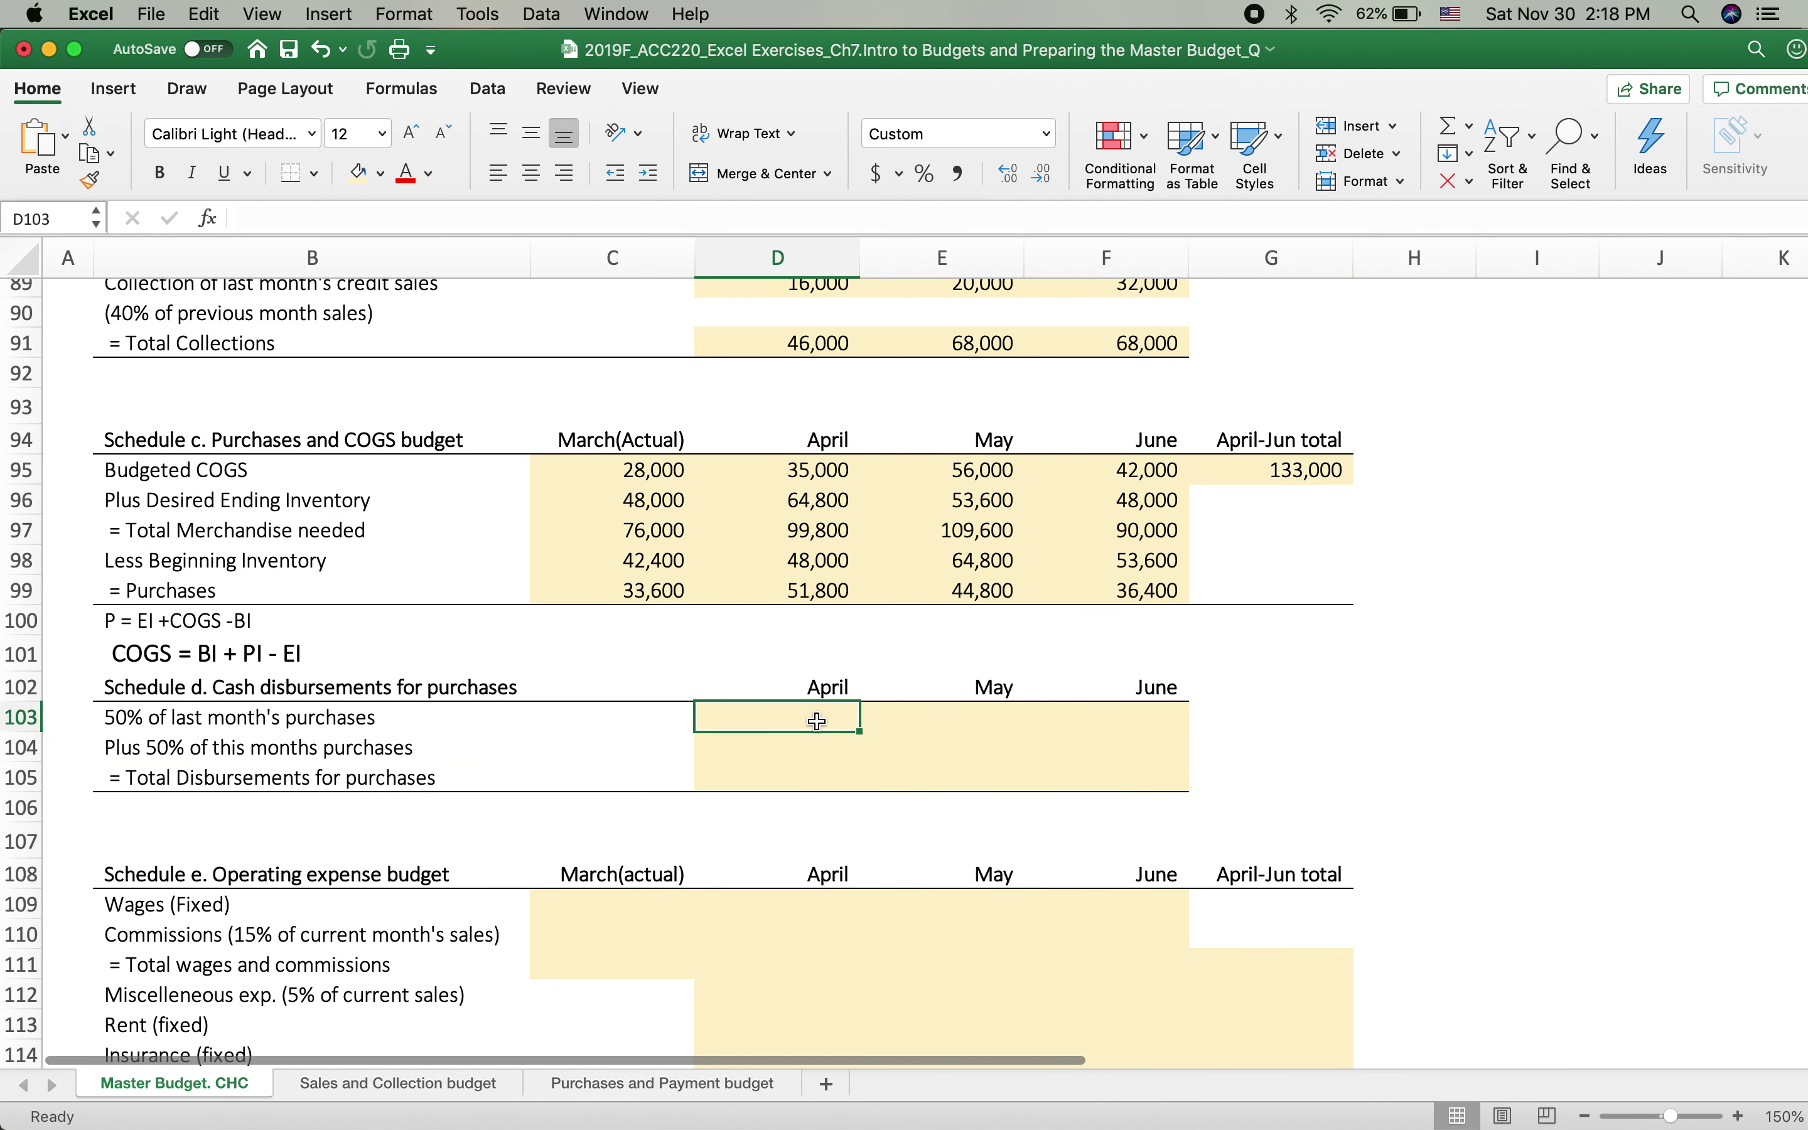
type("=")
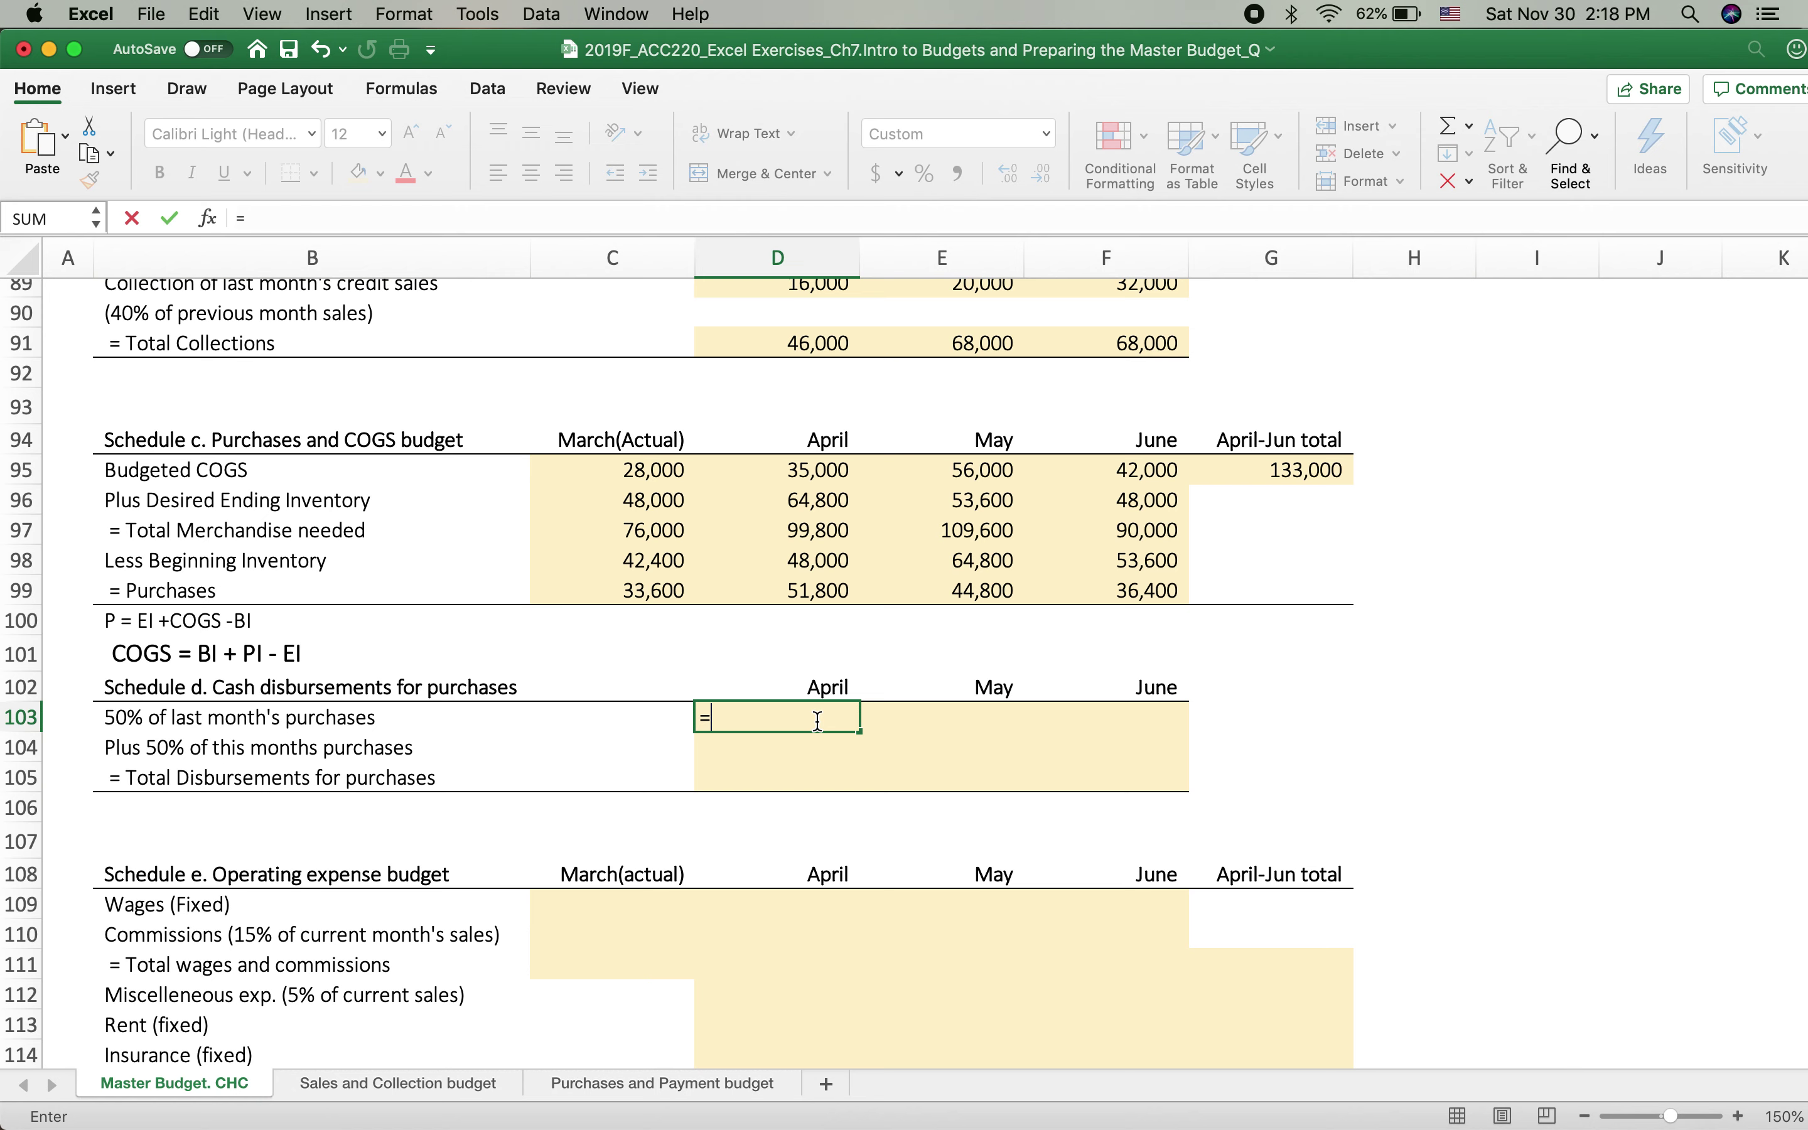
left_click(648, 592)
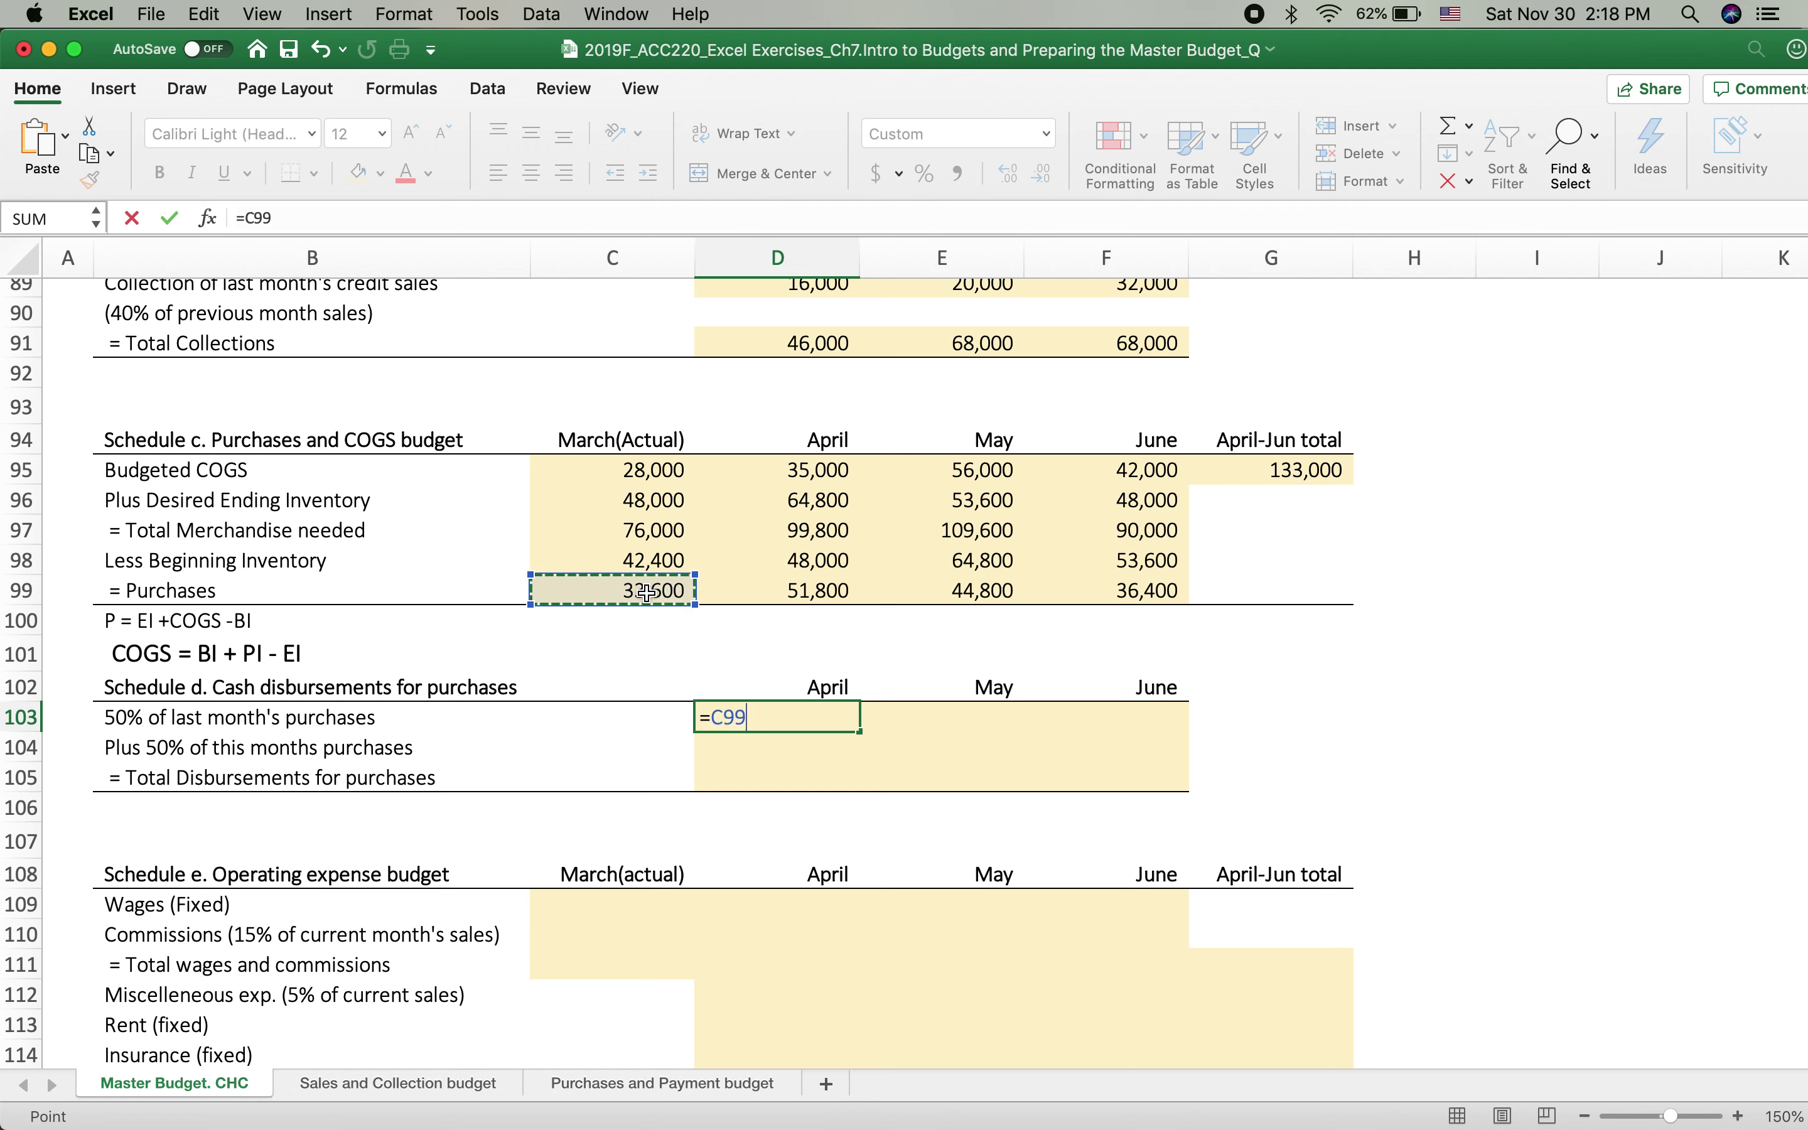
type("*50%")
key("Return")
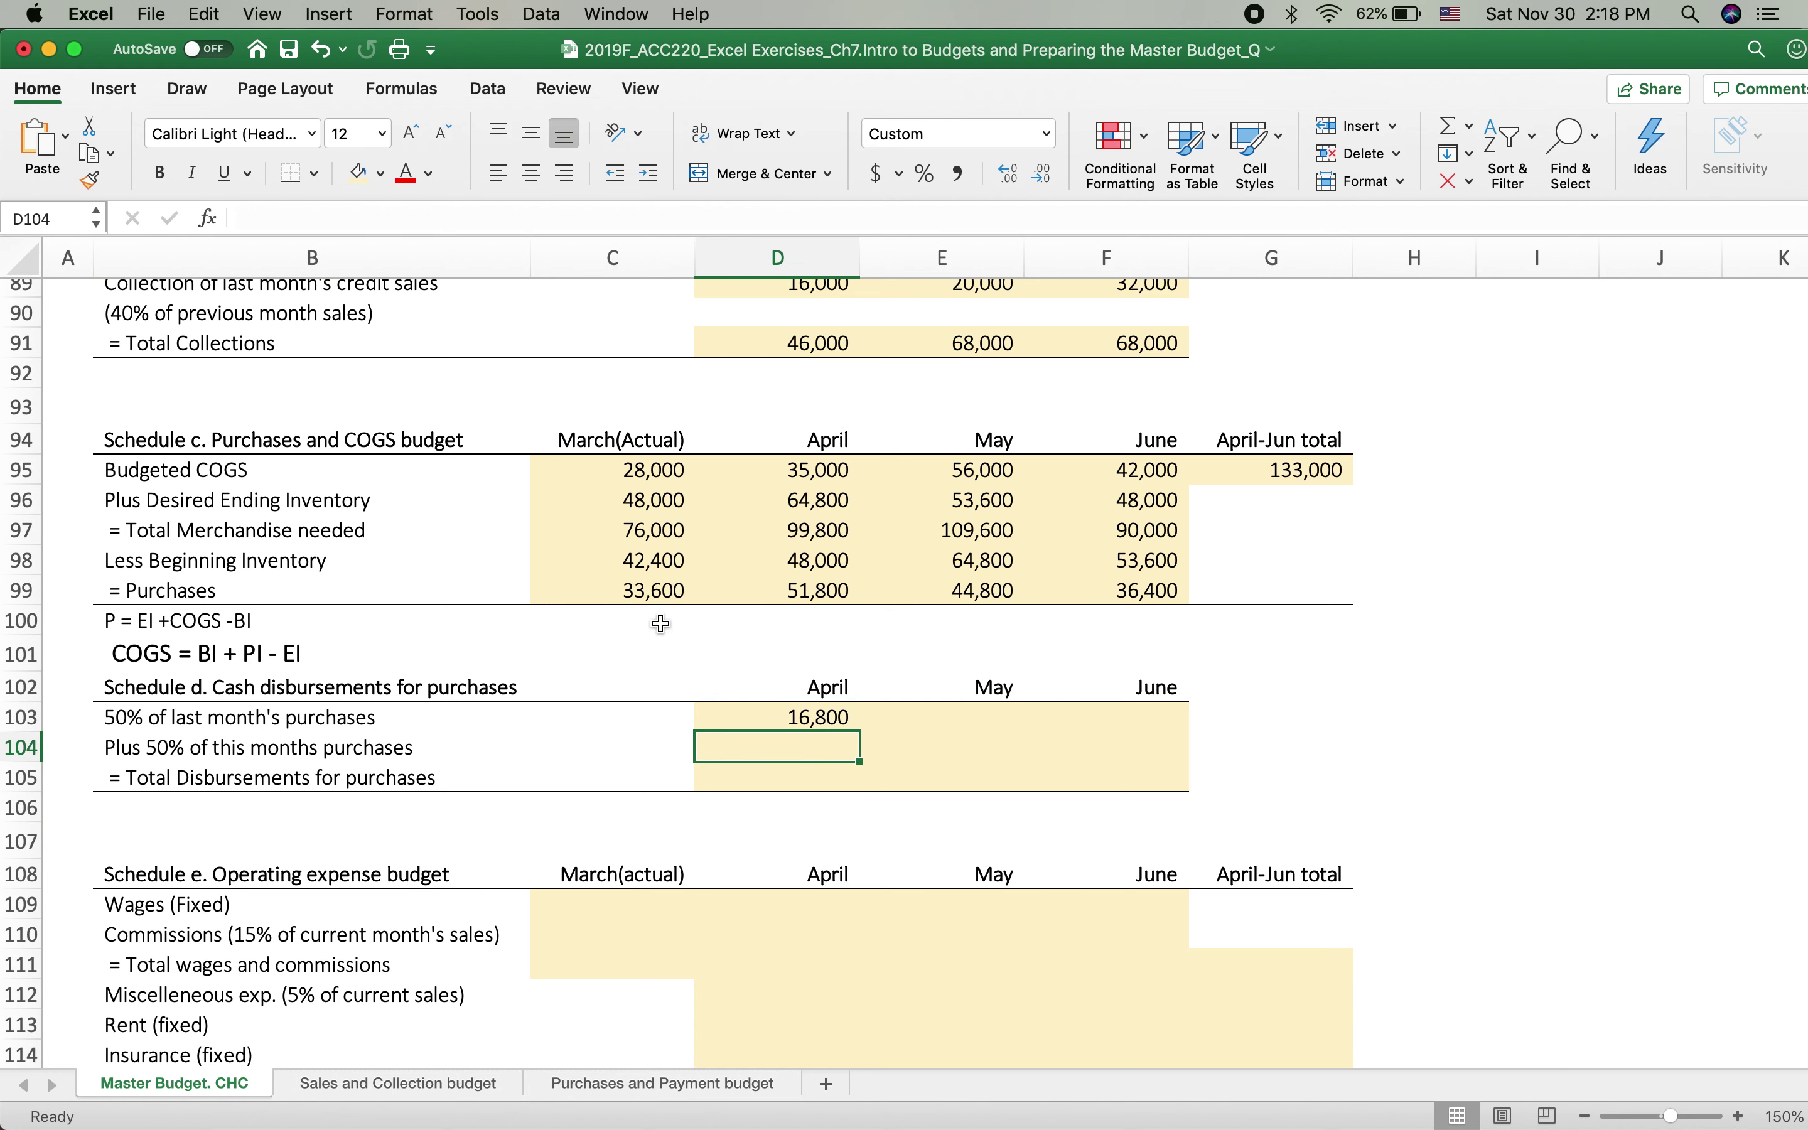
left_click(778, 715)
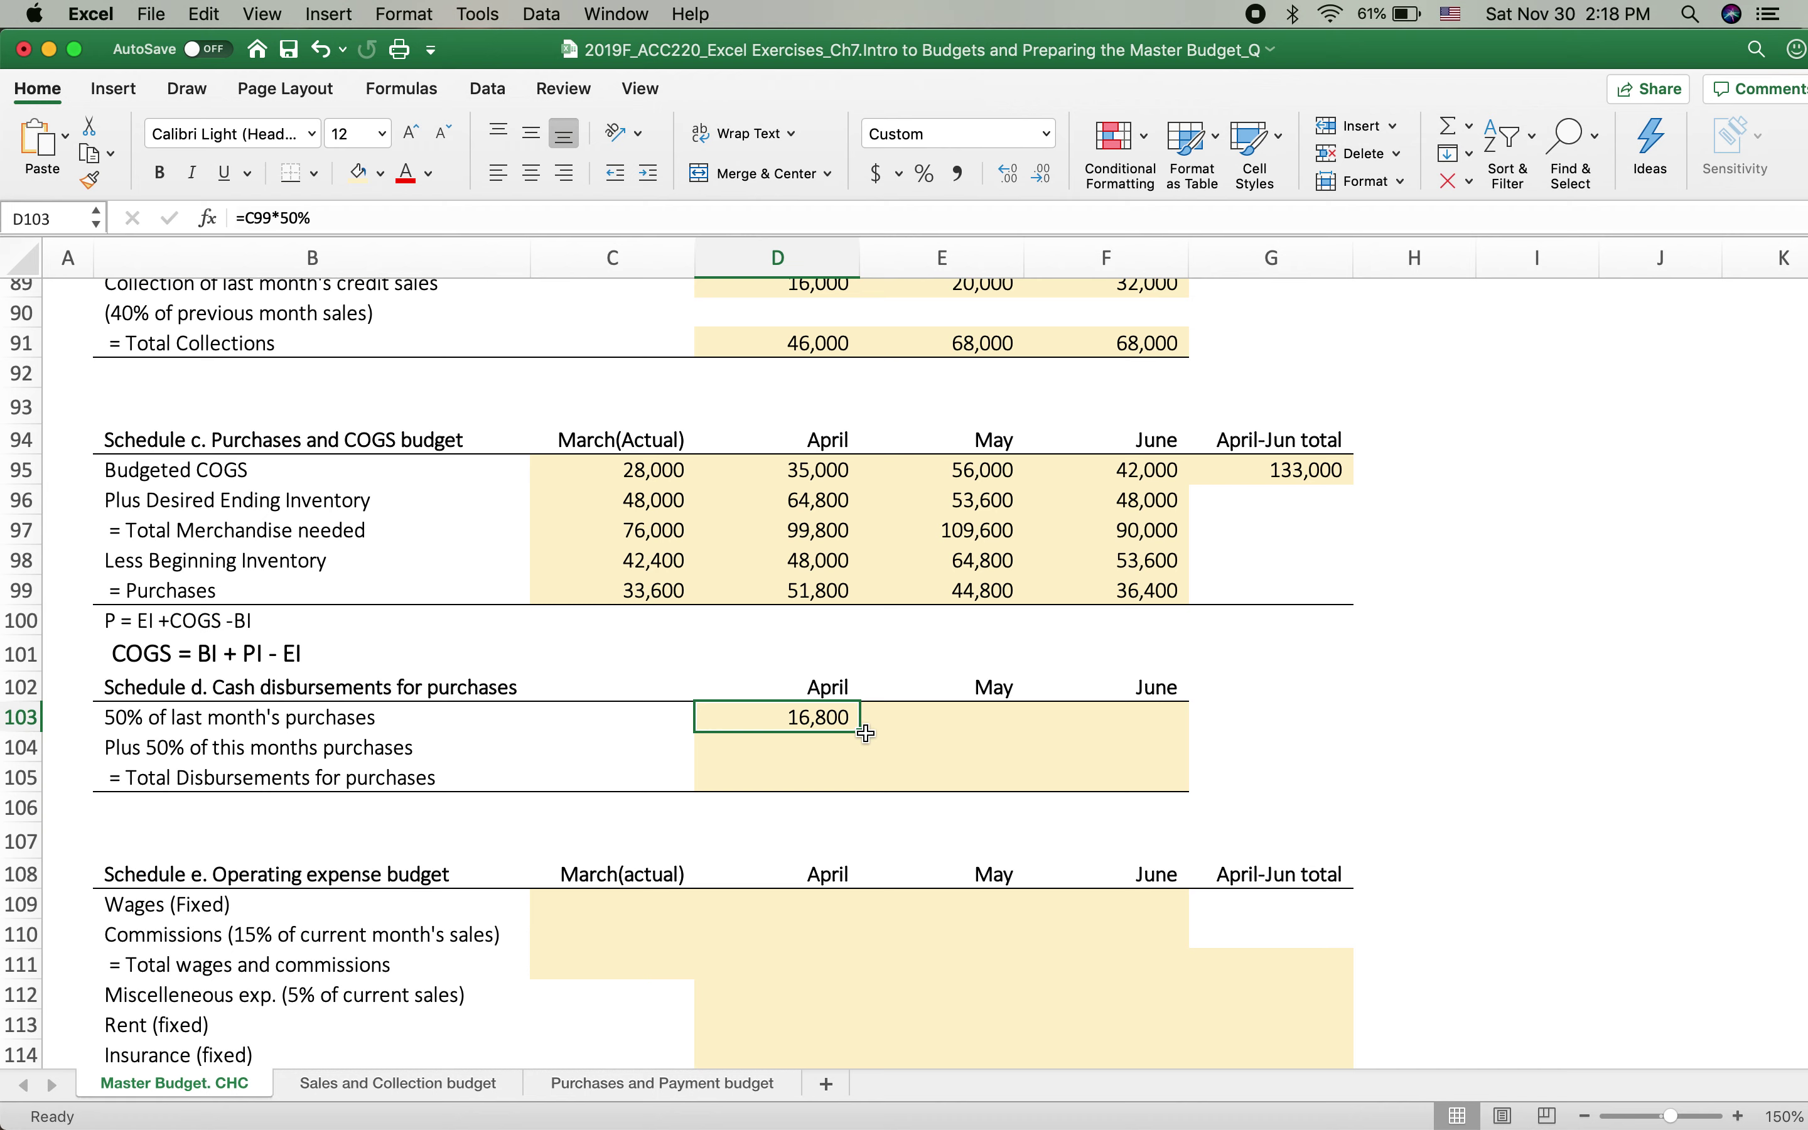
left_click_drag(860, 731, 1203, 721)
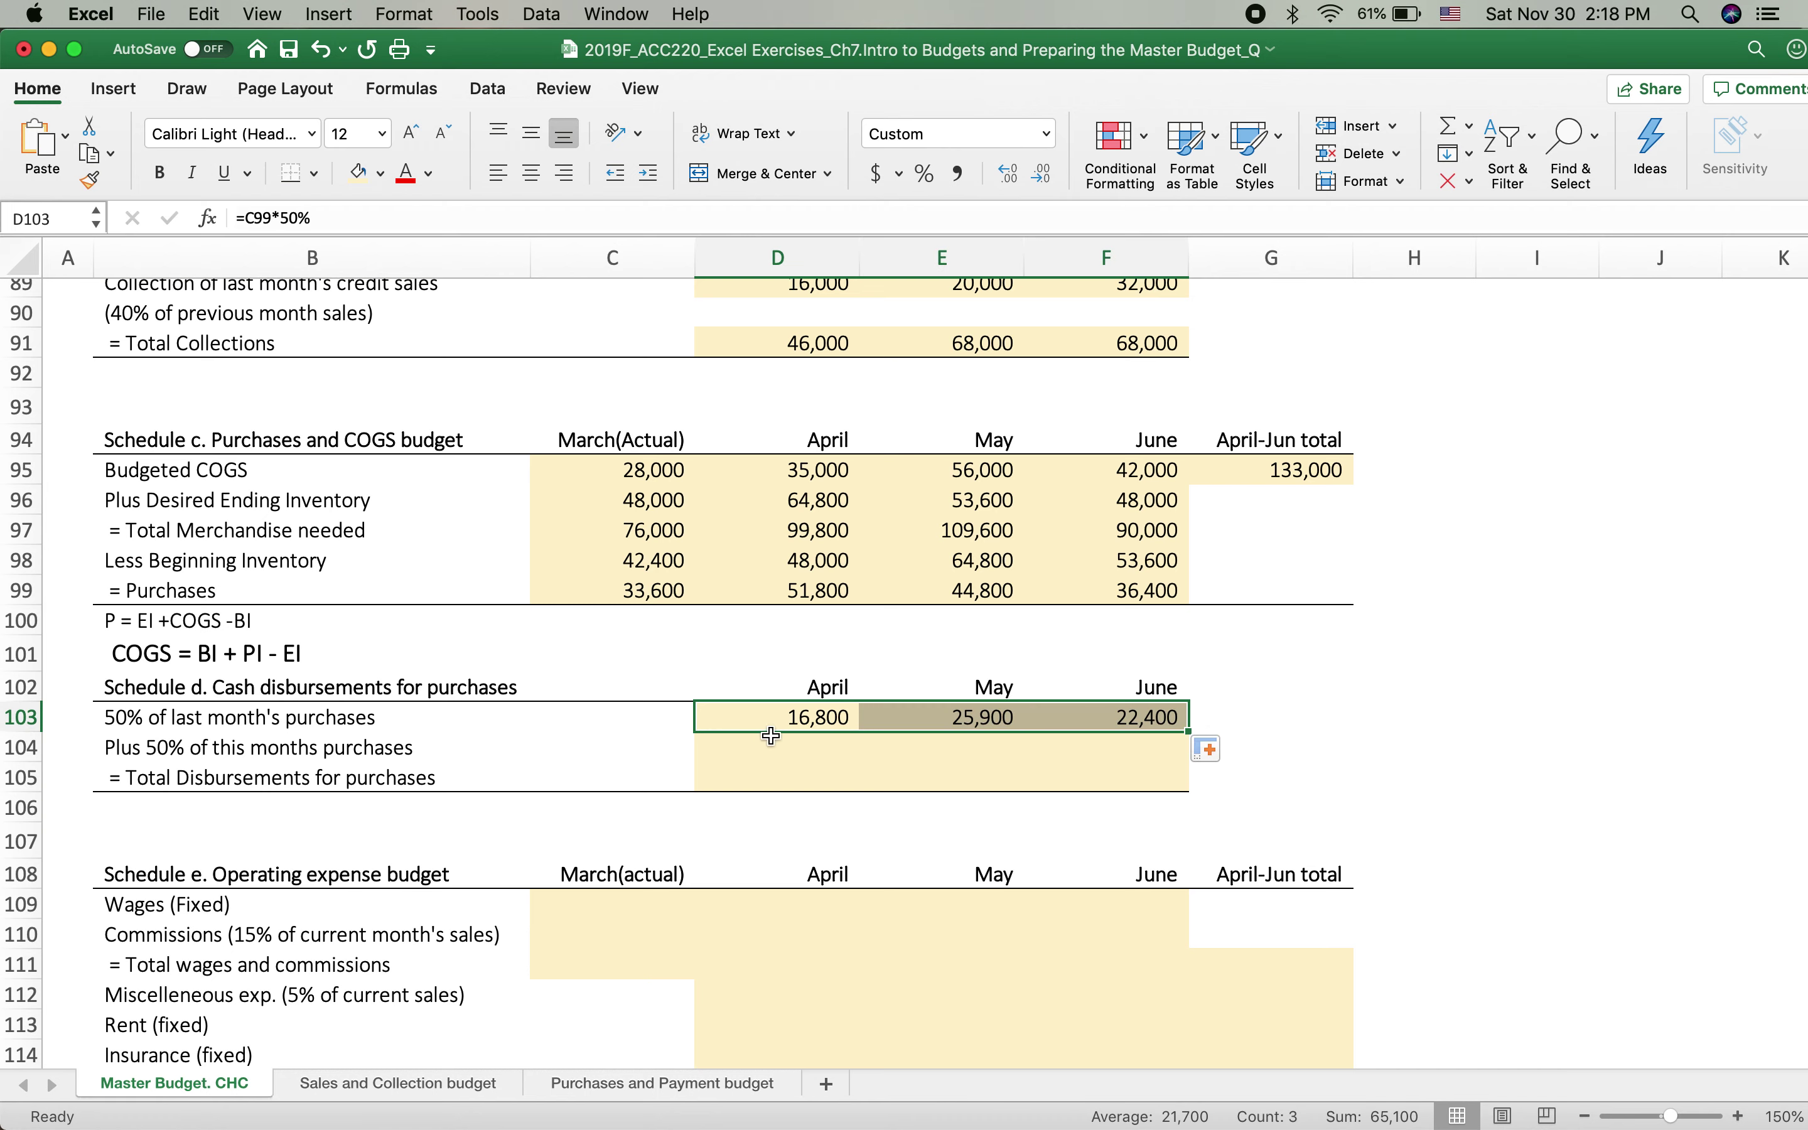
Calculate April's payment for 50% of this month's purchases in D104 with =50%*D99 and copy the formula across to May and June.
left_click(788, 742)
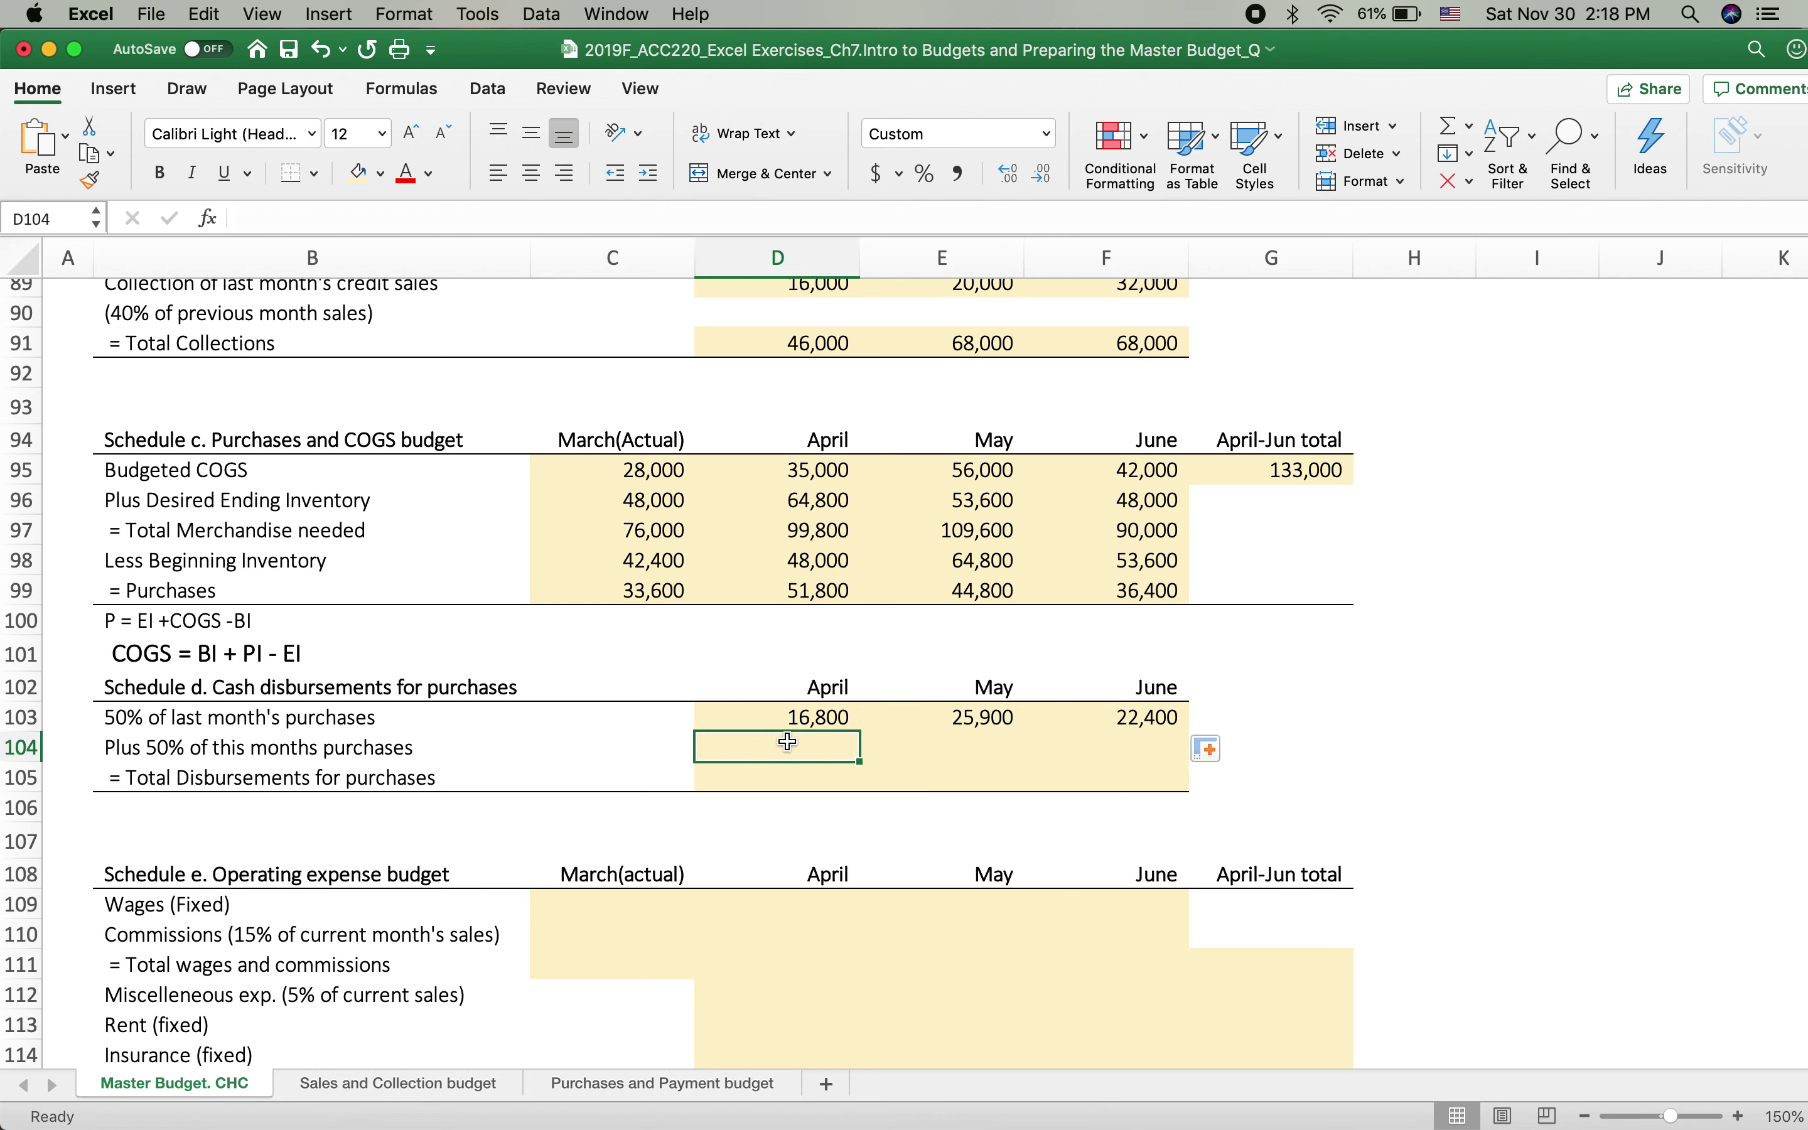
type("=50%")
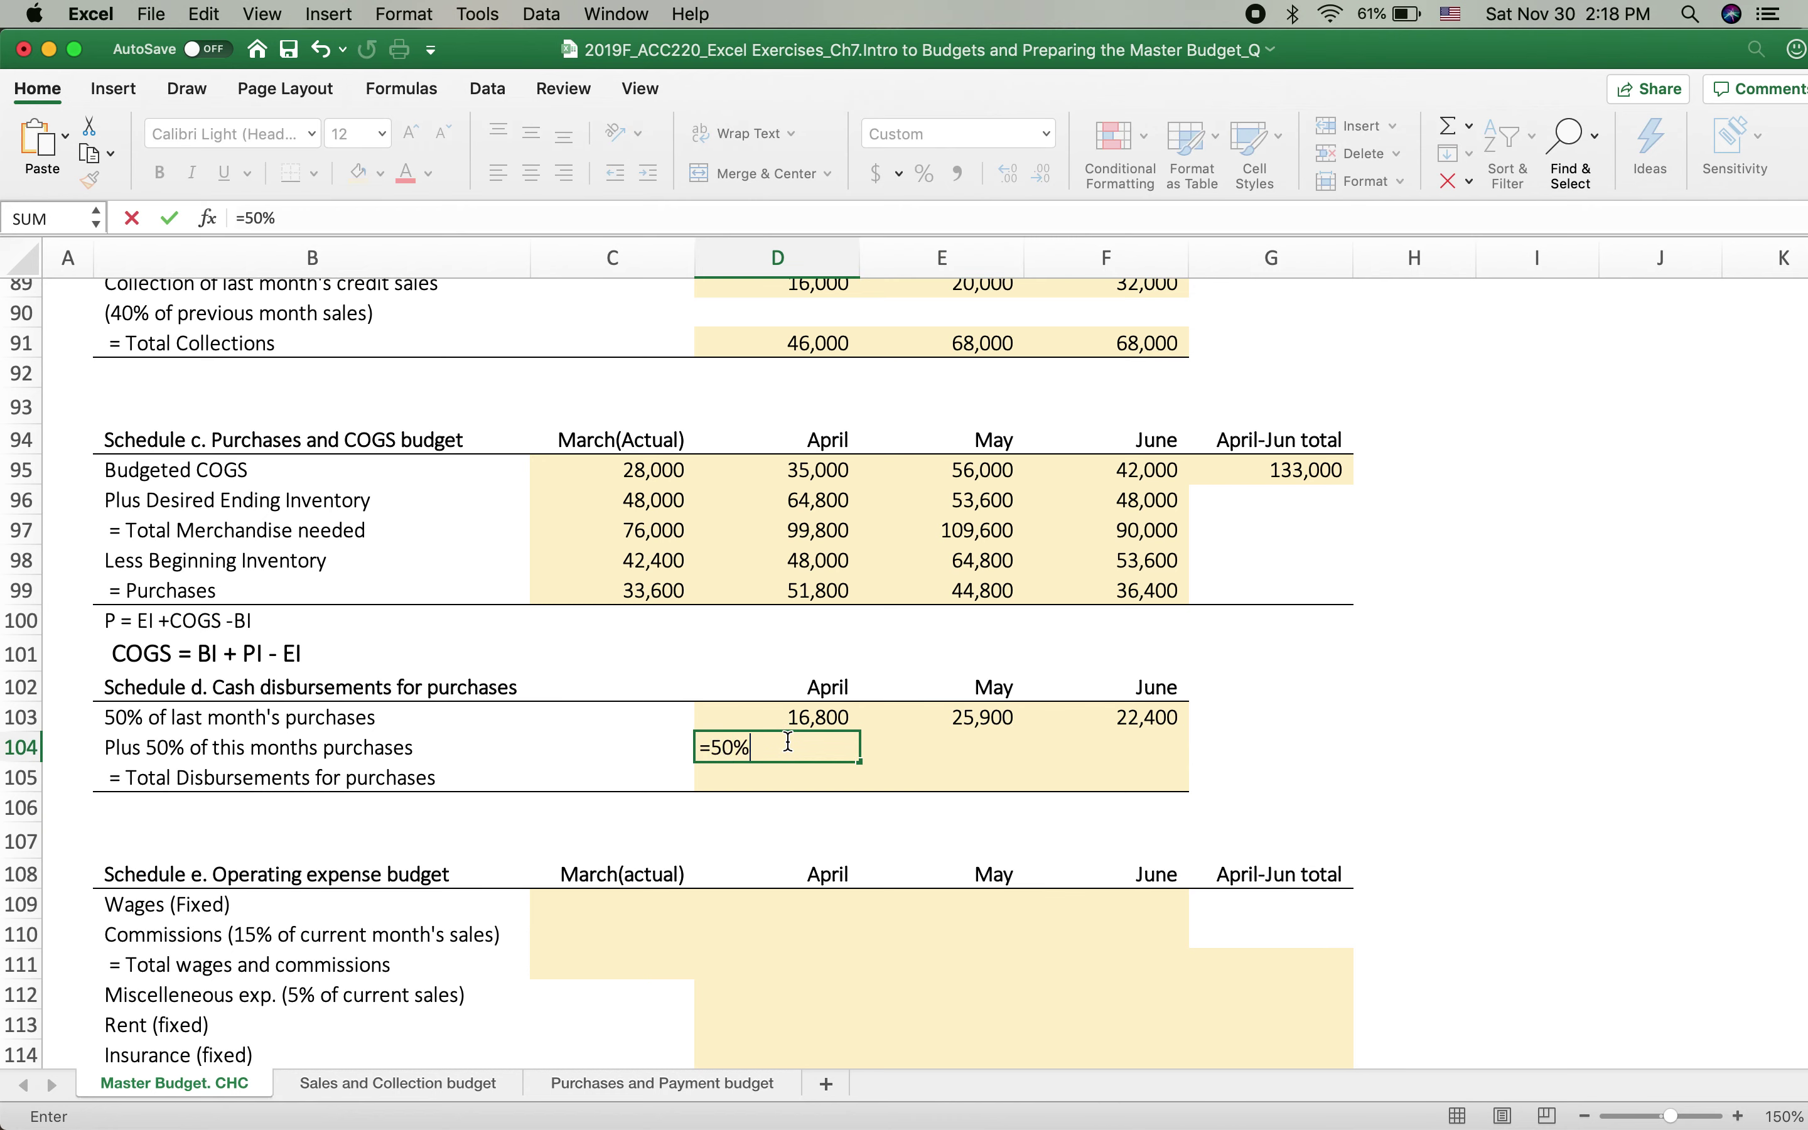
type("*")
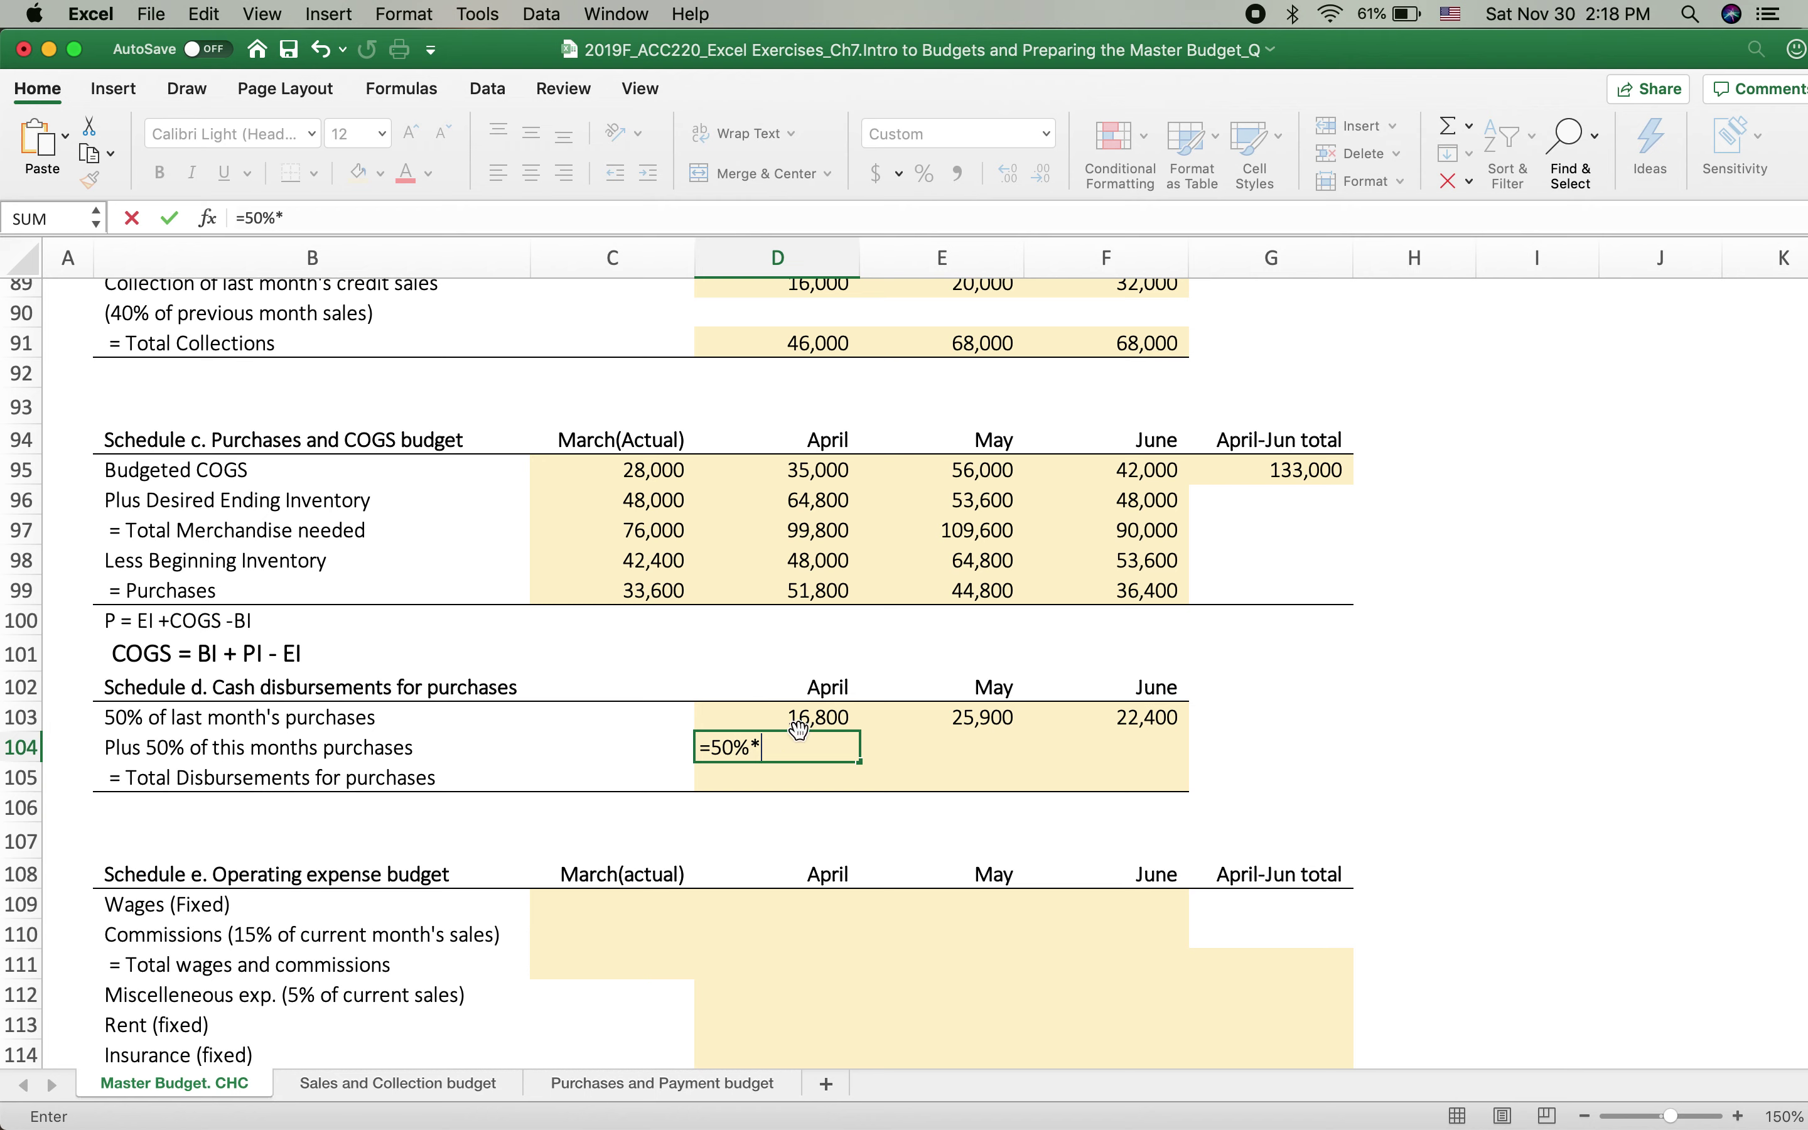
left_click(792, 588)
key("Return")
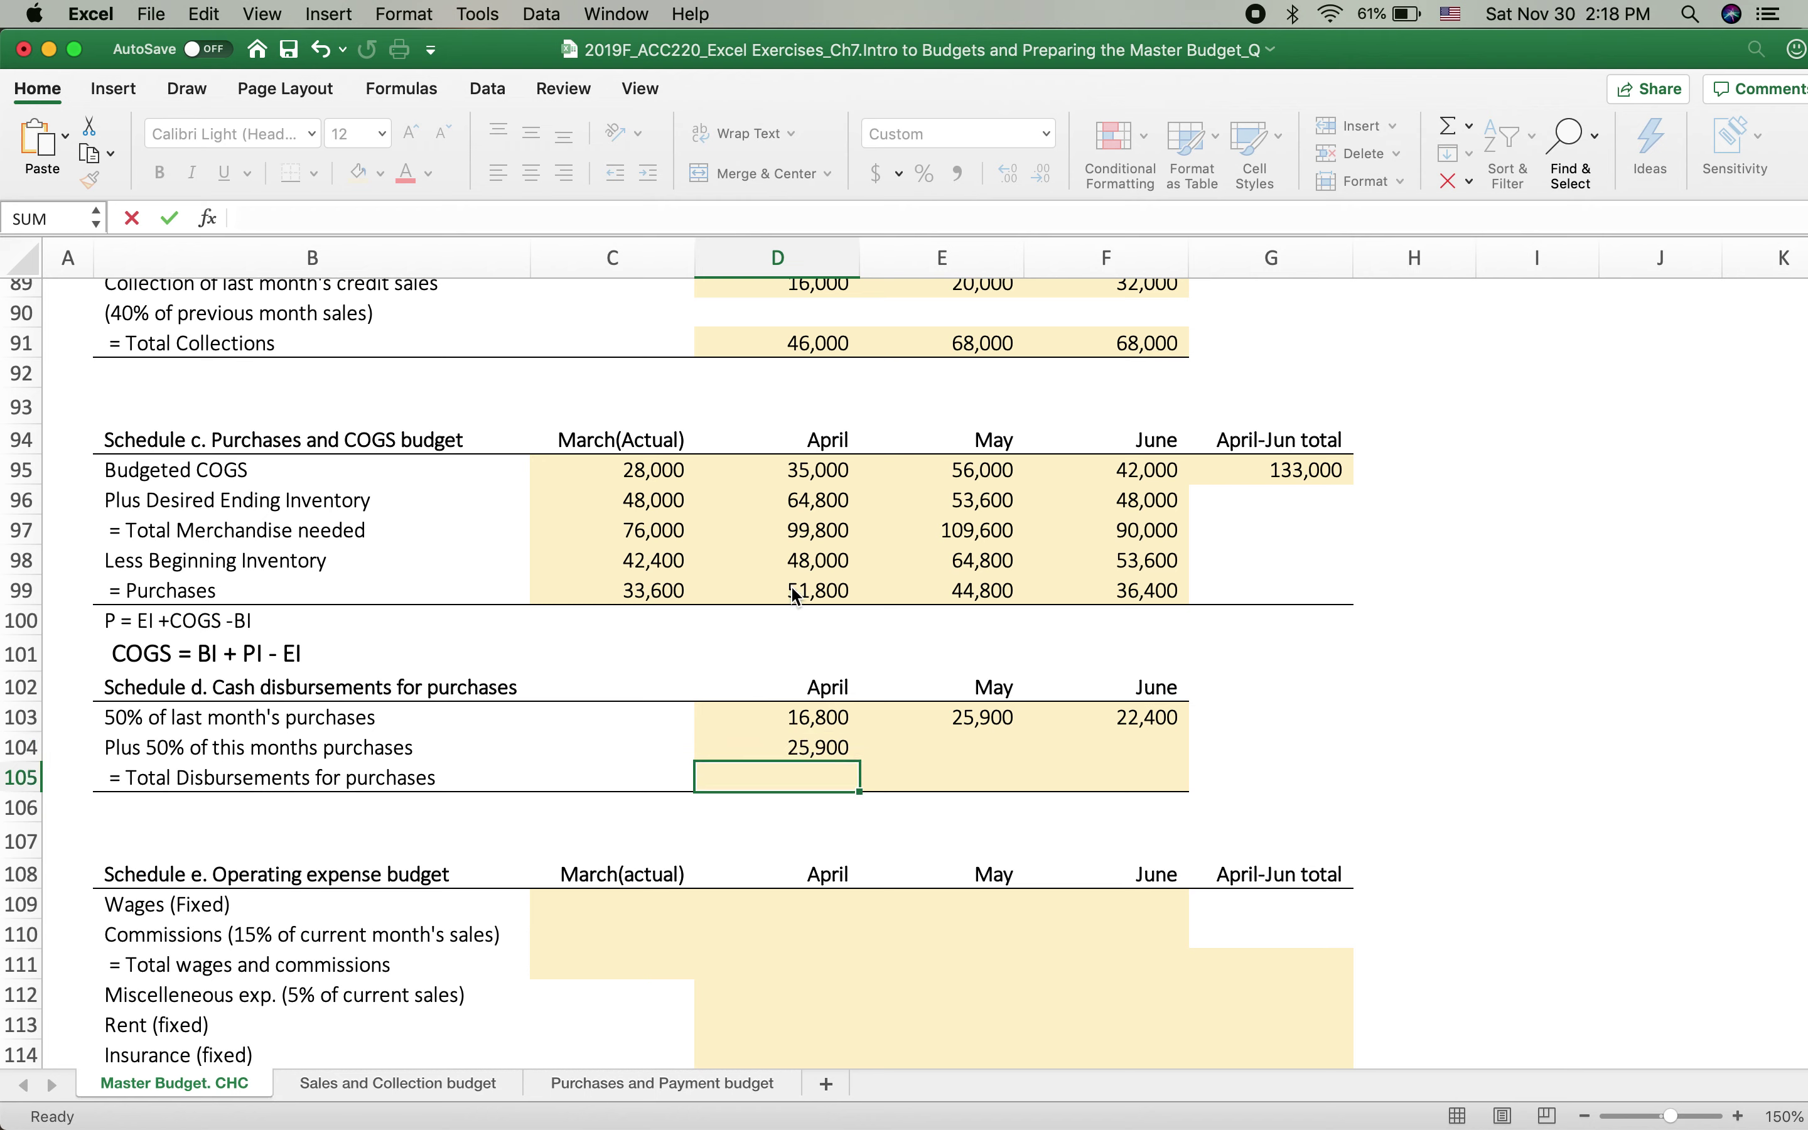
left_click(844, 751)
left_click_drag(865, 765, 1147, 766)
Total April's disbursements for purchases in D105 with =SUM(D103:D104) and copy the formula across to May and June.
left_click(777, 780)
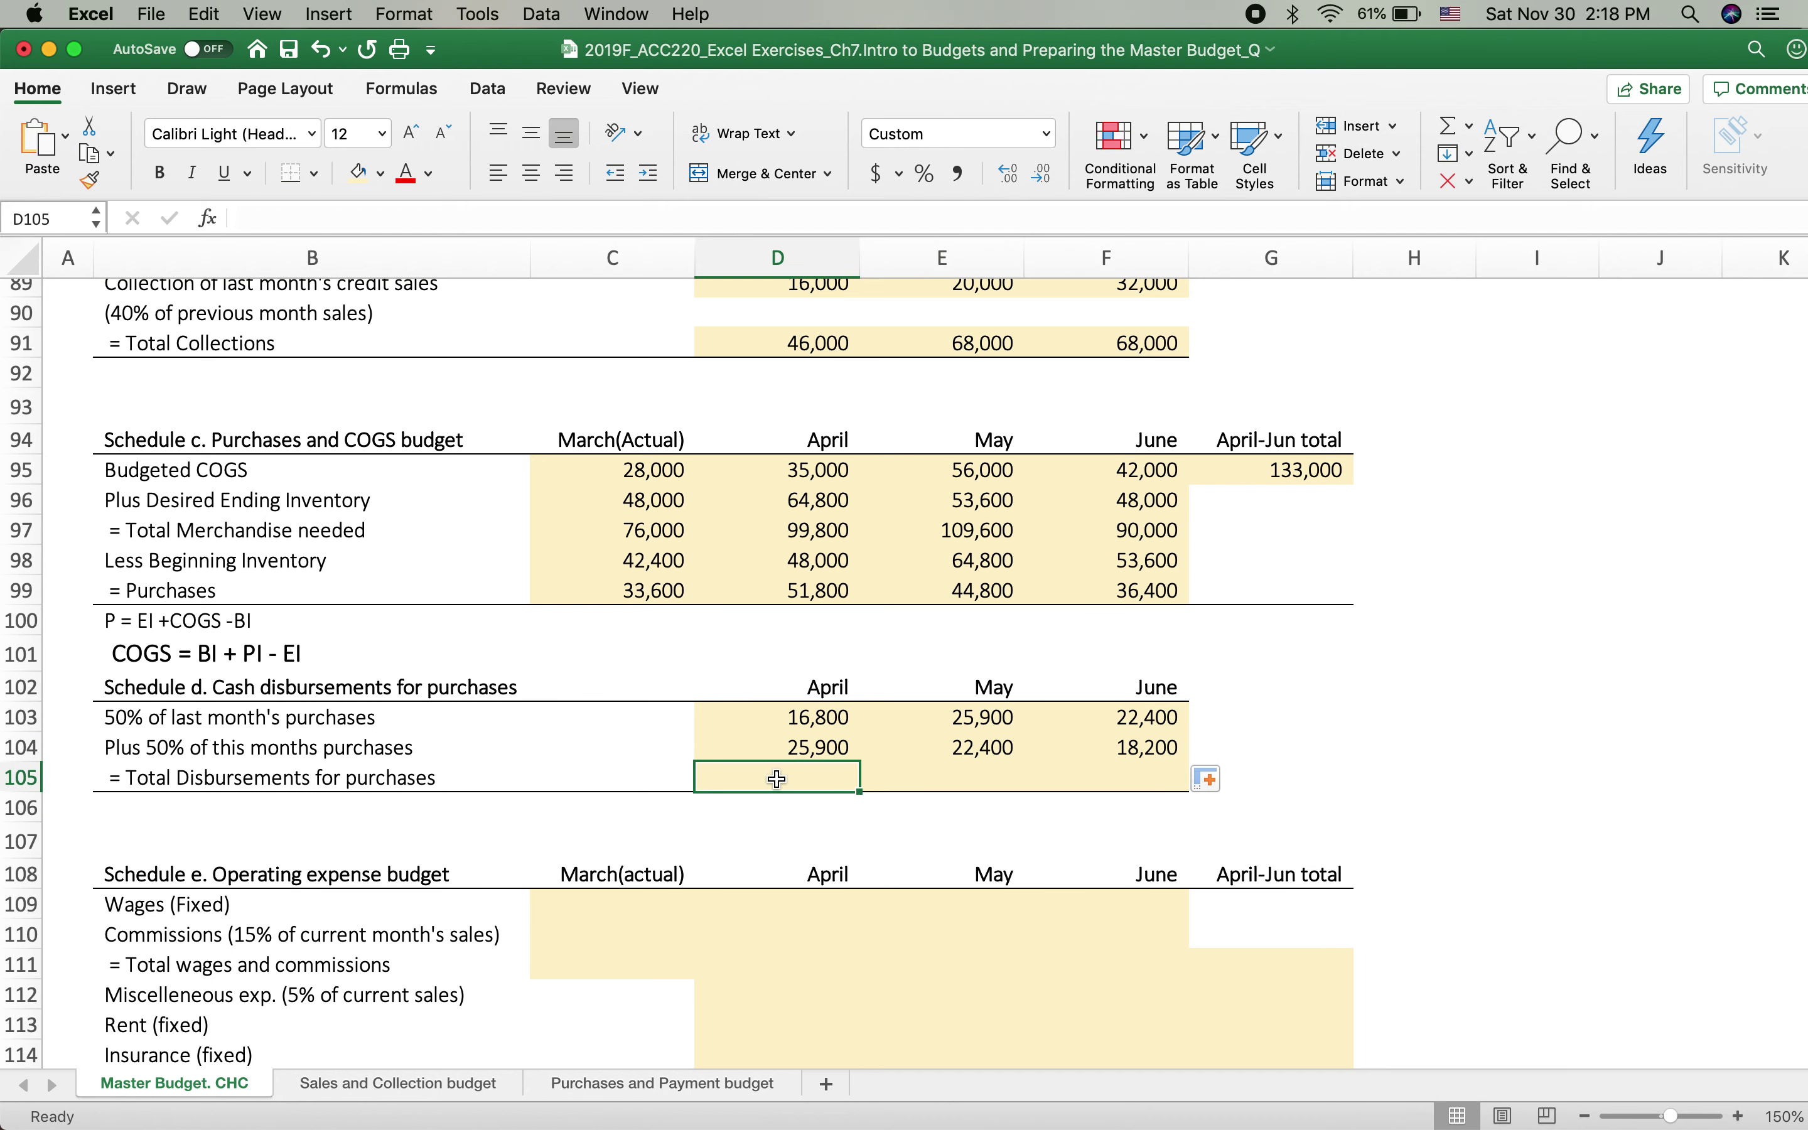
type("=sum(")
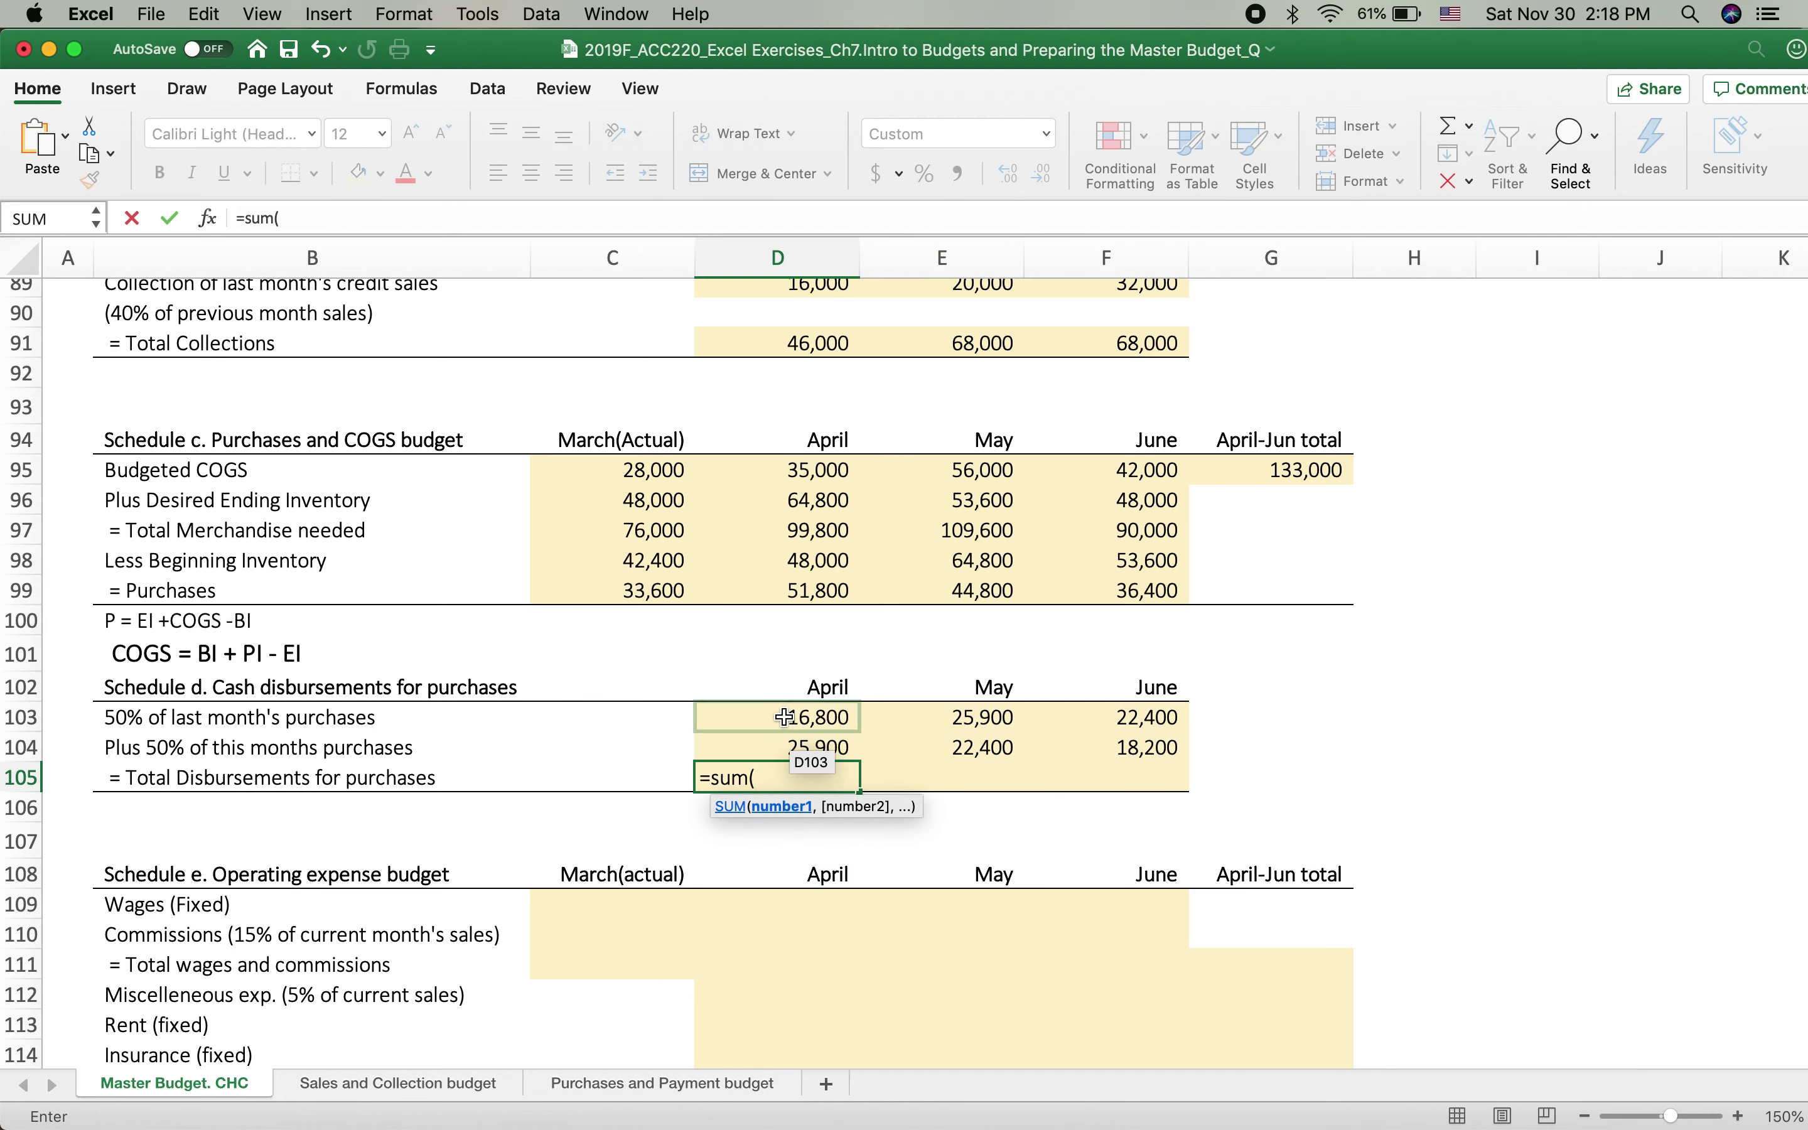
left_click_drag(796, 703, 779, 745)
key("Return")
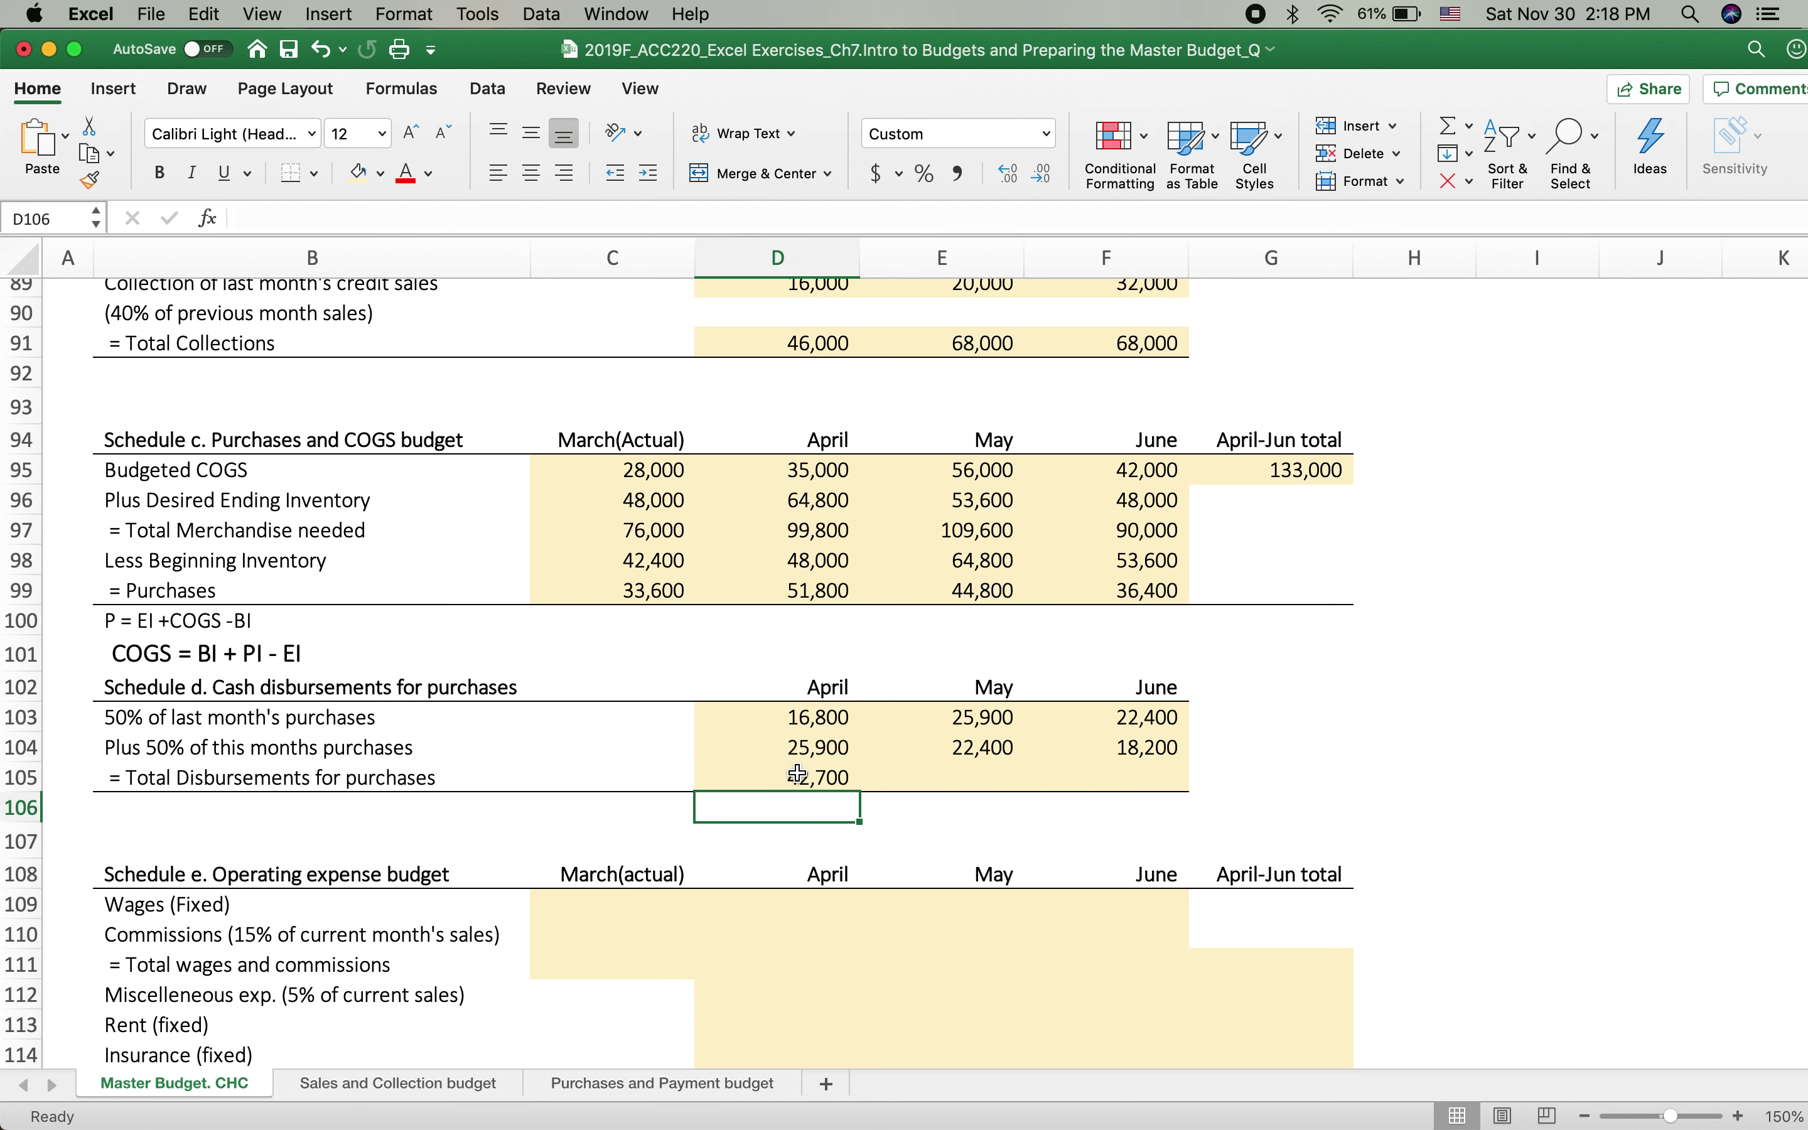
left_click(844, 781)
left_click_drag(863, 792, 1231, 766)
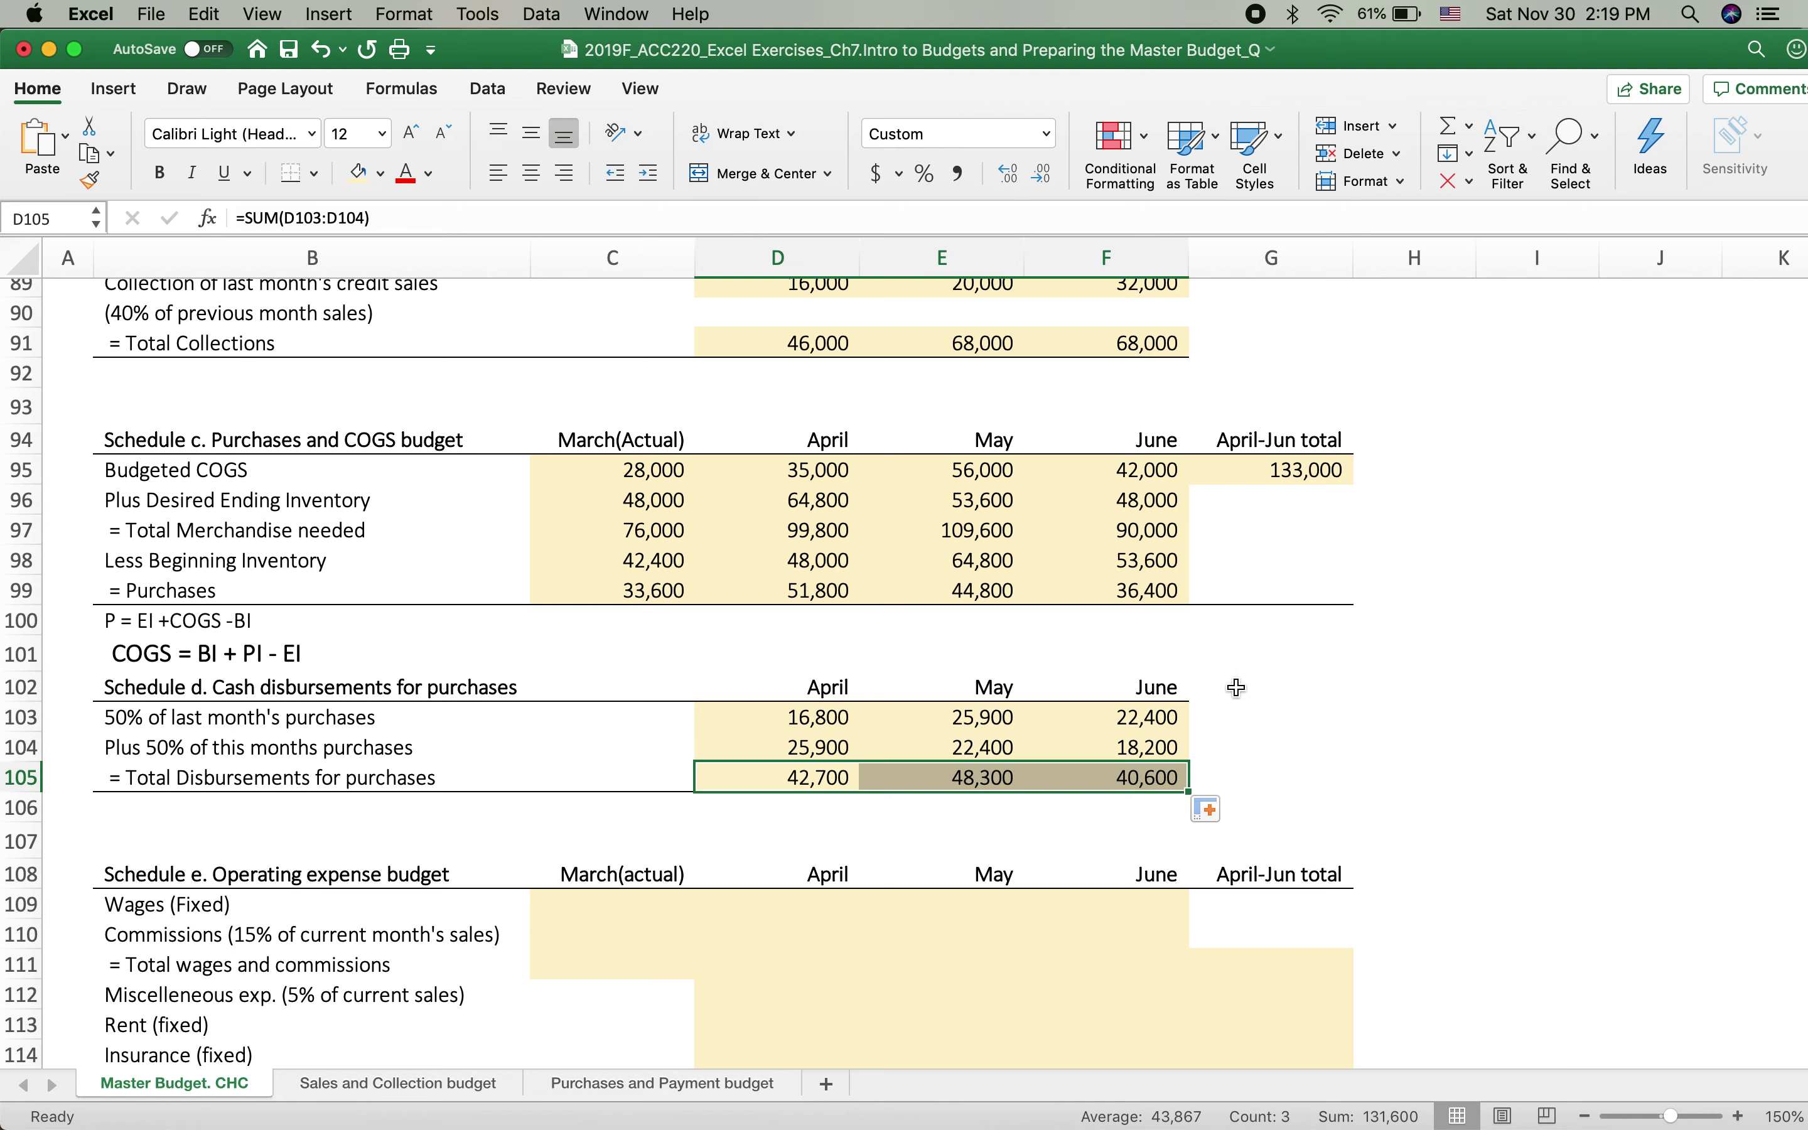
Compare the monthly purchases in row 99 with the total disbursements for purchases in row 105 for April through June.
left_click(782, 589)
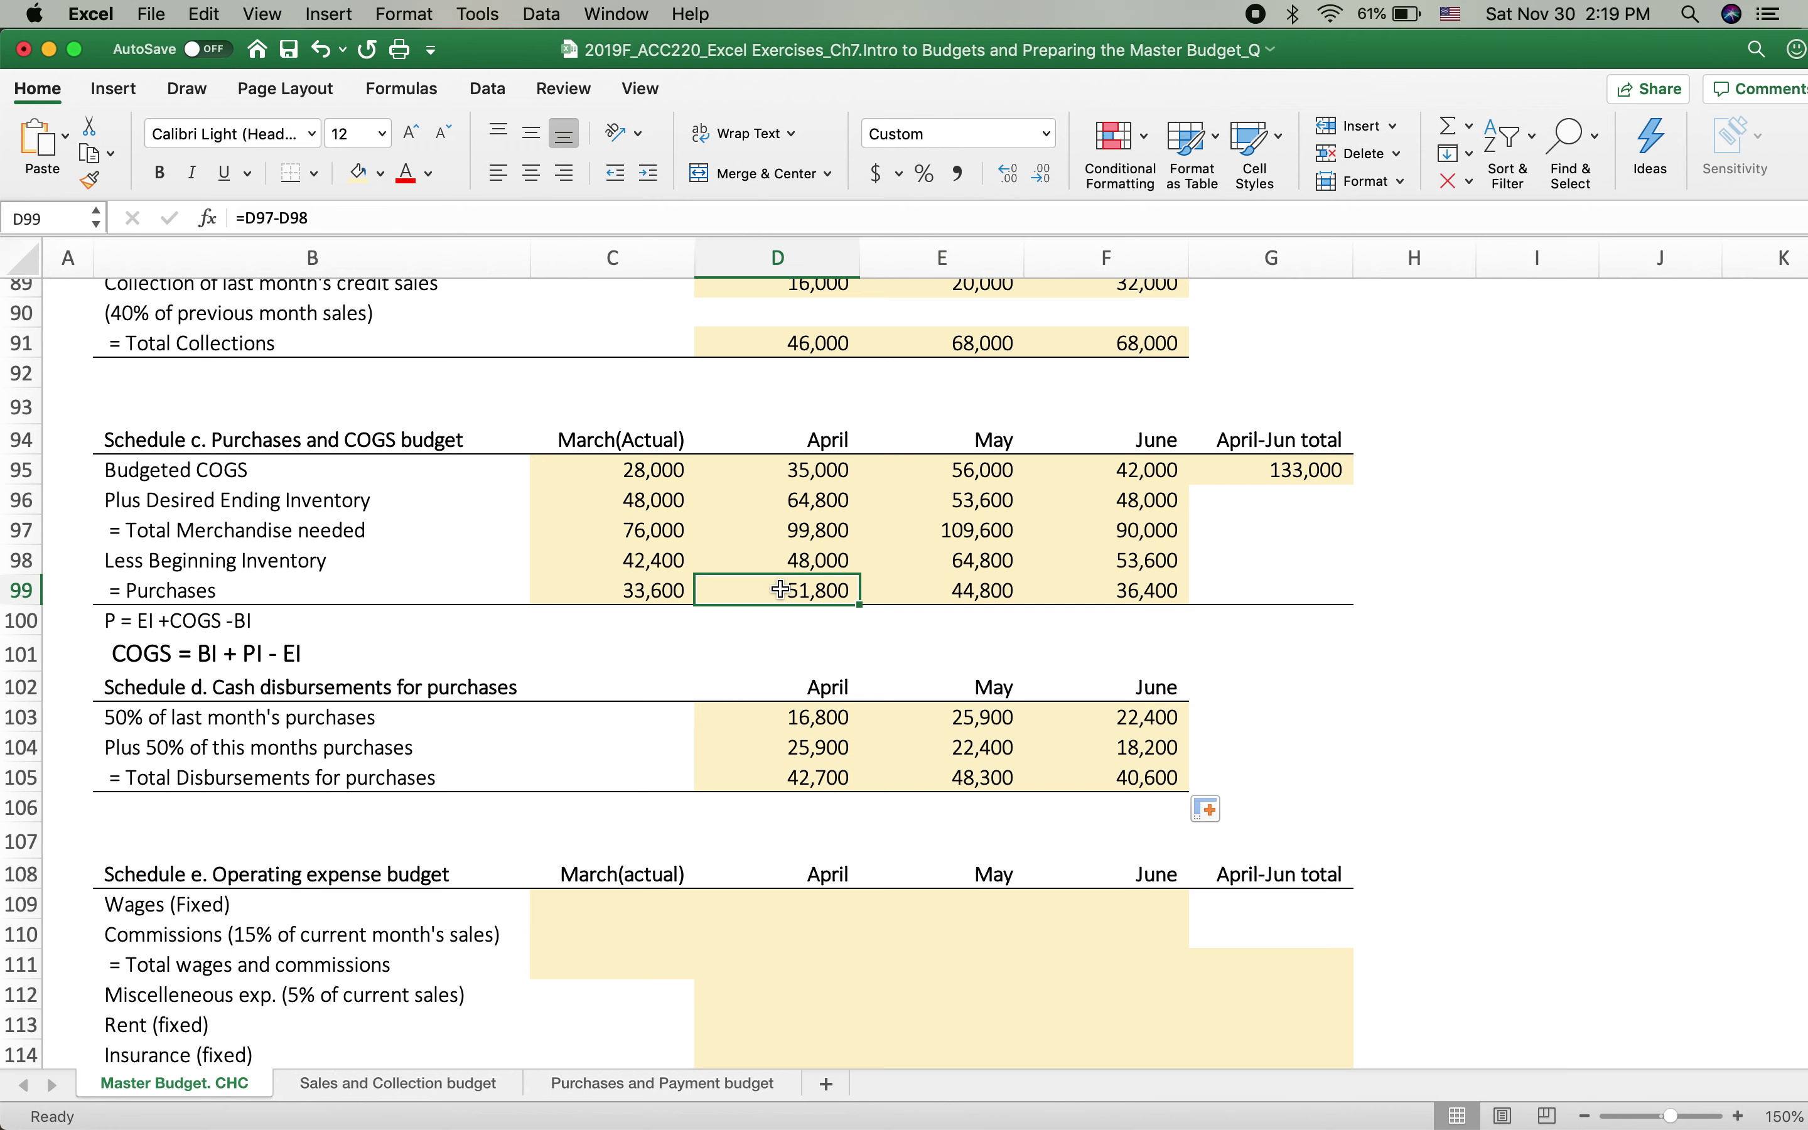
left_click(755, 777)
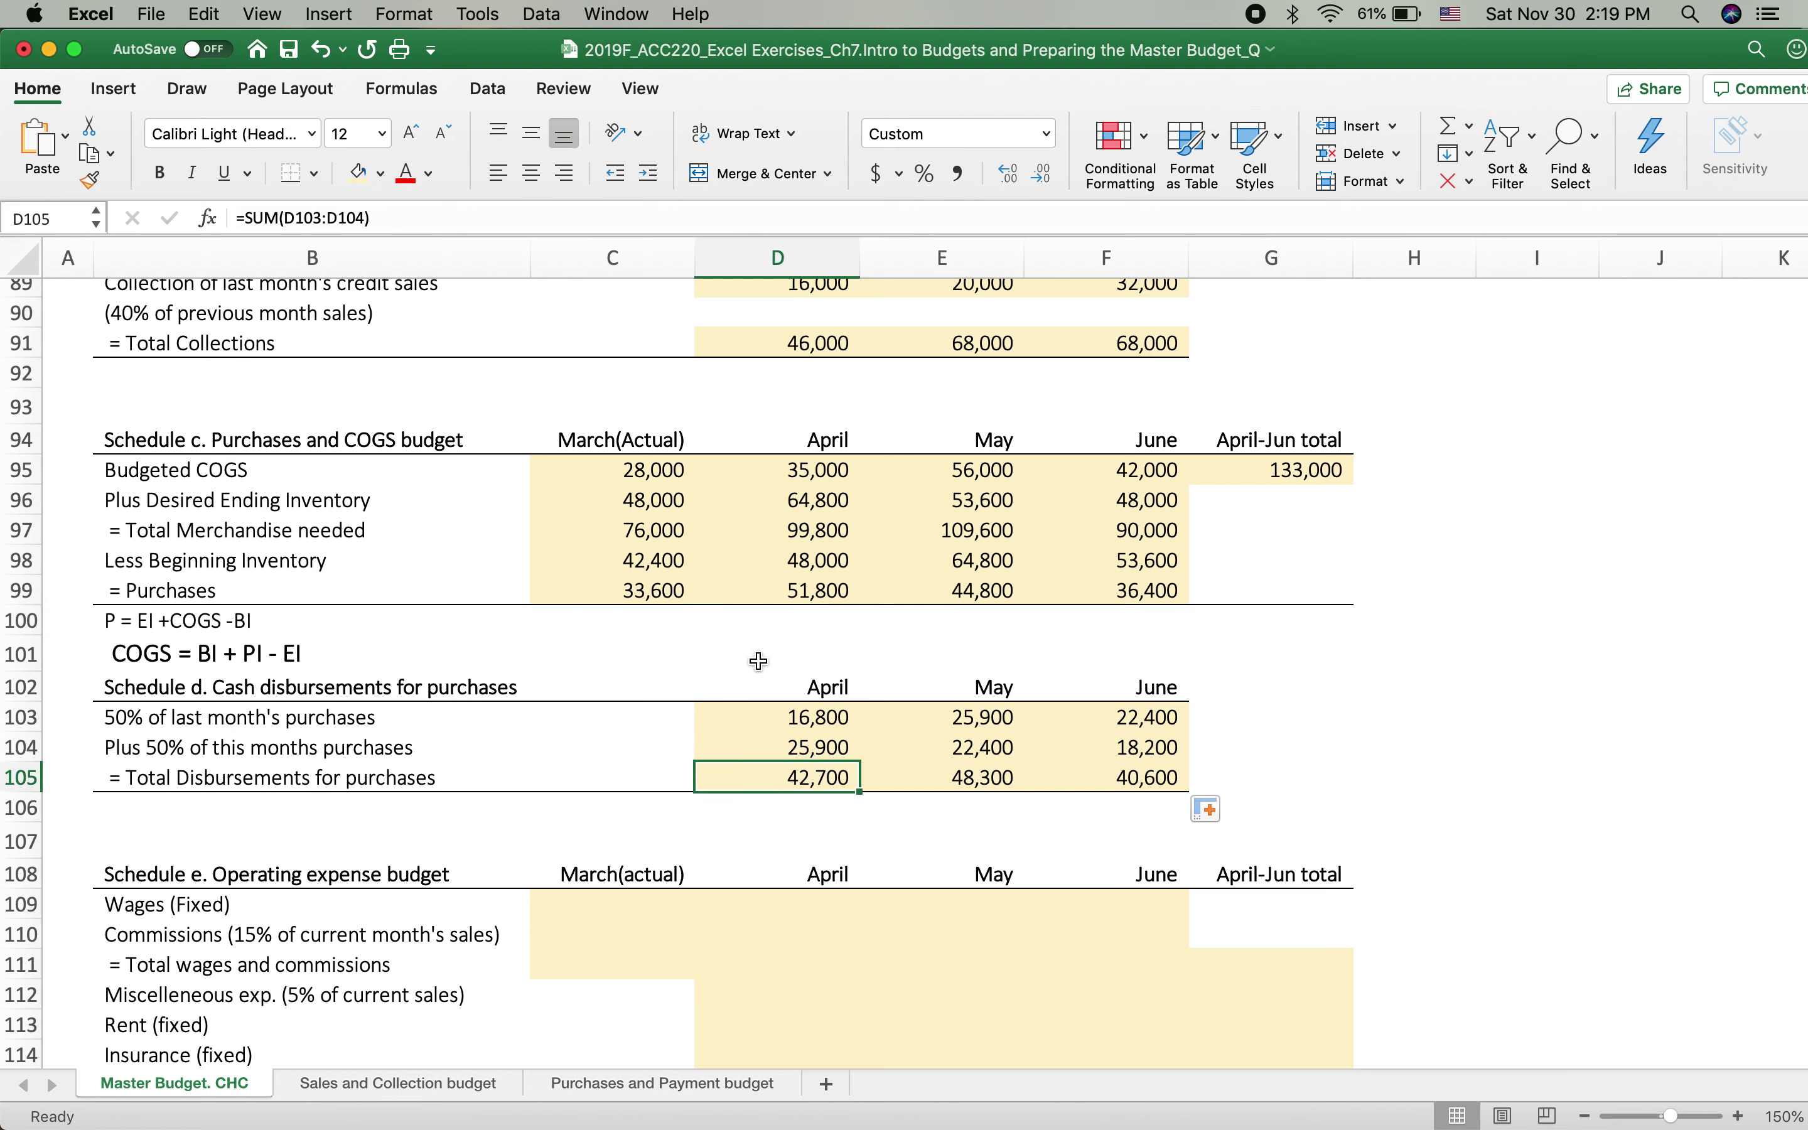
left_click(750, 589)
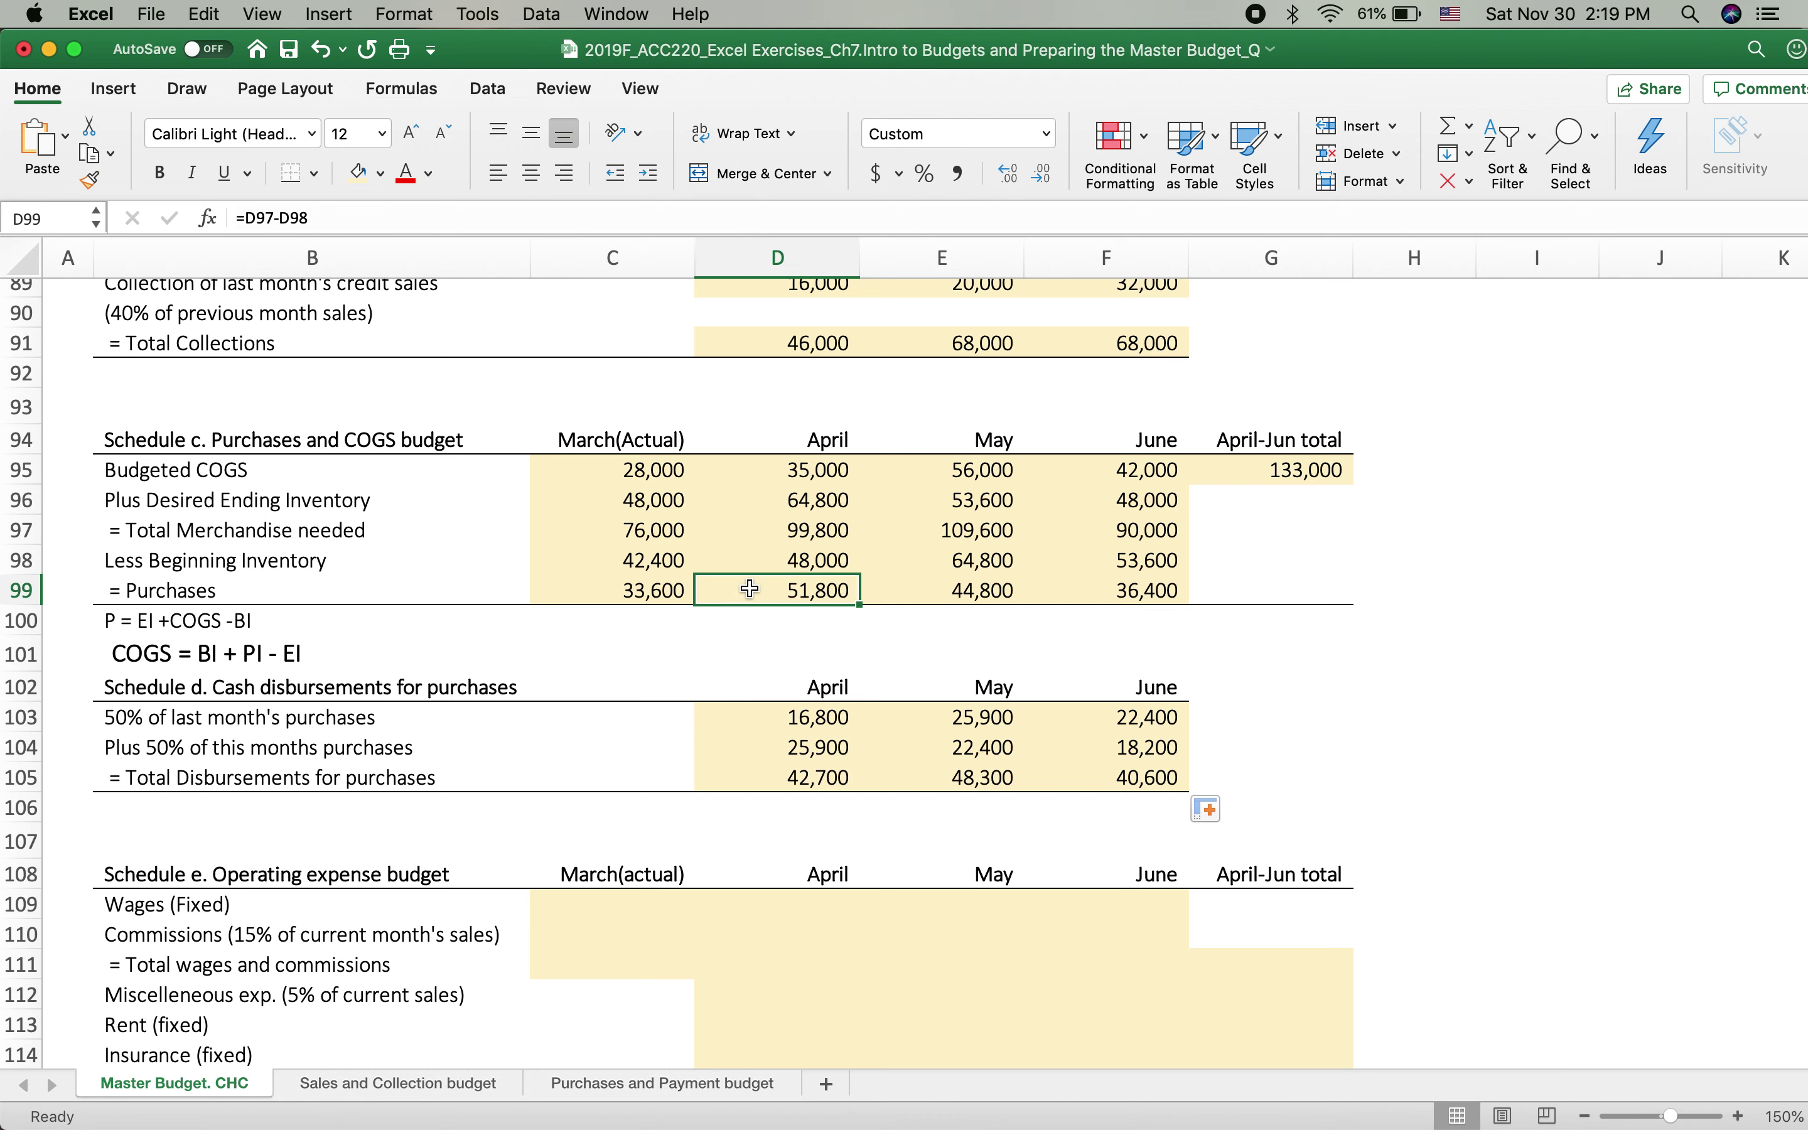
left_click(732, 783)
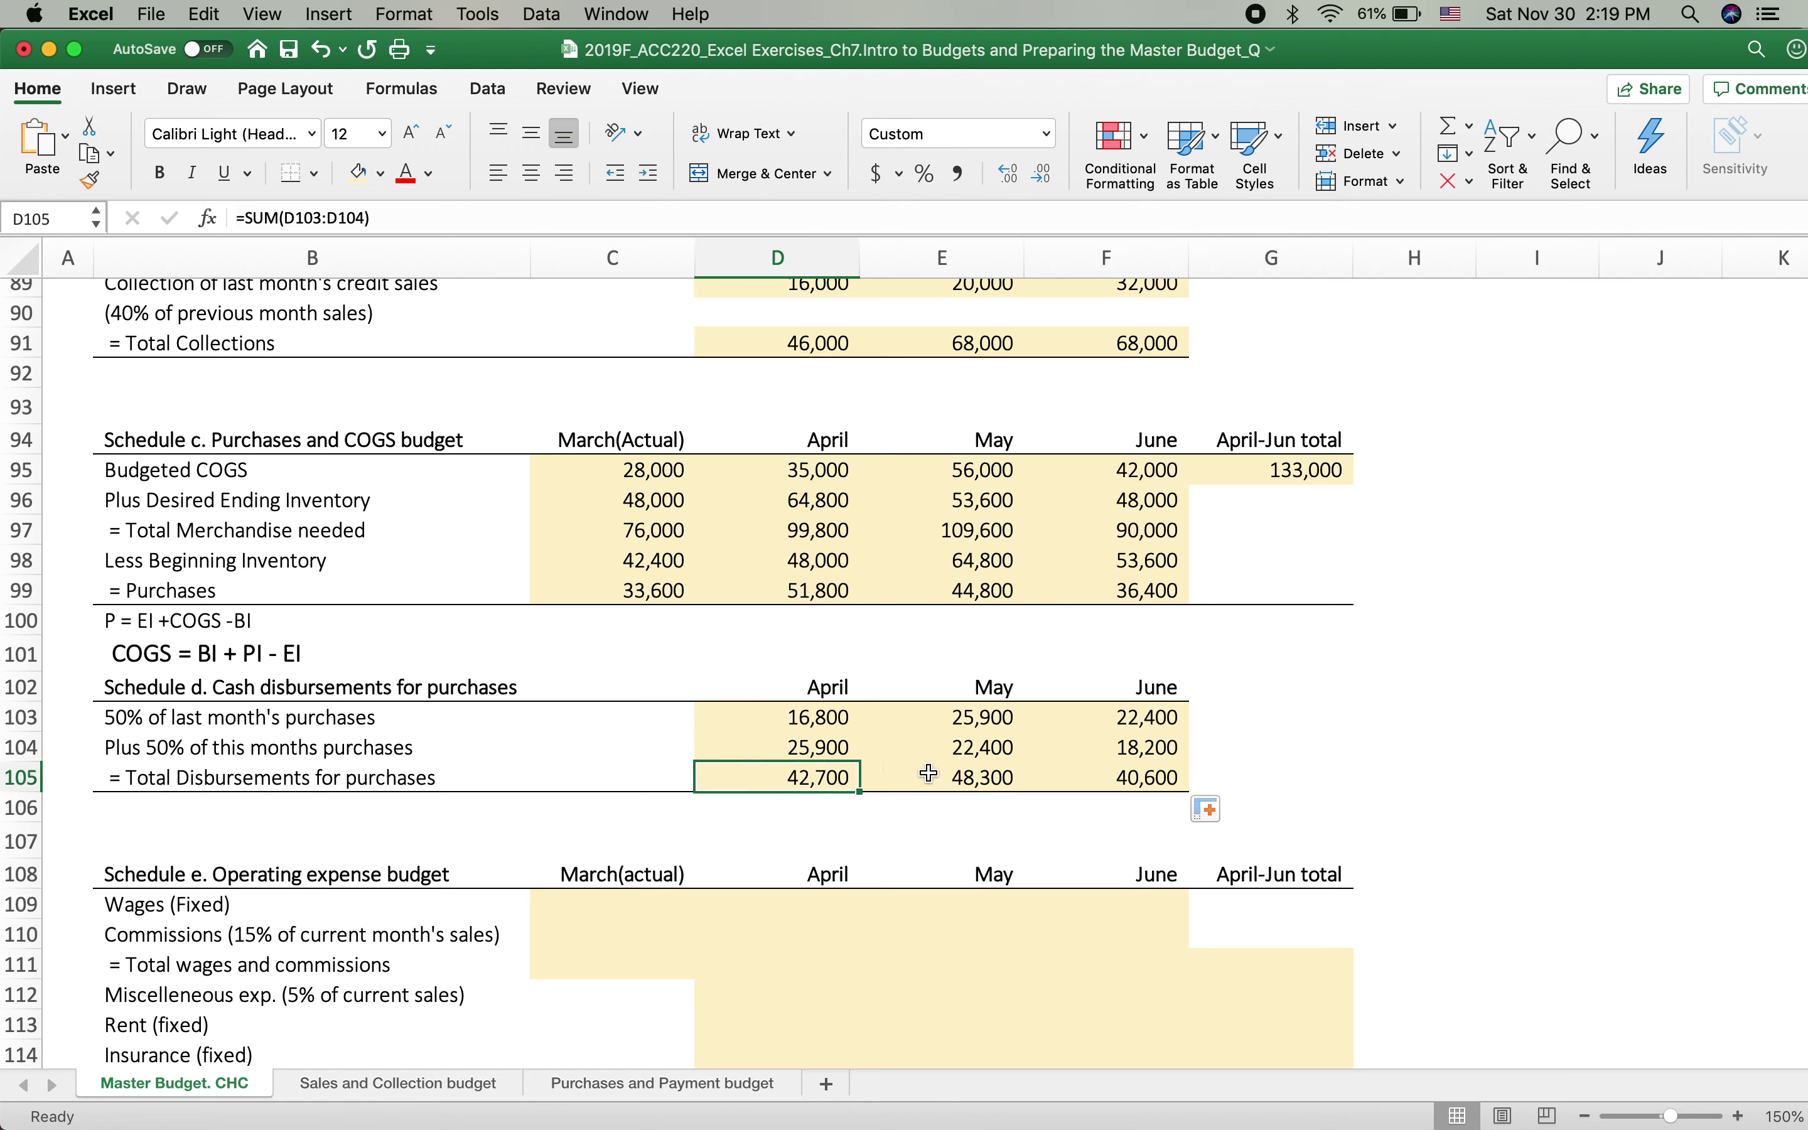
left_click(963, 597)
left_click(935, 769)
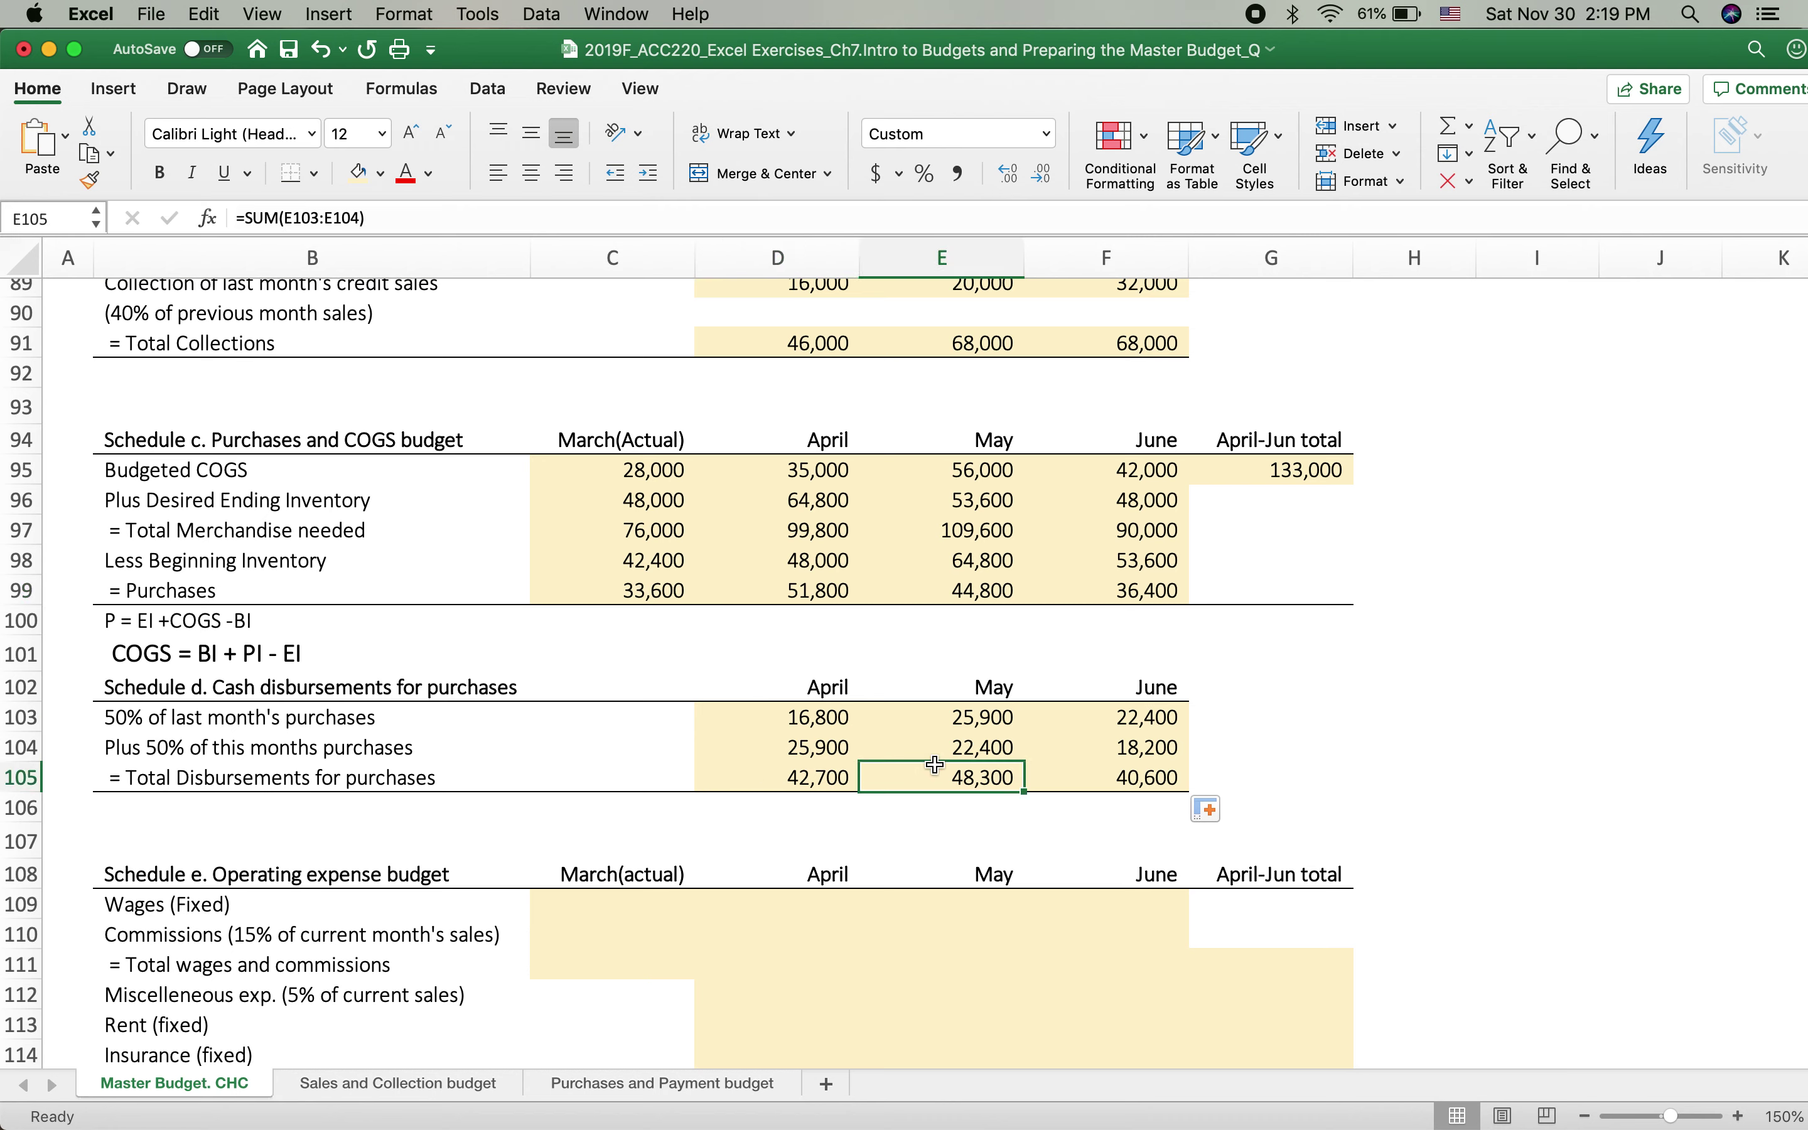
left_click(1103, 590)
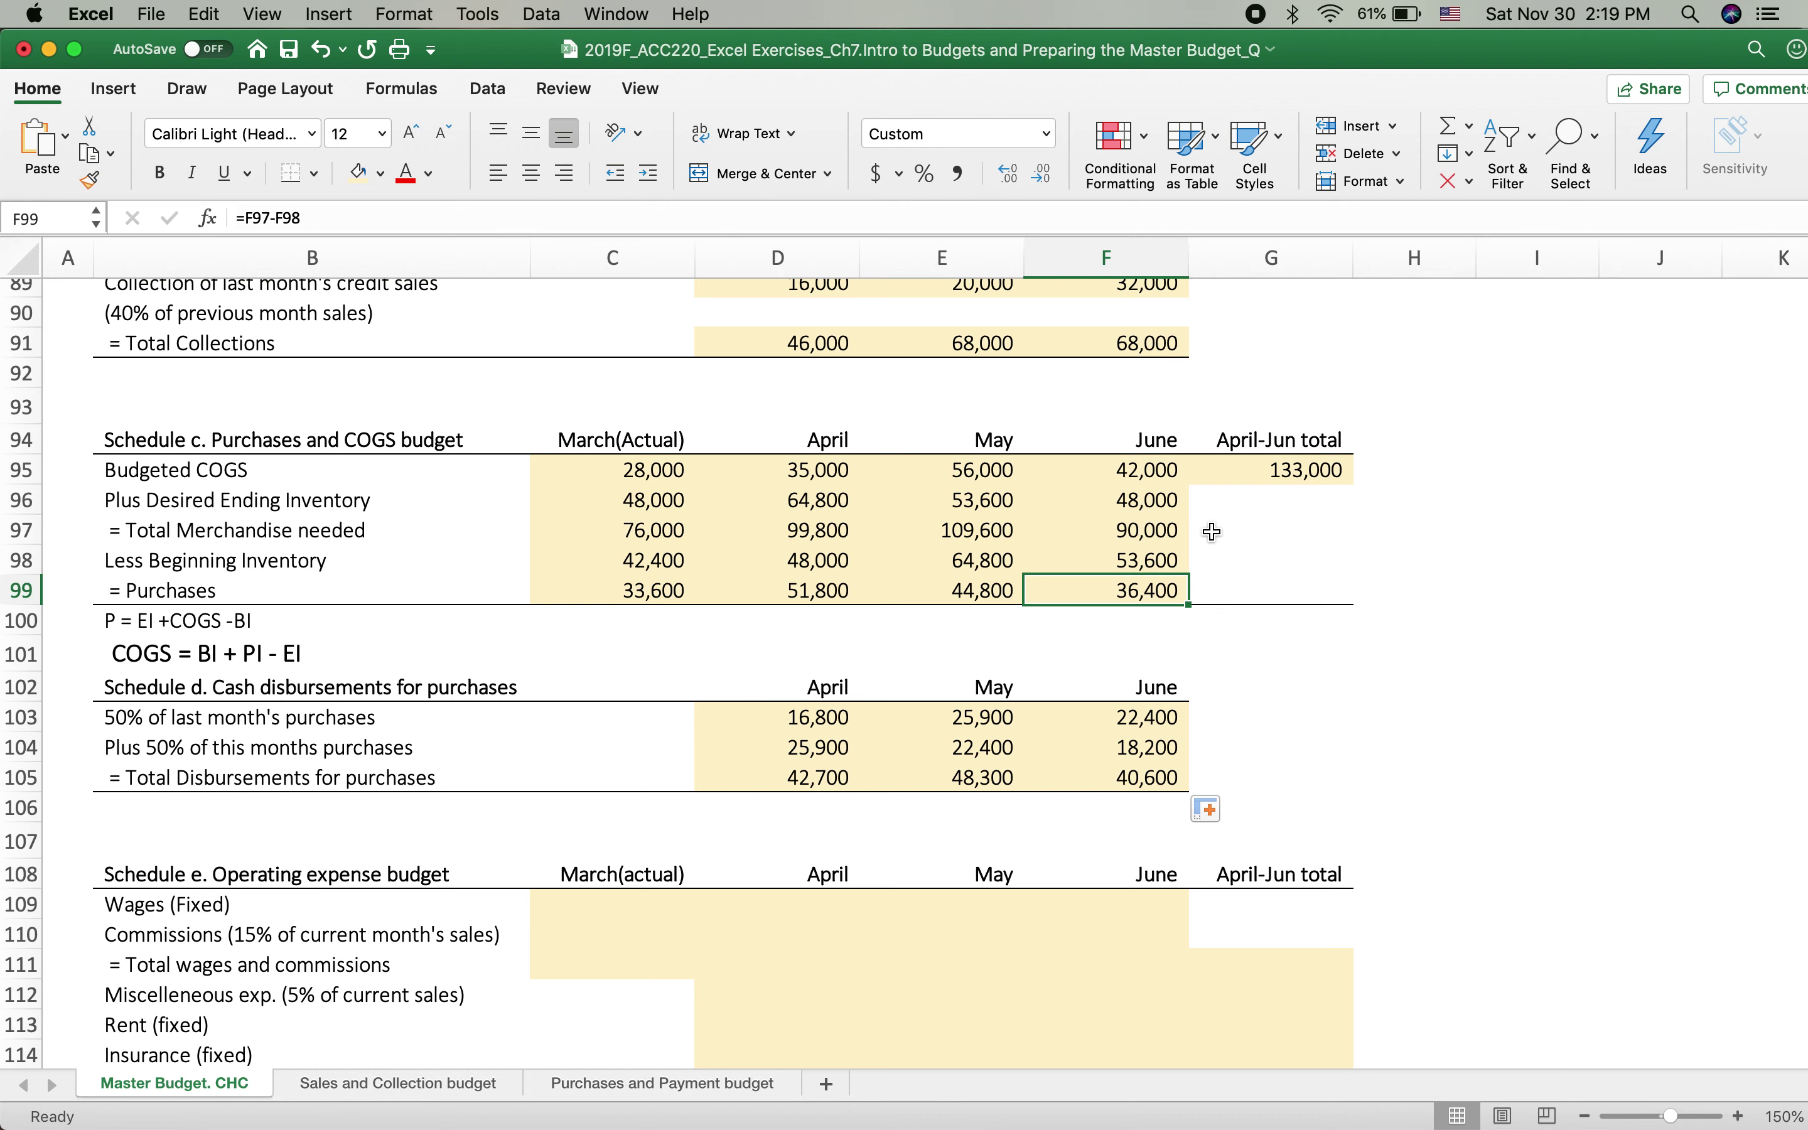
left_click(789, 777)
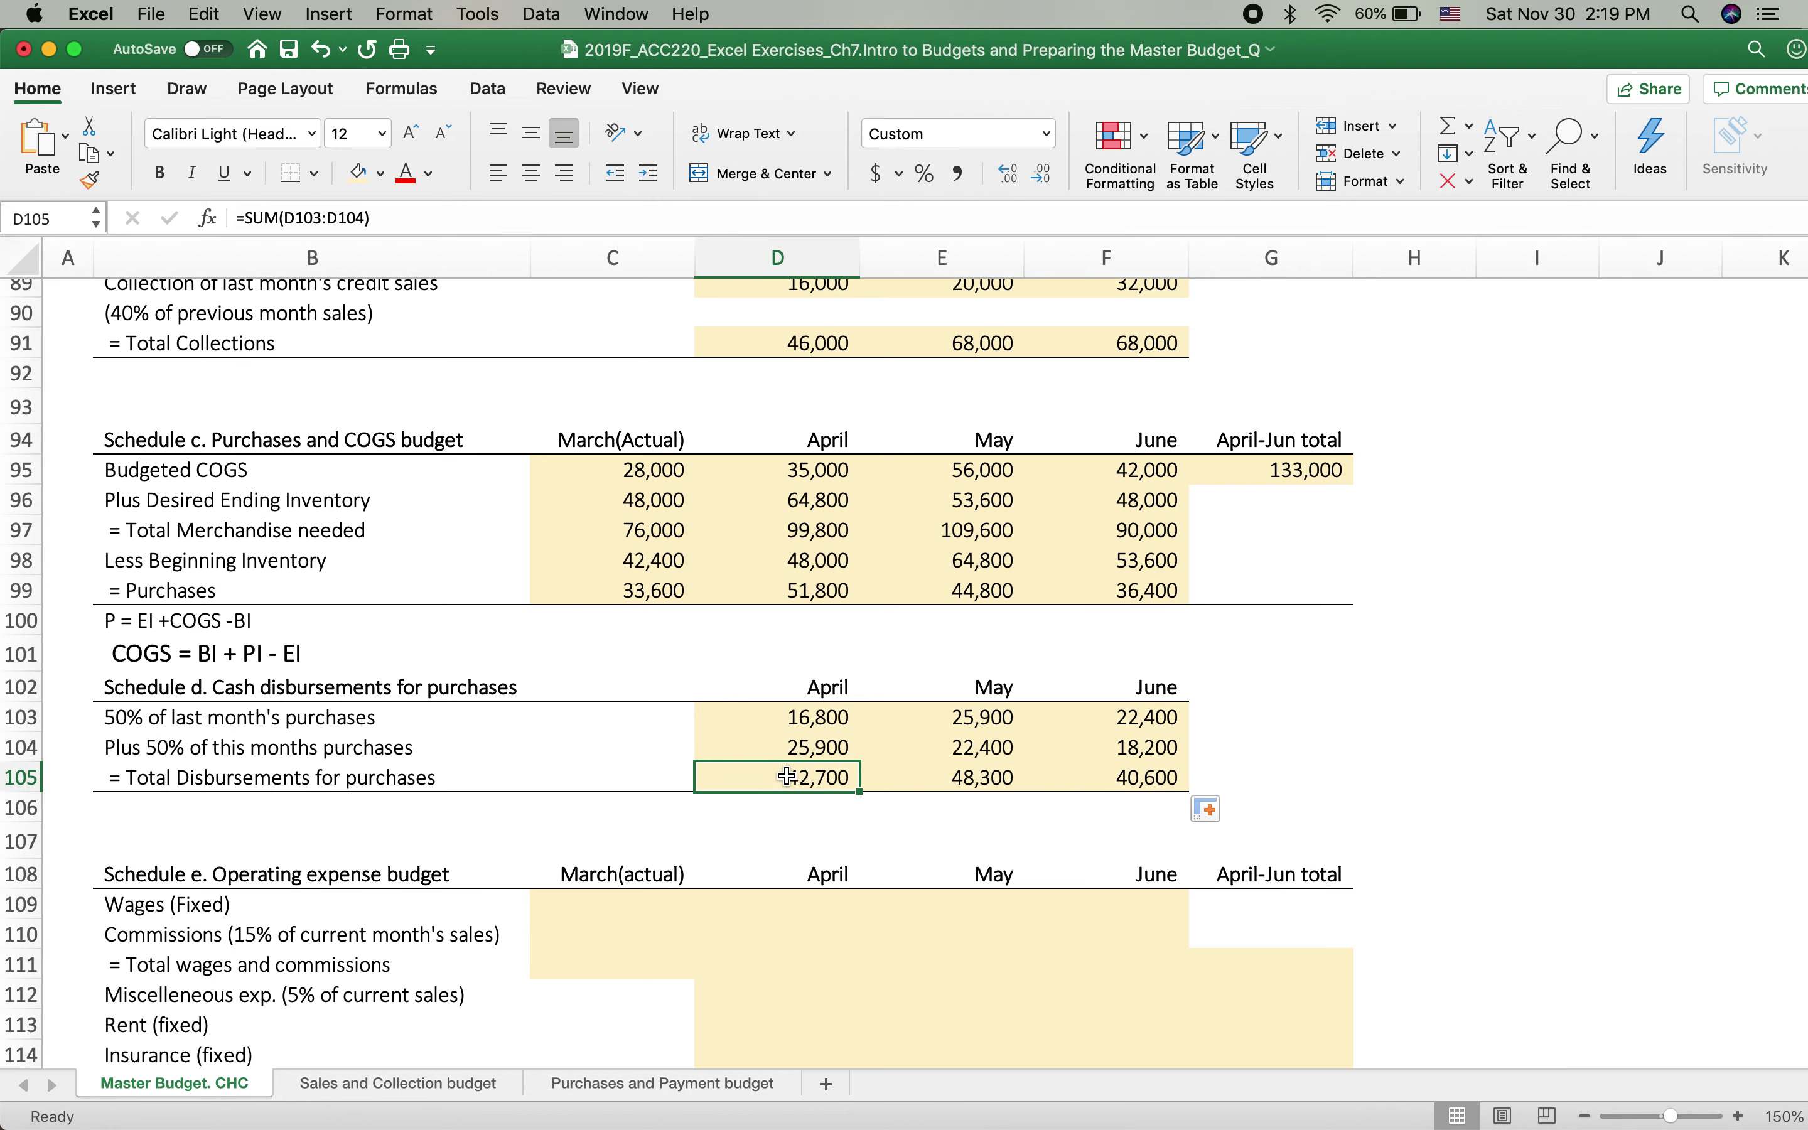
left_click(920, 778)
left_click(1132, 777)
left_click(1315, 767)
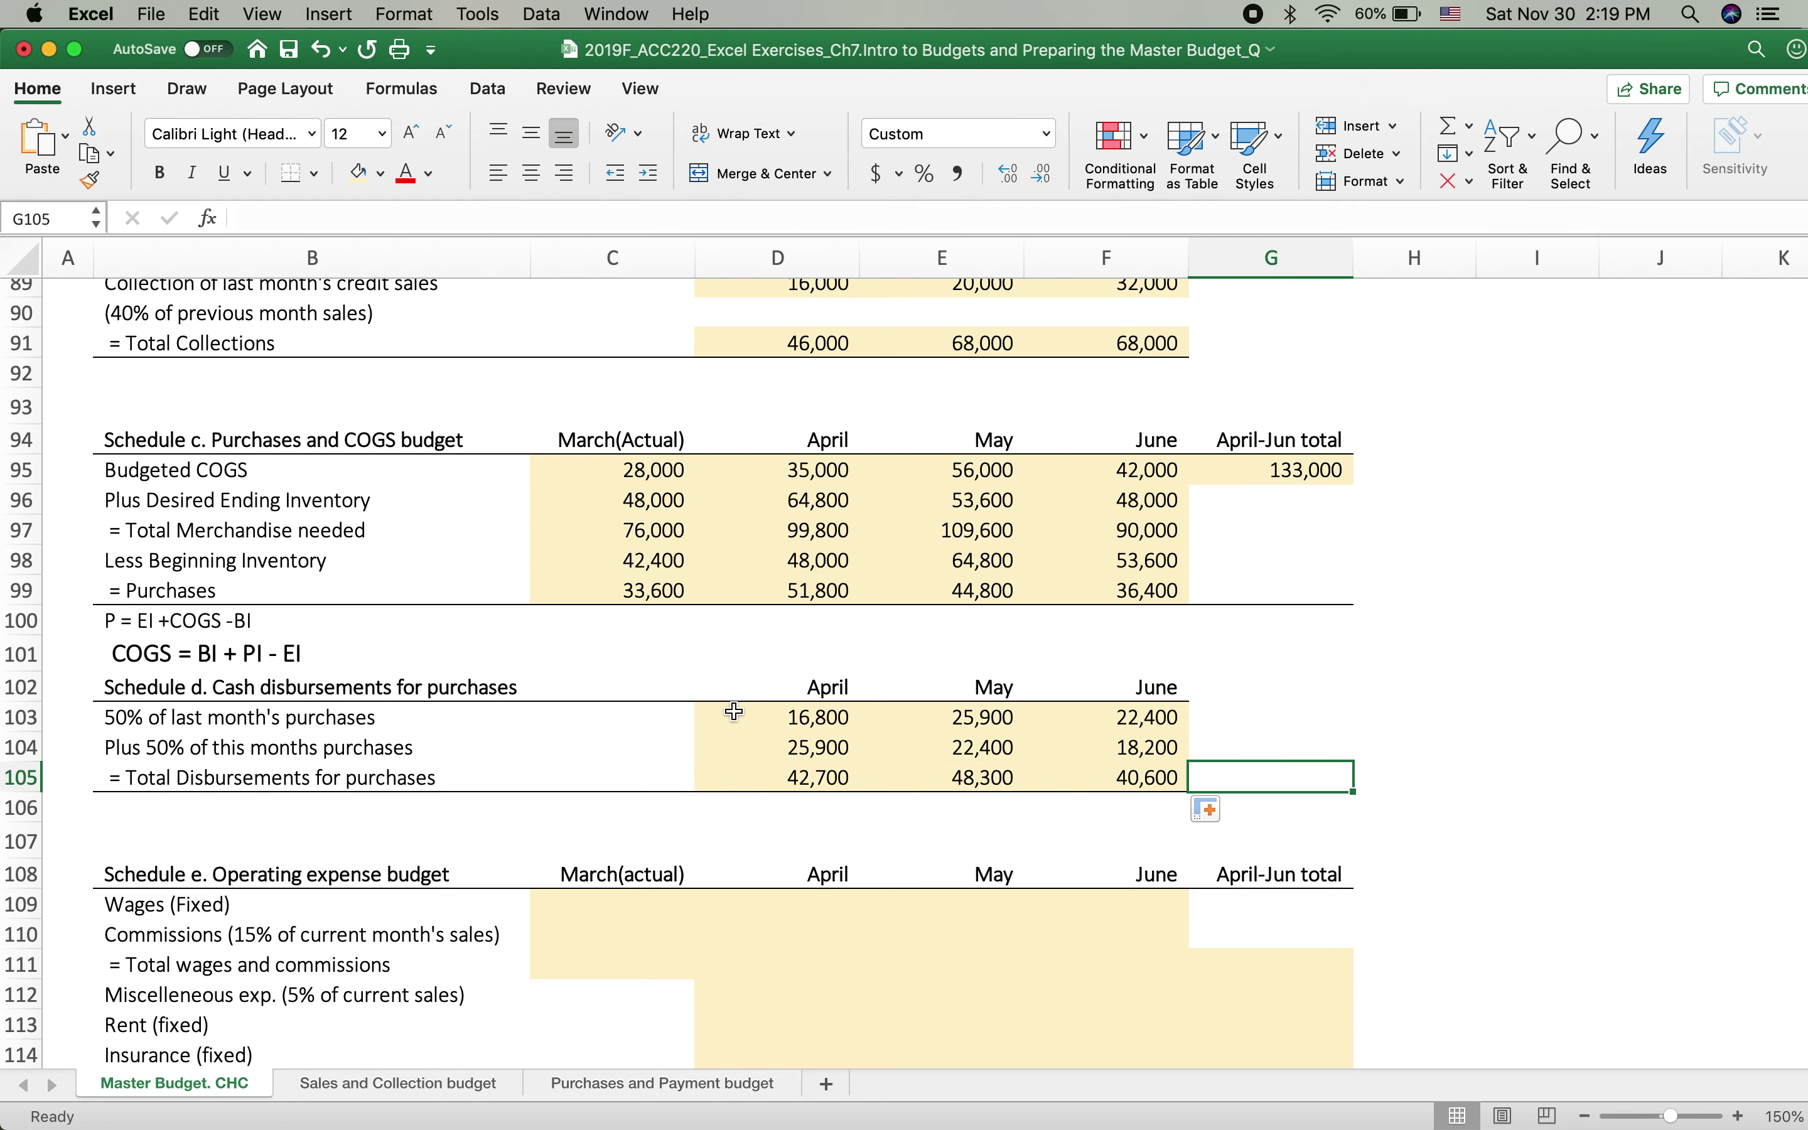
Examine the operating expense schedules e and f, the Step 2 budgeted income statement and the Step 3B cash budget.
scroll(732, 706, "down", 6)
scroll(734, 711, "up", 6)
scroll(734, 711, "down", 3)
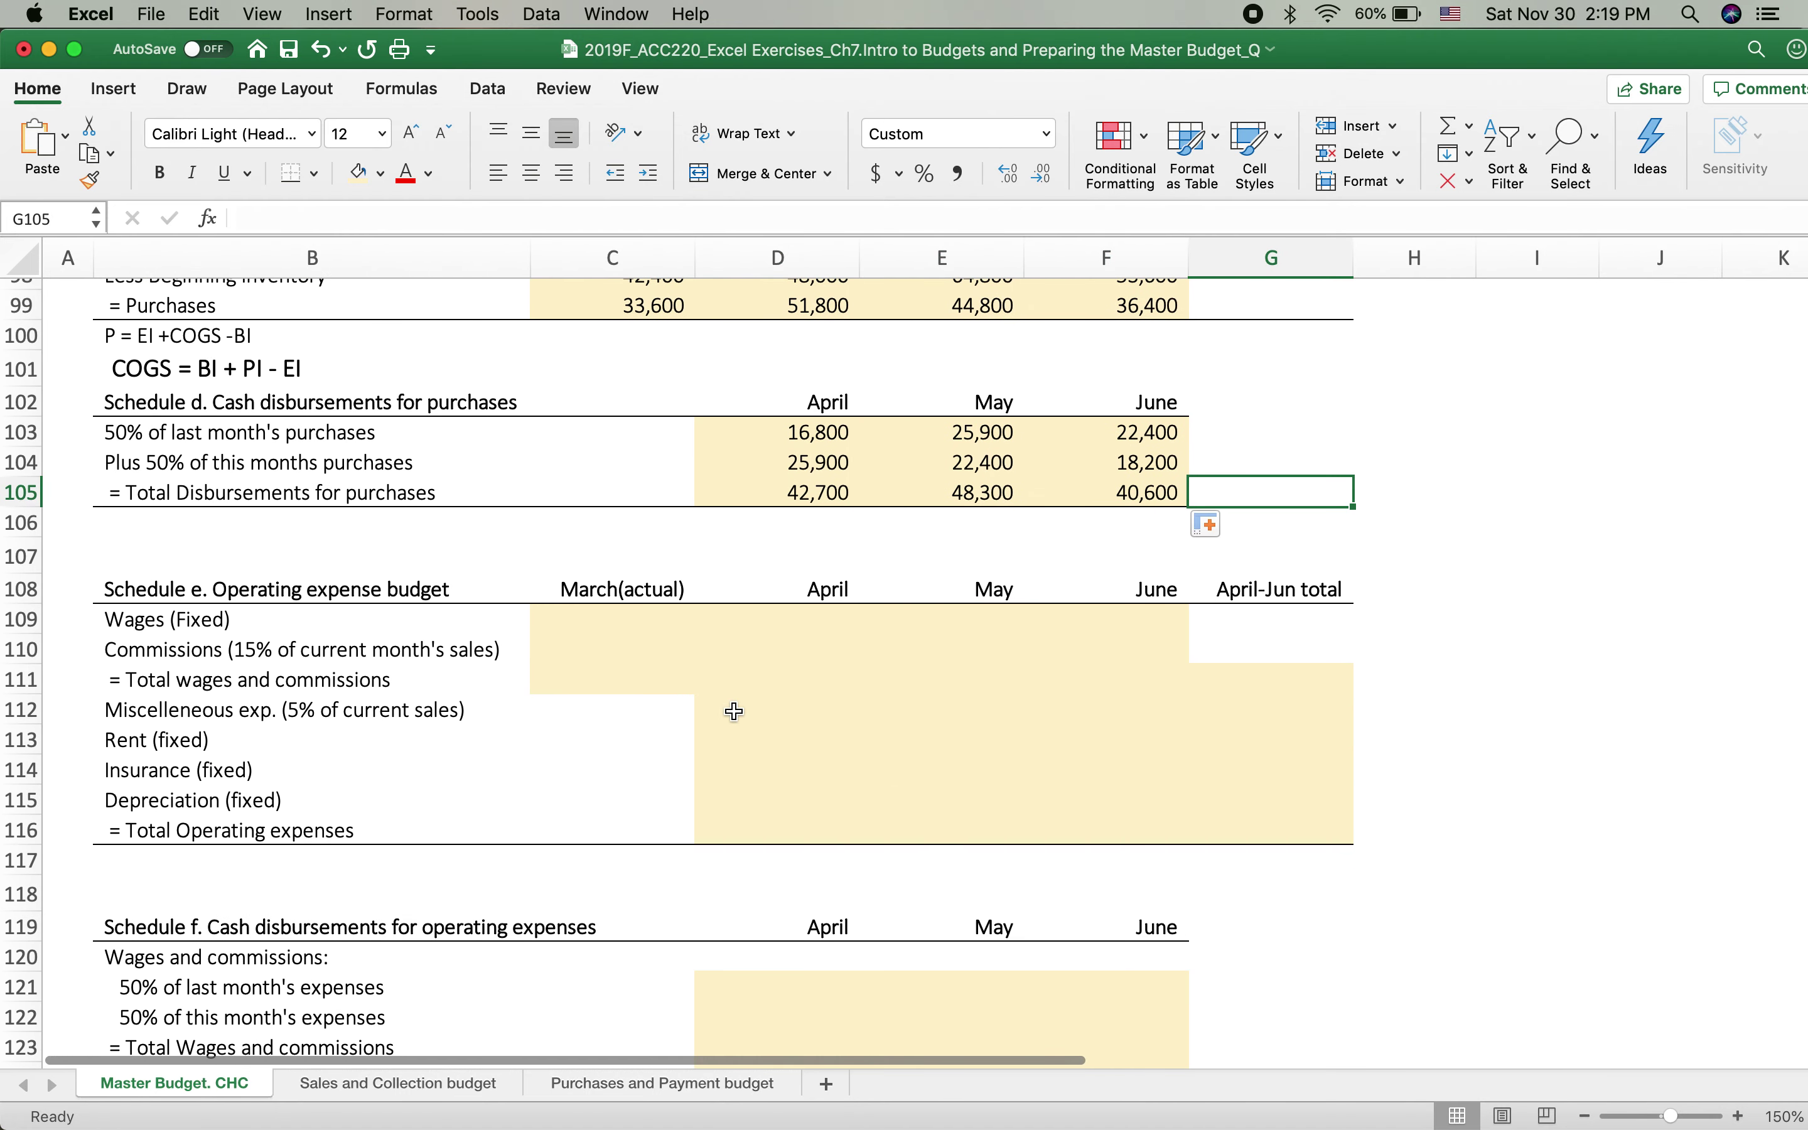
scroll(303, 729, "down", 4)
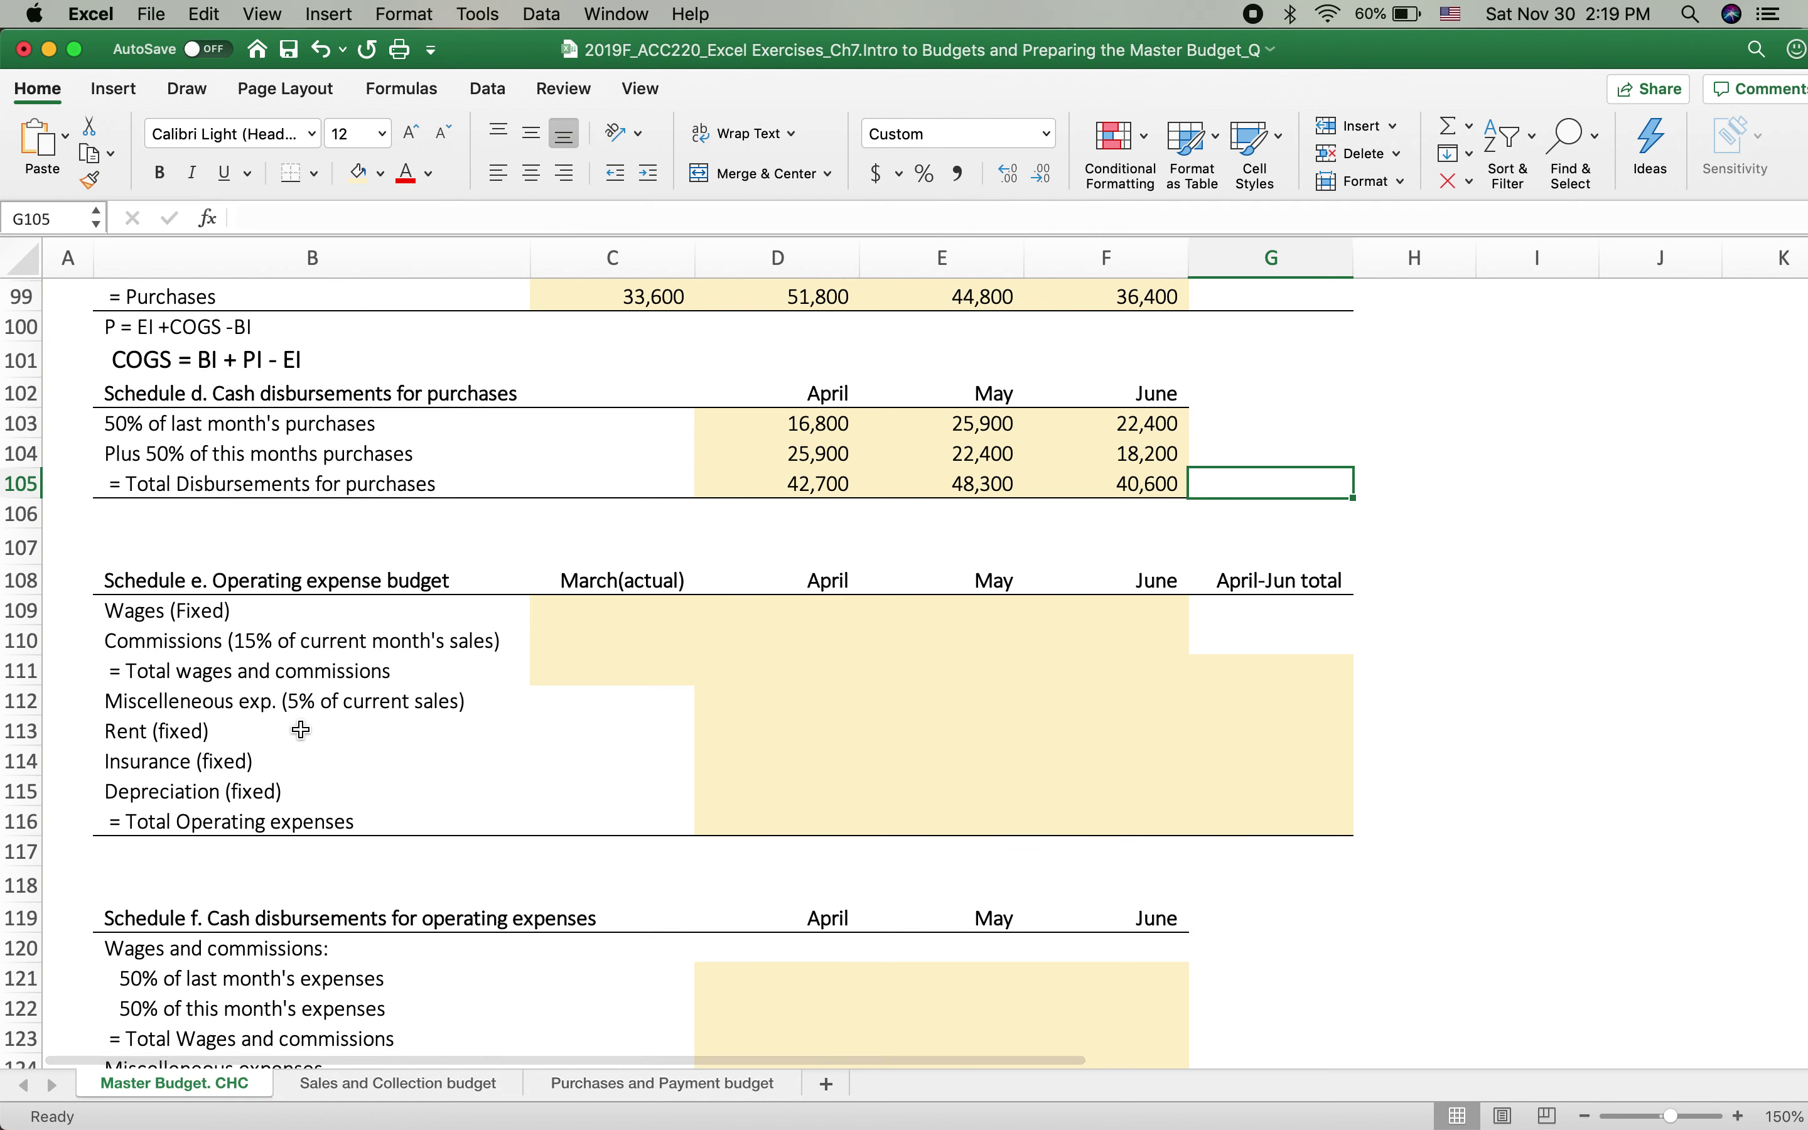
scroll(302, 729, "down", 6)
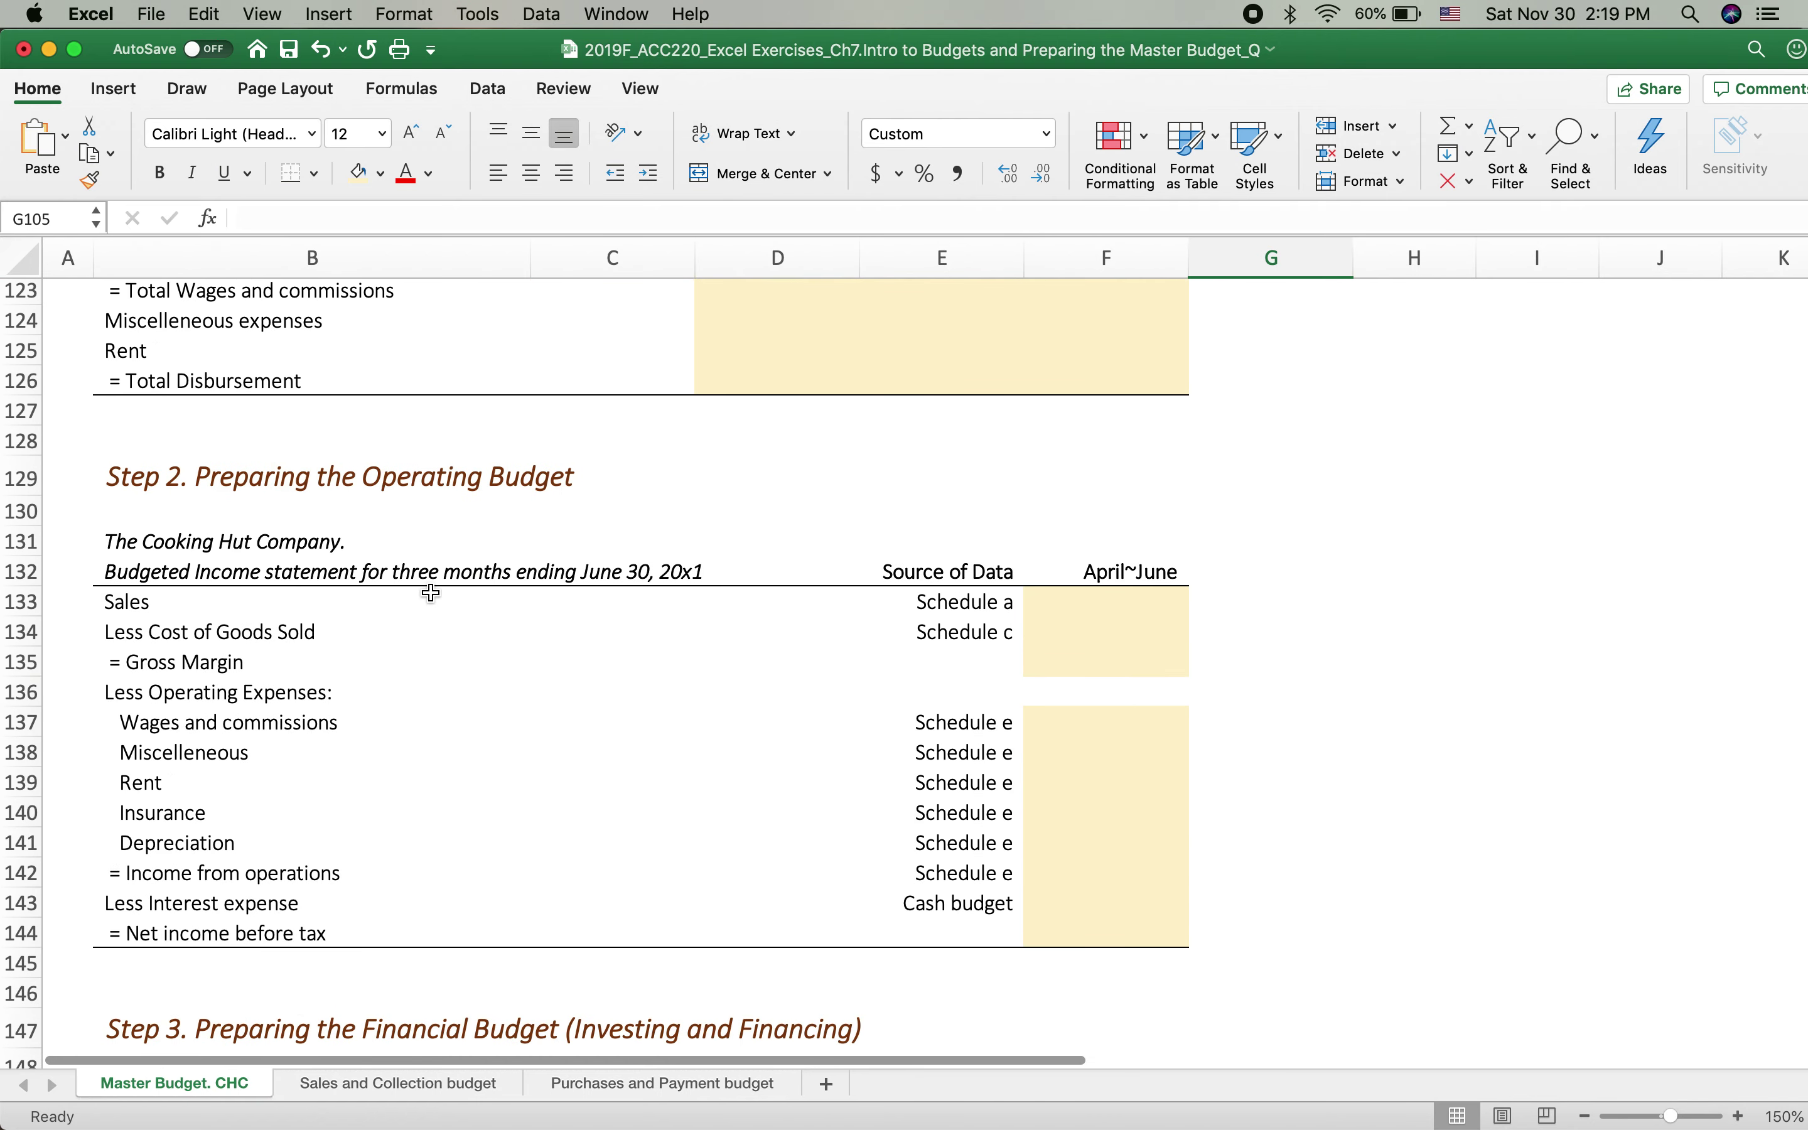
scroll(531, 734, "down", 8)
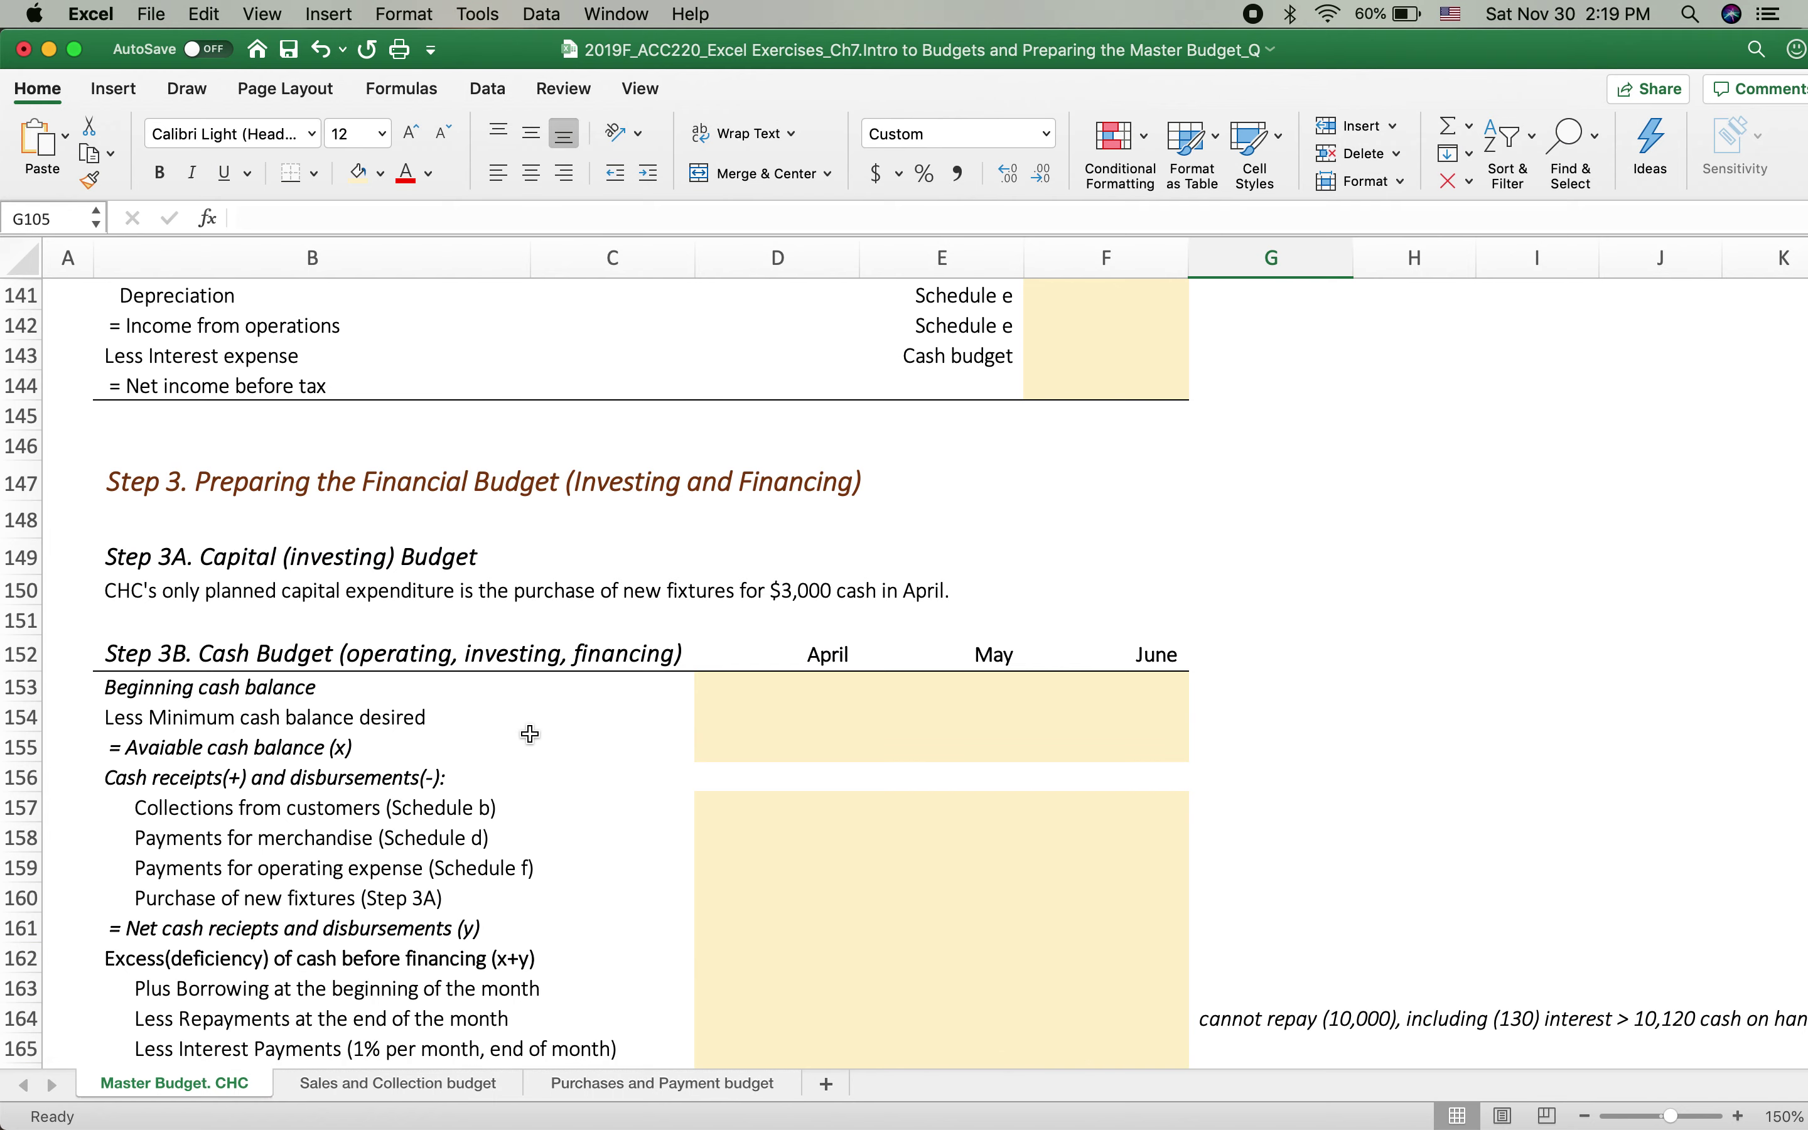
scroll(531, 733, "up", 10)
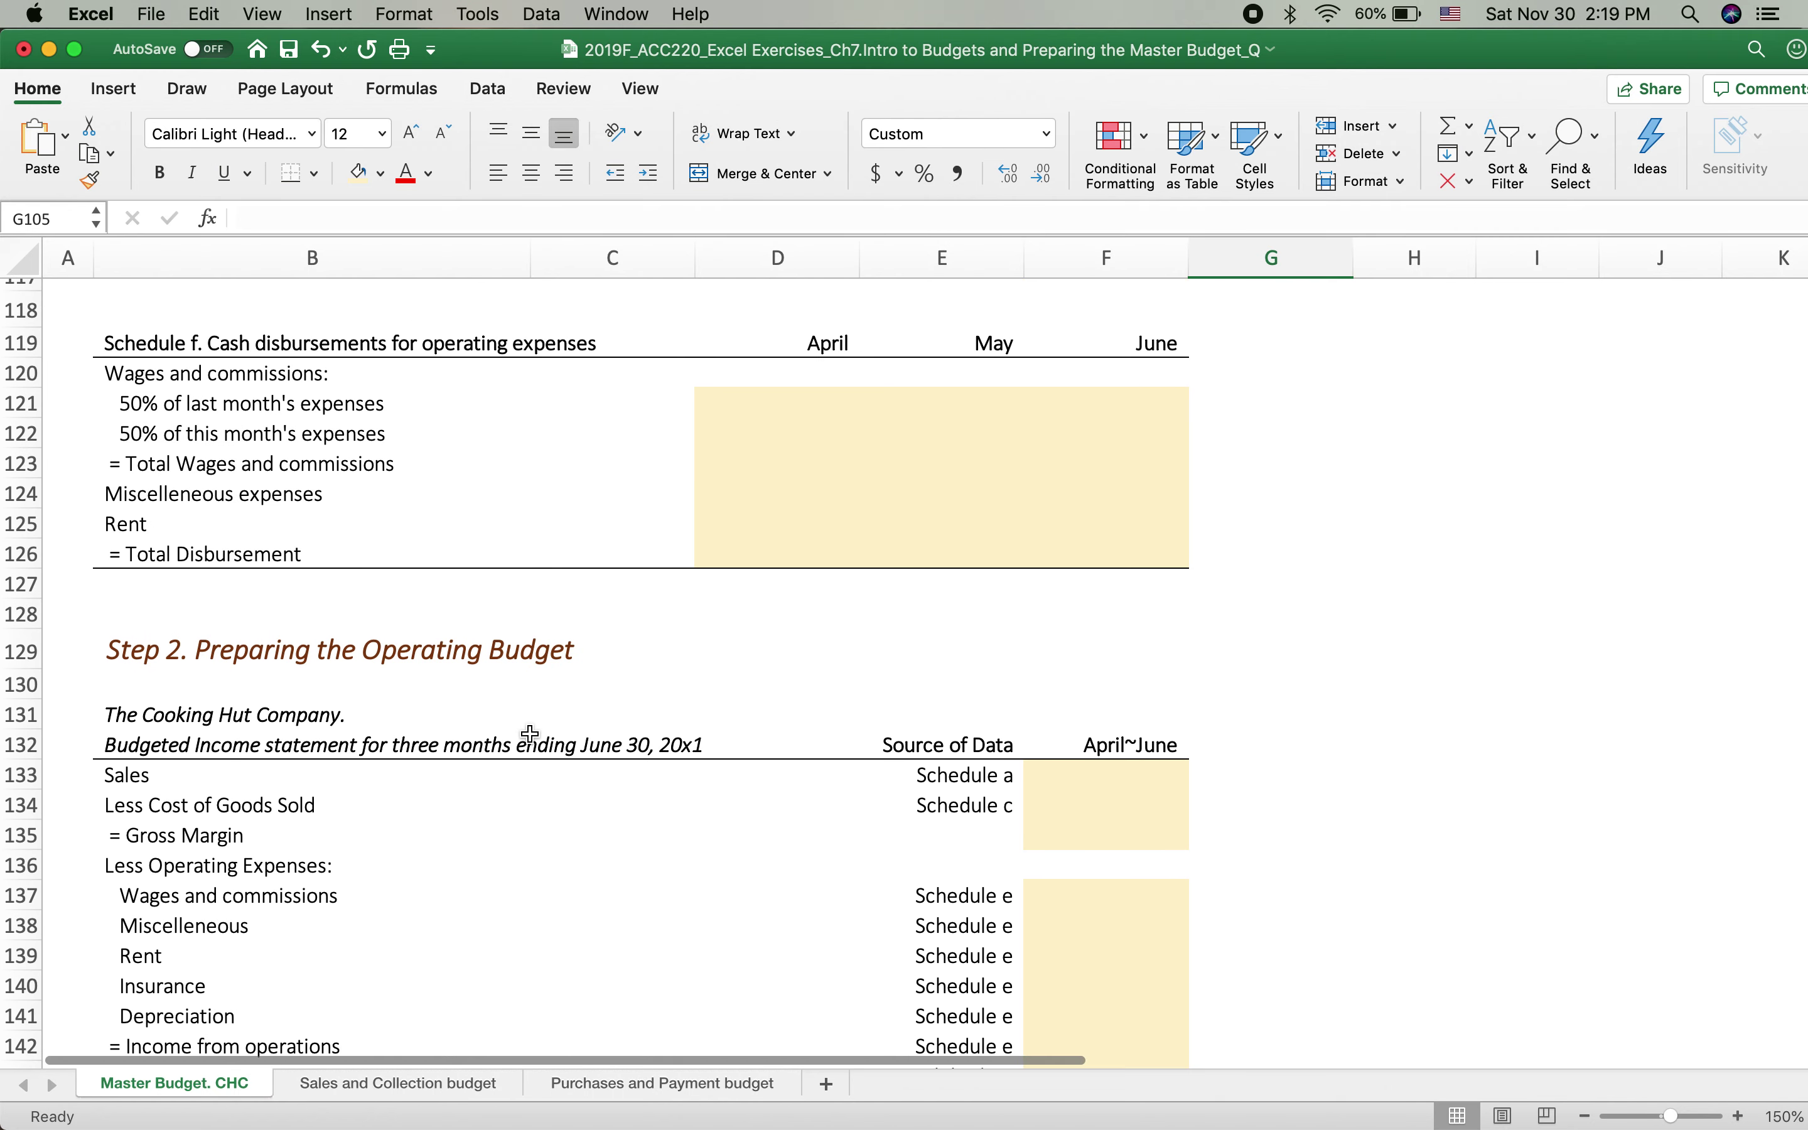